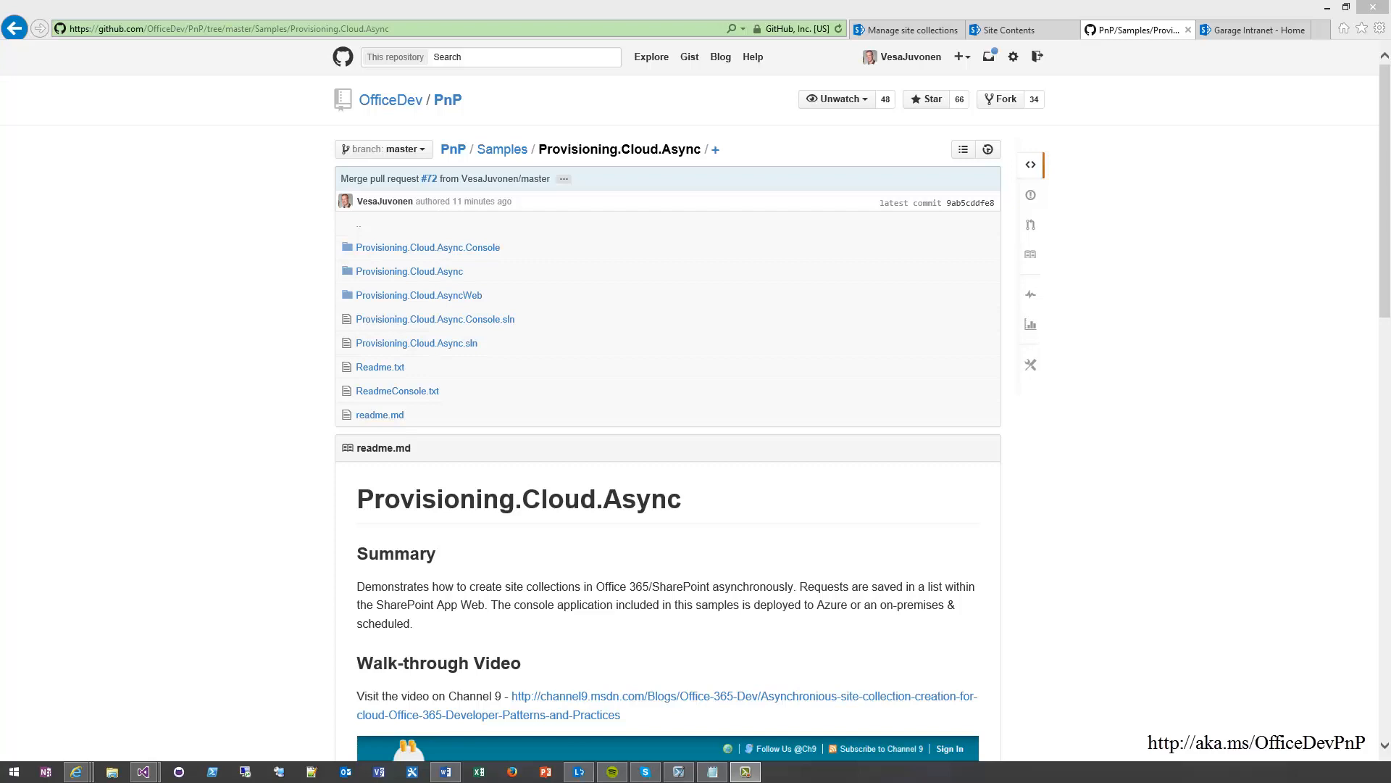
# Review the Provisioning.Cloud.Async sample's file list, readme and repository address on GitHub
pyautogui.click(223, 319)
pyautogui.scroll(-3, 203, 353)
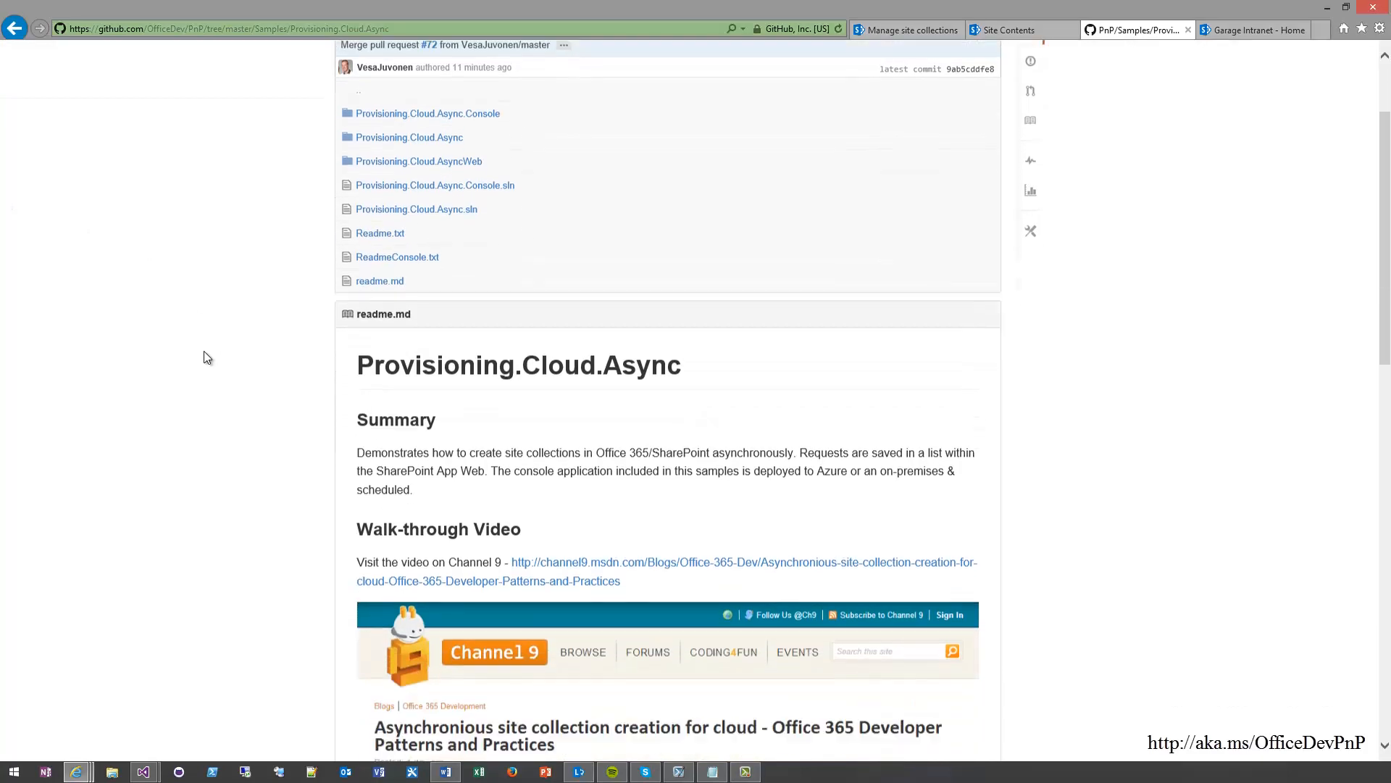
pyautogui.scroll(-3, 205, 349)
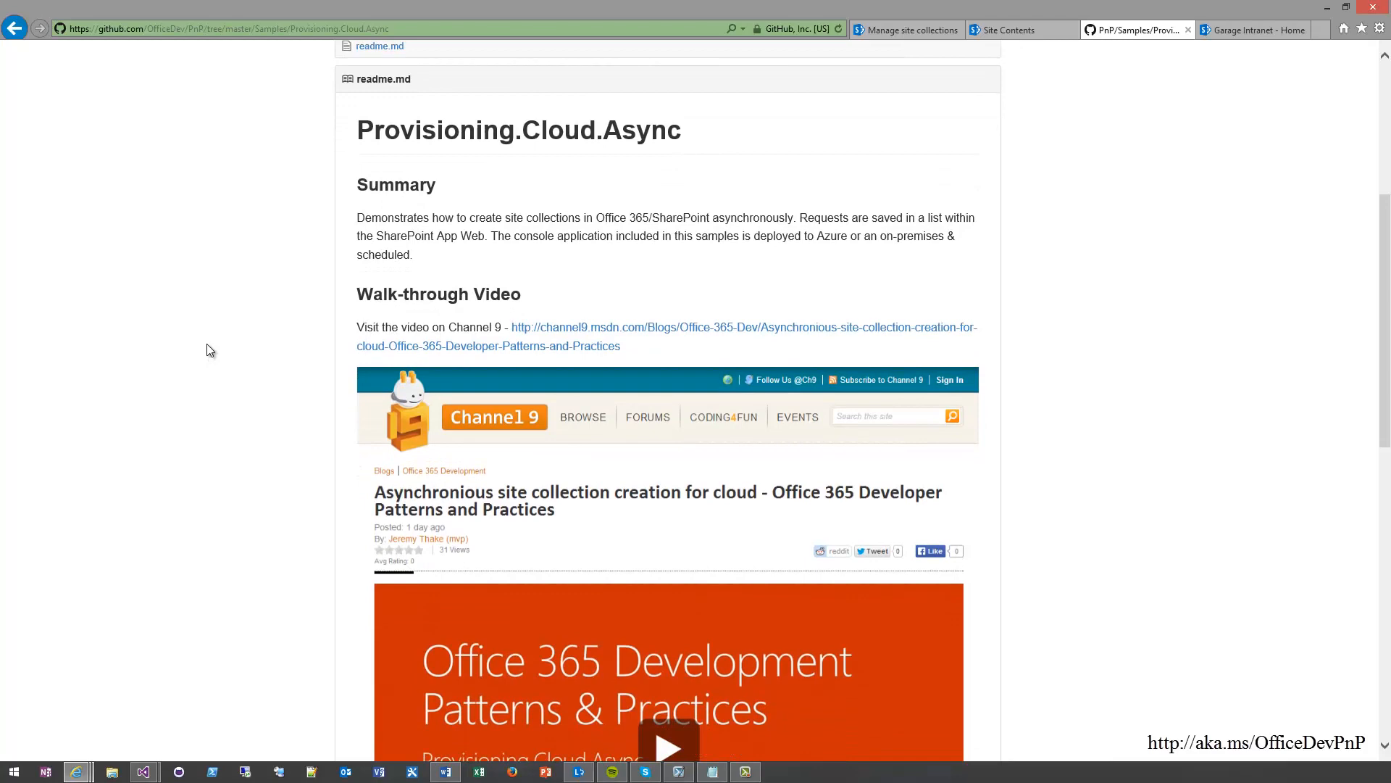
pyautogui.scroll(-4, 201, 331)
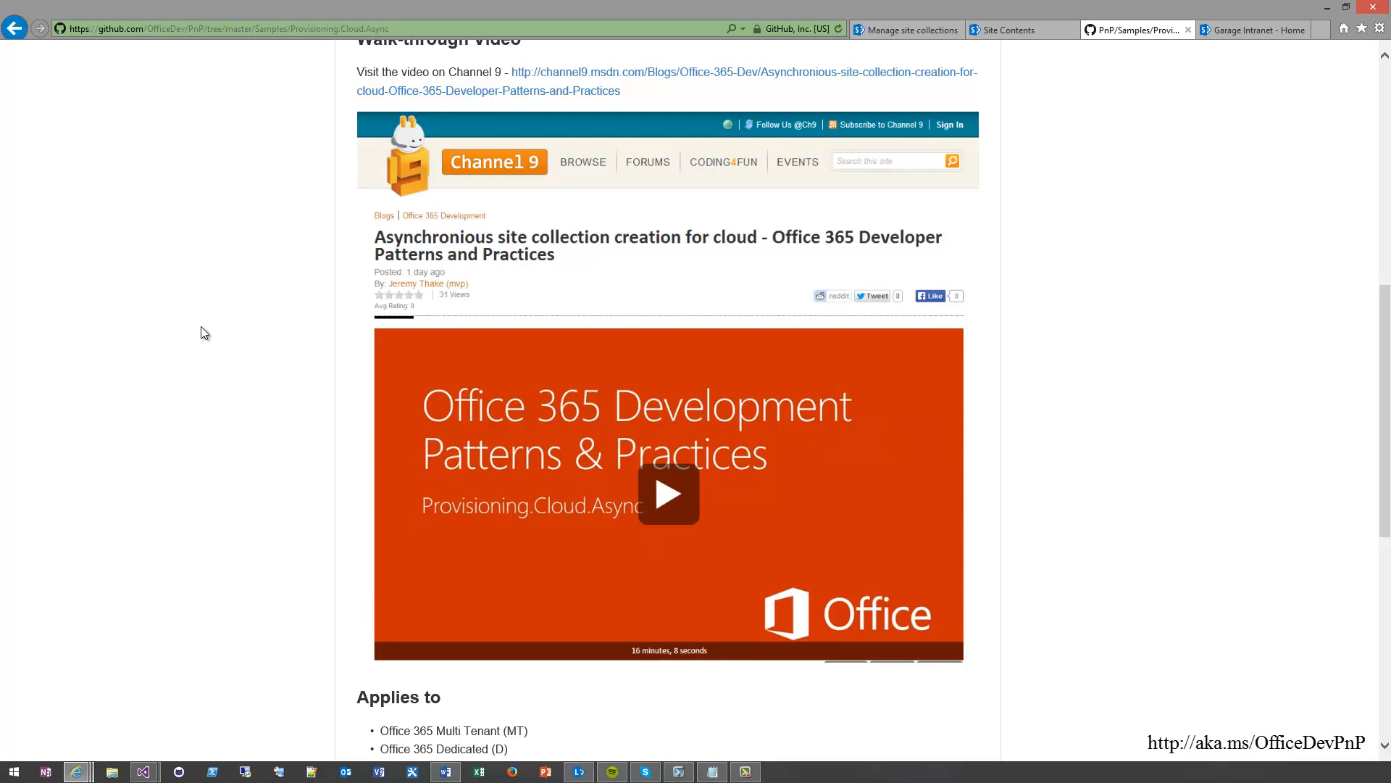
pyautogui.scroll(9, 184, 297)
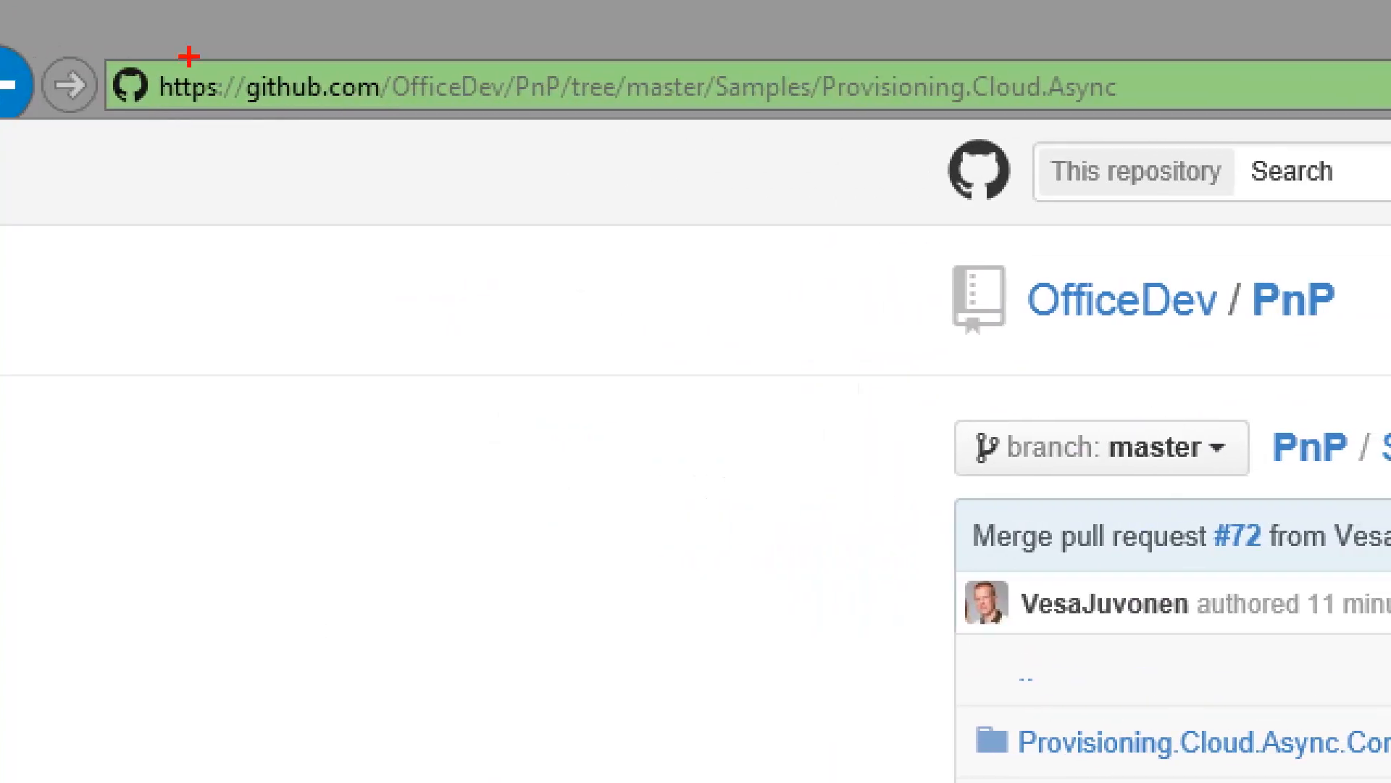
pyautogui.moveTo(108, 42)
pyautogui.mouseDown()
pyautogui.moveTo(142, 93)
pyautogui.moveTo(491, 161)
pyautogui.moveTo(660, 144)
pyautogui.mouseUp()
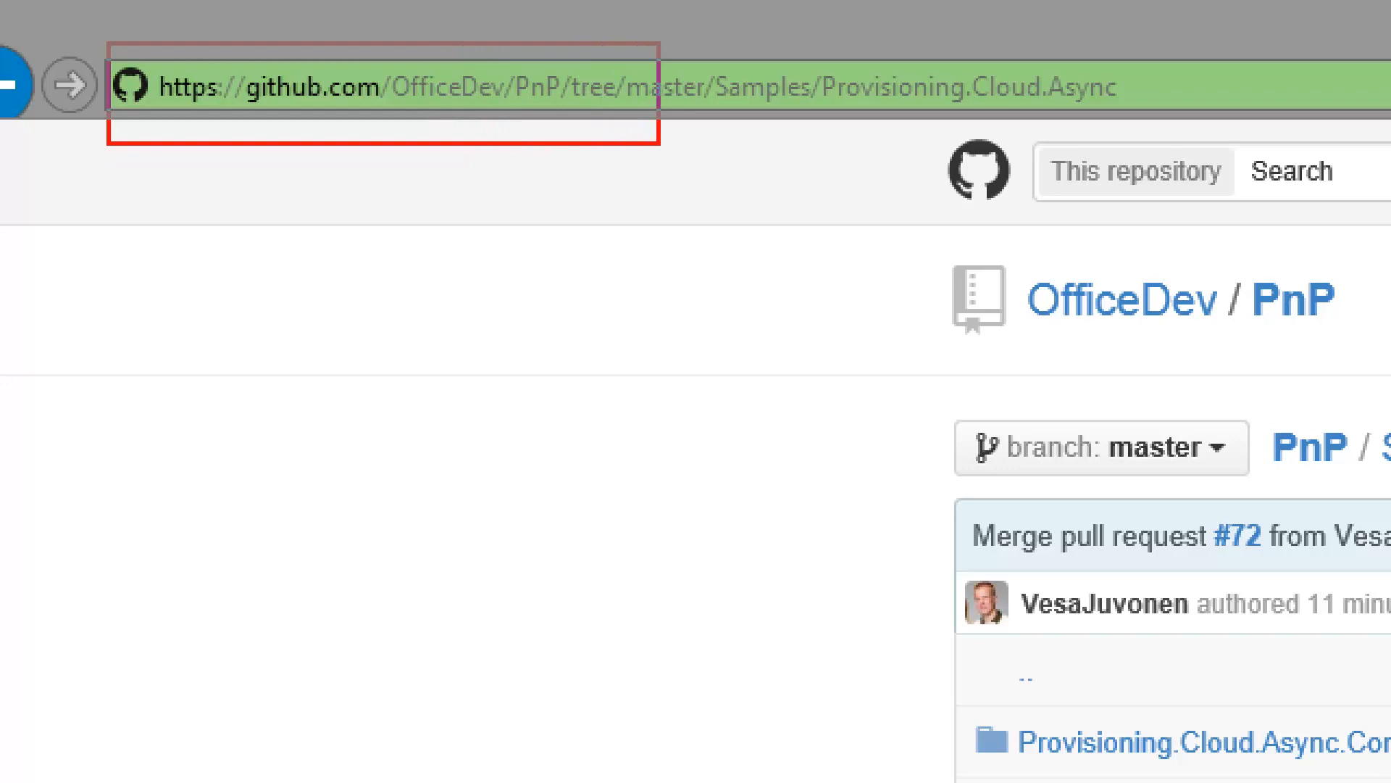
pyautogui.moveTo(660, 144); pyautogui.dragTo(586, 146)
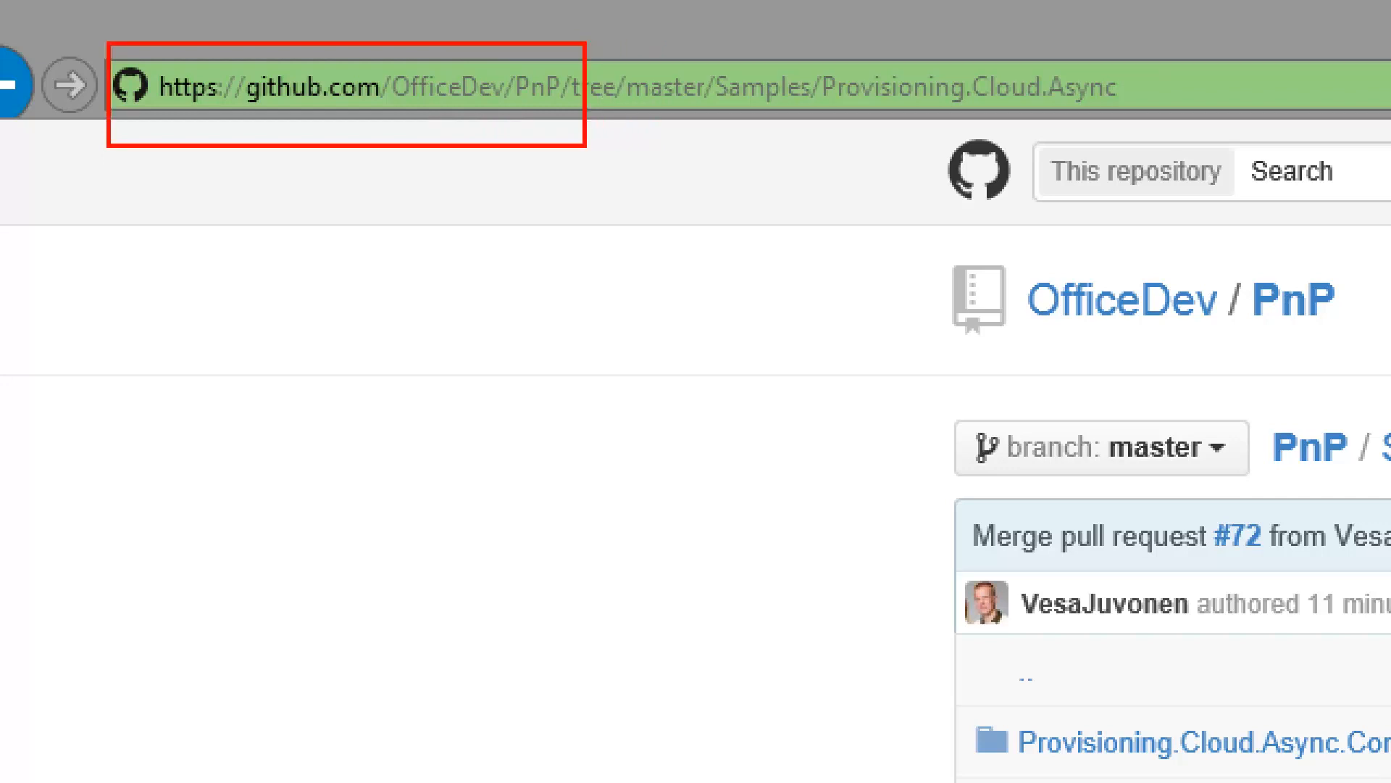
pyautogui.press('Escape')
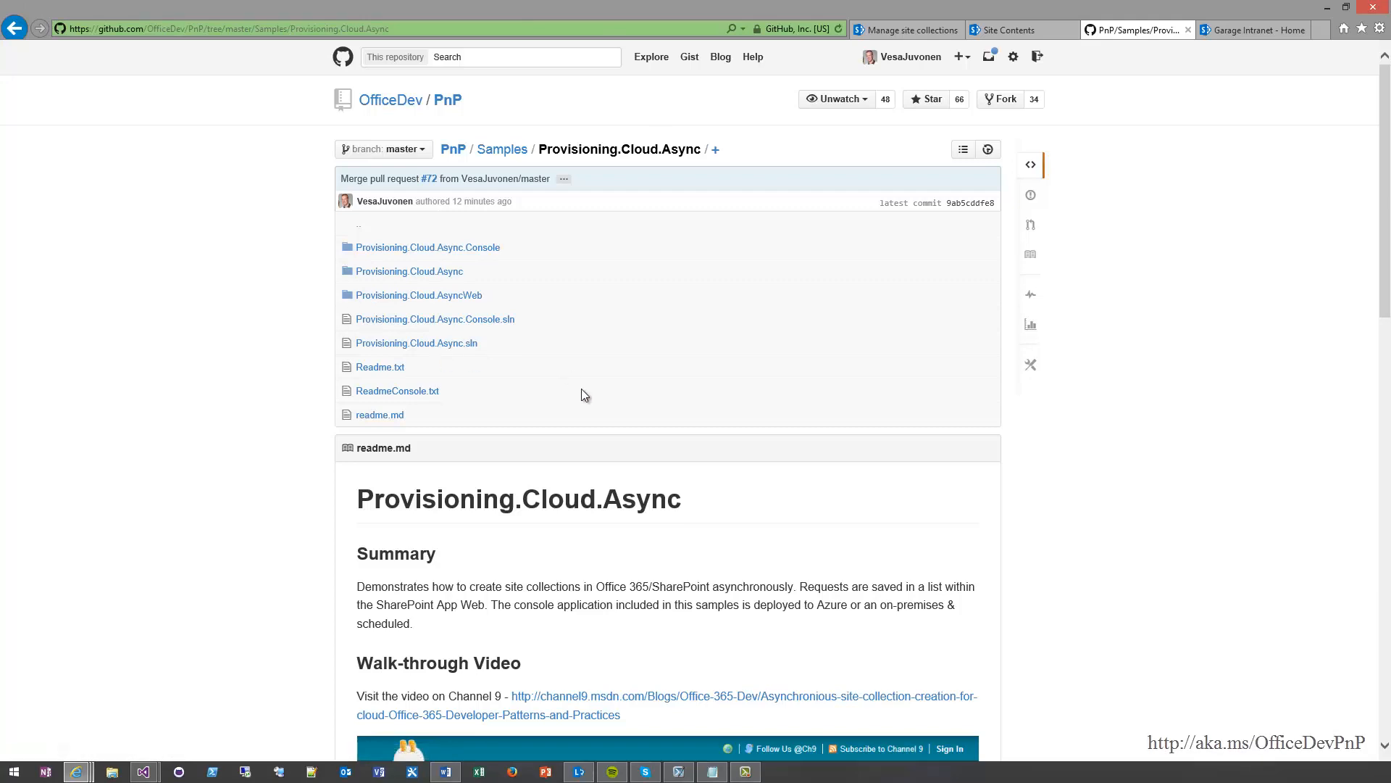
# Open the Garage Intranet site's app registration page by changing its address to /_layouts/appregnew.aspx
pyautogui.click(1244, 32)
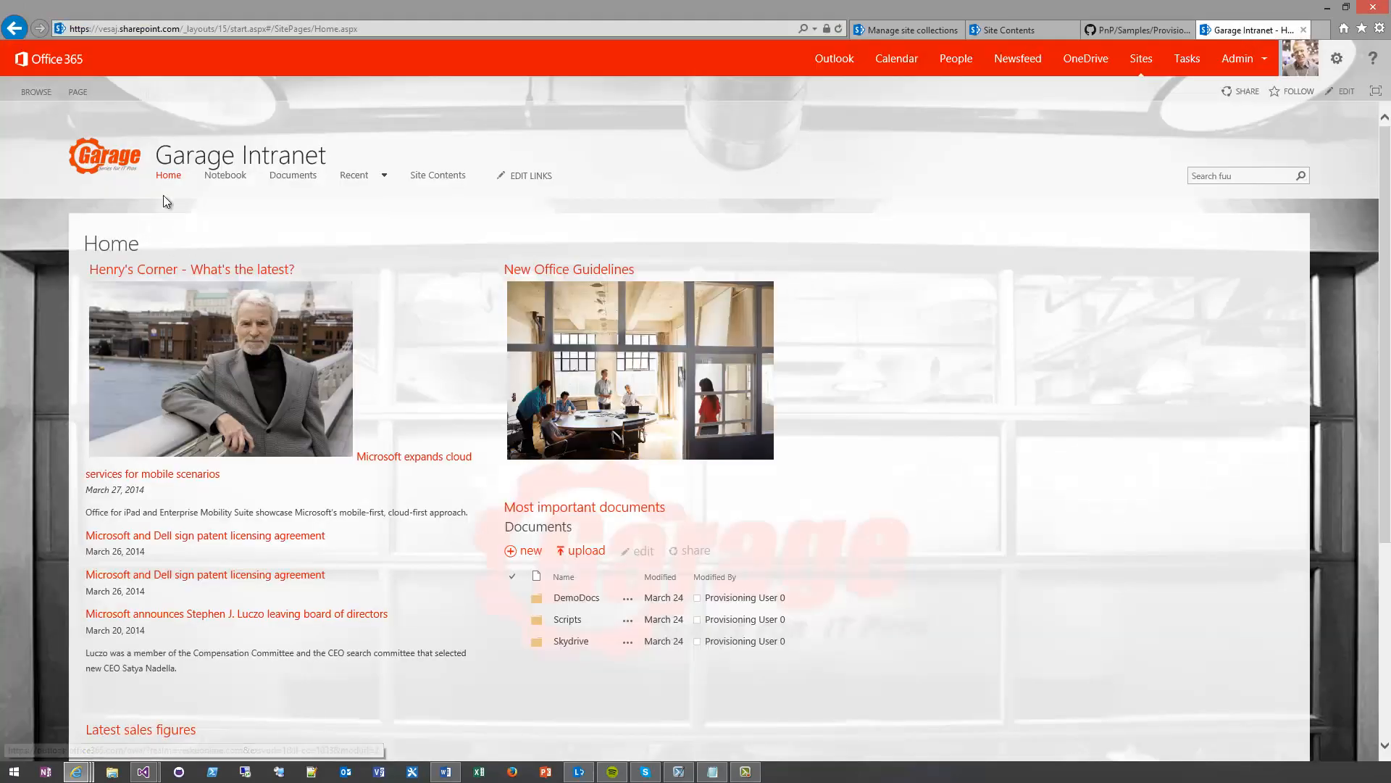
pyautogui.click(254, 29)
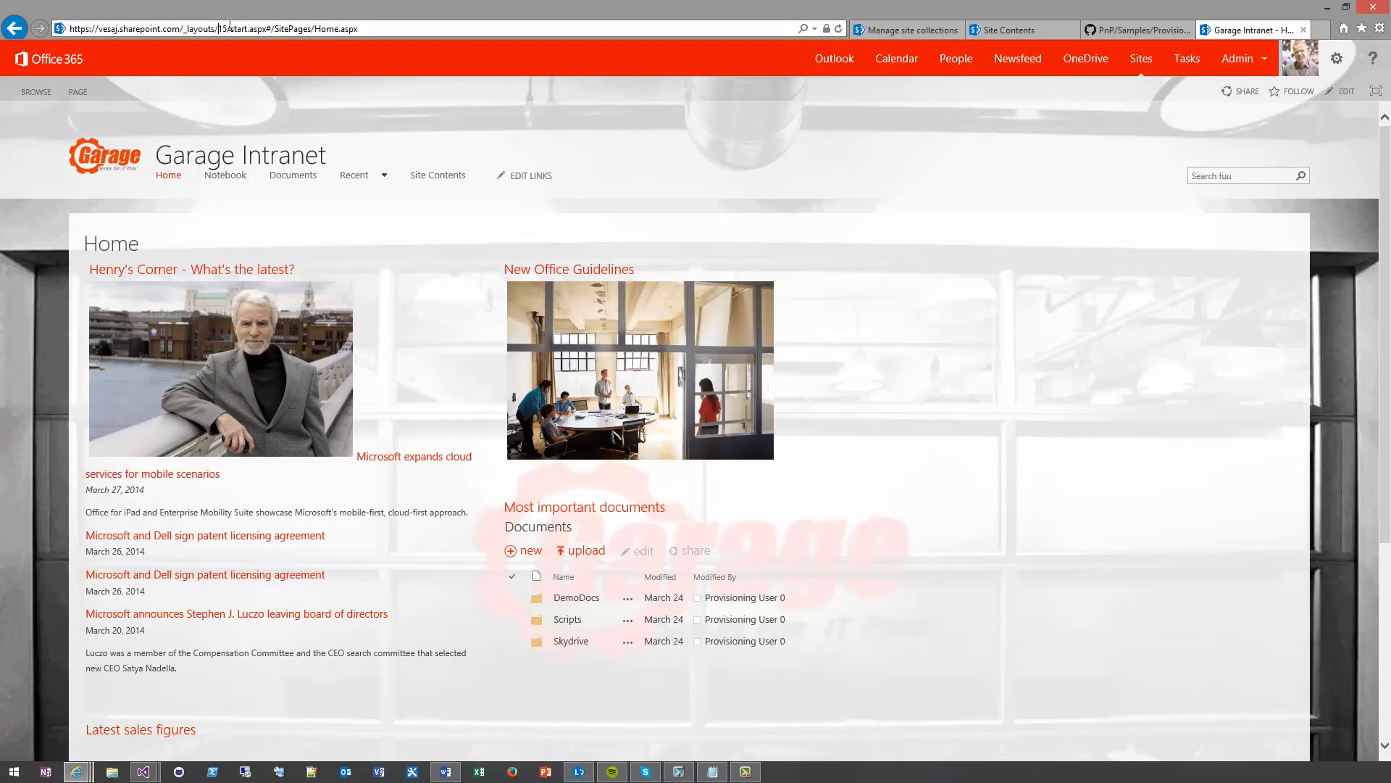
pyautogui.moveTo(218, 29); pyautogui.dragTo(395, 29)
pyautogui.write('appreg')
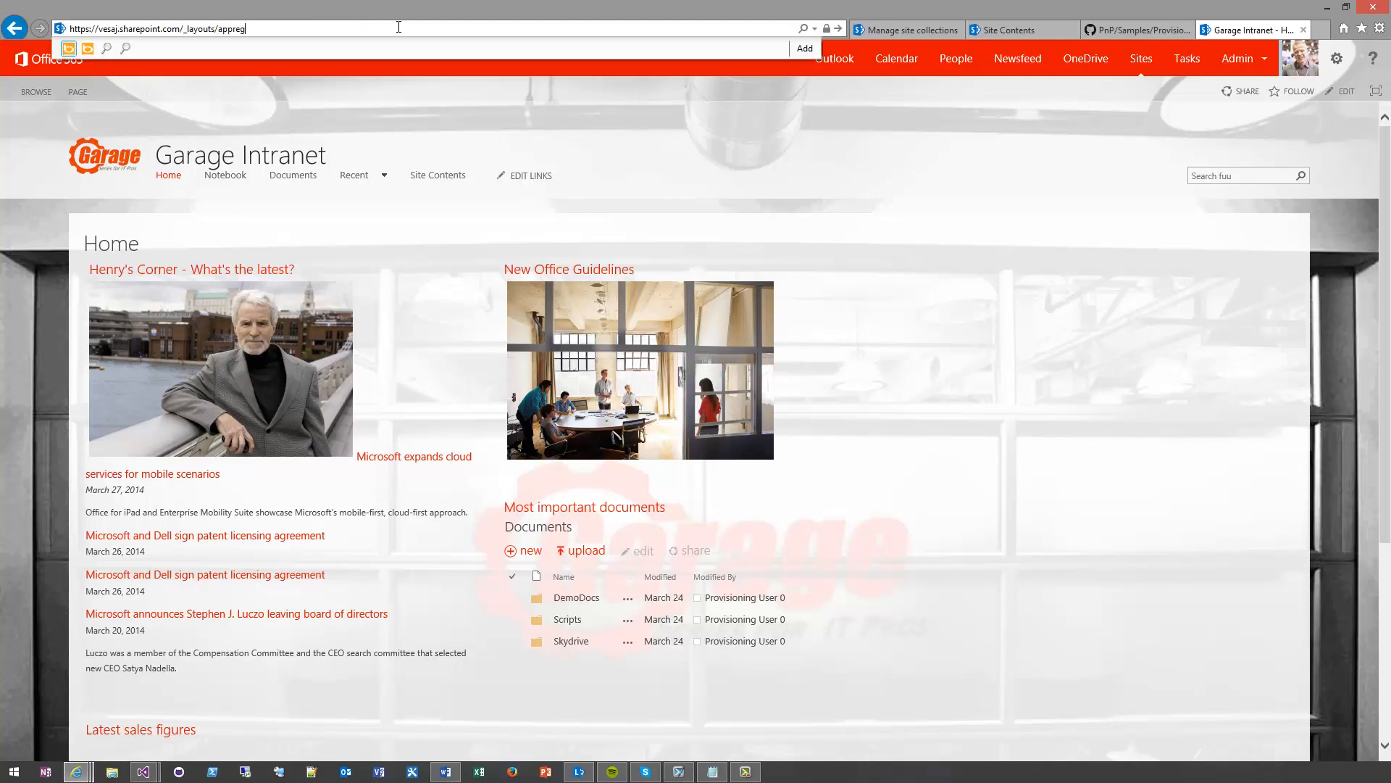
pyautogui.write('new.aspx')
pyautogui.press('Return')
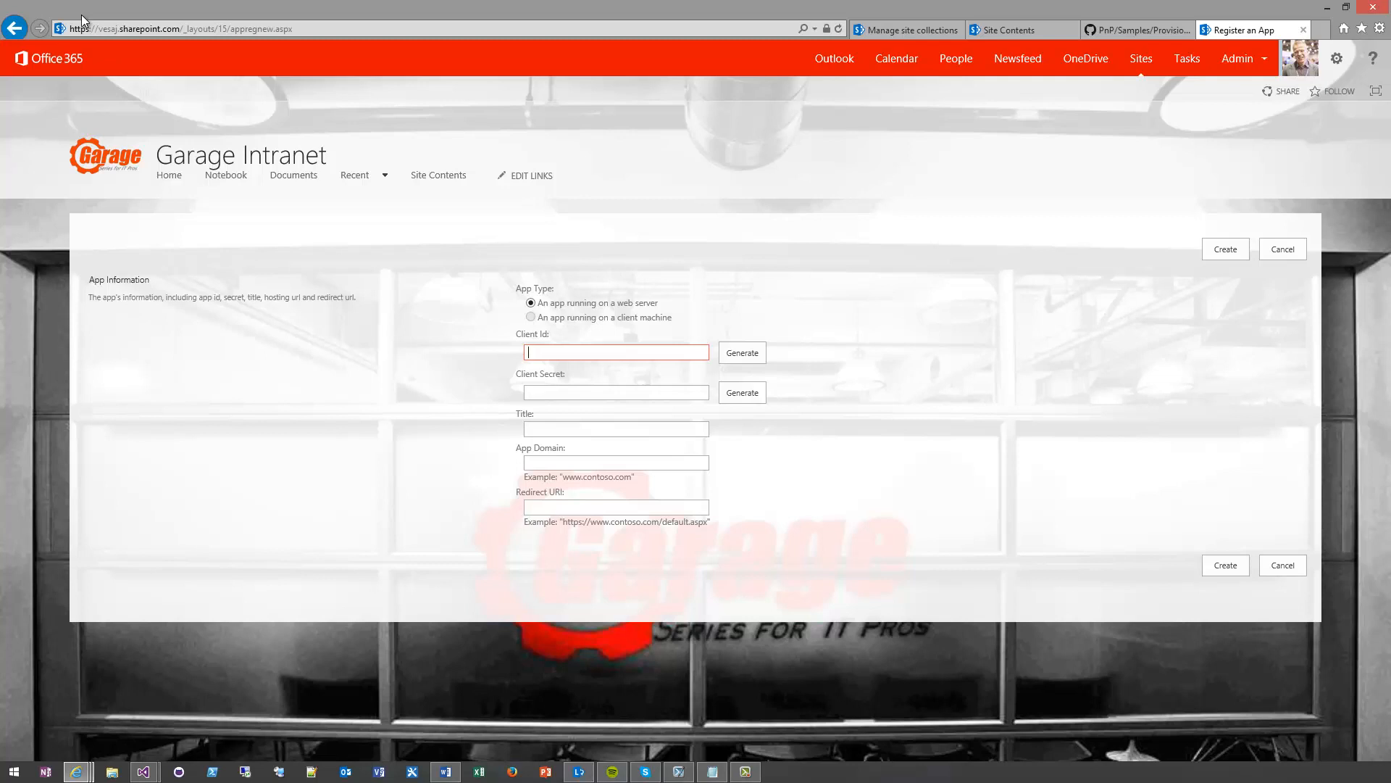
# Generate a client ID and client secret for the app and title it "Async Site Collection Provisioning"
pyautogui.click(742, 354)
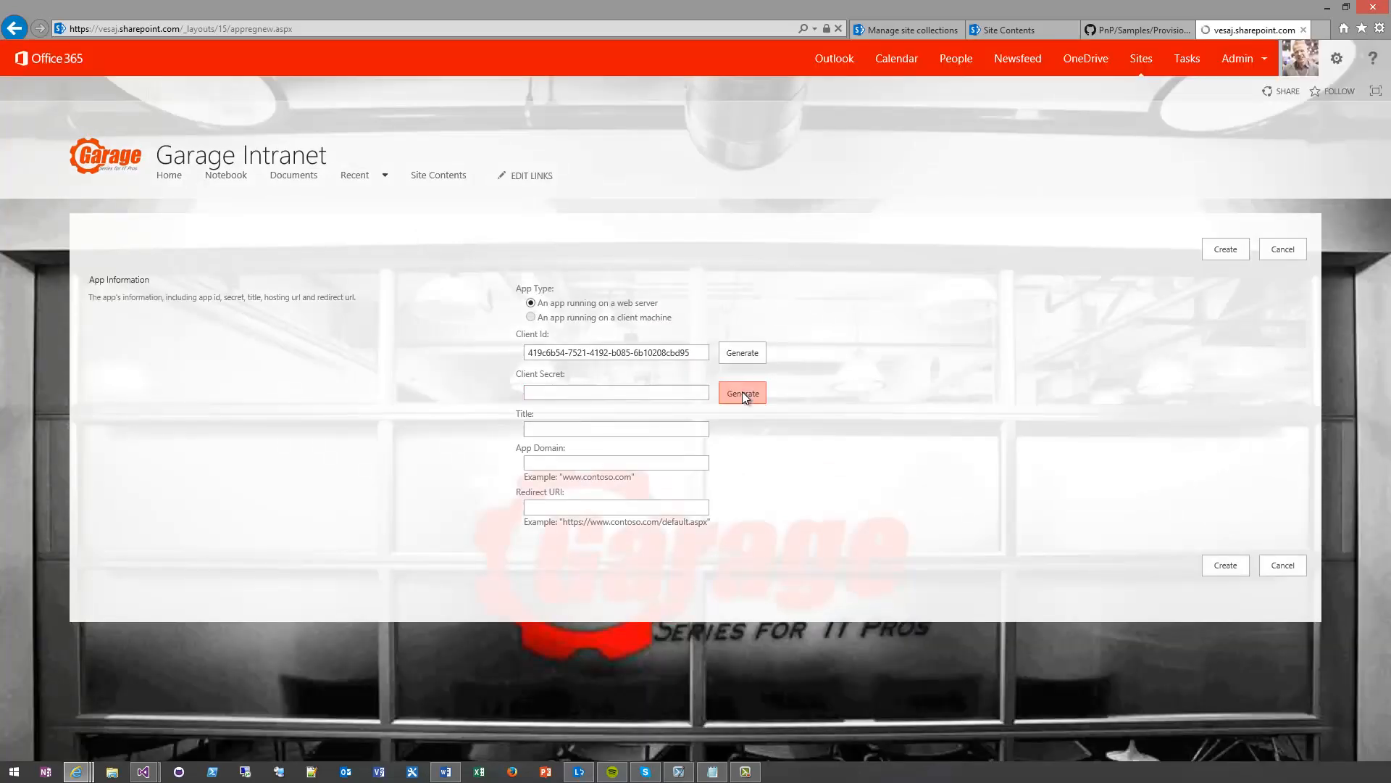
pyautogui.click(743, 392)
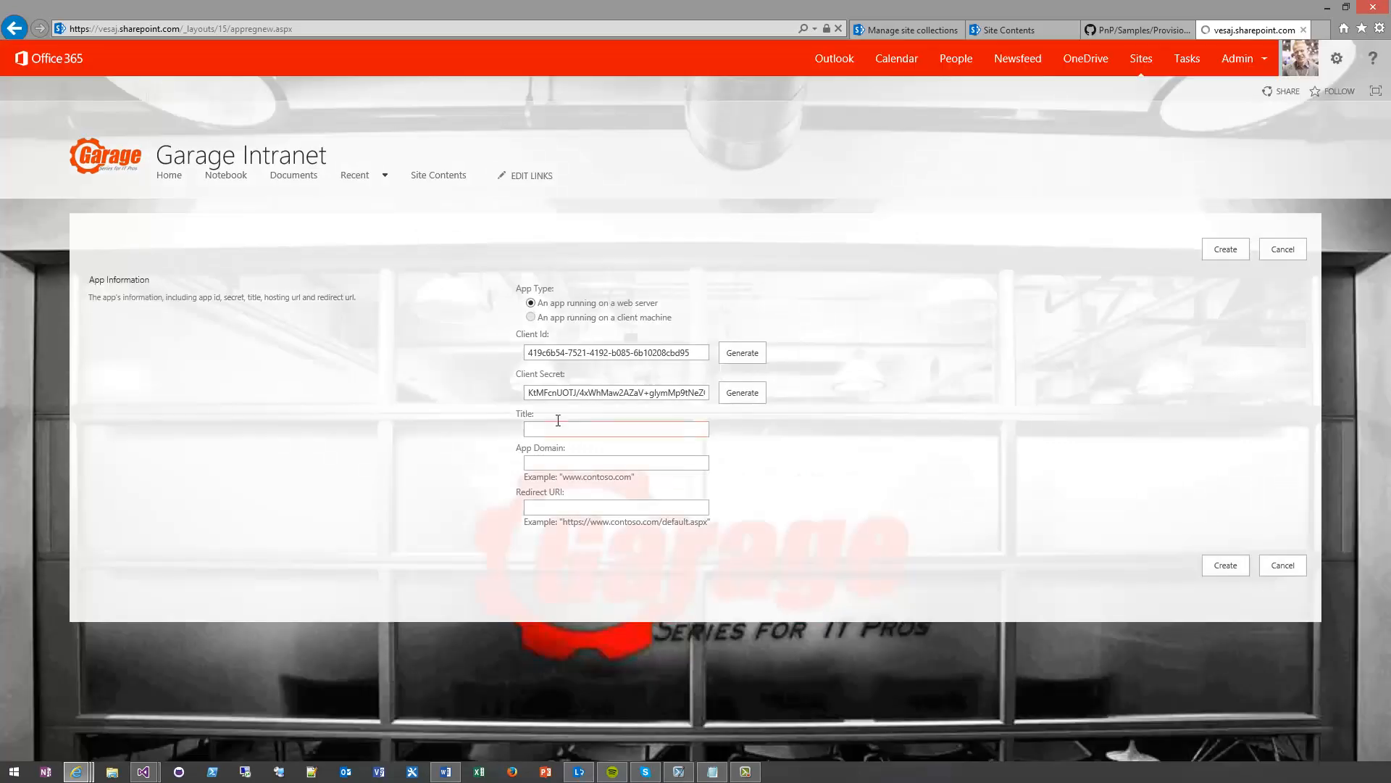
pyautogui.click(601, 429)
pyautogui.write('Async Site COll')
pyautogui.press('BackSpace')
pyautogui.write('ollection Provisioning')
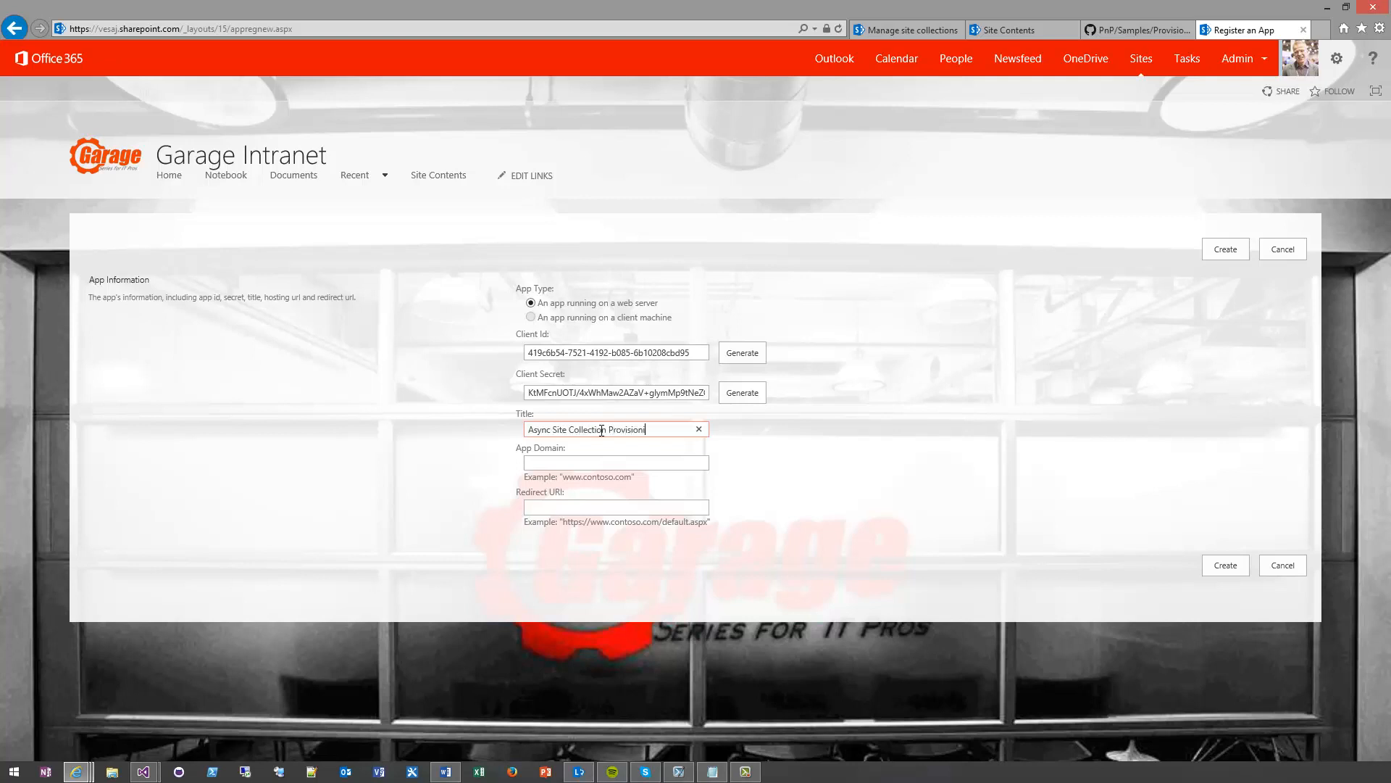
pyautogui.press('Tab')
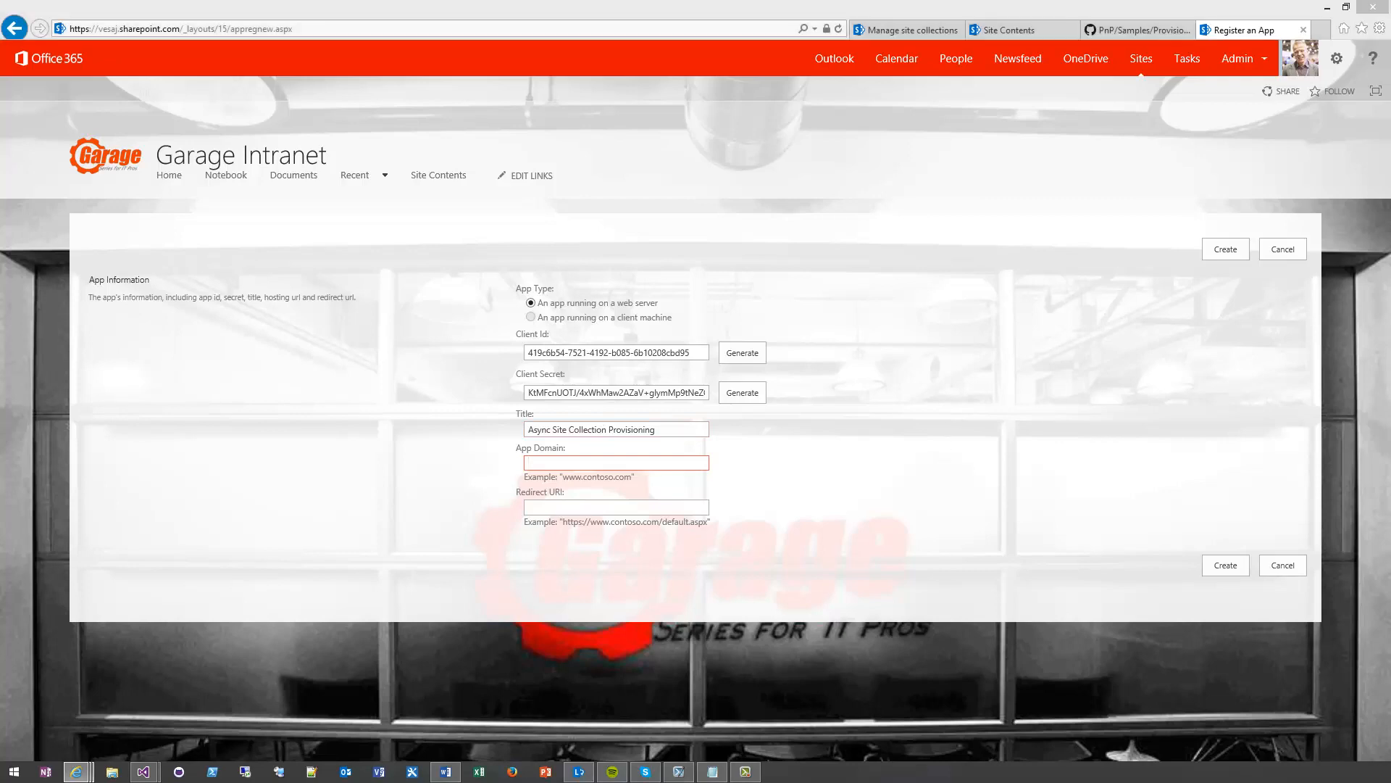
# Bring the Microsoft Azure portal window to this screen, maximize it and close its find bar
pyautogui.press('super+Left')
pyautogui.press('super+Left')
pyautogui.press('super+Up')
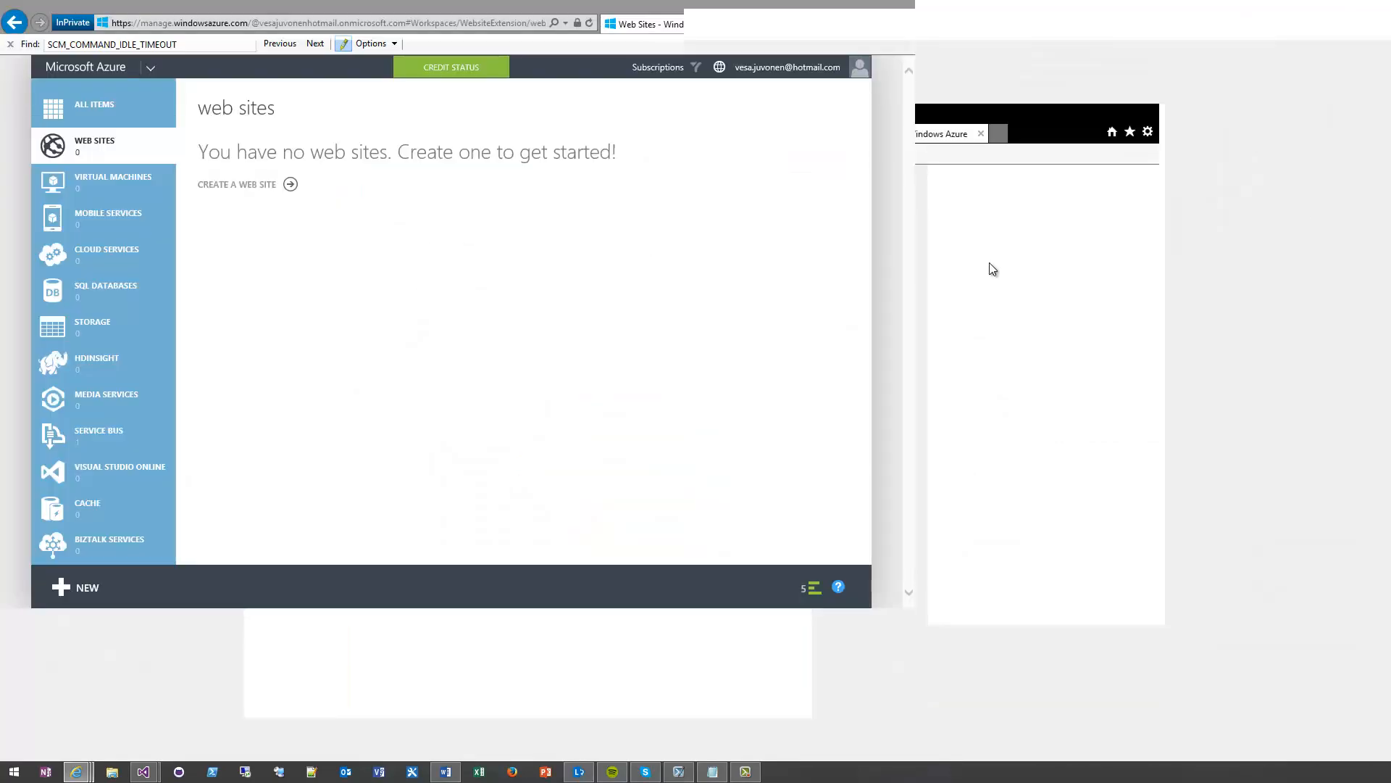
pyautogui.click(11, 50)
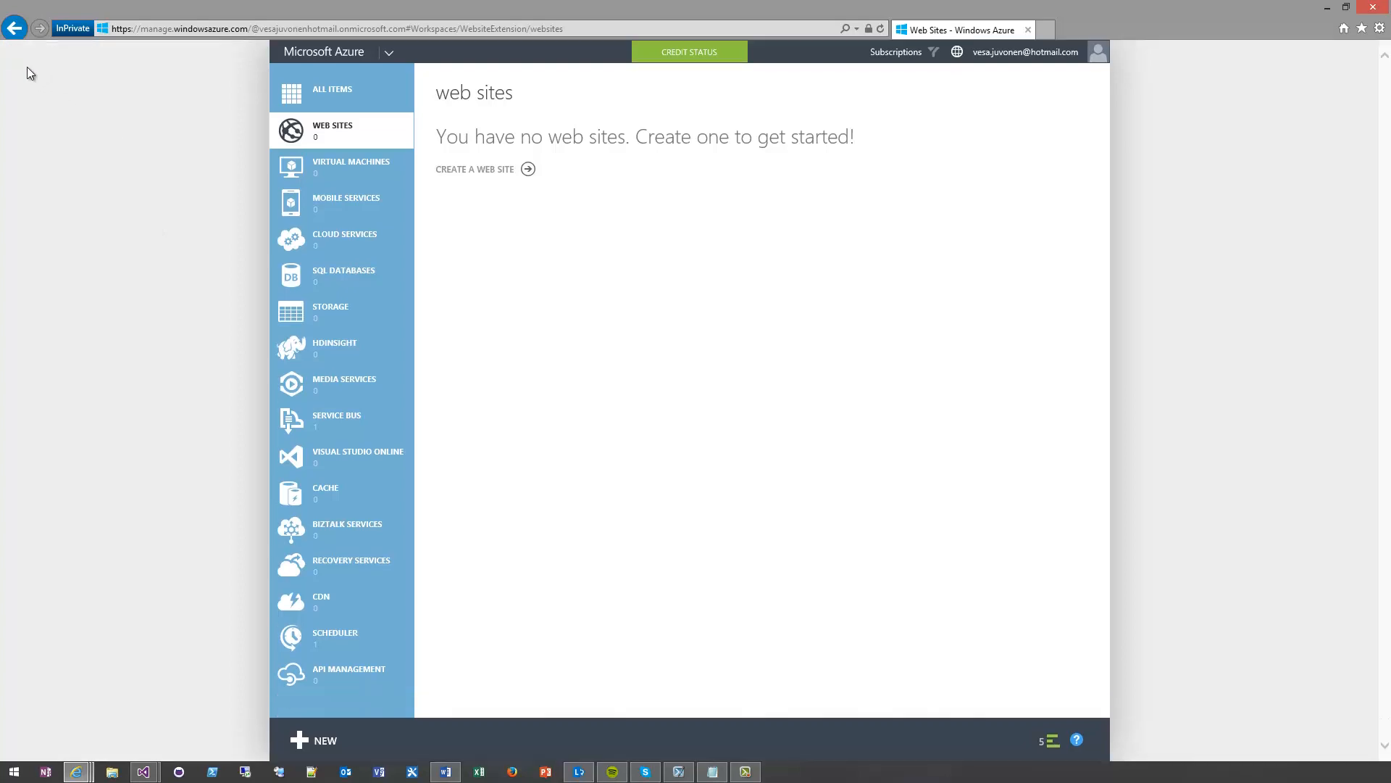
# Start a quick-create Azure web site with the URL vesku-async
pyautogui.click(498, 174)
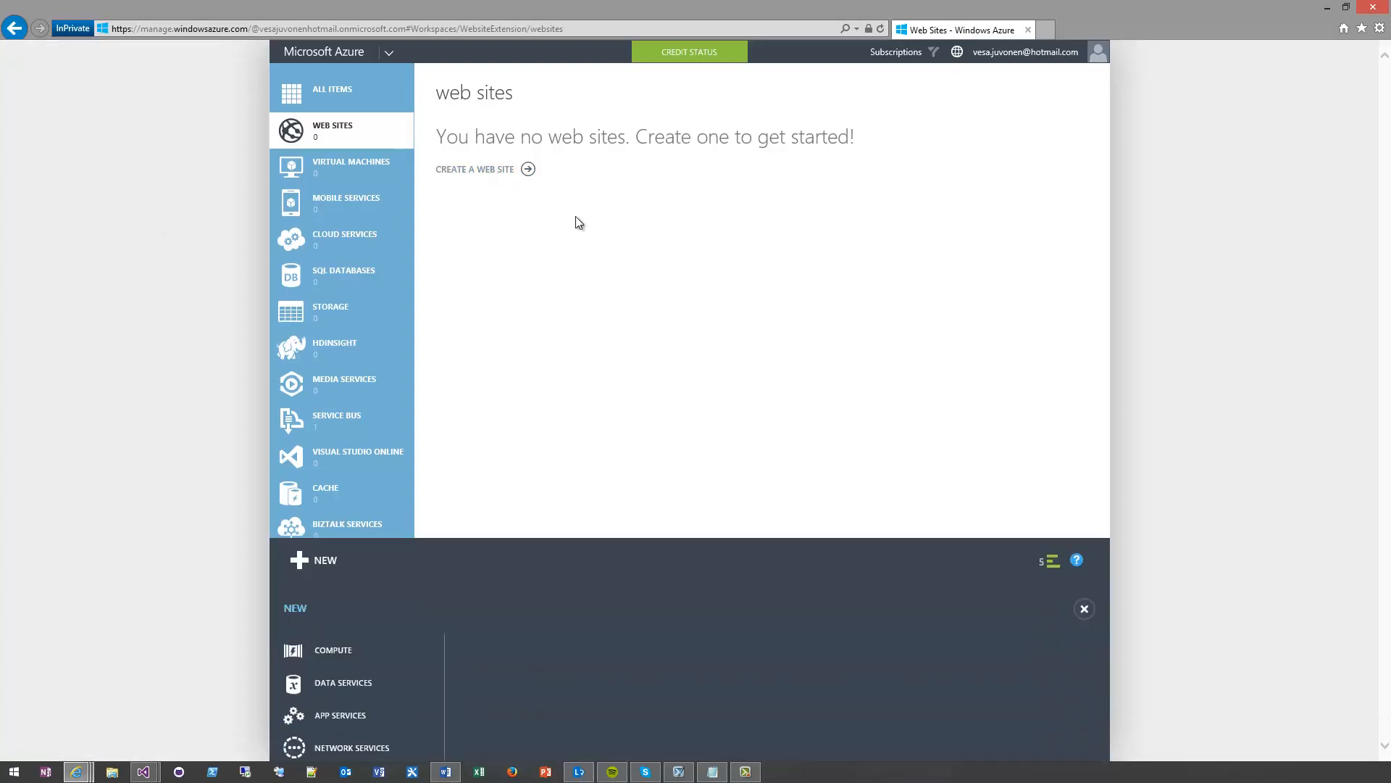
pyautogui.click(894, 451)
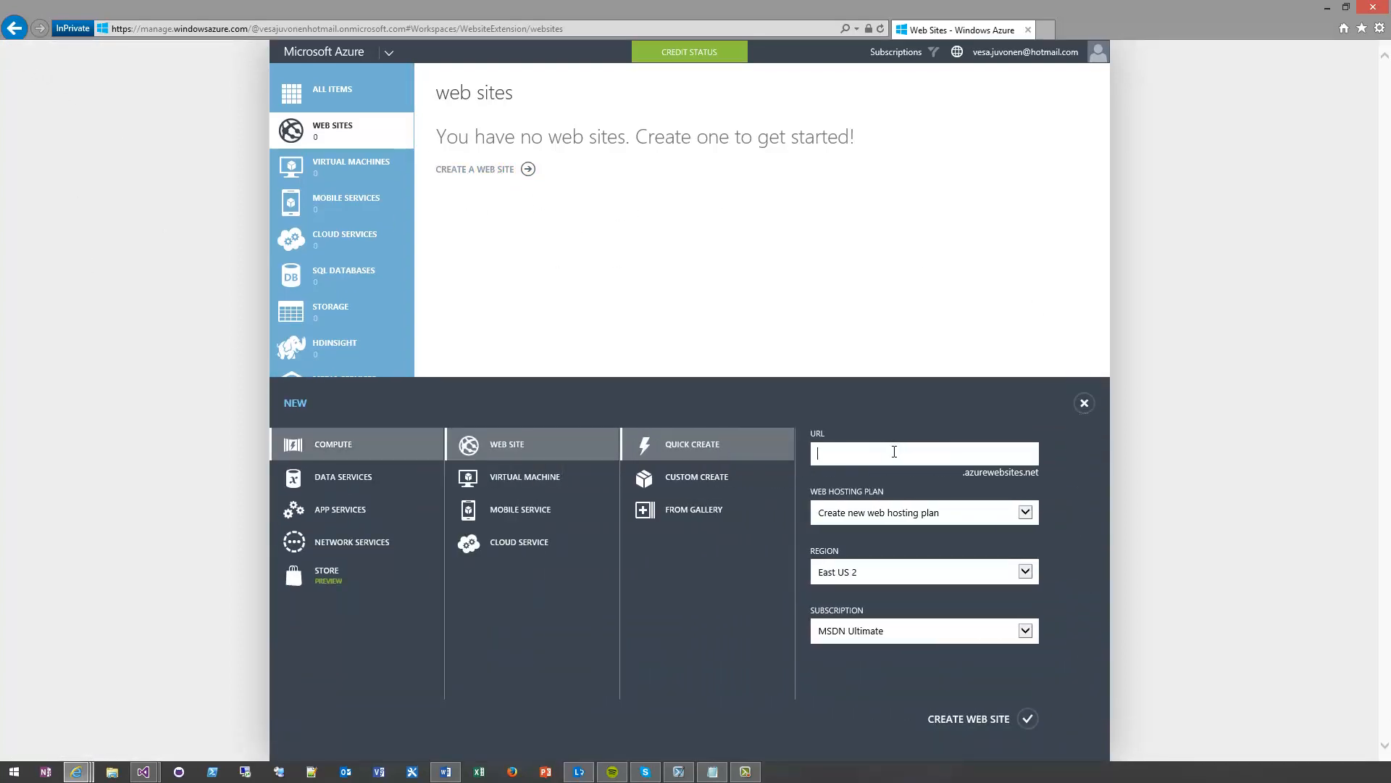
pyautogui.write('vesku-async')
# Set the web site's region to West Europe with a new web hosting plan and create the site
pyautogui.click(932, 520)
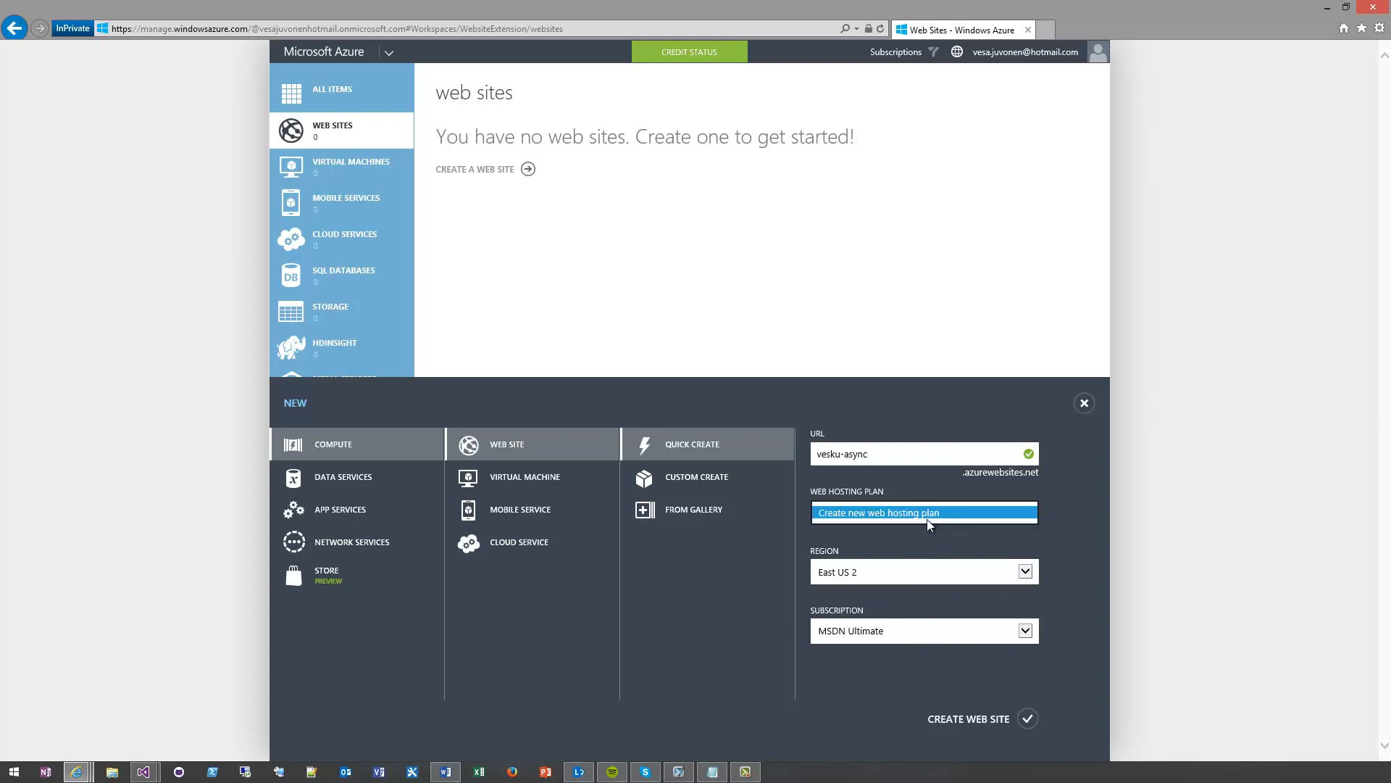
pyautogui.click(881, 574)
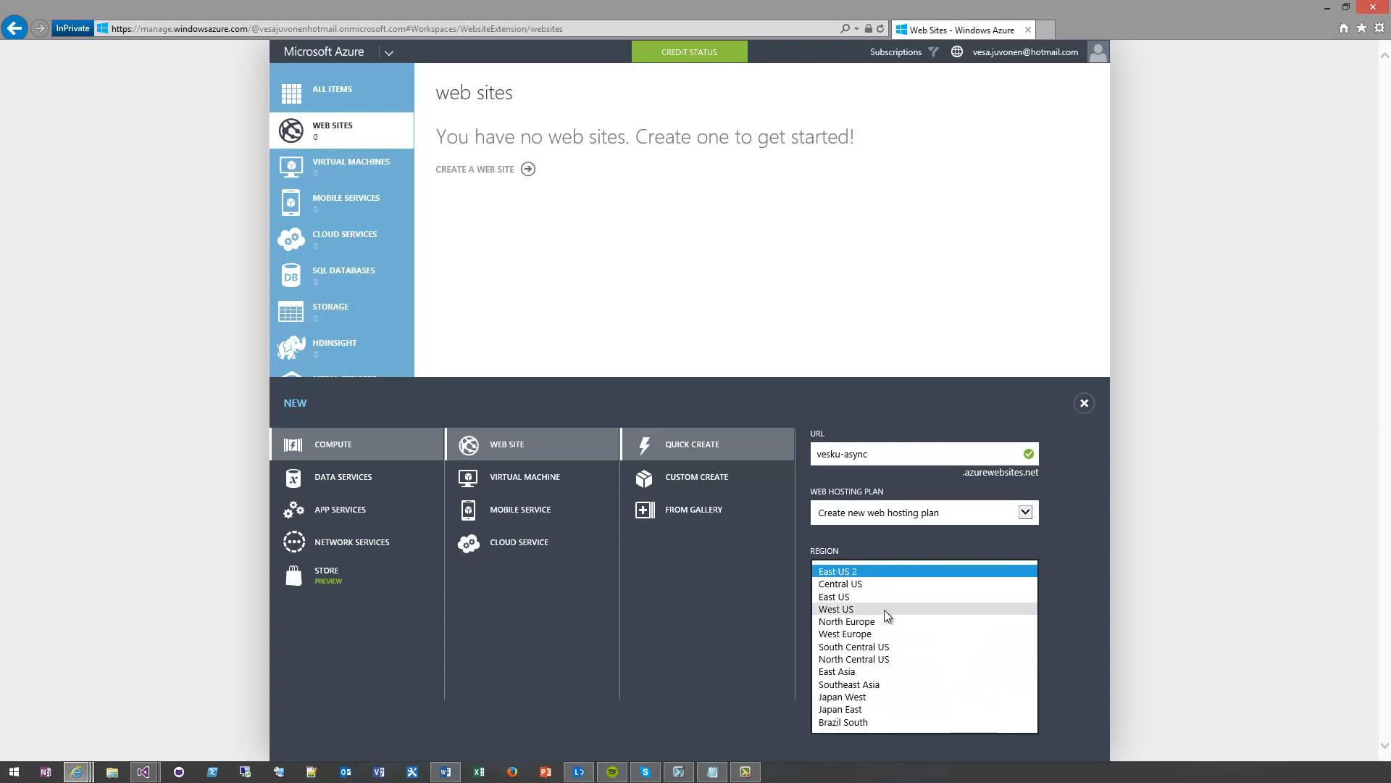
pyautogui.click(888, 635)
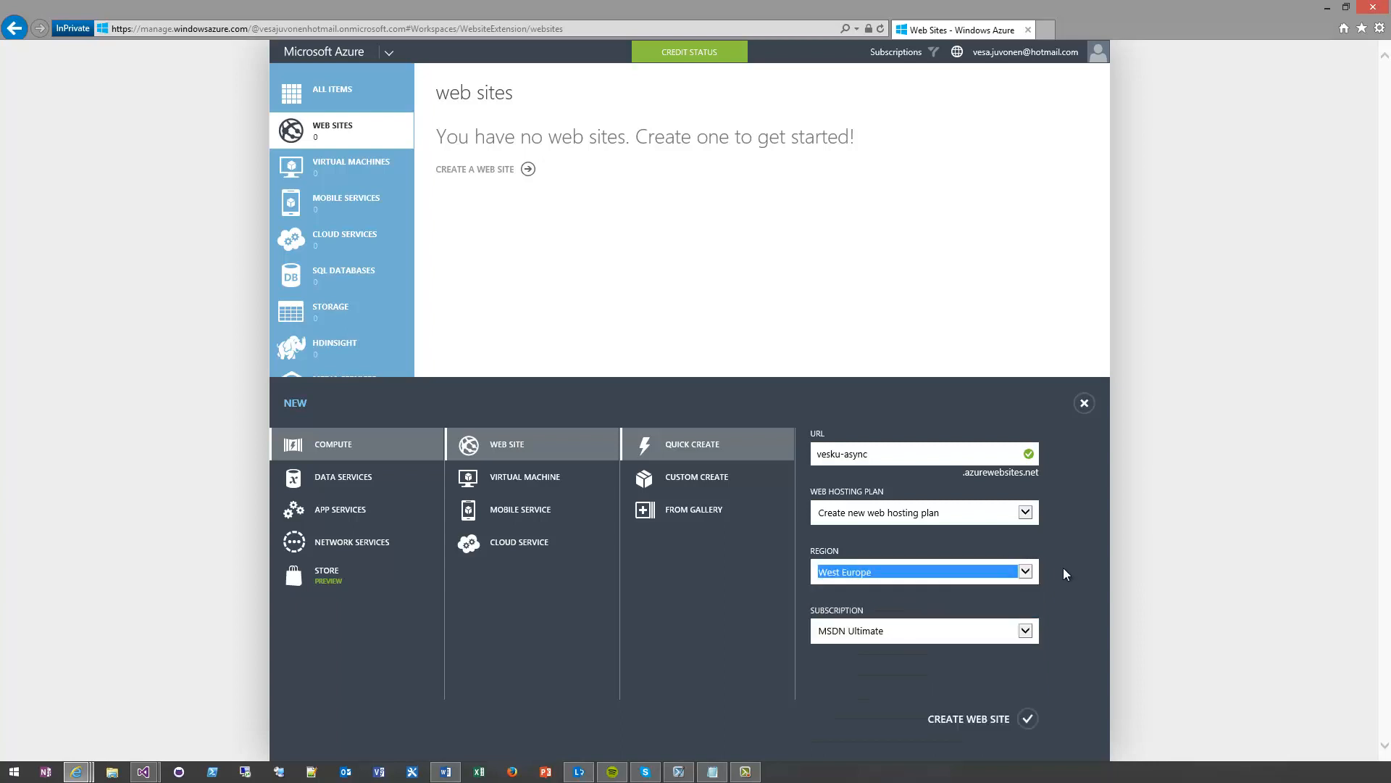
pyautogui.click(969, 719)
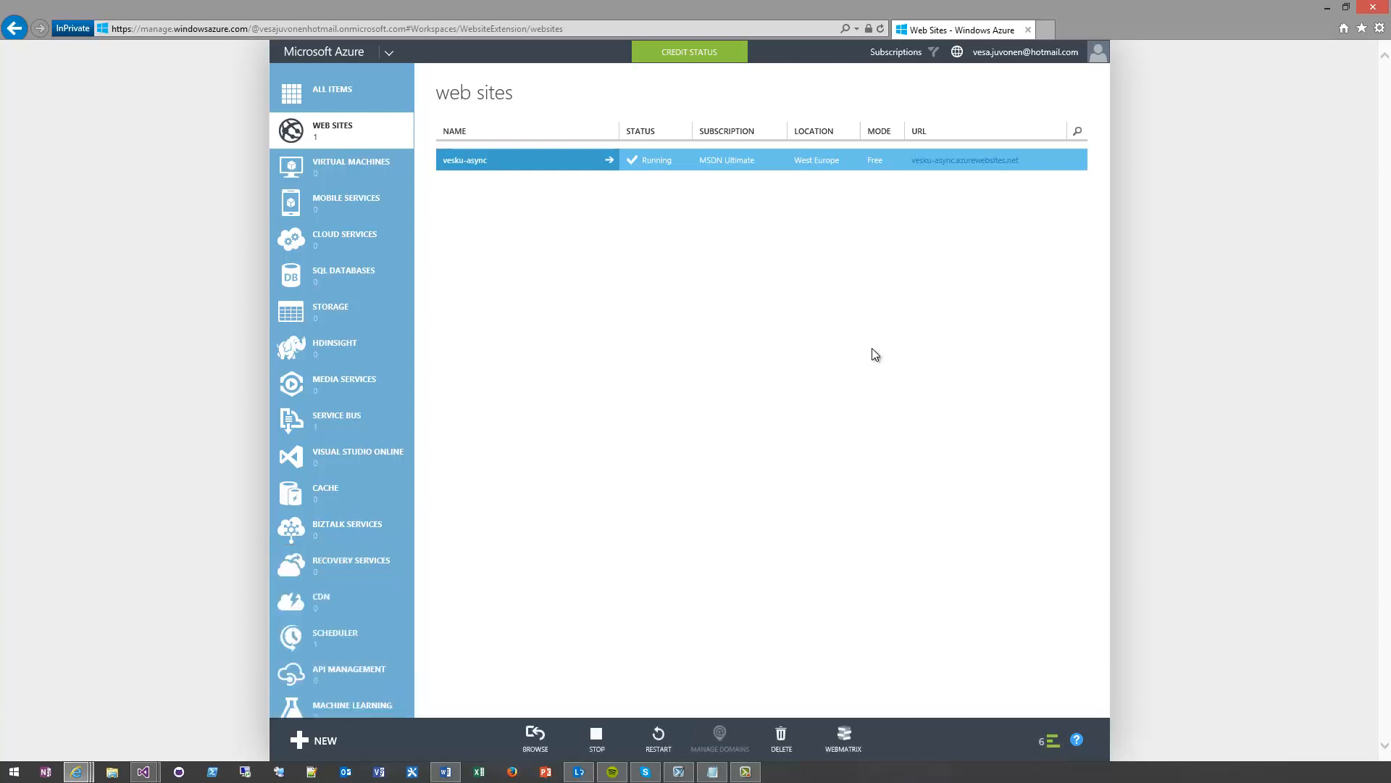
# Copy vesku-async.azurewebsites.net from the Azure portal into the SharePoint registration's App Domain and create the app identifier
pyautogui.moveTo(1023, 163); pyautogui.dragTo(911, 167)
pyautogui.hotkey('ctrl', 'c')
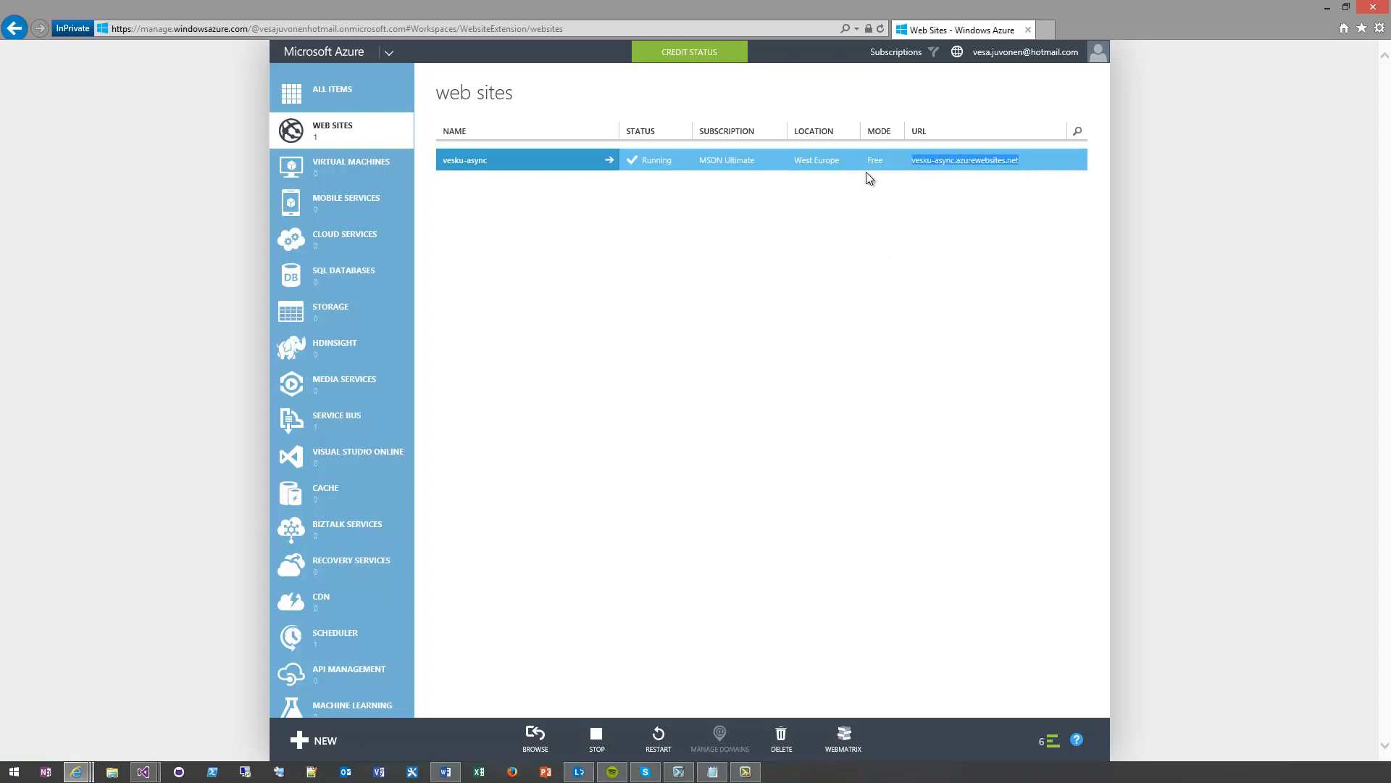
pyautogui.click(889, 163)
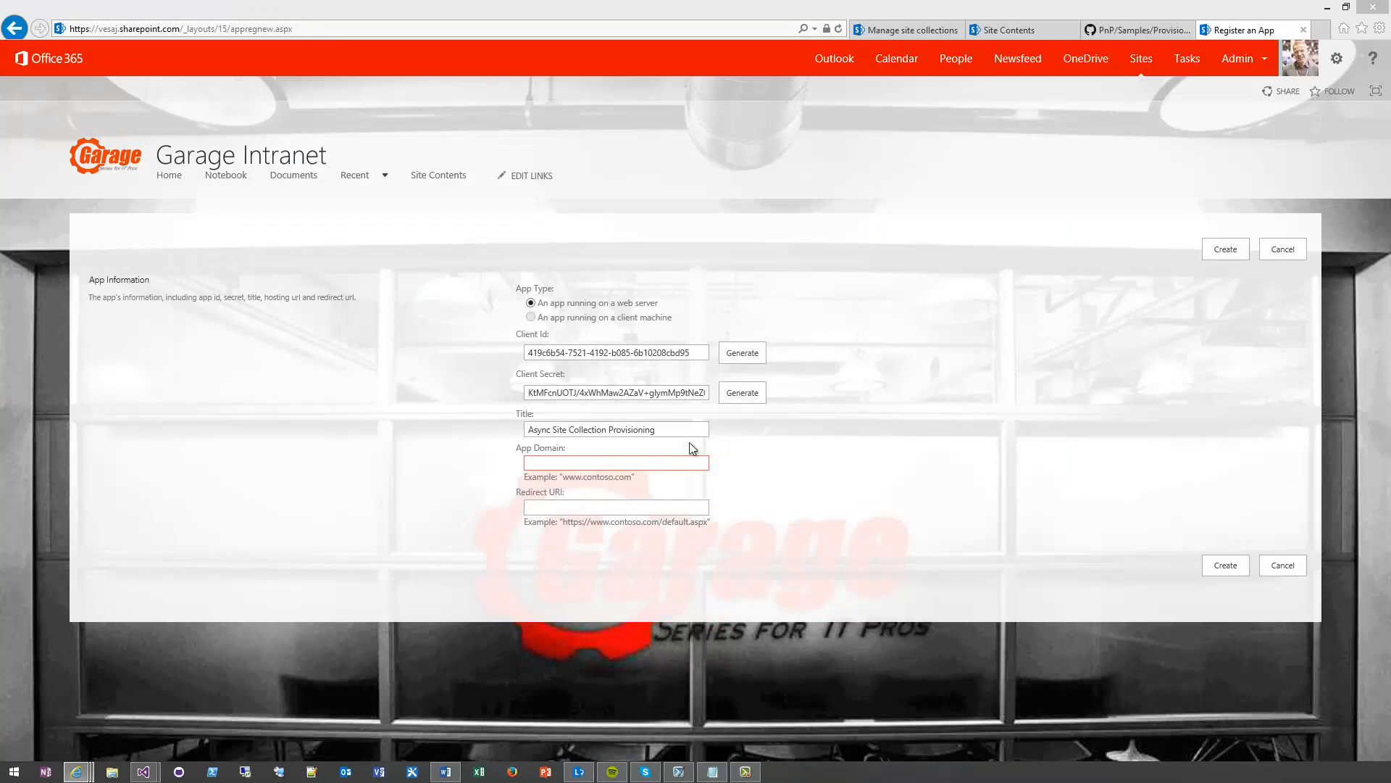
pyautogui.click(543, 464)
pyautogui.hotkey('ctrl', 'v')
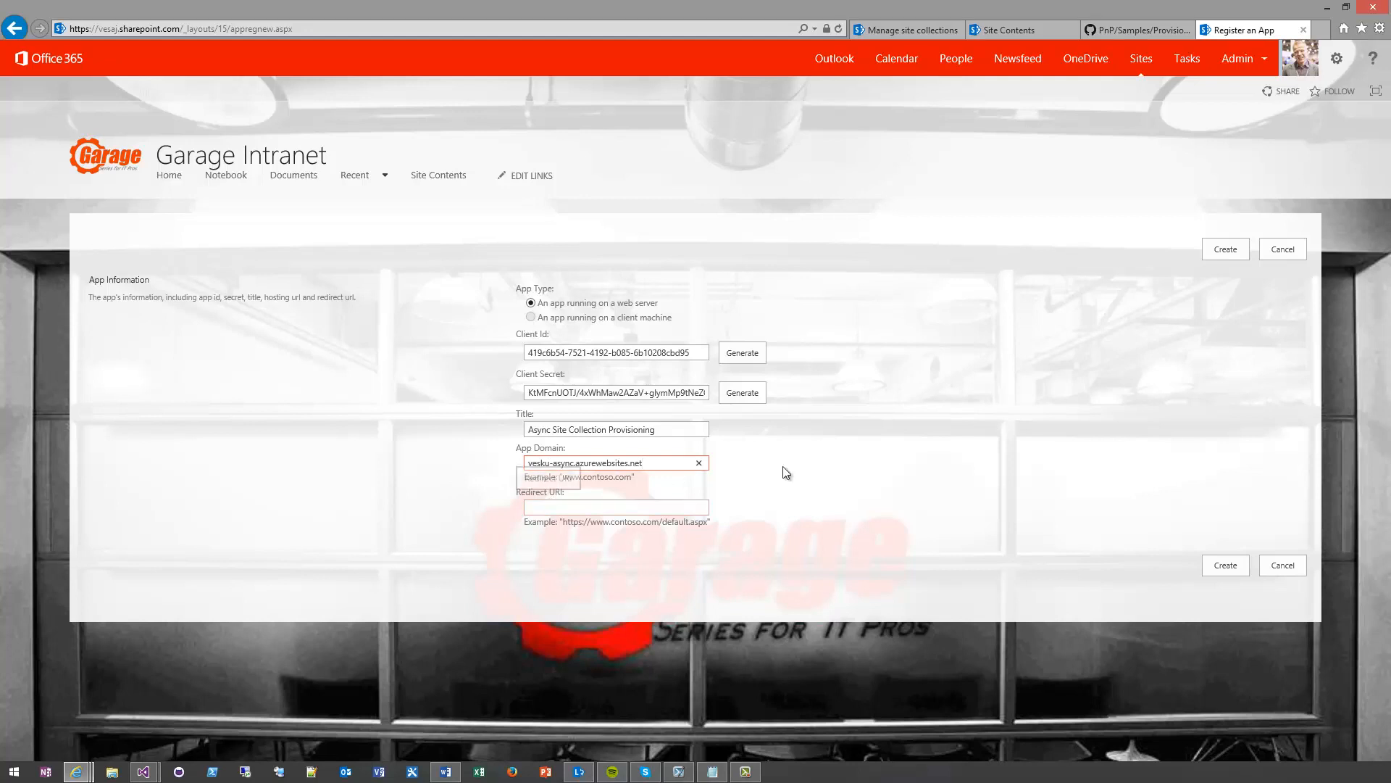
pyautogui.click(1048, 498)
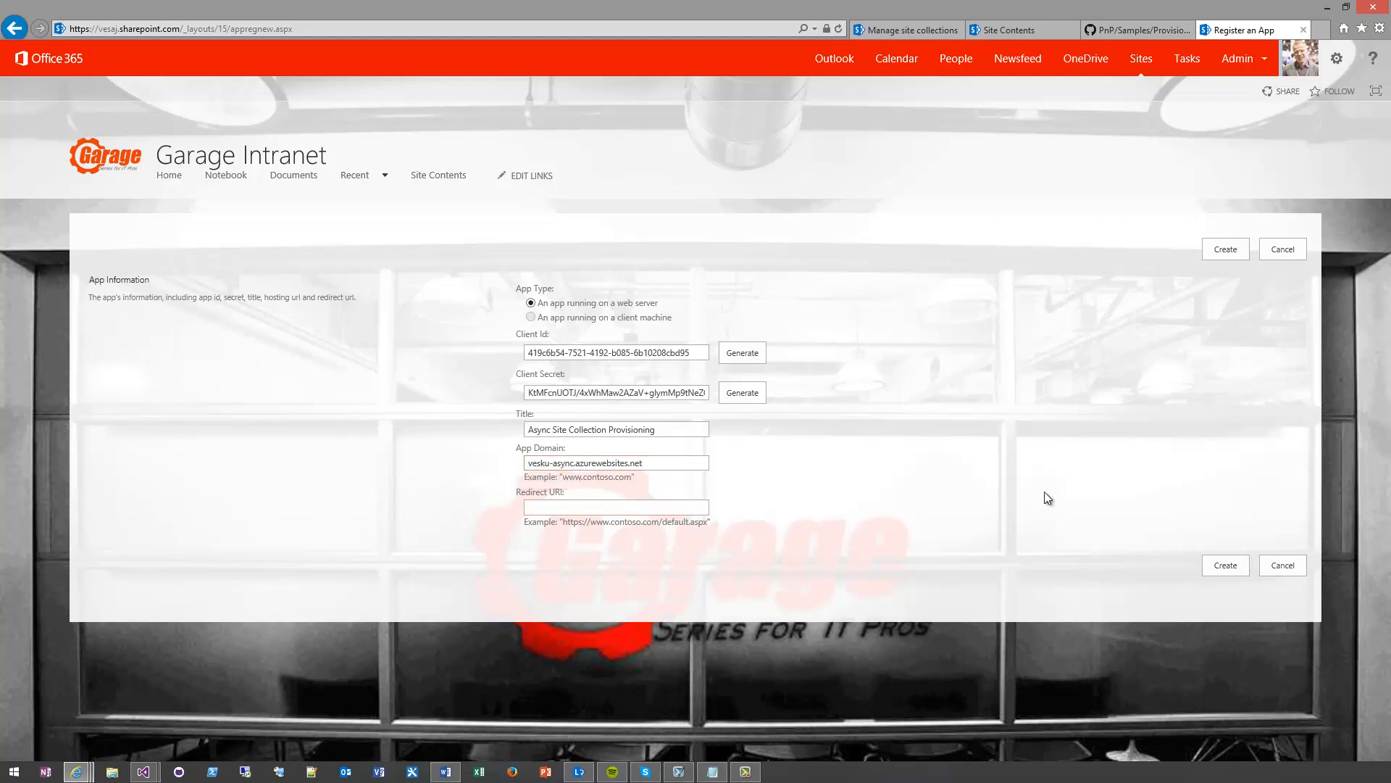
pyautogui.click(1226, 564)
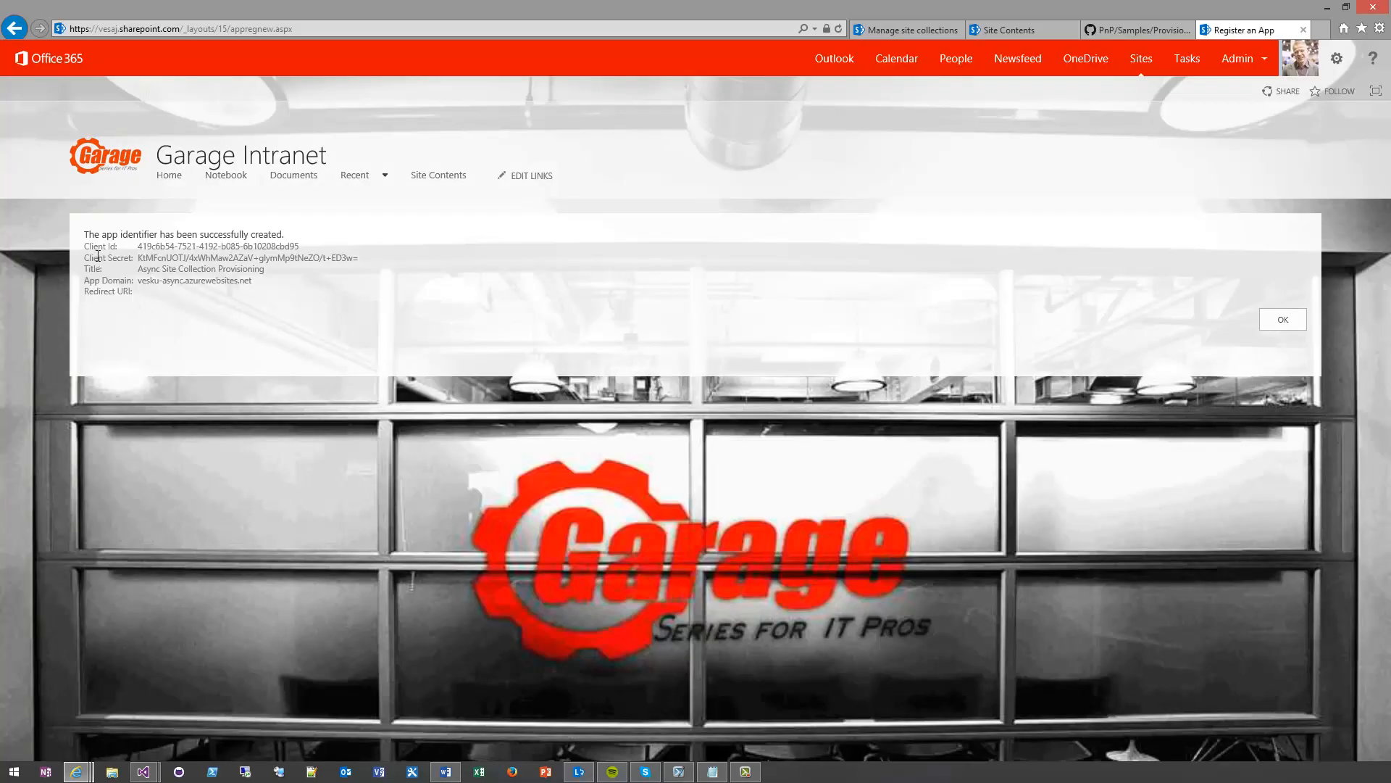
# Copy the created app's registration details, including its client ID, client secret, title and app domain
pyautogui.moveTo(83, 231); pyautogui.dragTo(168, 294)
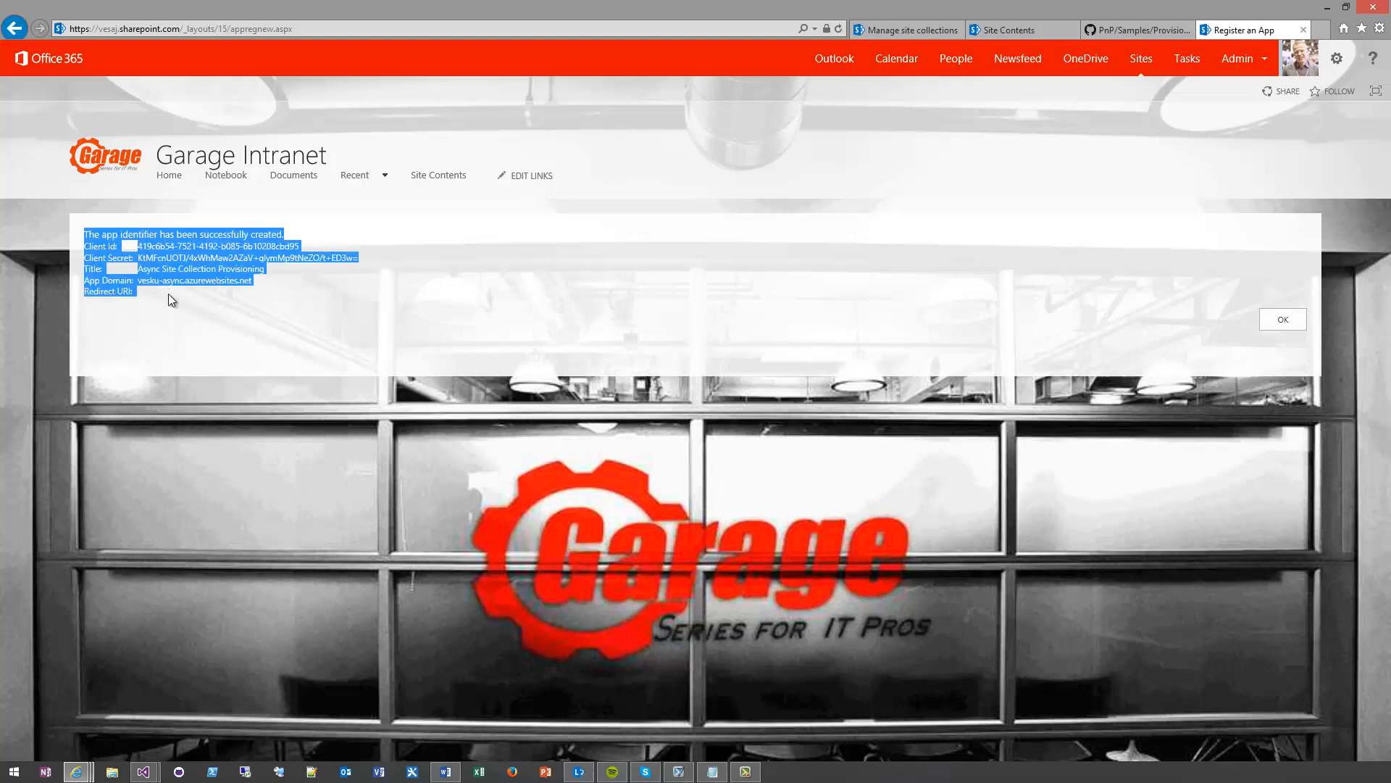
pyautogui.click(267, 279)
pyautogui.hotkey('alt', 'Tab')
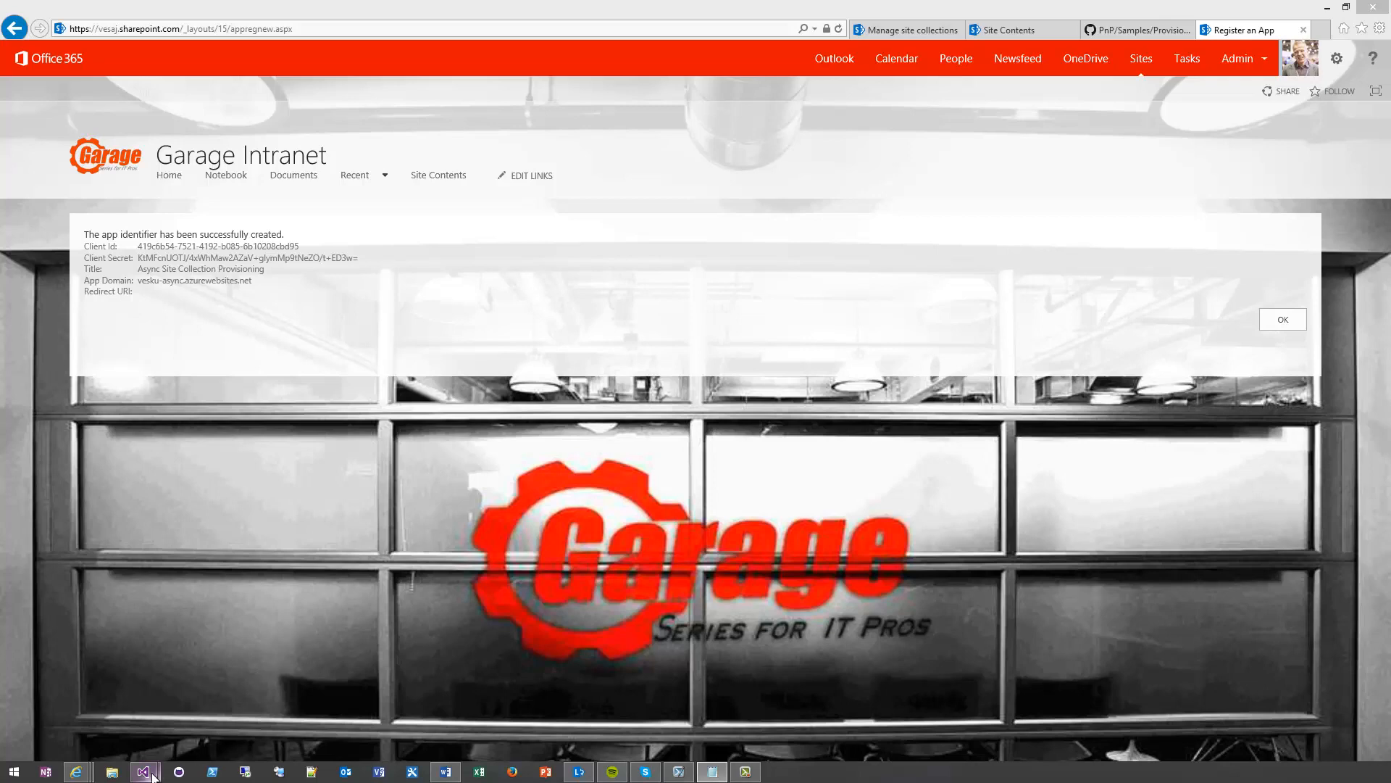
# Switch to Visual Studio and open the publishing page for the Provisioning.Cloud.Async app project
pyautogui.moveTo(143, 771)
pyautogui.click(105, 706)
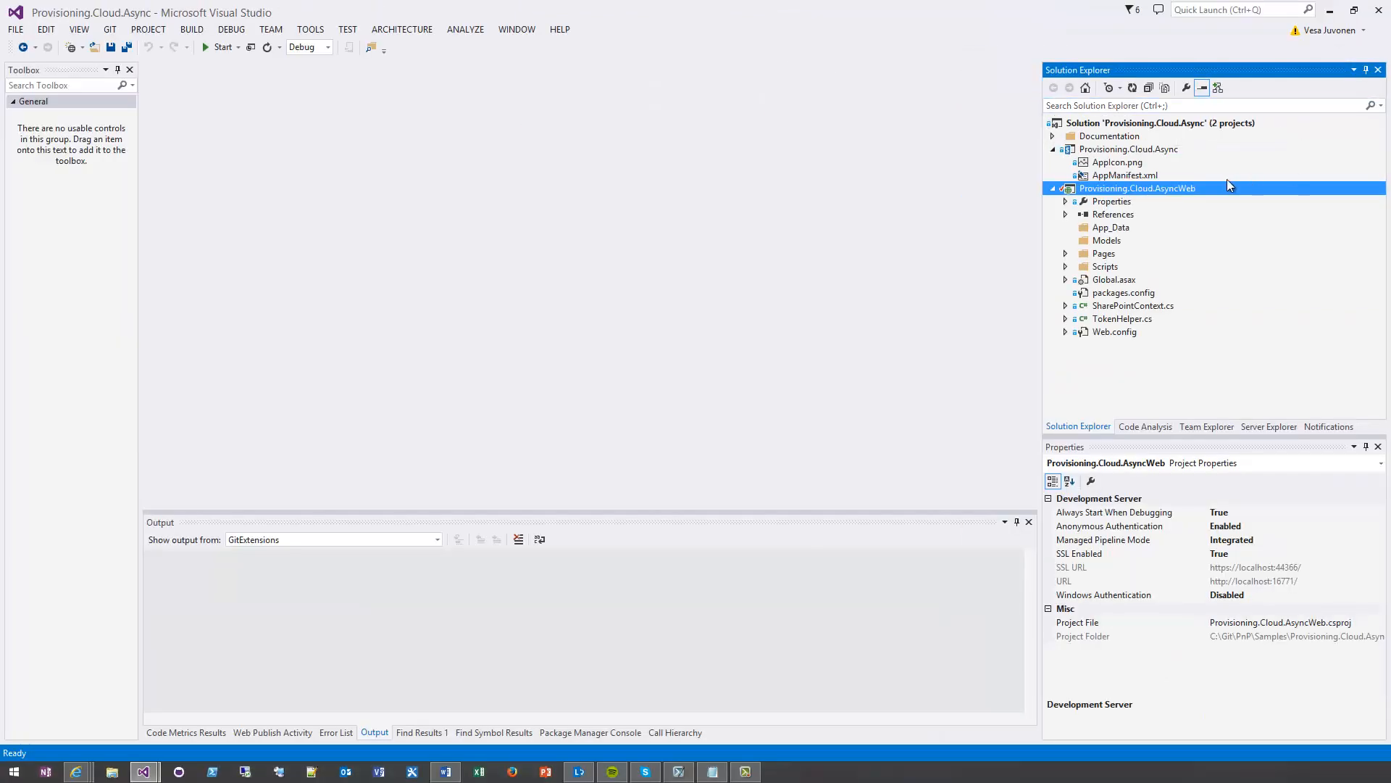
pyautogui.rightClick(1122, 150)
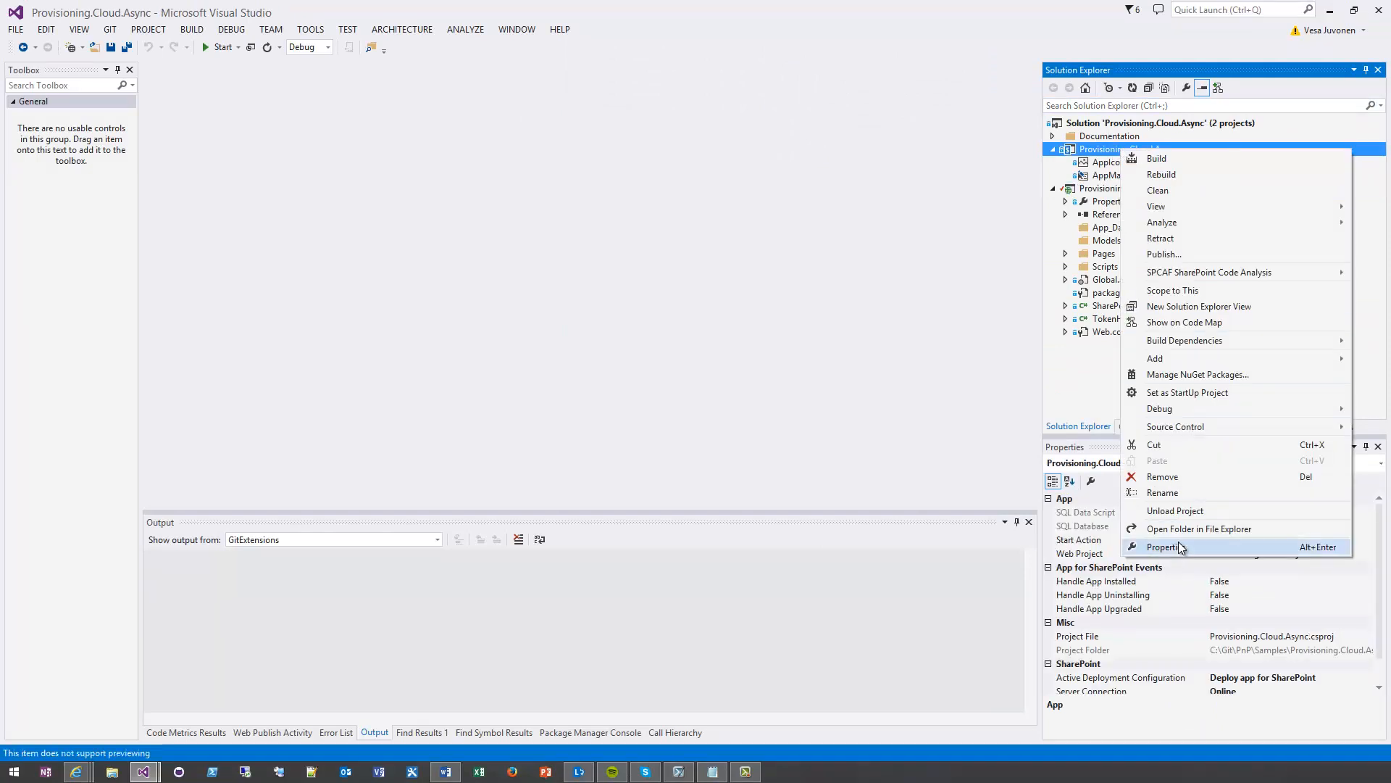
pyautogui.click(1168, 256)
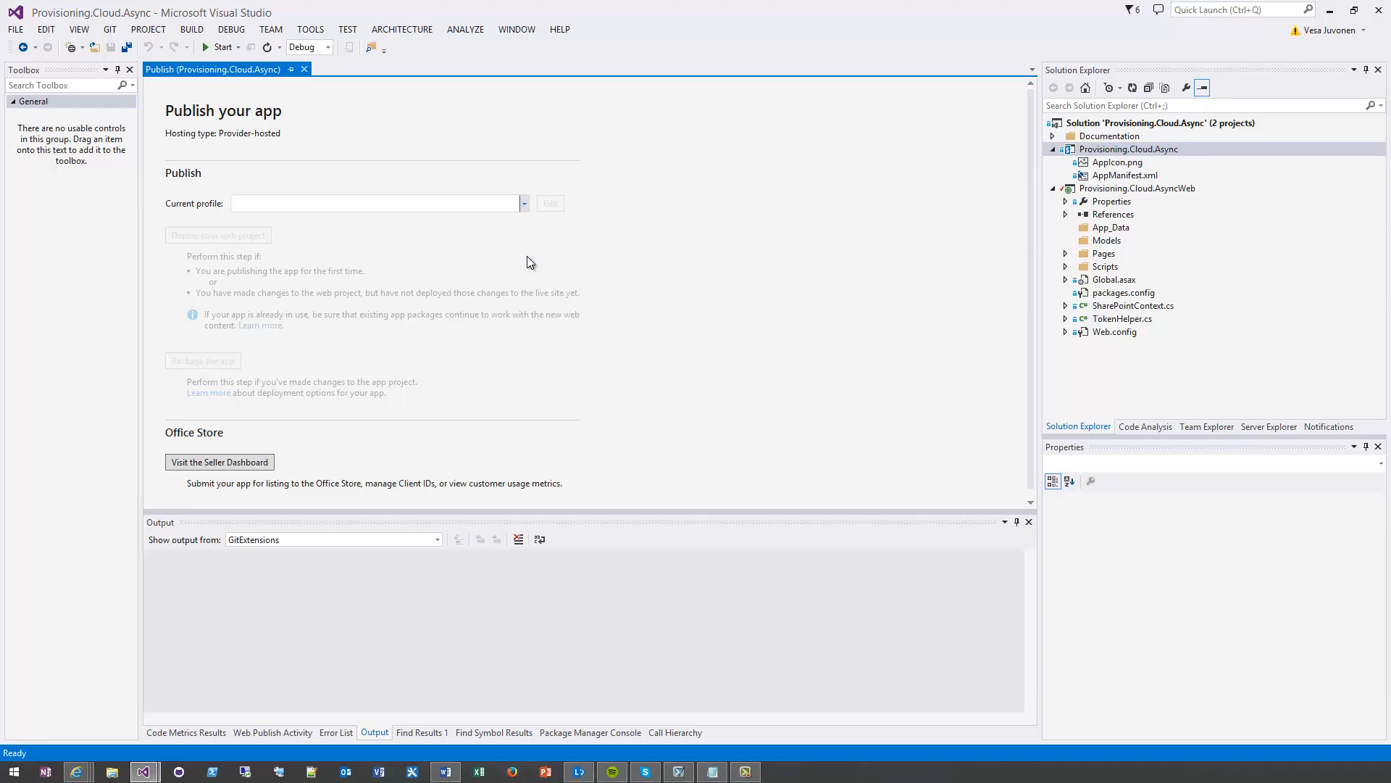
# Start a new publishing profile for the app and download the vesku-async site's publish profile from the Azure portal
pyautogui.click(524, 203)
pyautogui.click(518, 219)
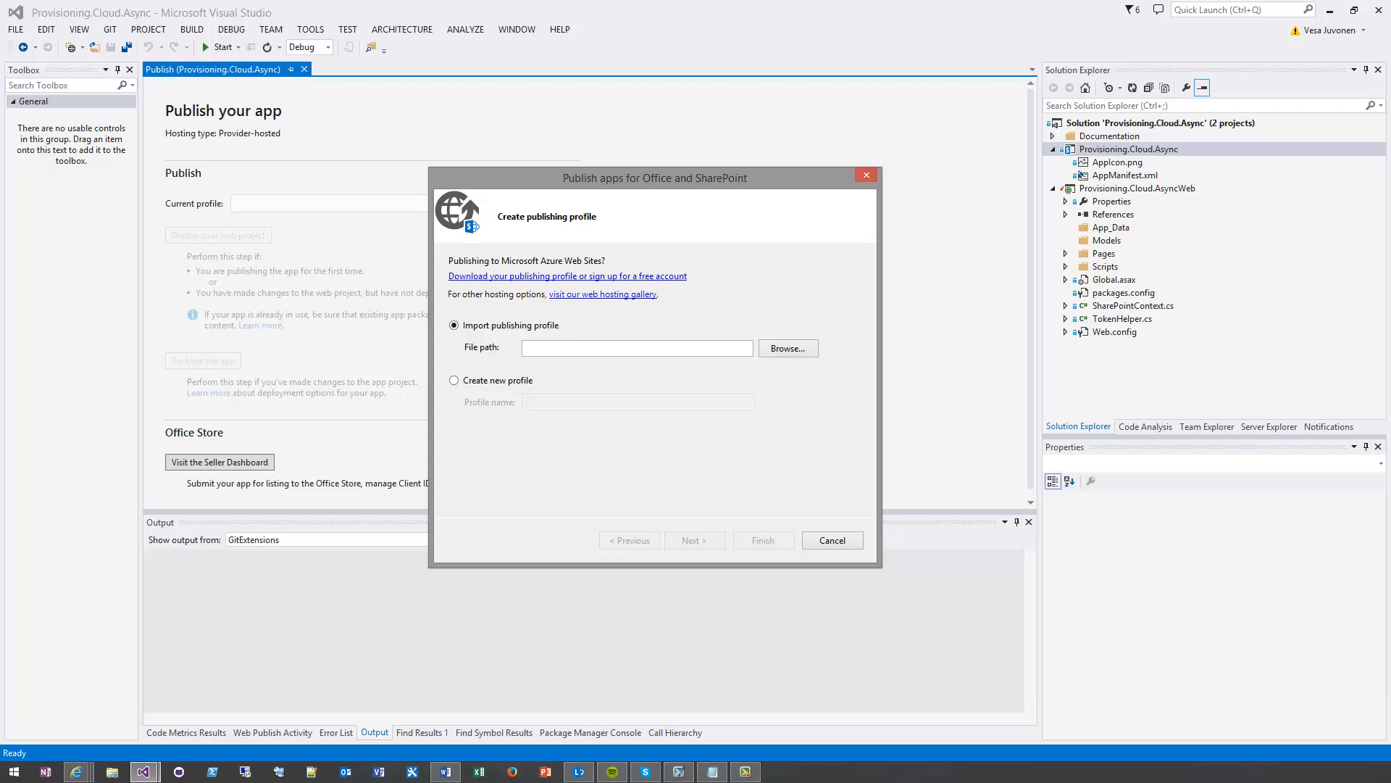
pyautogui.moveTo(1390, 136); pyautogui.dragTo(690, 105)
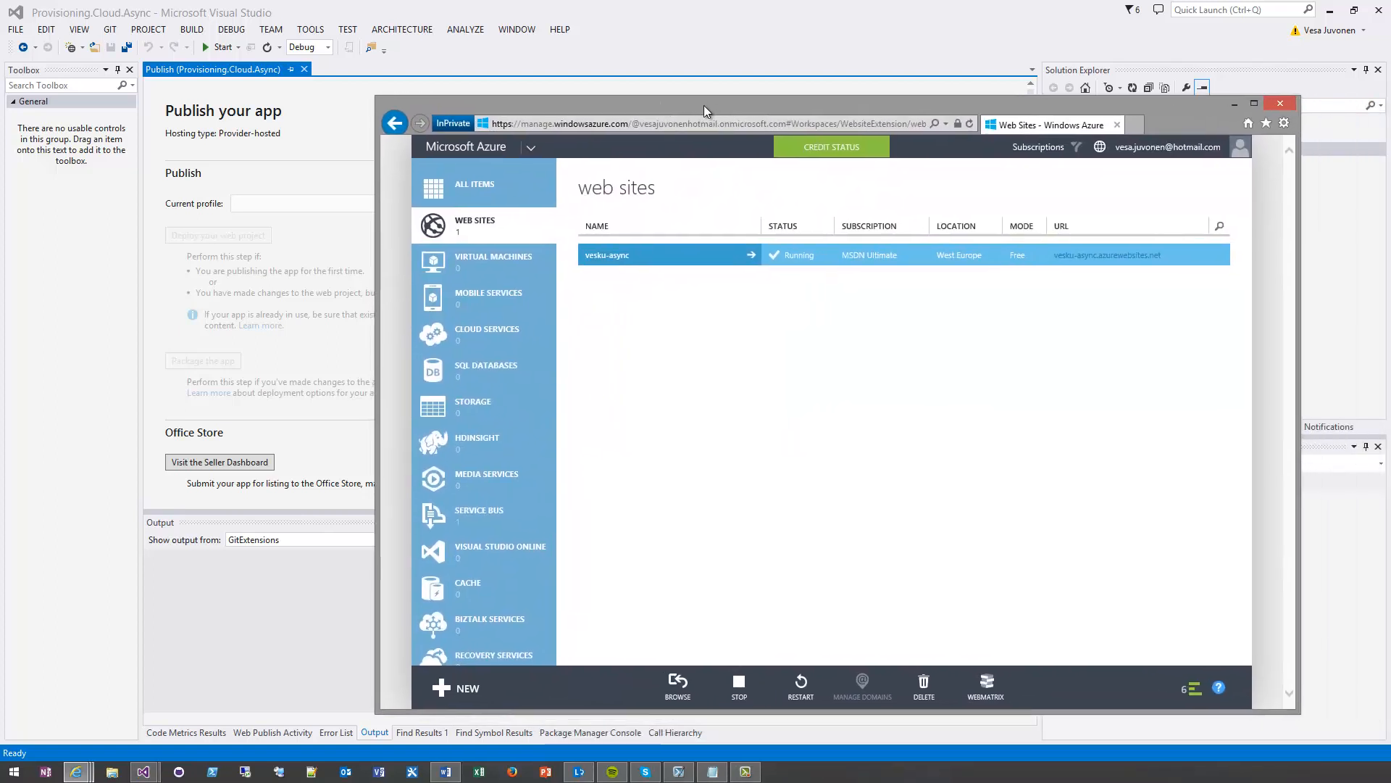
pyautogui.click(636, 258)
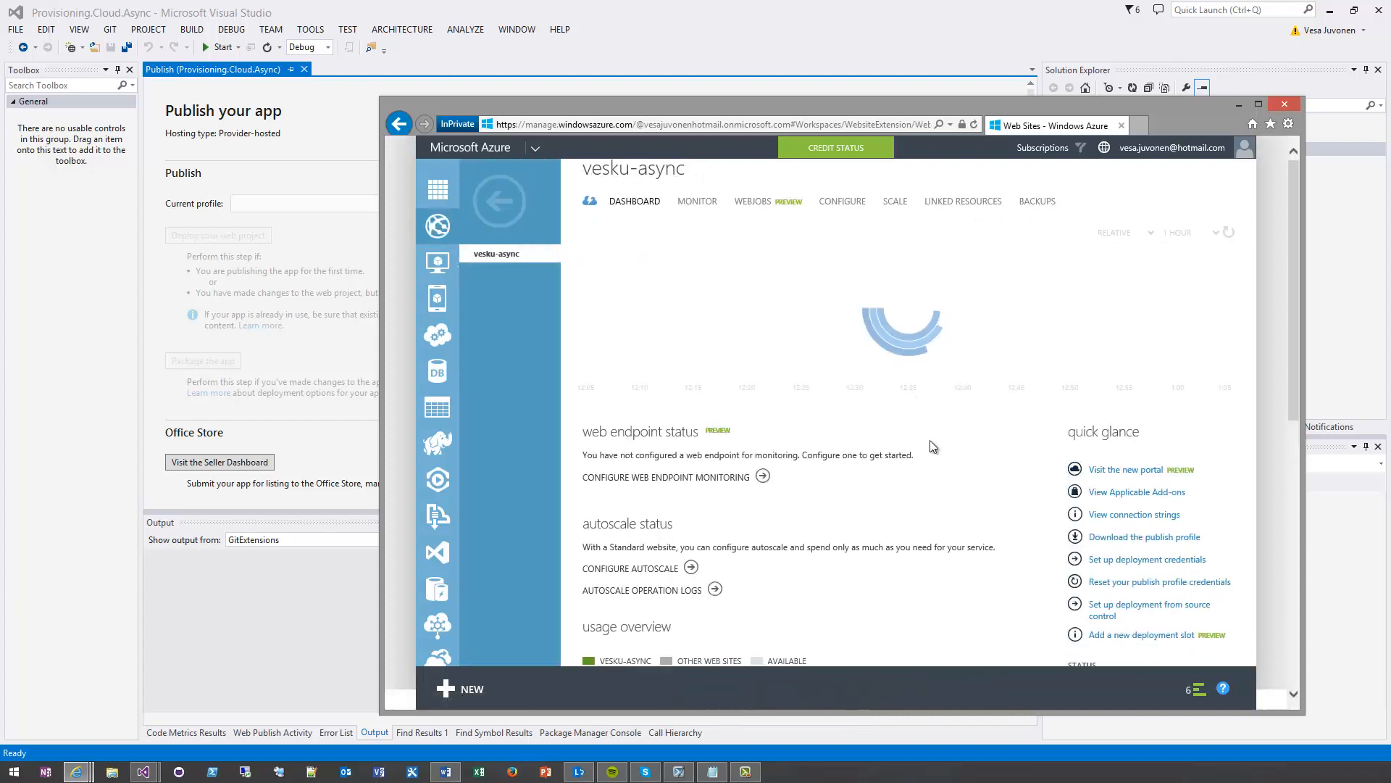
pyautogui.scroll(-1, 933, 446)
pyautogui.scroll(-2, 933, 445)
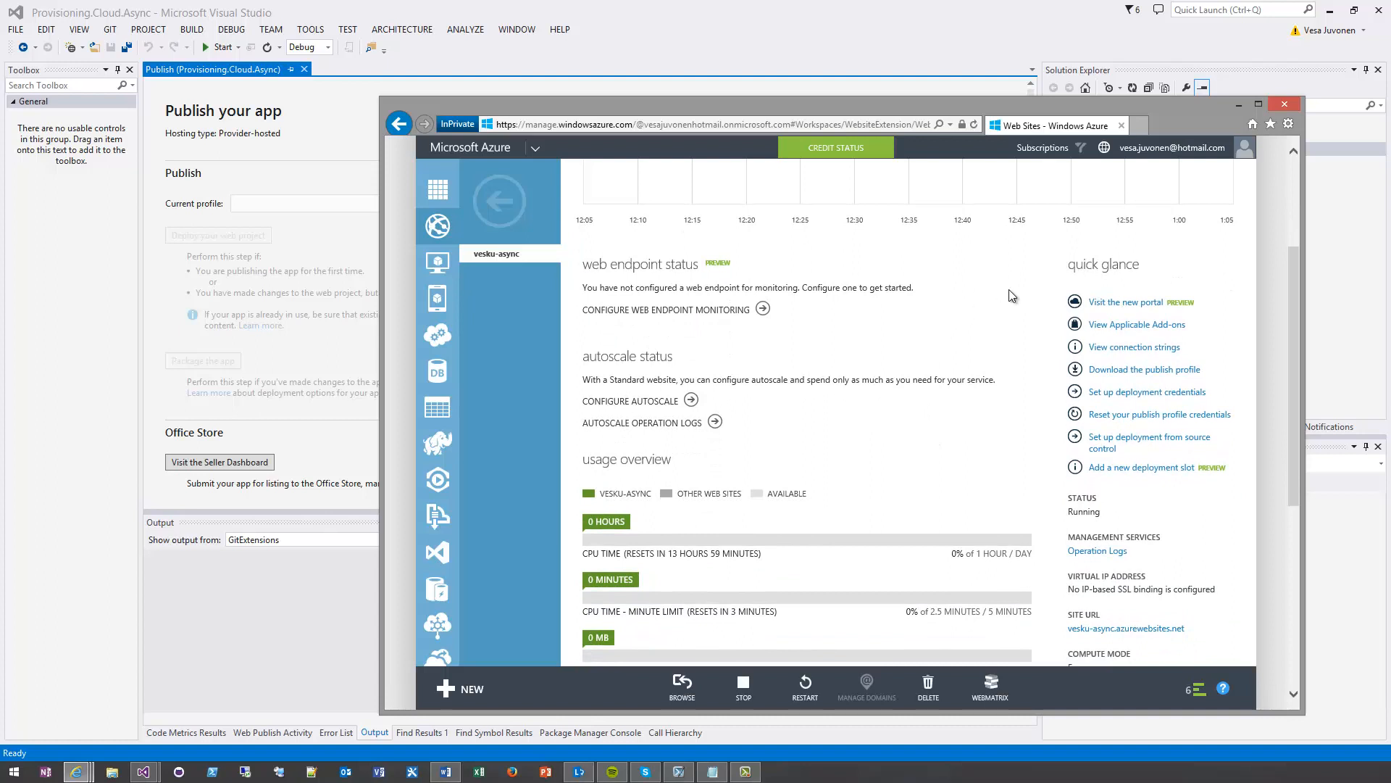
pyautogui.click(1142, 374)
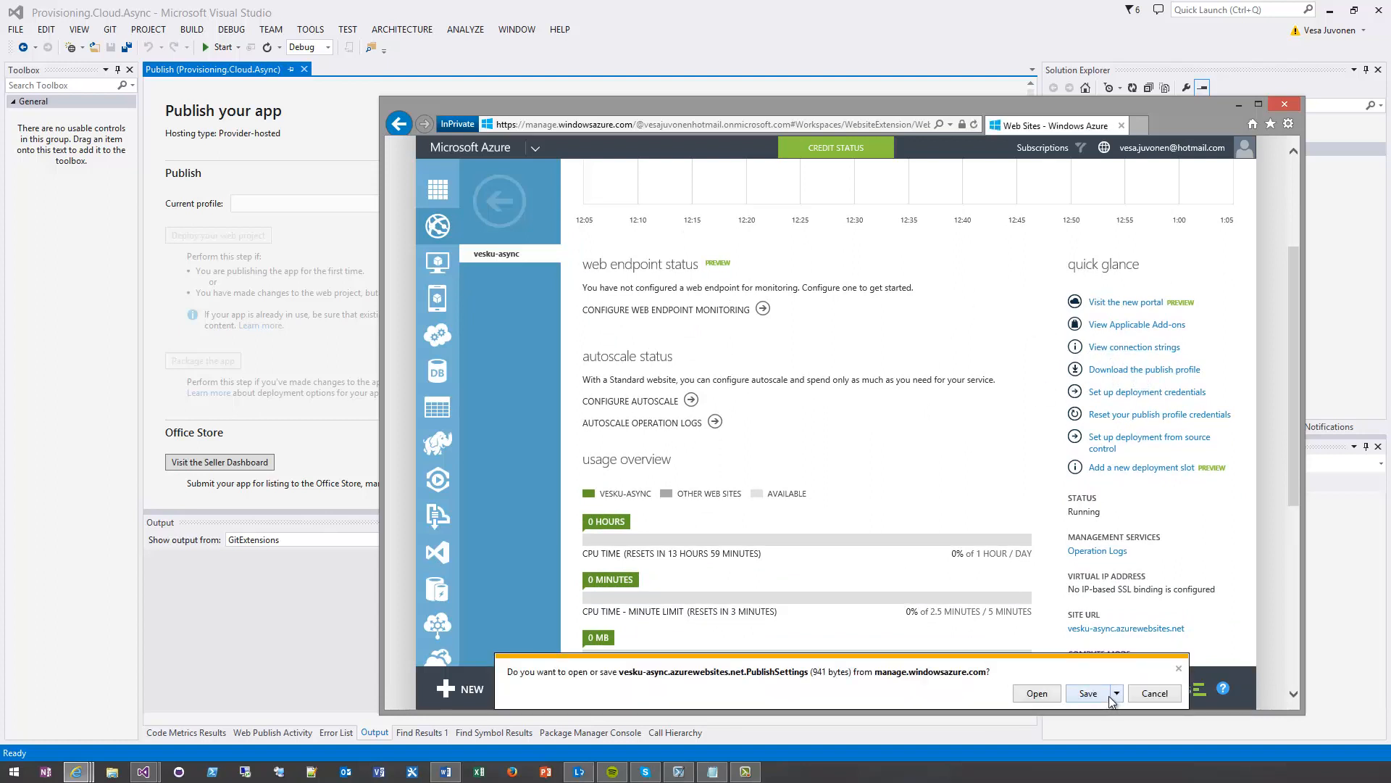
# Save the downloaded publish profile to the Desktop as vesku-async.azurewebsites.net.PublishSettings
pyautogui.click(1117, 694)
pyautogui.click(1101, 728)
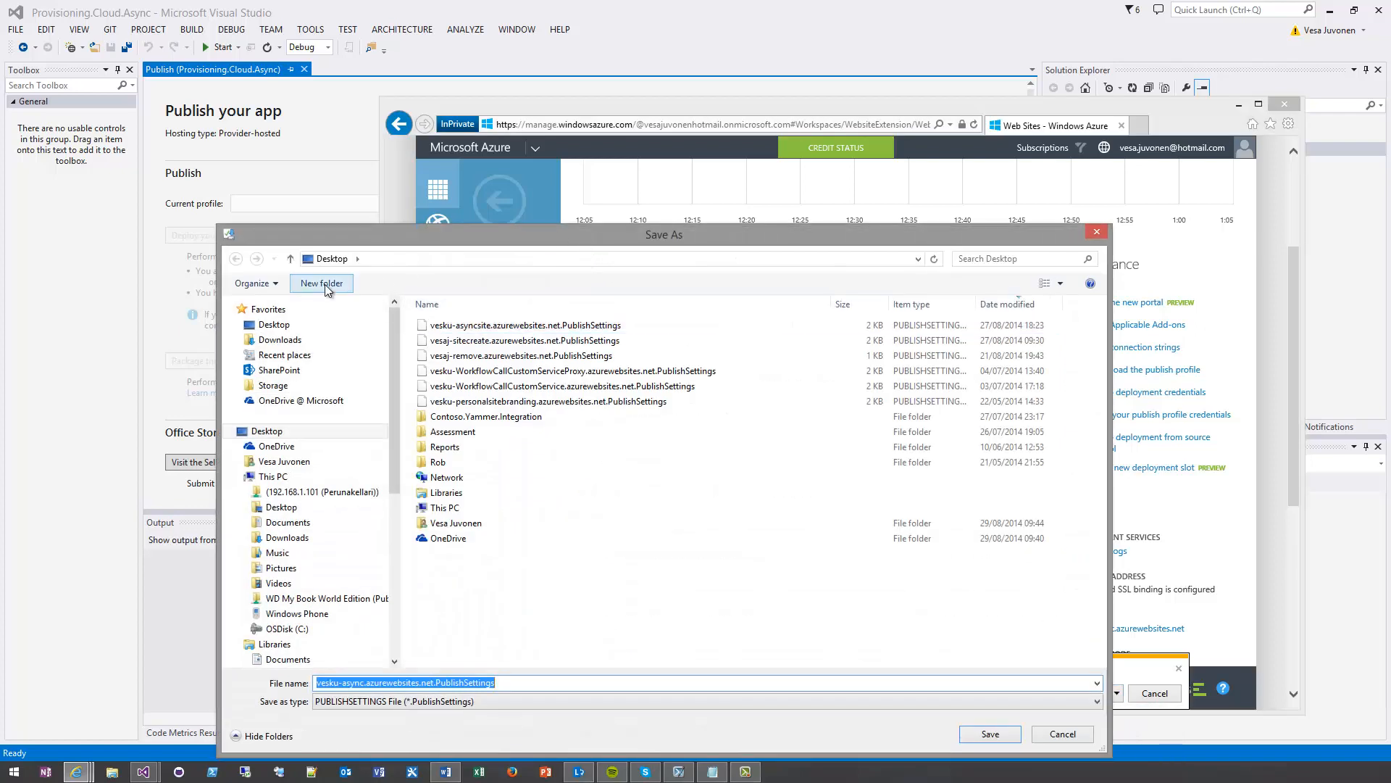
pyautogui.click(326, 286)
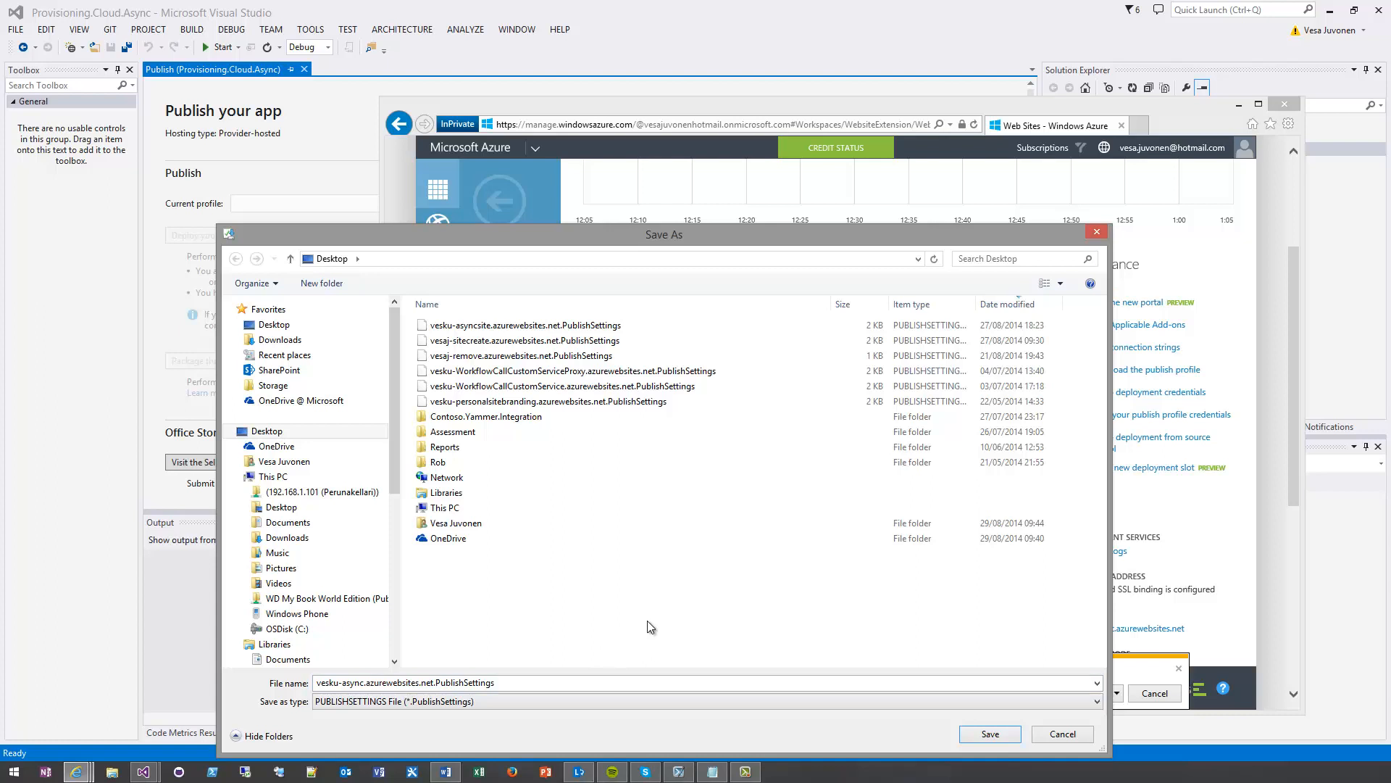
pyautogui.click(349, 684)
pyautogui.click(349, 684)
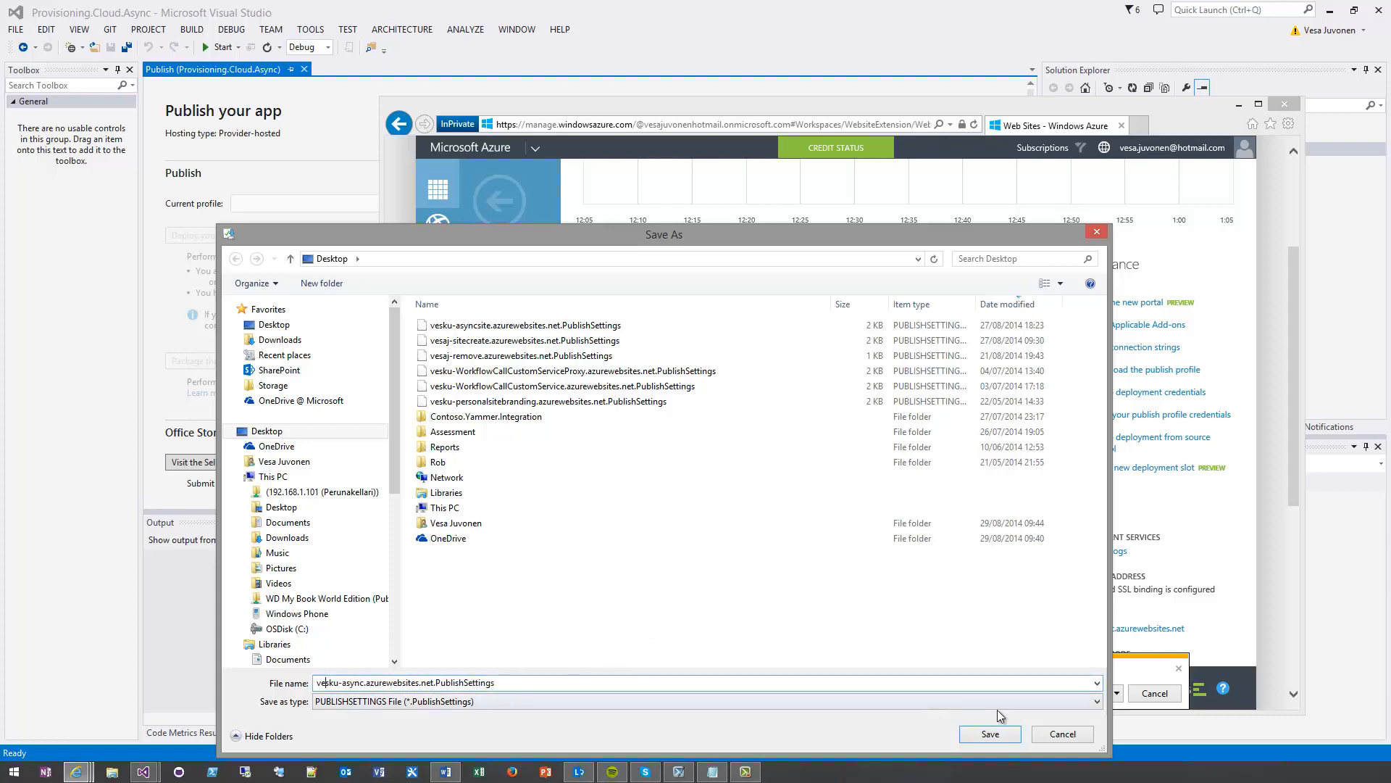
pyautogui.click(1009, 732)
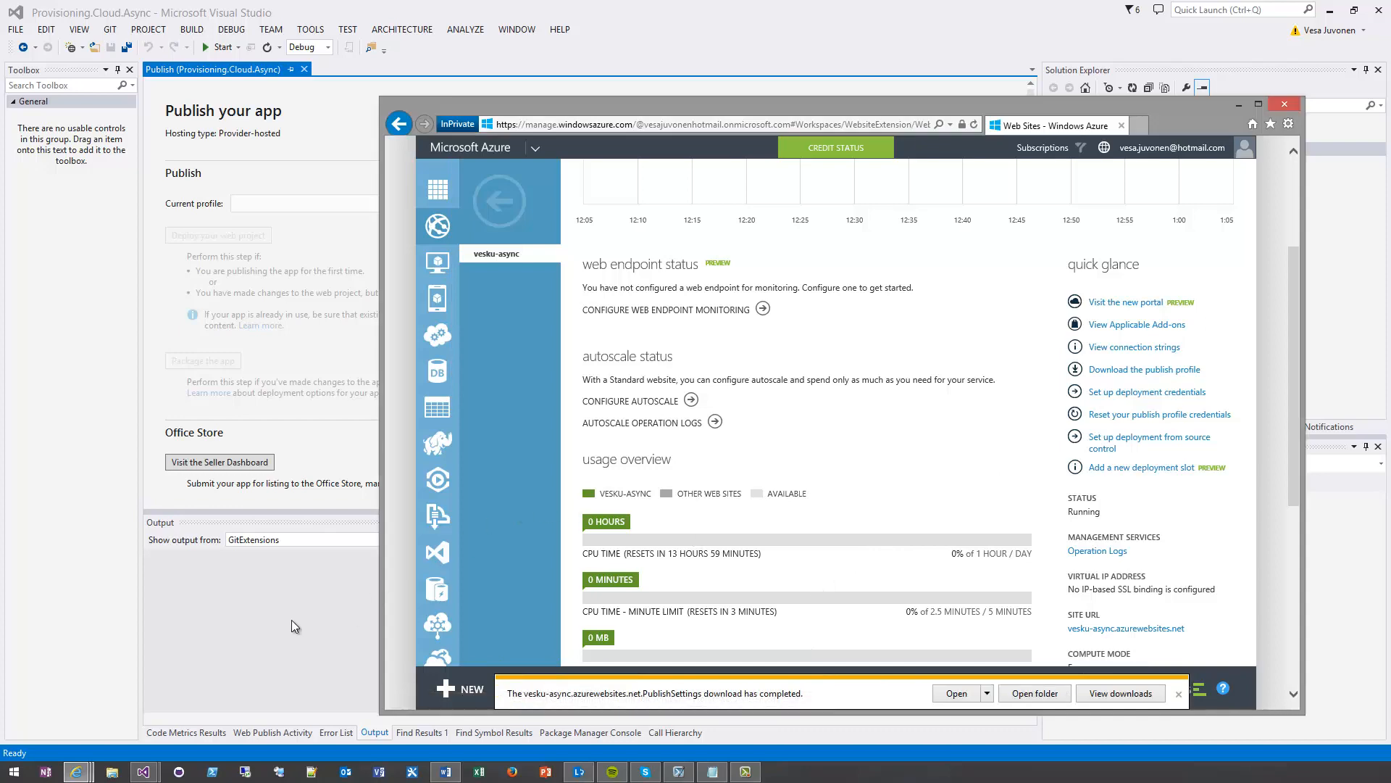
# Return to Visual Studio, import vesku-async.azurewebsites.net.PublishSettings from the Desktop as the publishing profile and continue to the app identity
pyautogui.hotkey('alt', 'Tab')
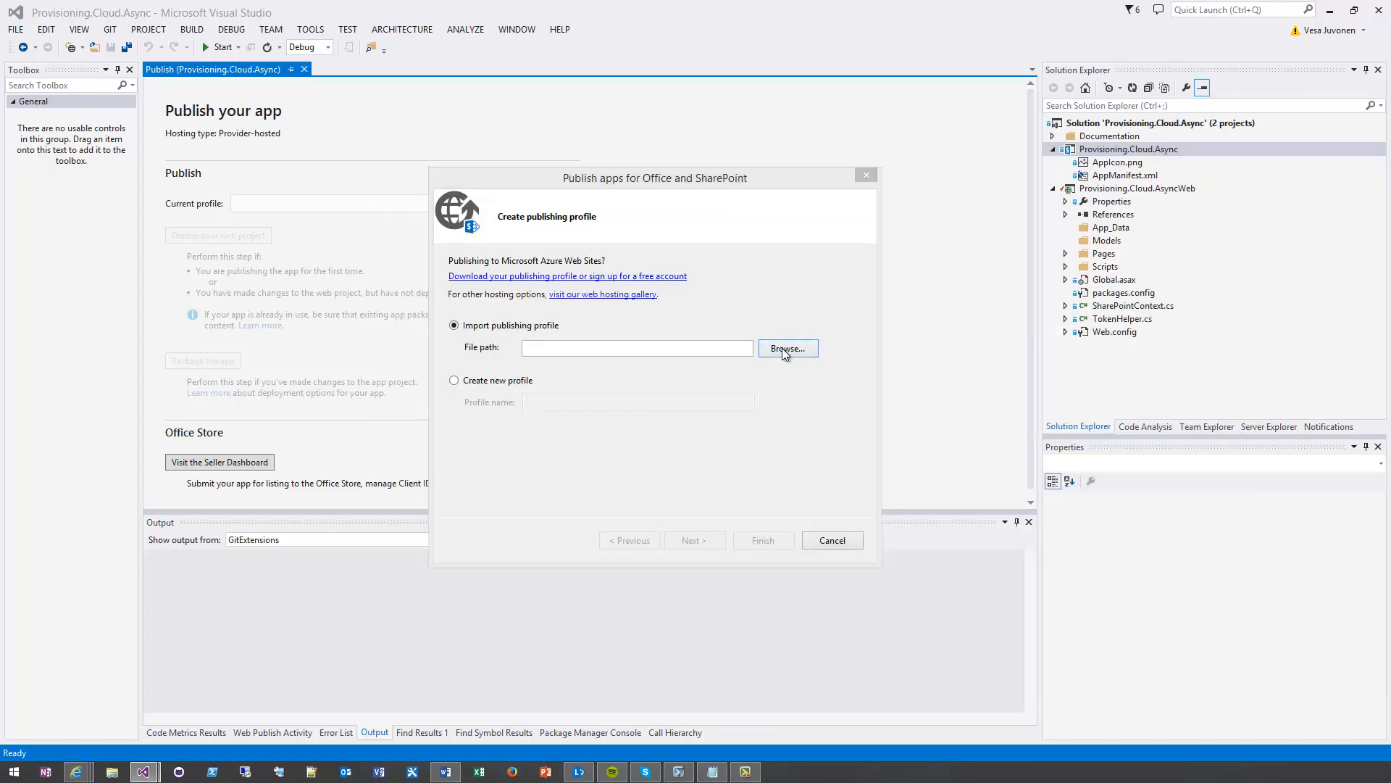
pyautogui.click(783, 350)
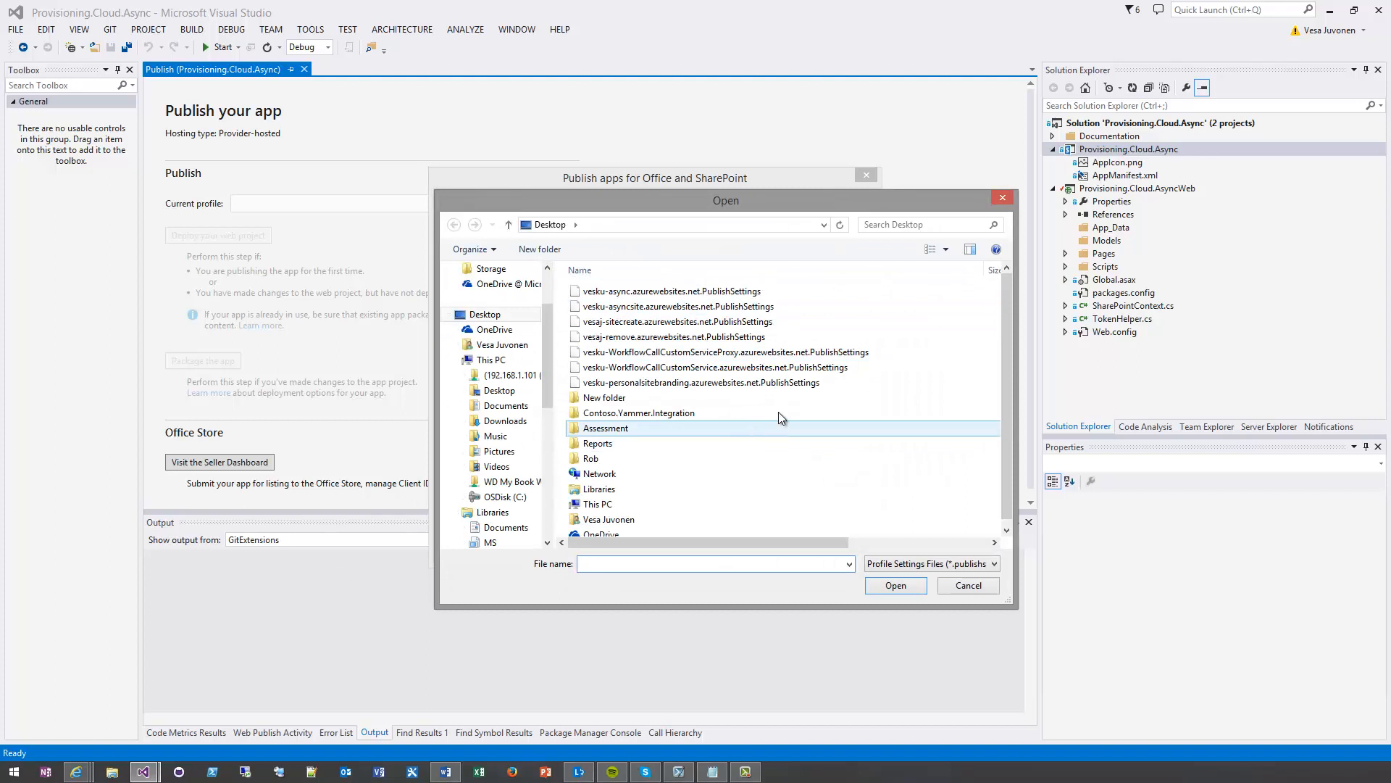
pyautogui.click(906, 543)
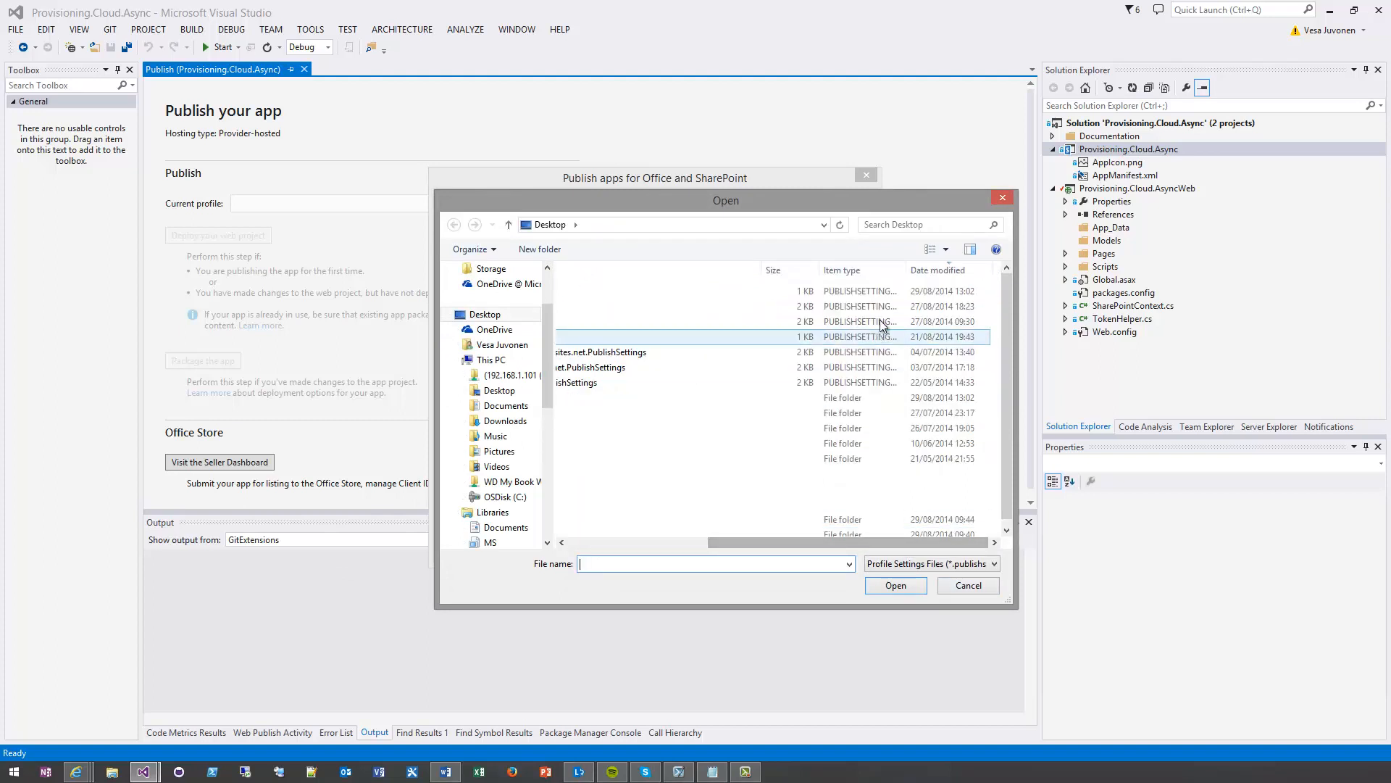
pyautogui.moveTo(828, 543); pyautogui.dragTo(686, 543)
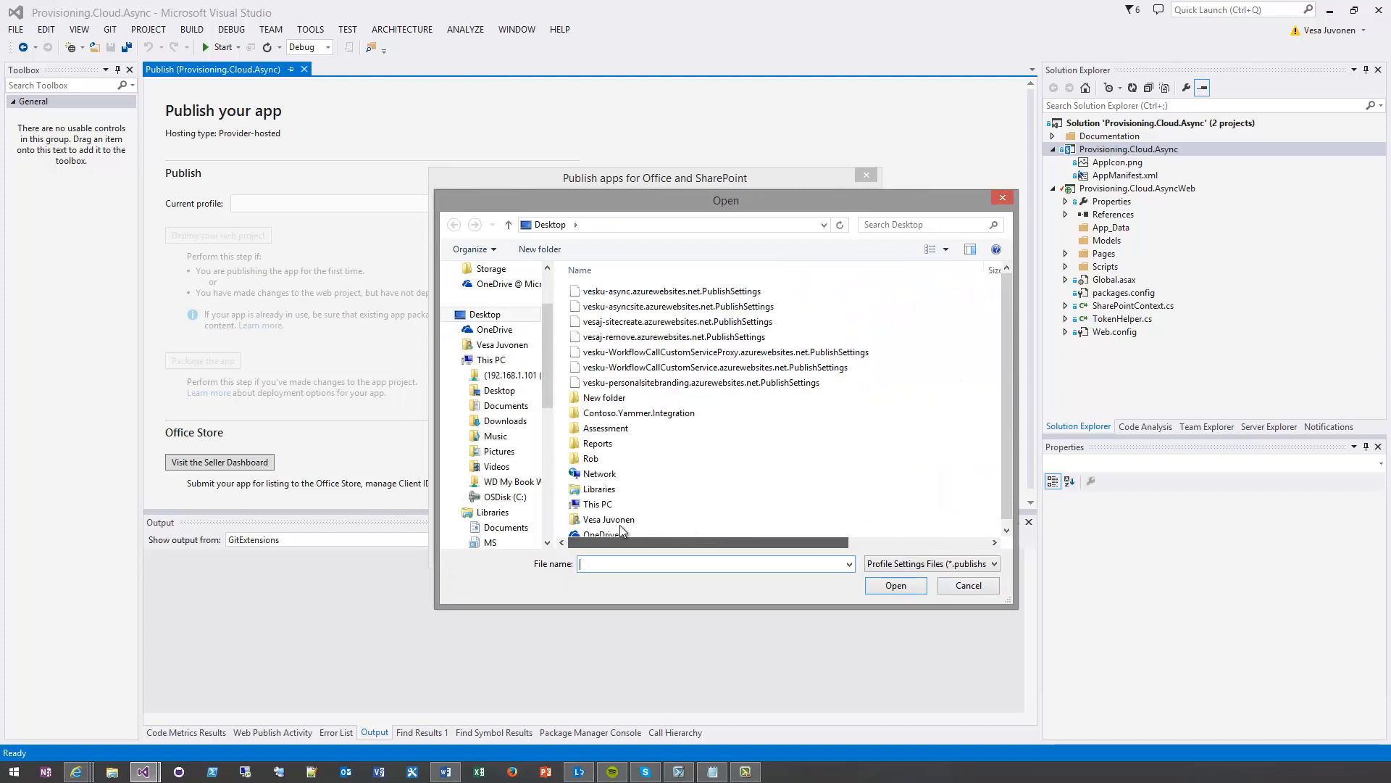
pyautogui.click(706, 293)
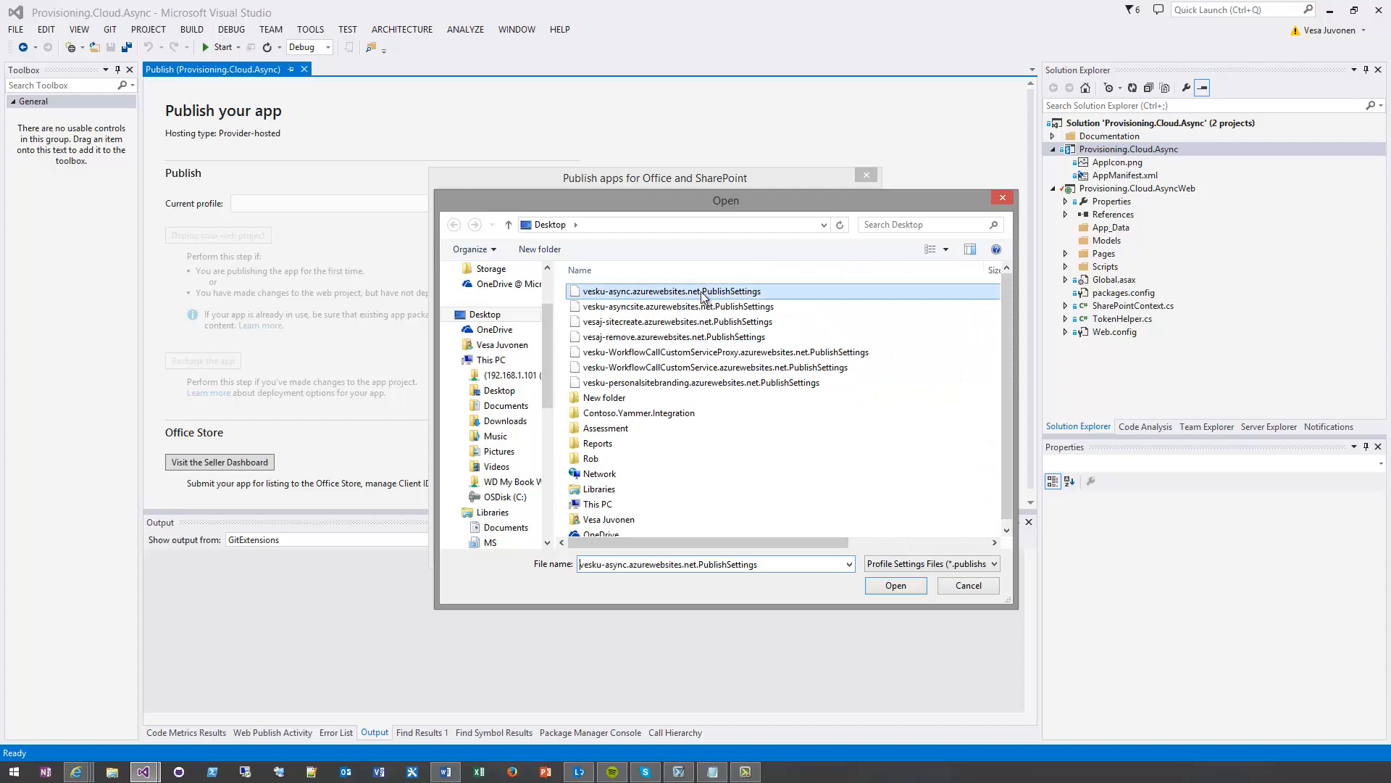
pyautogui.click(896, 586)
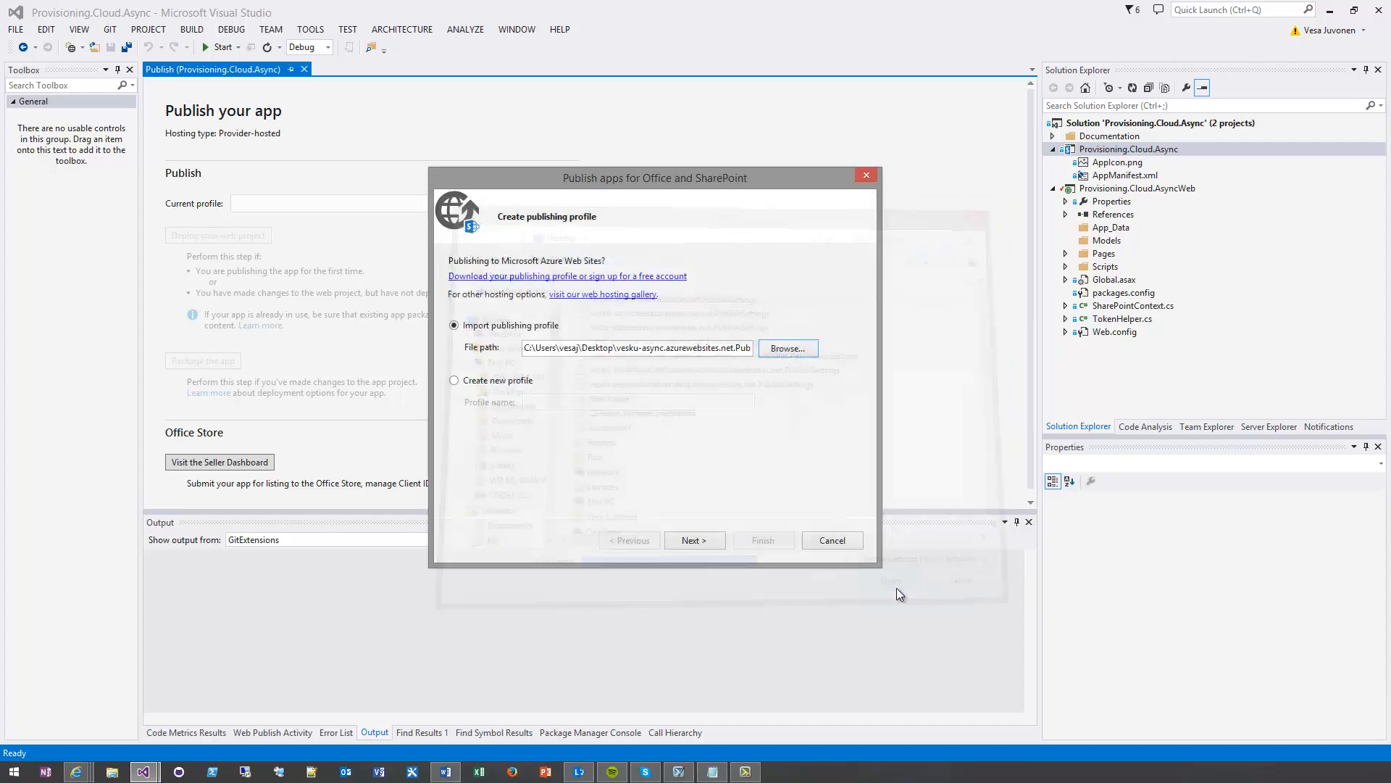
pyautogui.click(702, 540)
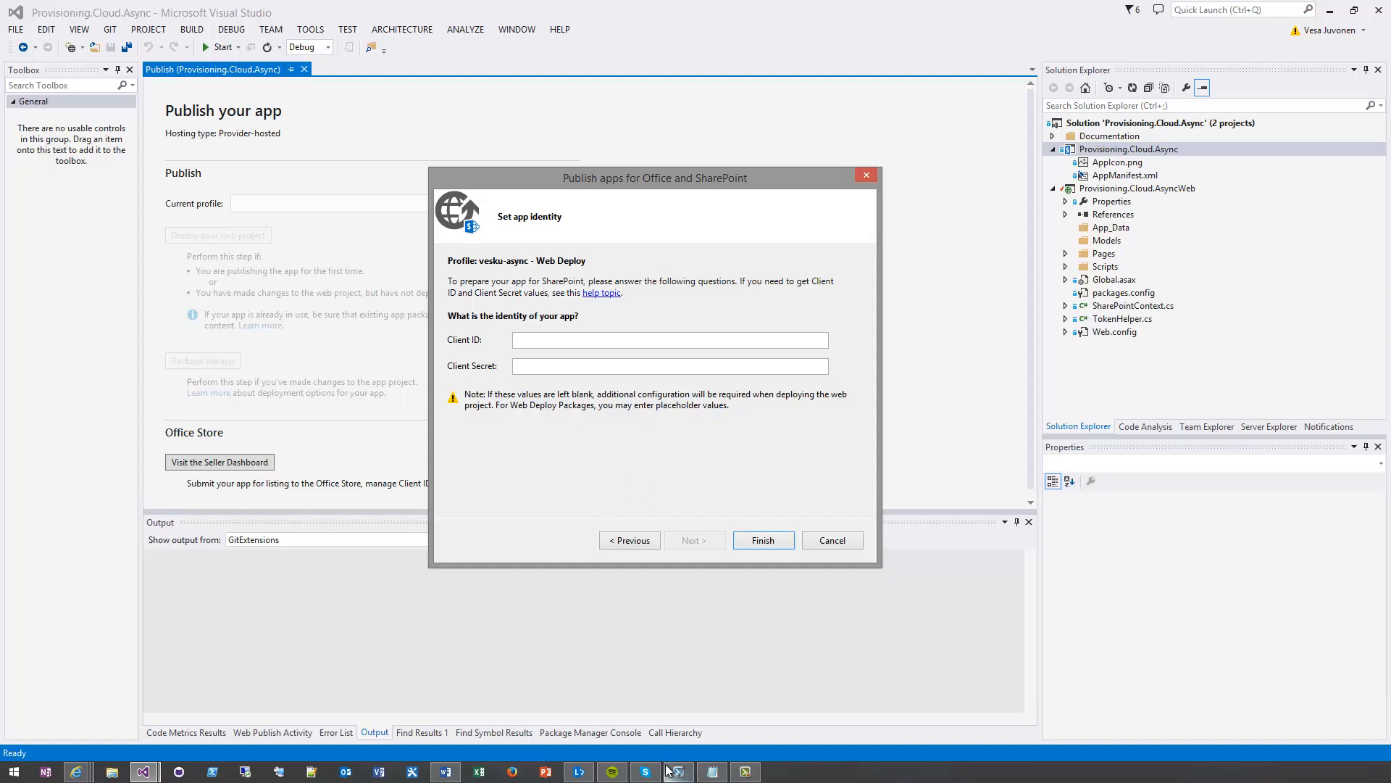
# Copy the client ID and client secret from the Notepad notes into the app identity settings of the publishing profile
pyautogui.click(724, 773)
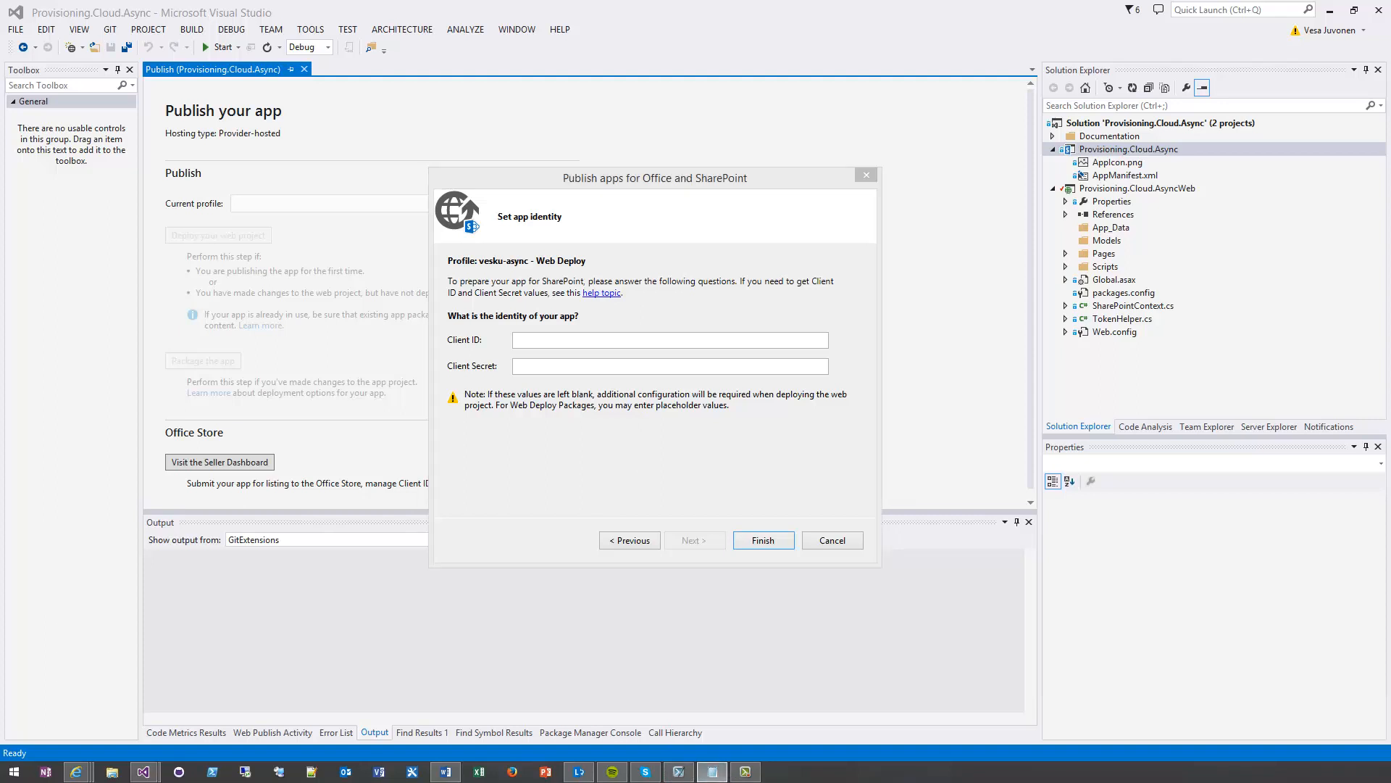
pyautogui.moveTo(1390, 174); pyautogui.dragTo(1297, 292)
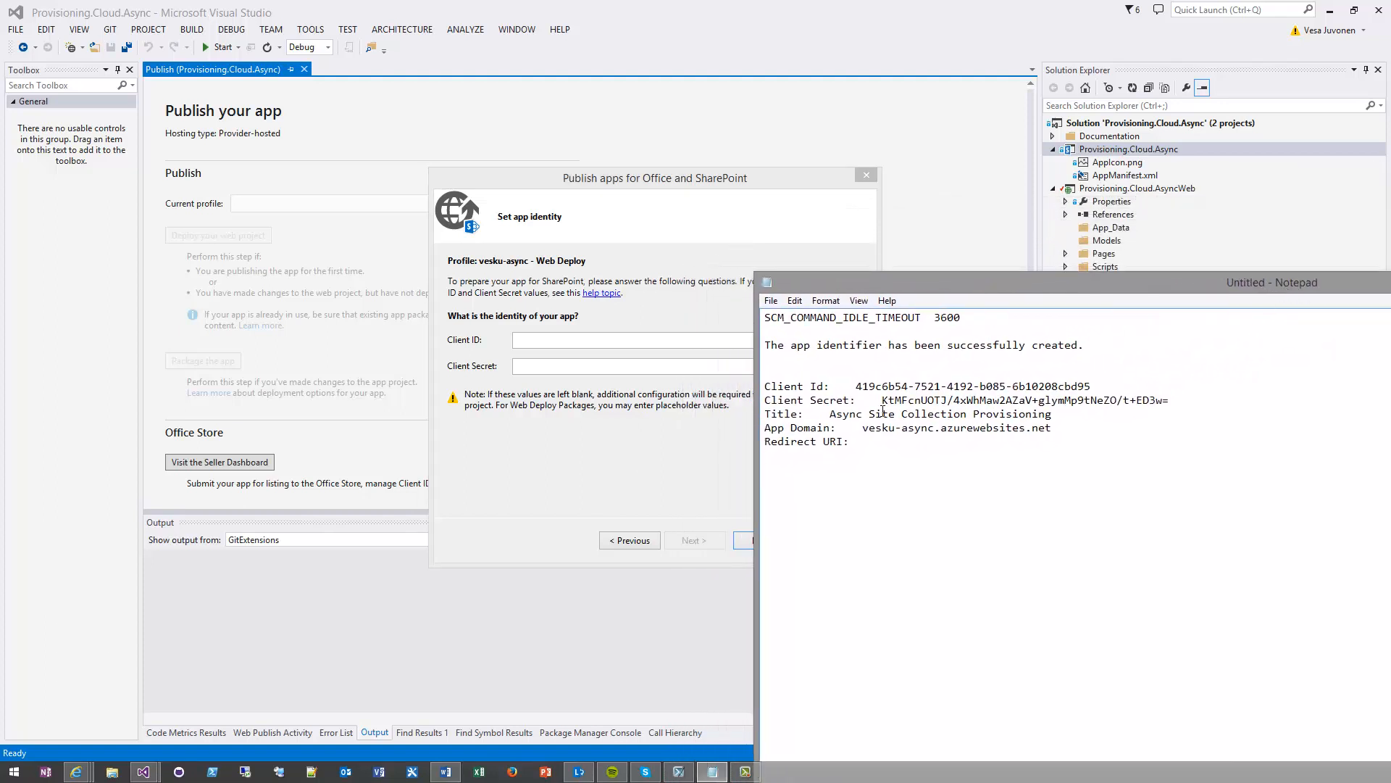
pyautogui.moveTo(856, 386); pyautogui.dragTo(1091, 387)
pyautogui.hotkey('ctrl', 'c')
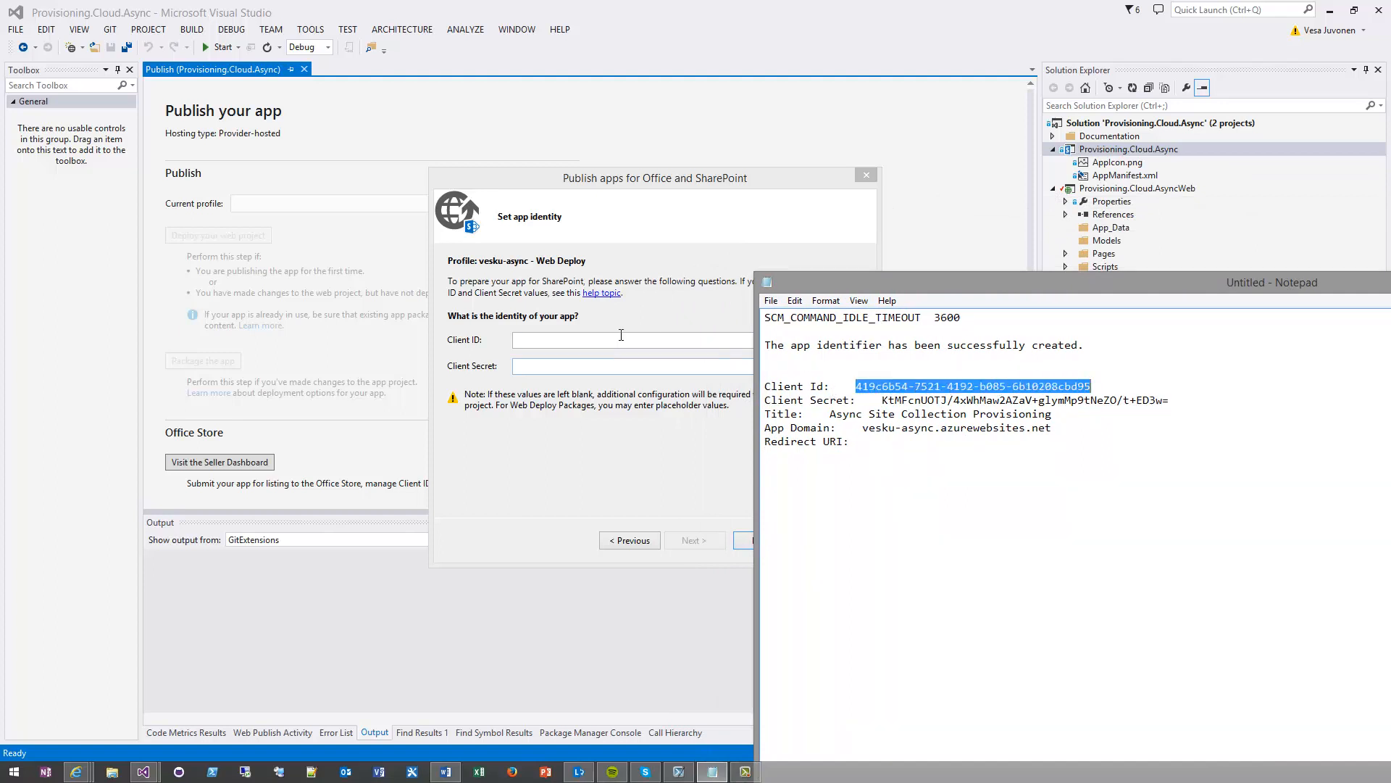
pyautogui.click(621, 335)
pyautogui.hotkey('ctrl', 'v')
pyautogui.hotkey('alt', 'Tab')
pyautogui.moveTo(882, 400); pyautogui.dragTo(1170, 401)
pyautogui.click(623, 365)
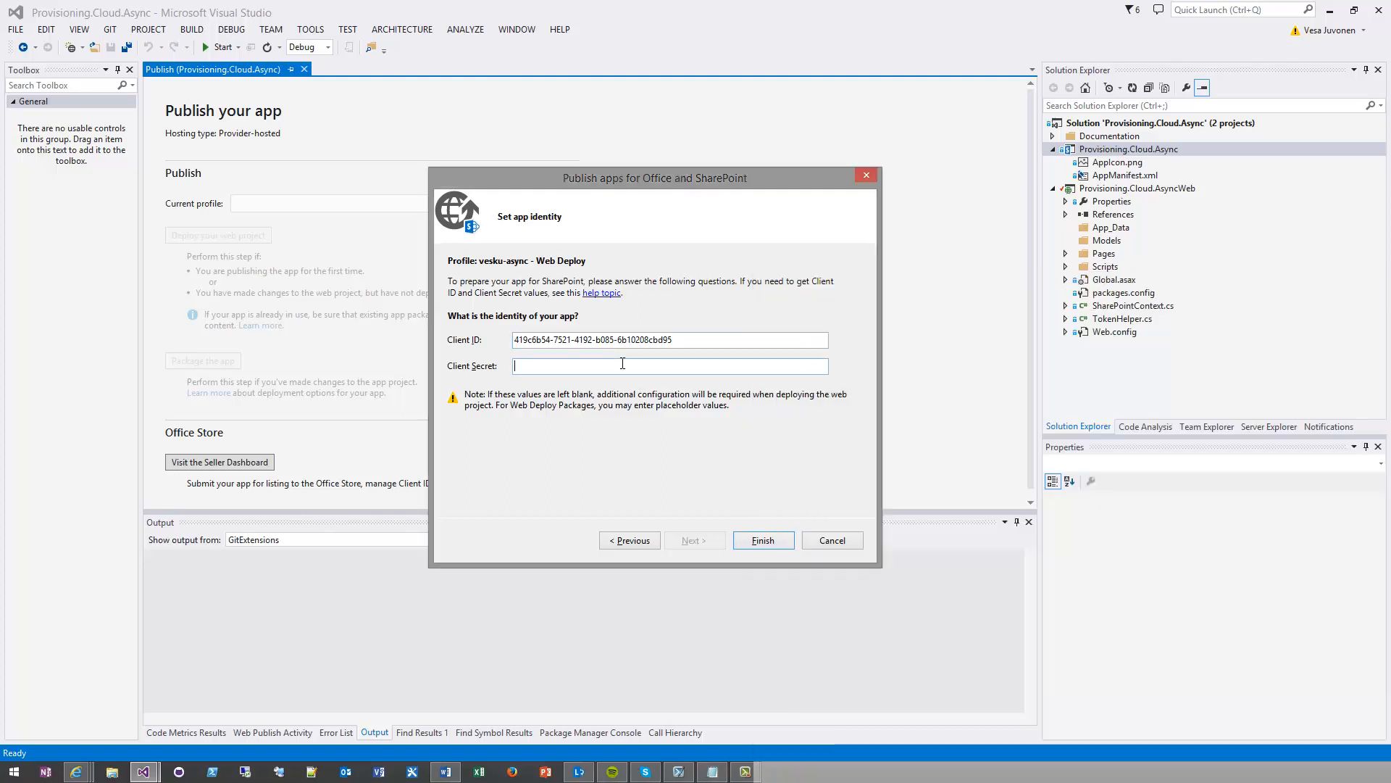
pyautogui.hotkey('ctrl', 'v')
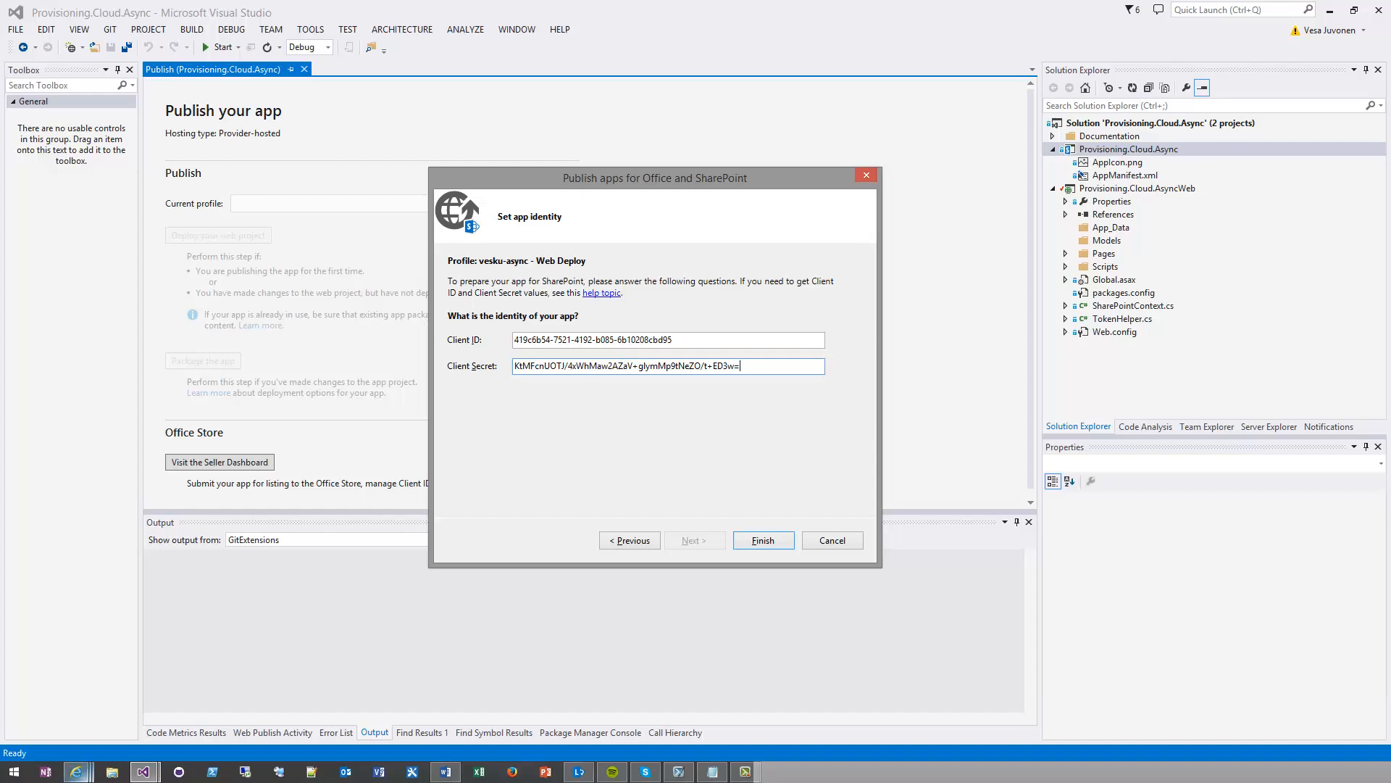
# View the app registration in the browser briefly, return to Visual Studio and finish creating the publishing profile
pyautogui.moveTo(76, 771)
pyautogui.click(729, 687)
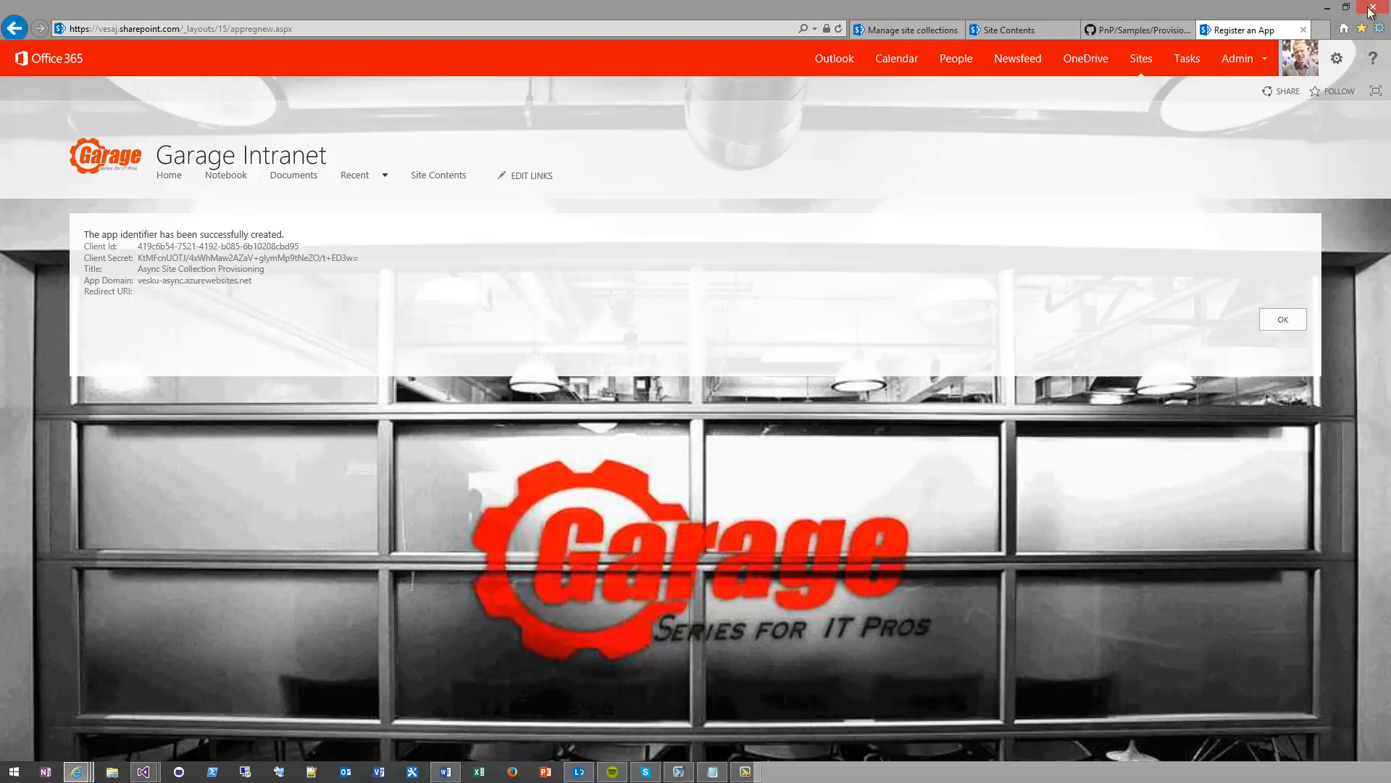
pyautogui.click(1329, 8)
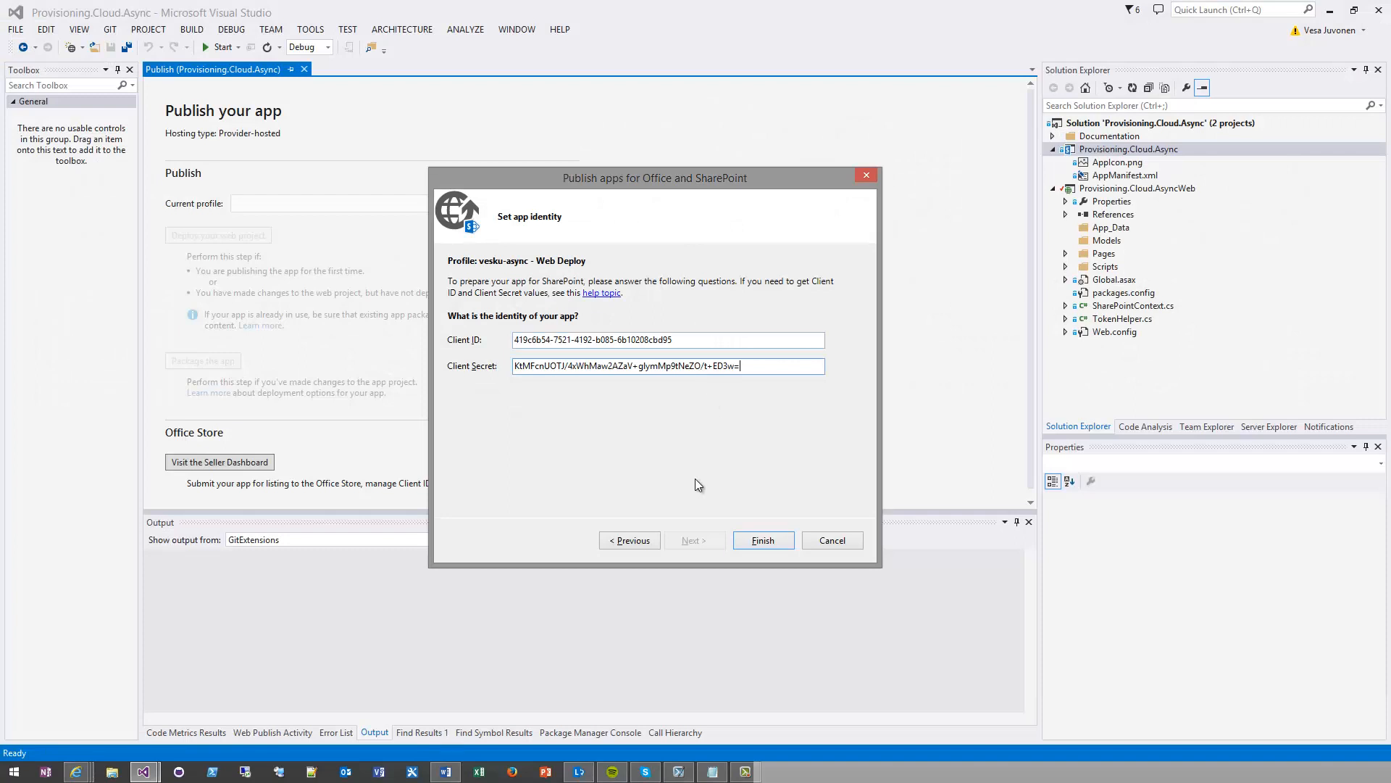
pyautogui.click(768, 541)
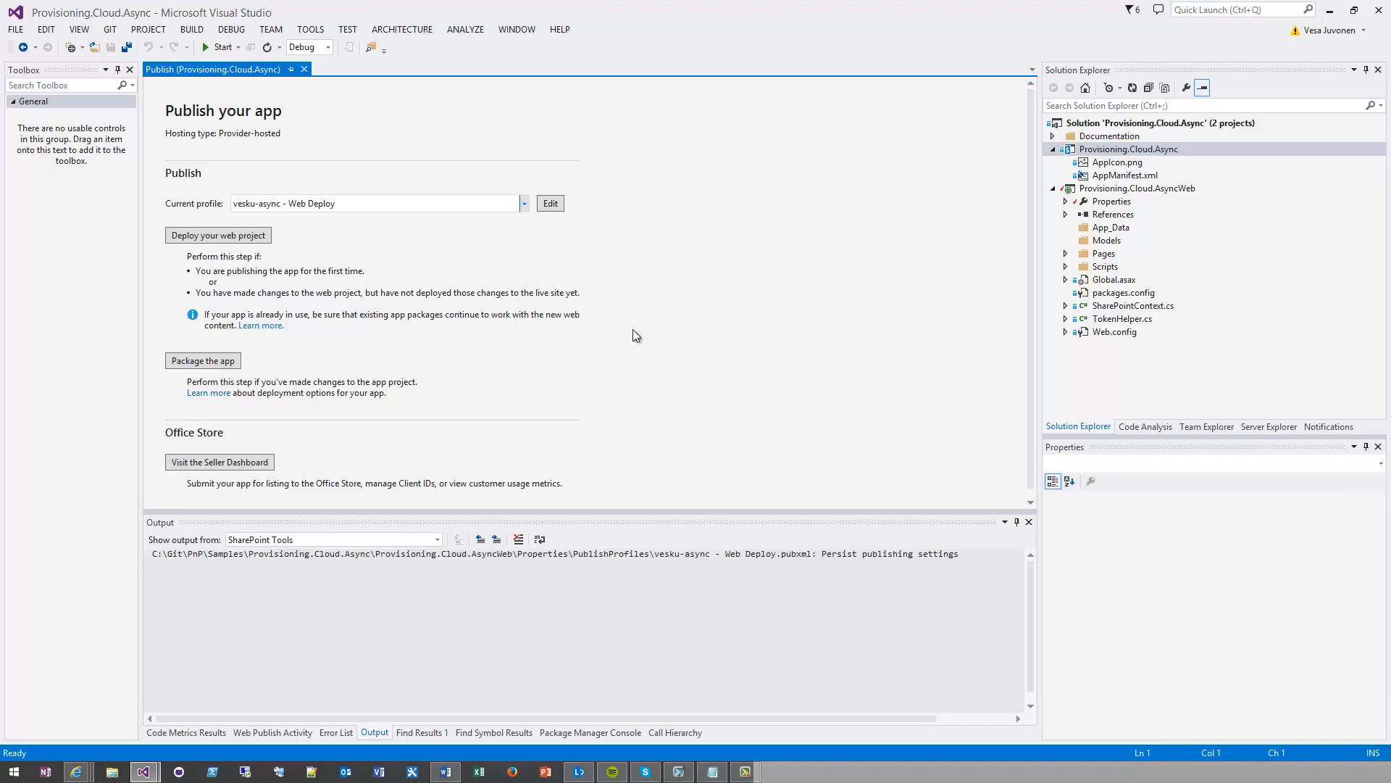
# Examine the Copy Local property of the Microsoft.SharePoint.Client reference in the Provisioning.Cloud.AsyncWeb project
pyautogui.click(1066, 215)
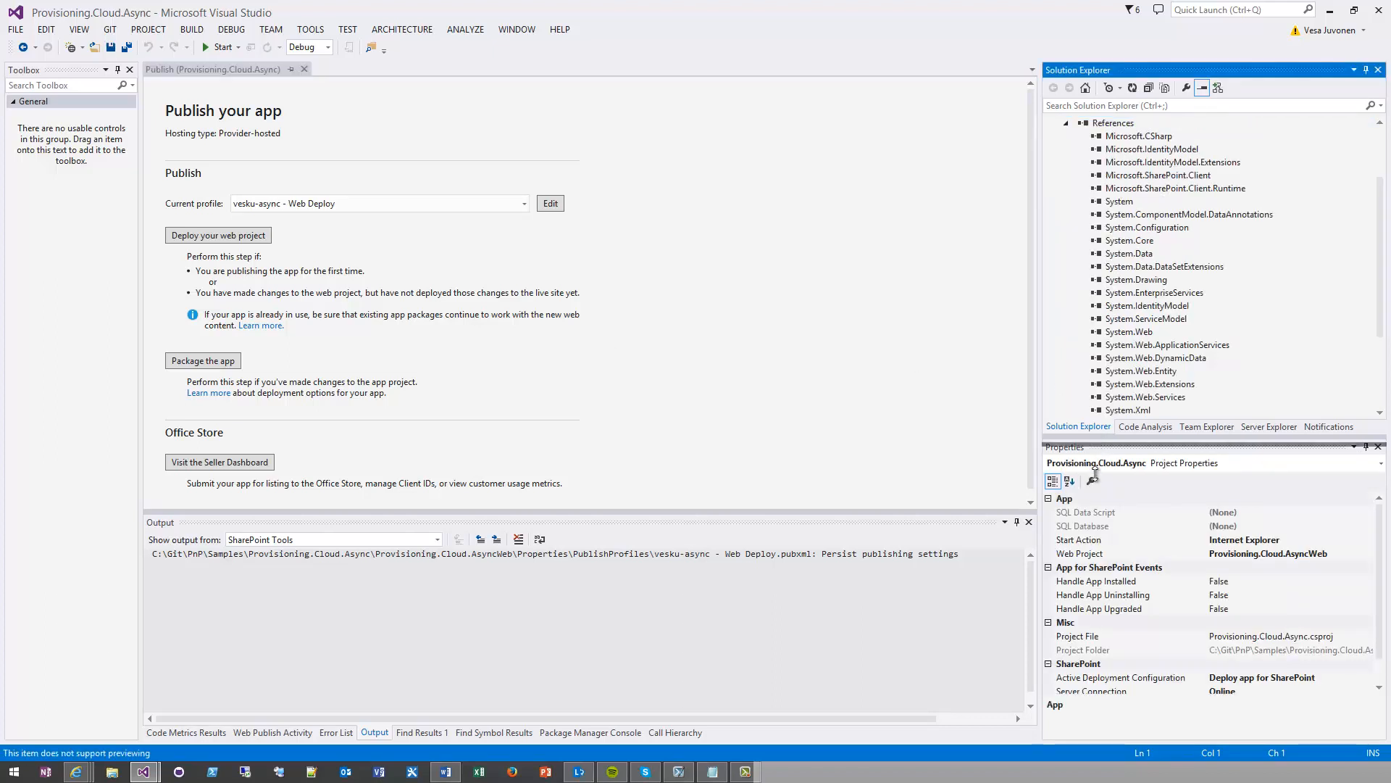
pyautogui.moveTo(1096, 474); pyautogui.dragTo(1095, 527)
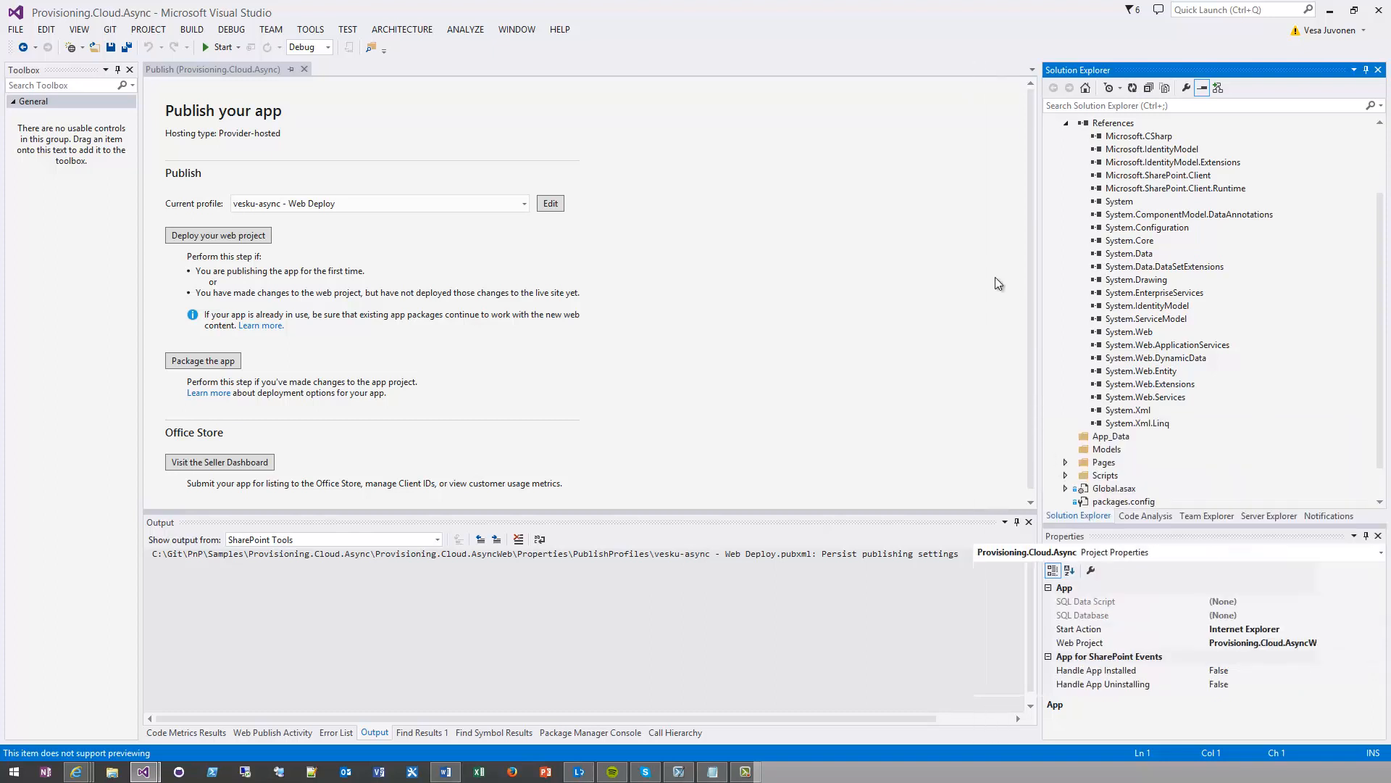
pyautogui.moveTo(1040, 283); pyautogui.dragTo(971, 283)
pyautogui.click(1069, 176)
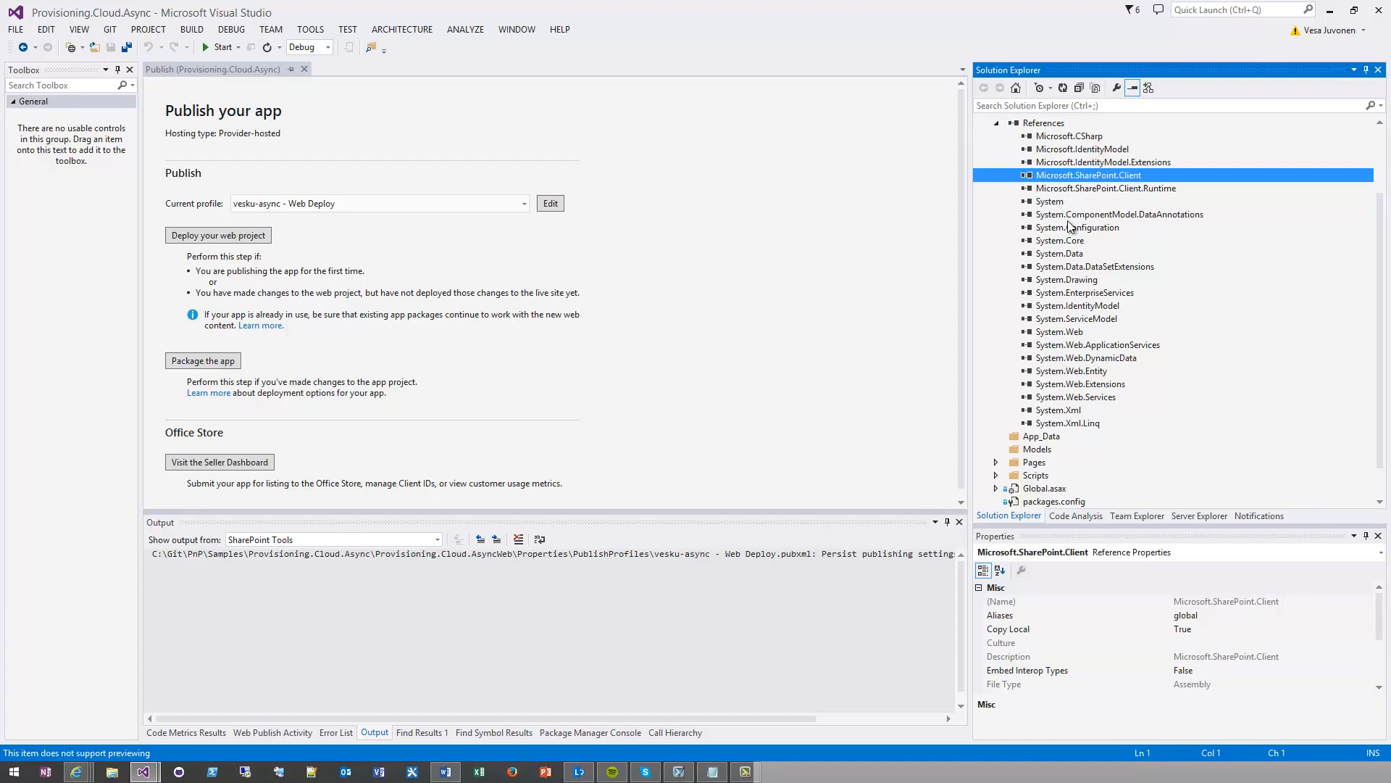
pyautogui.scroll(1, 1070, 227)
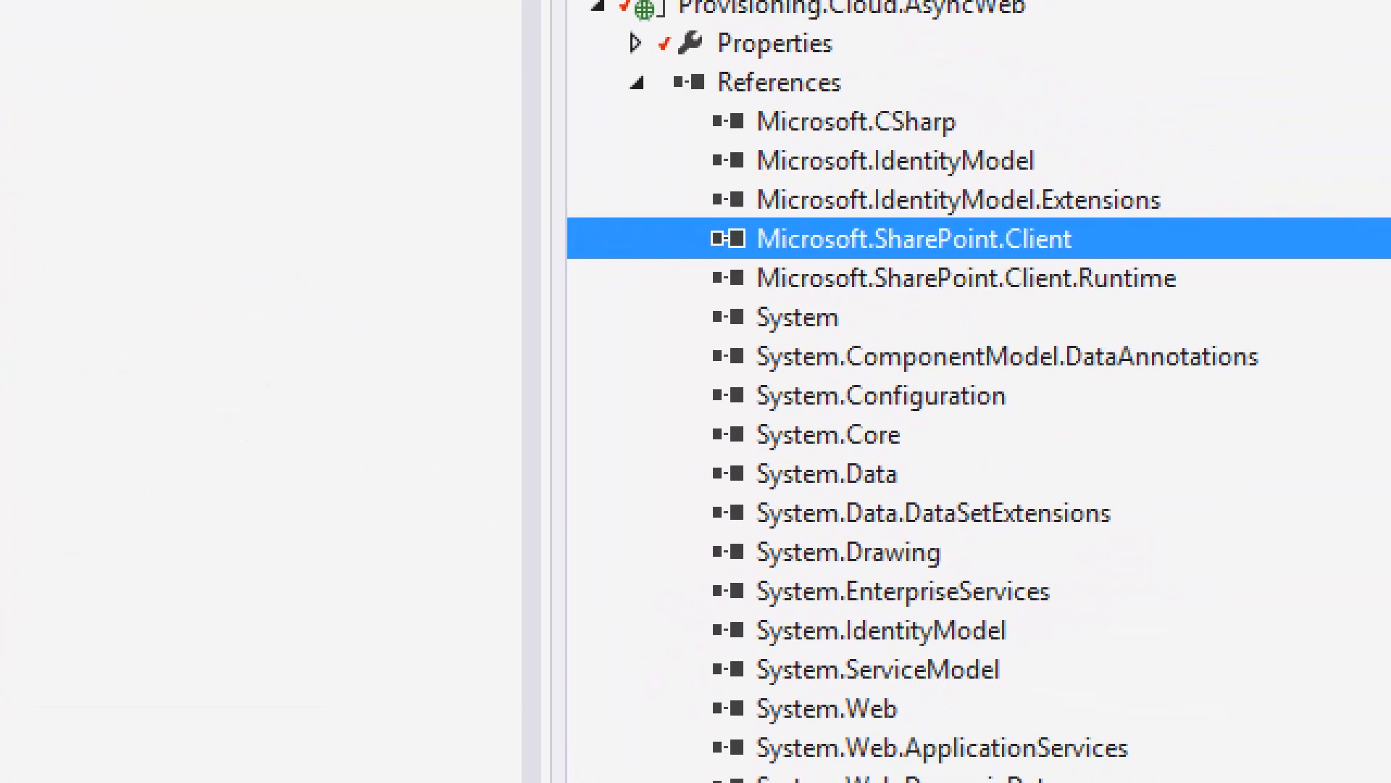
pyautogui.moveTo(695, 142)
pyautogui.mouseDown()
pyautogui.moveTo(999, 309)
pyautogui.moveTo(1214, 300)
pyautogui.mouseUp()
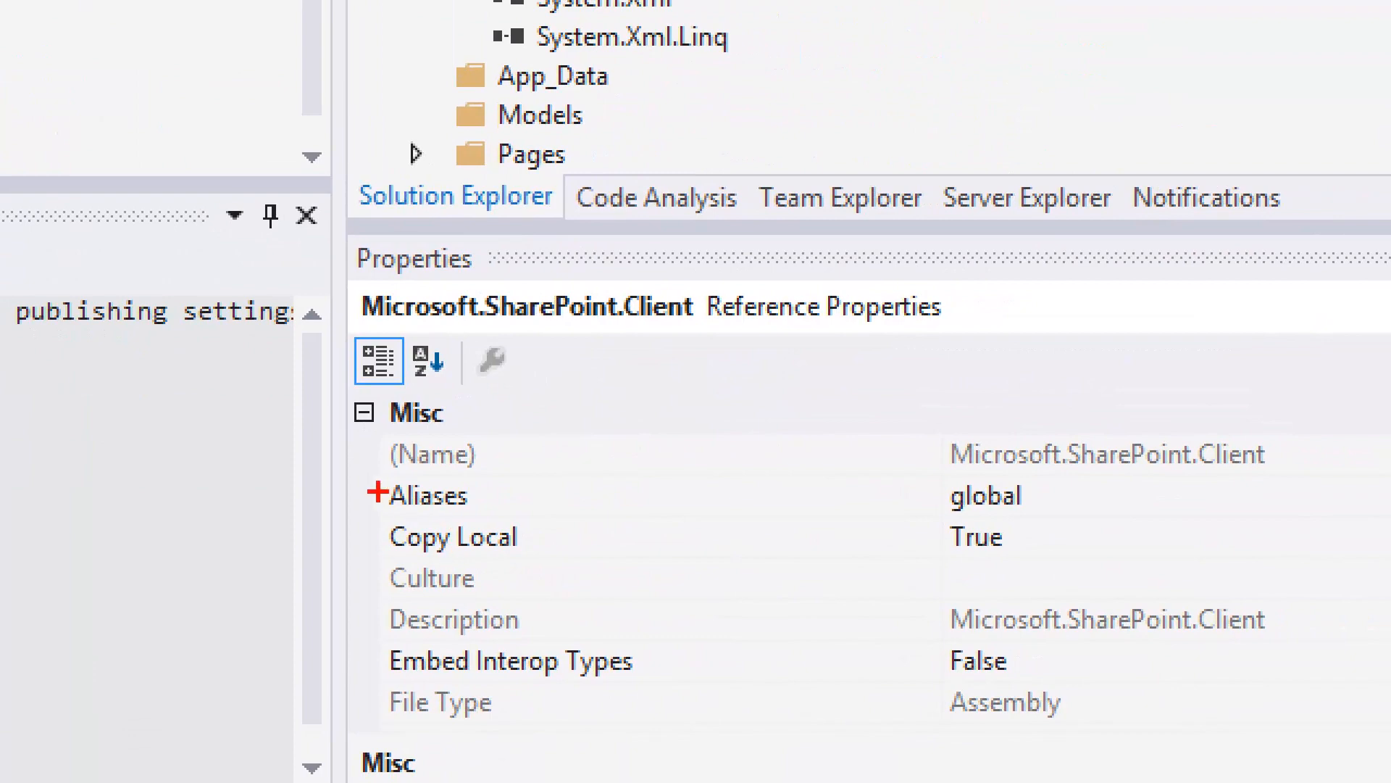
pyautogui.moveTo(377, 491)
pyautogui.mouseDown()
pyautogui.moveTo(497, 581)
pyautogui.moveTo(1082, 555)
pyautogui.moveTo(1111, 578)
pyautogui.mouseUp()
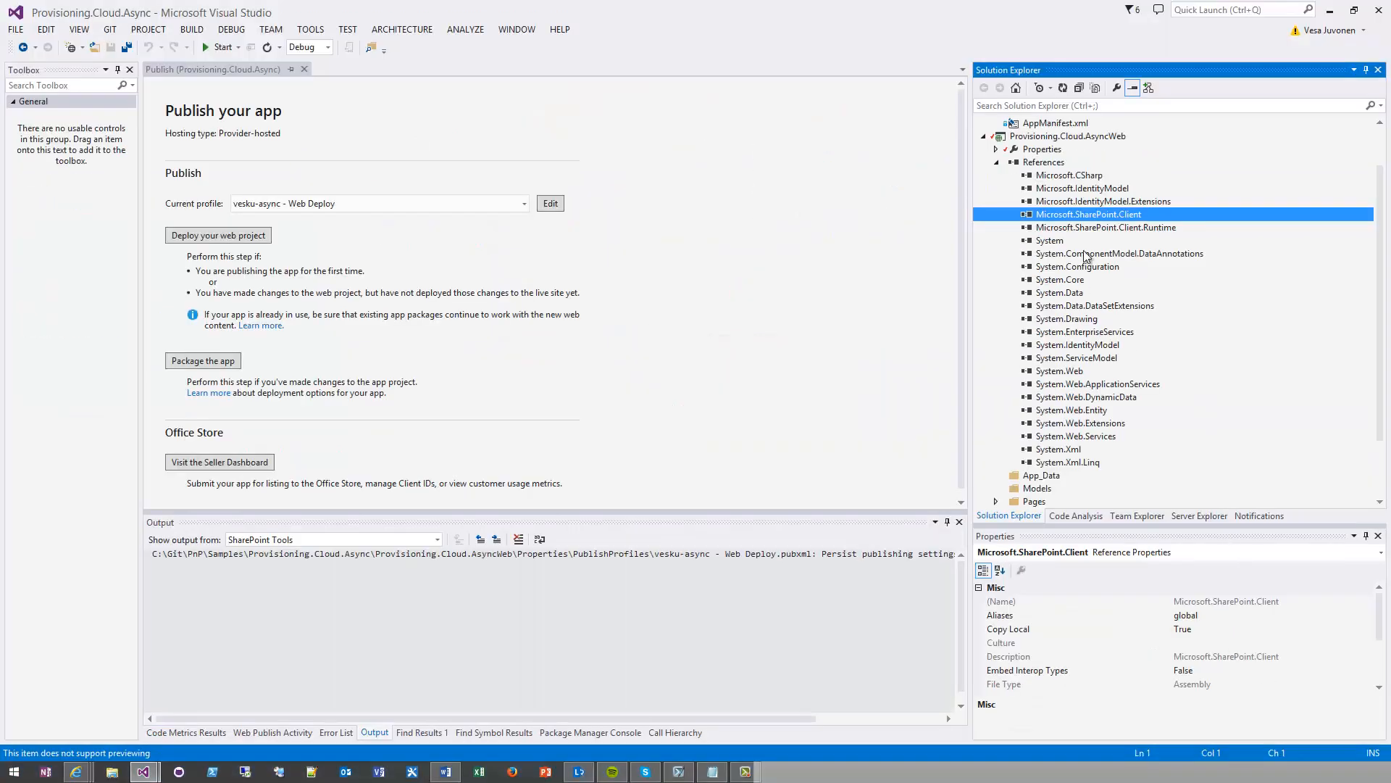
# Check the Copy Local property of the other Microsoft references, including Microsoft.SharePoint.Client.Runtime, Microsoft.IdentityModel.Extensions, Microsoft.CSharp and Microsoft.IdentityModel
pyautogui.click(1100, 226)
pyautogui.click(1101, 214)
pyautogui.click(1105, 201)
pyautogui.click(1108, 176)
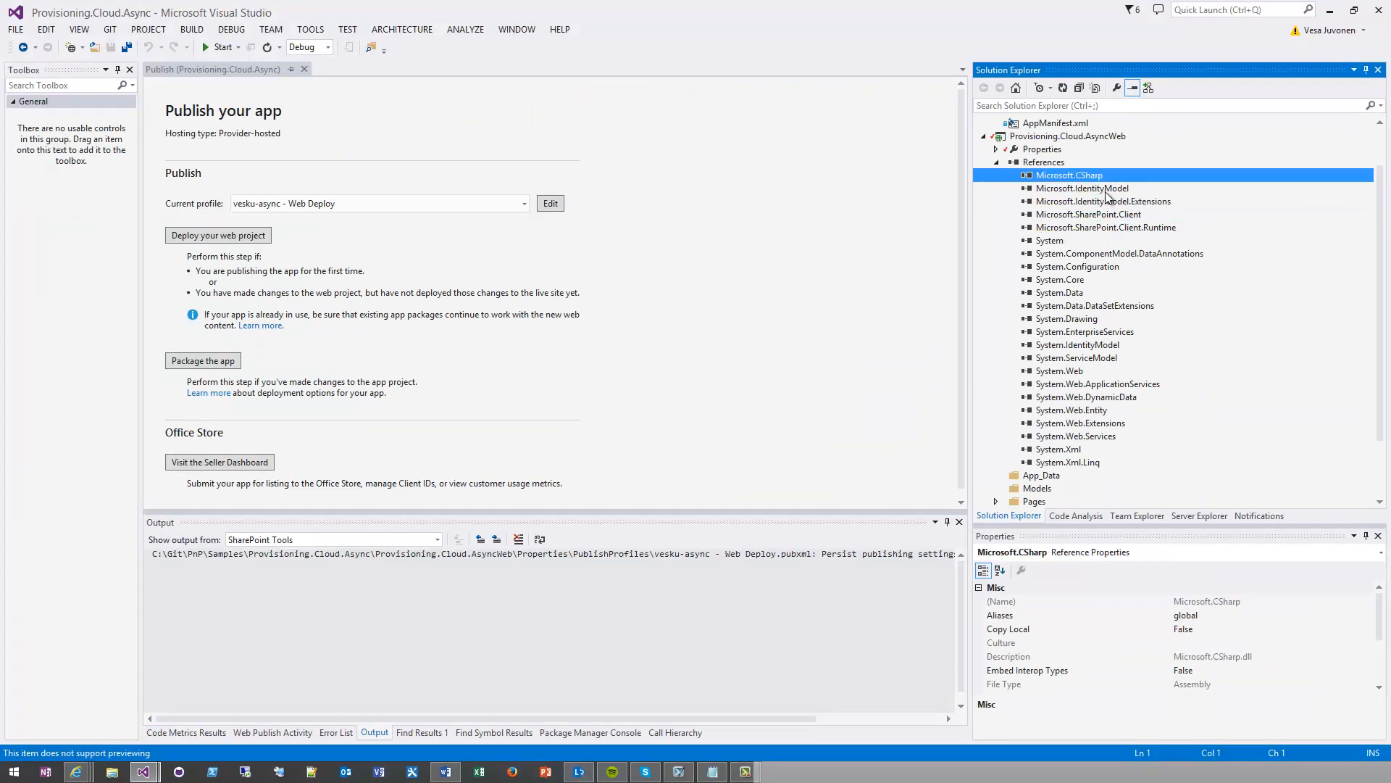
pyautogui.click(1107, 189)
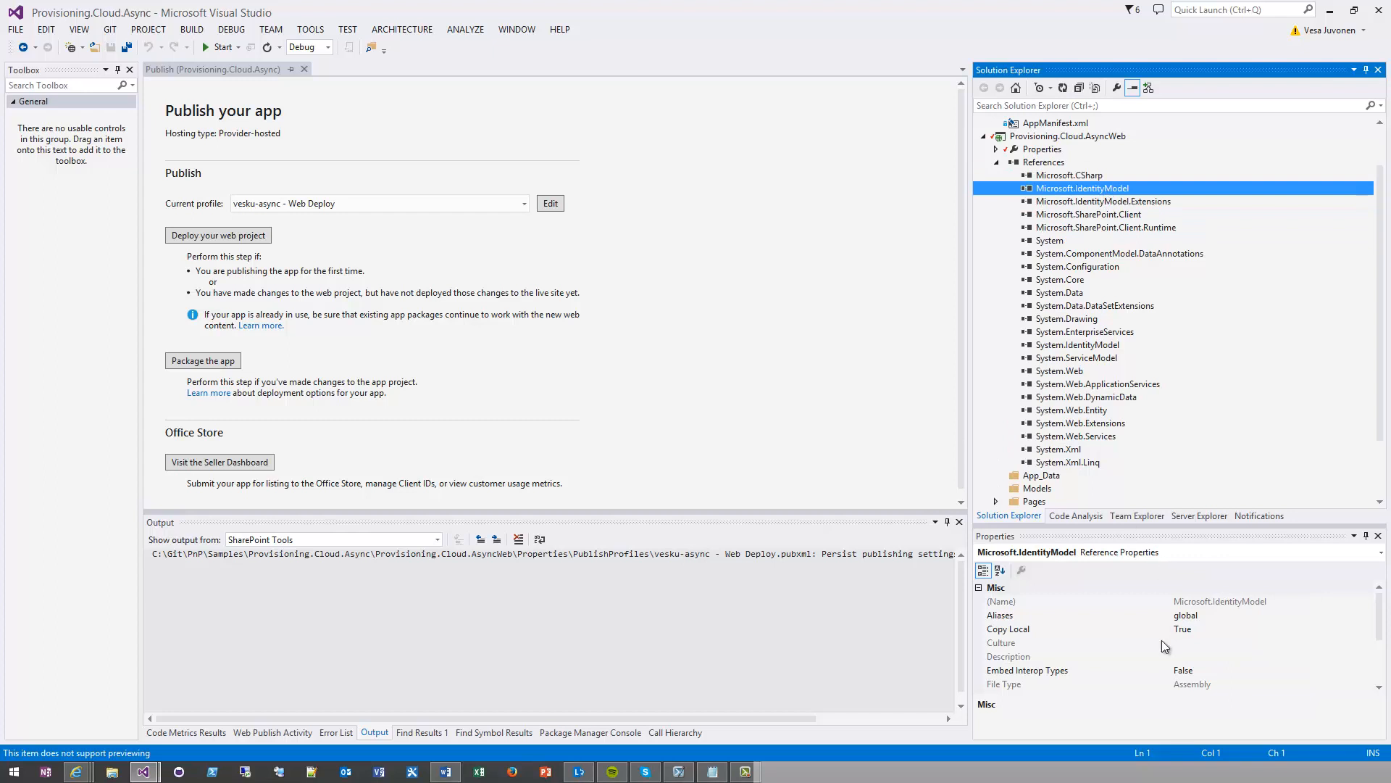
# Deploy the web project to Azure with the vesku-async - Web Deploy profile and collapse the project's references
pyautogui.click(260, 237)
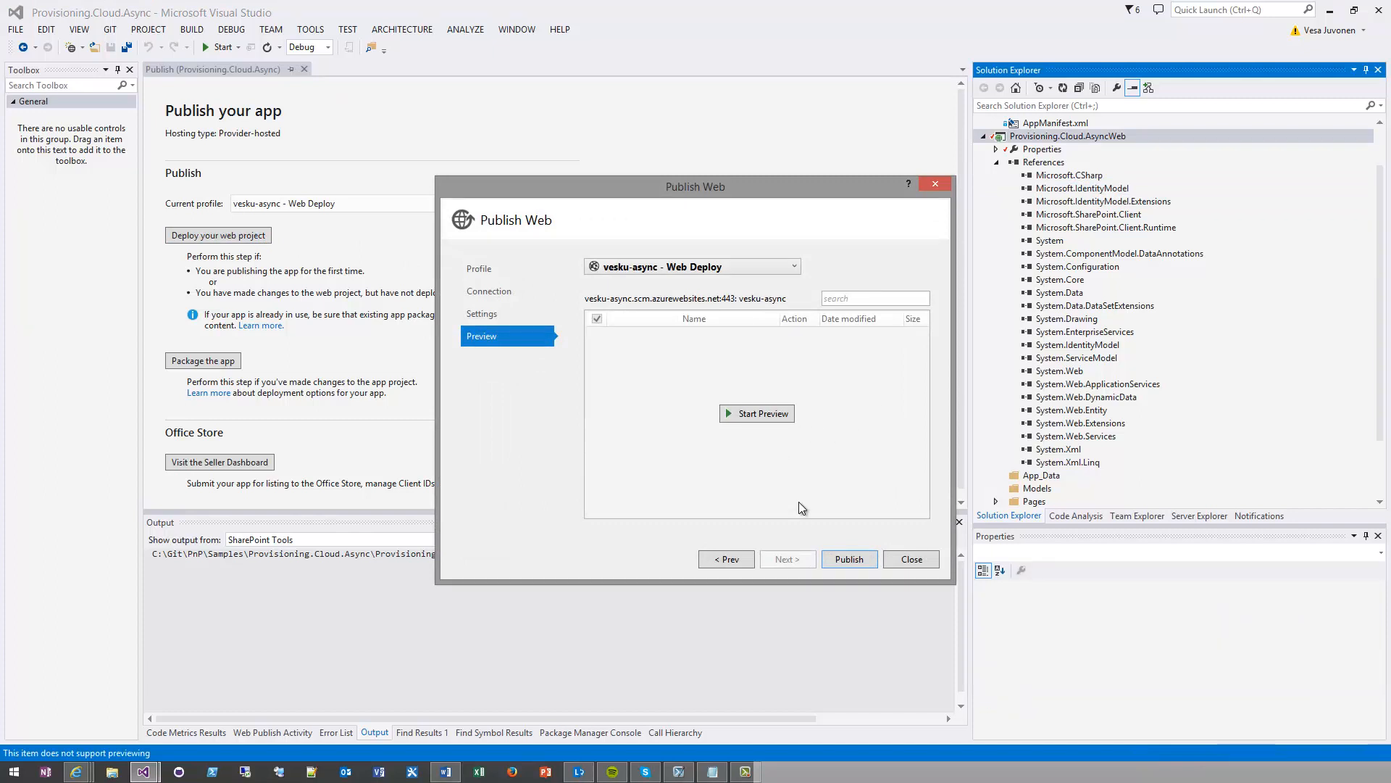
pyautogui.click(841, 559)
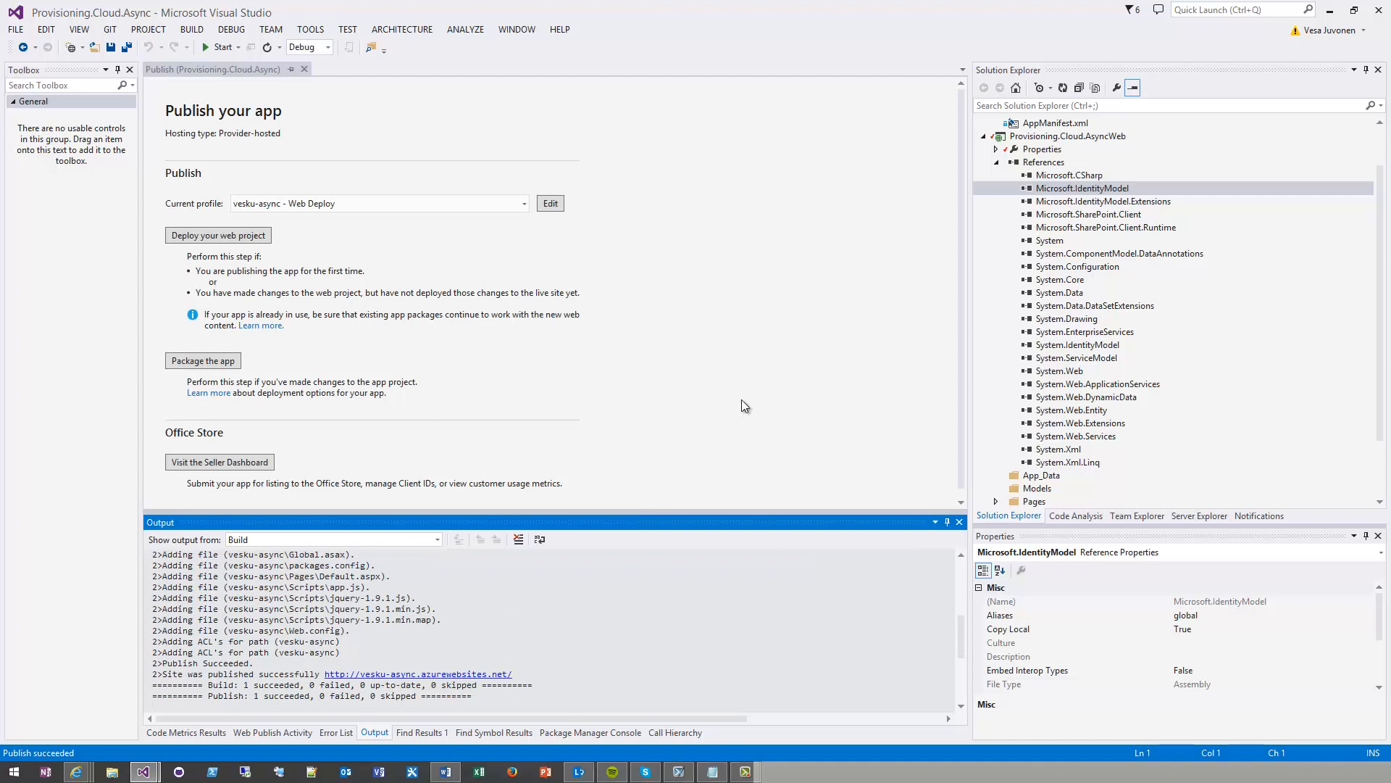
pyautogui.click(997, 162)
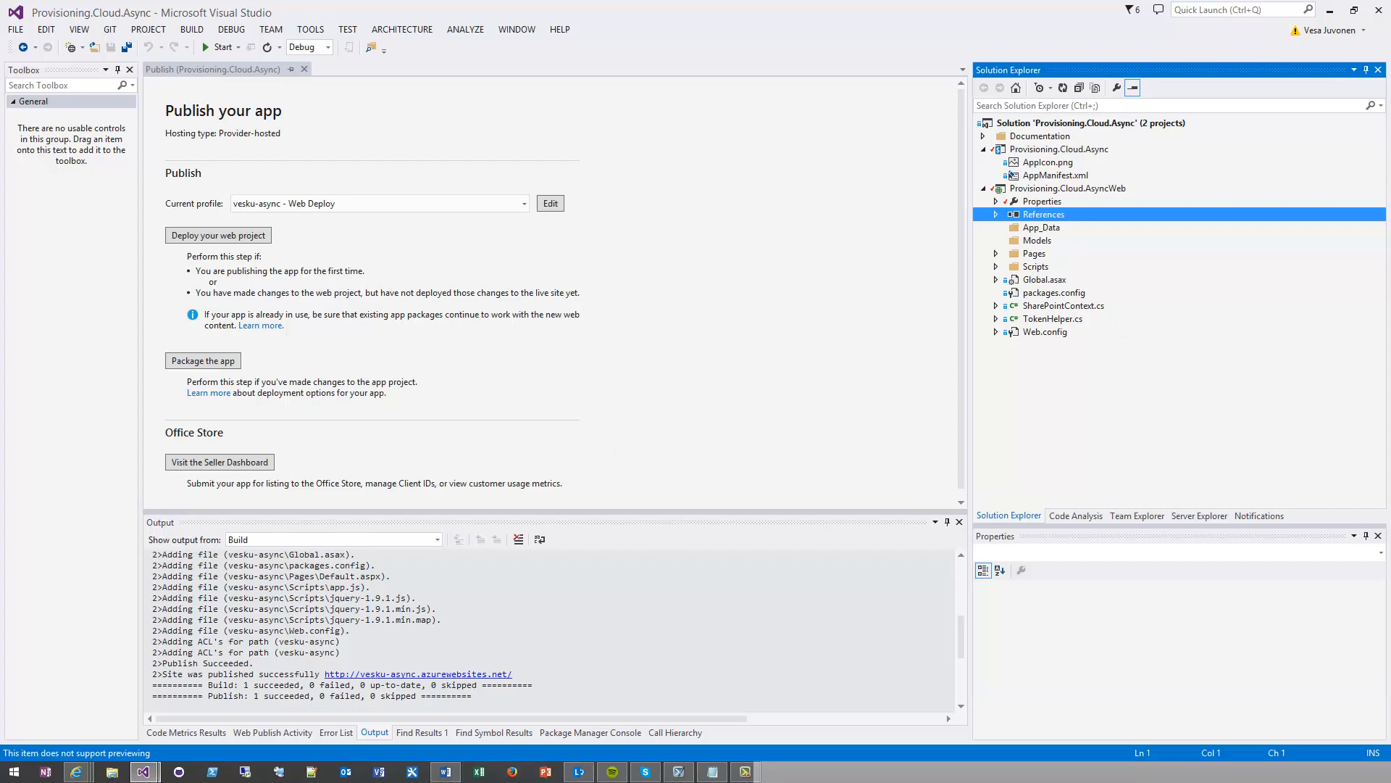
# Switch to the Azure portal in the browser and open the app settings in the vesku-async site's configuration
pyautogui.hotkey('alt', 'Tab')
pyautogui.hotkey('alt', 'Tab')
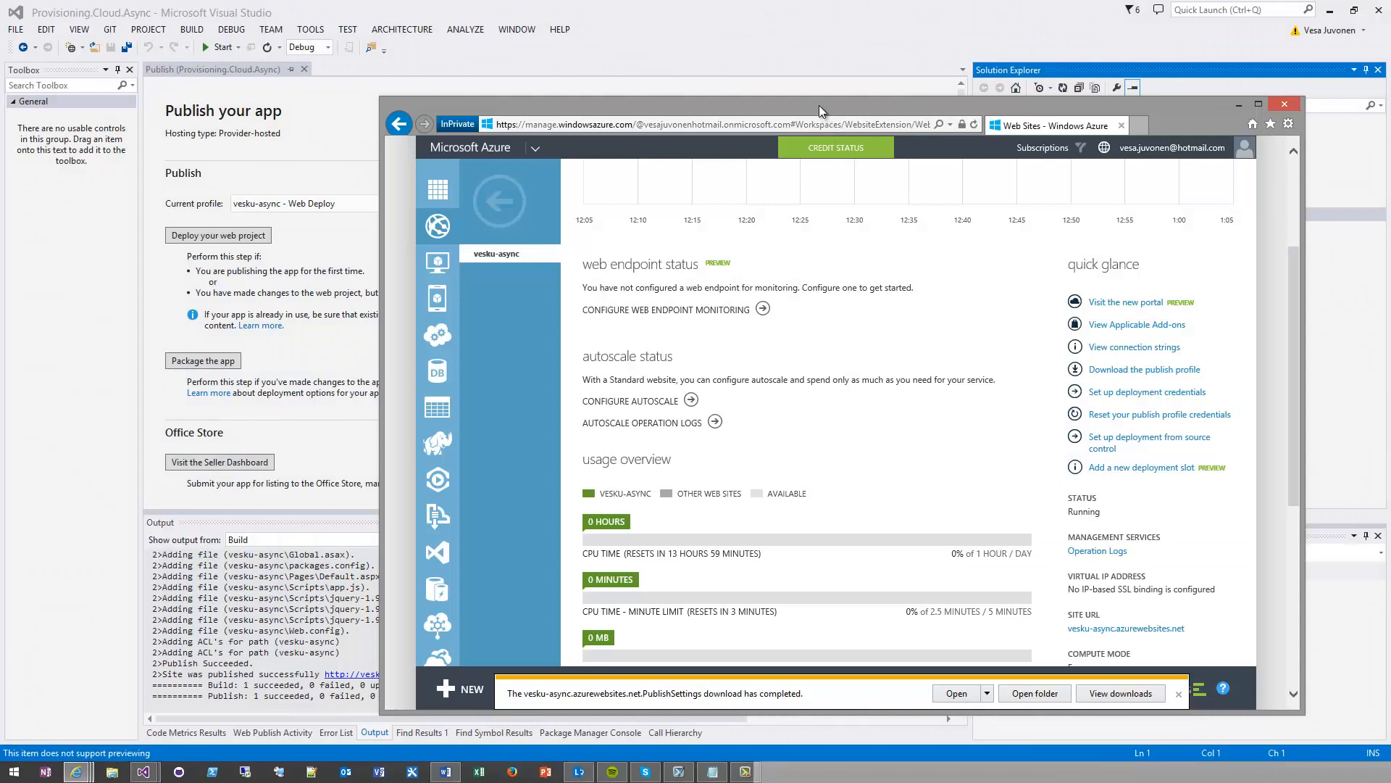
pyautogui.moveTo(824, 109); pyautogui.dragTo(769, 54)
pyautogui.moveTo(1241, 658); pyautogui.dragTo(1283, 707)
pyautogui.click(1145, 687)
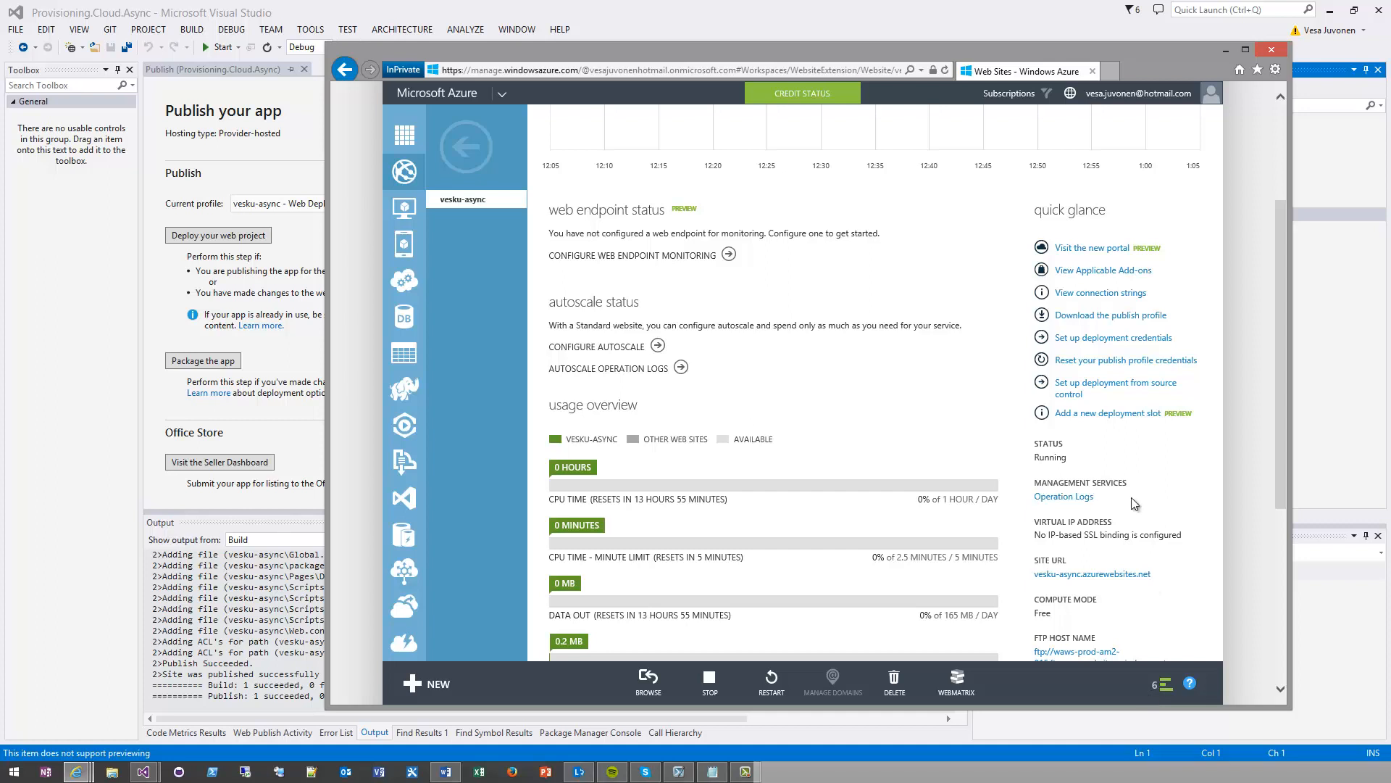
pyautogui.click(1280, 160)
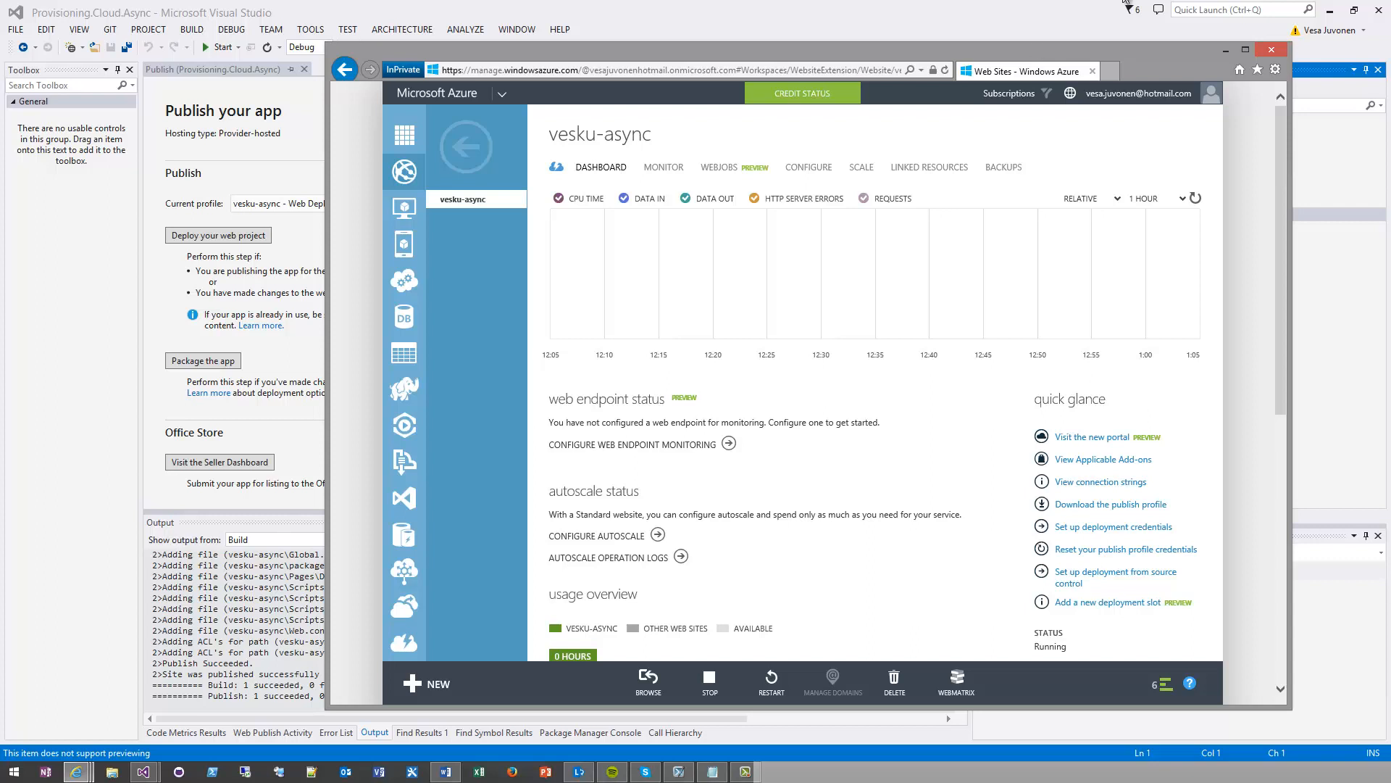
pyautogui.click(821, 174)
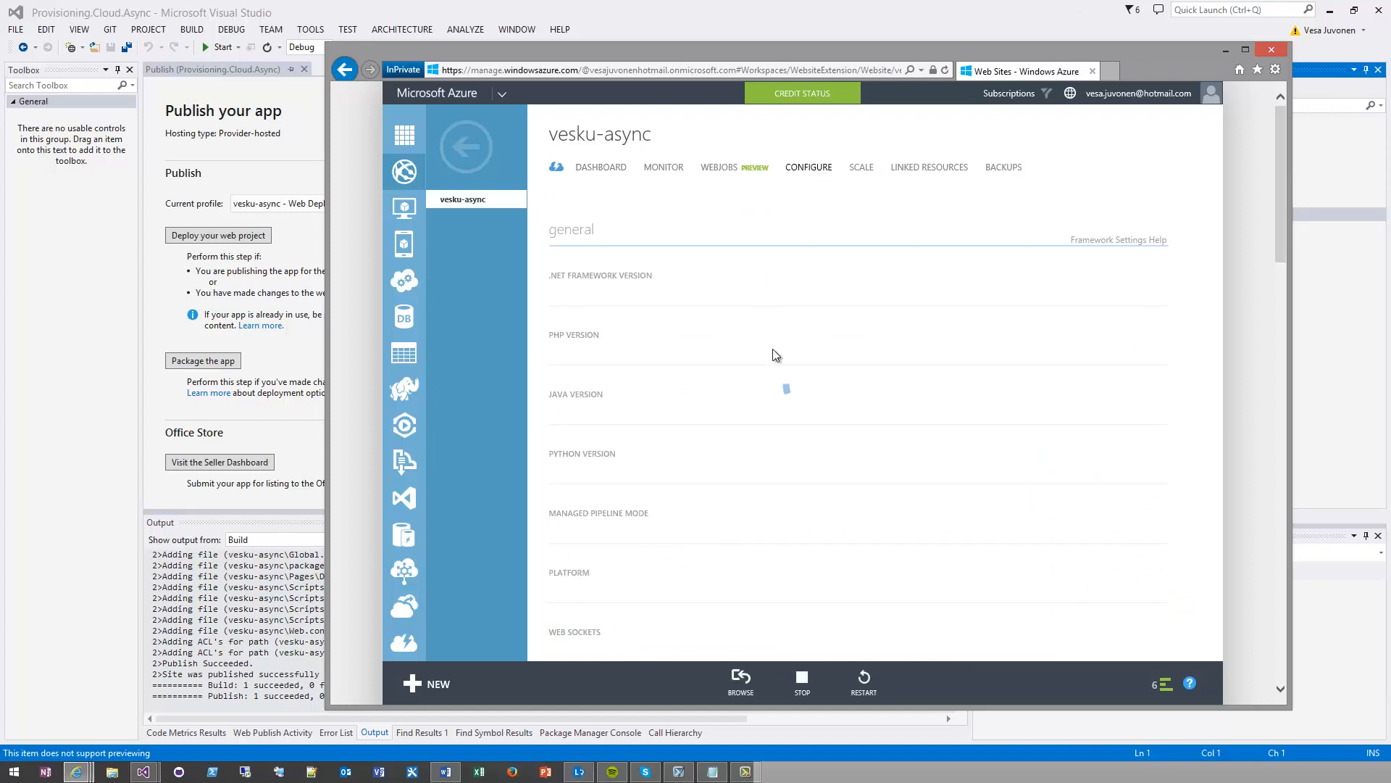
pyautogui.scroll(-10, 771, 348)
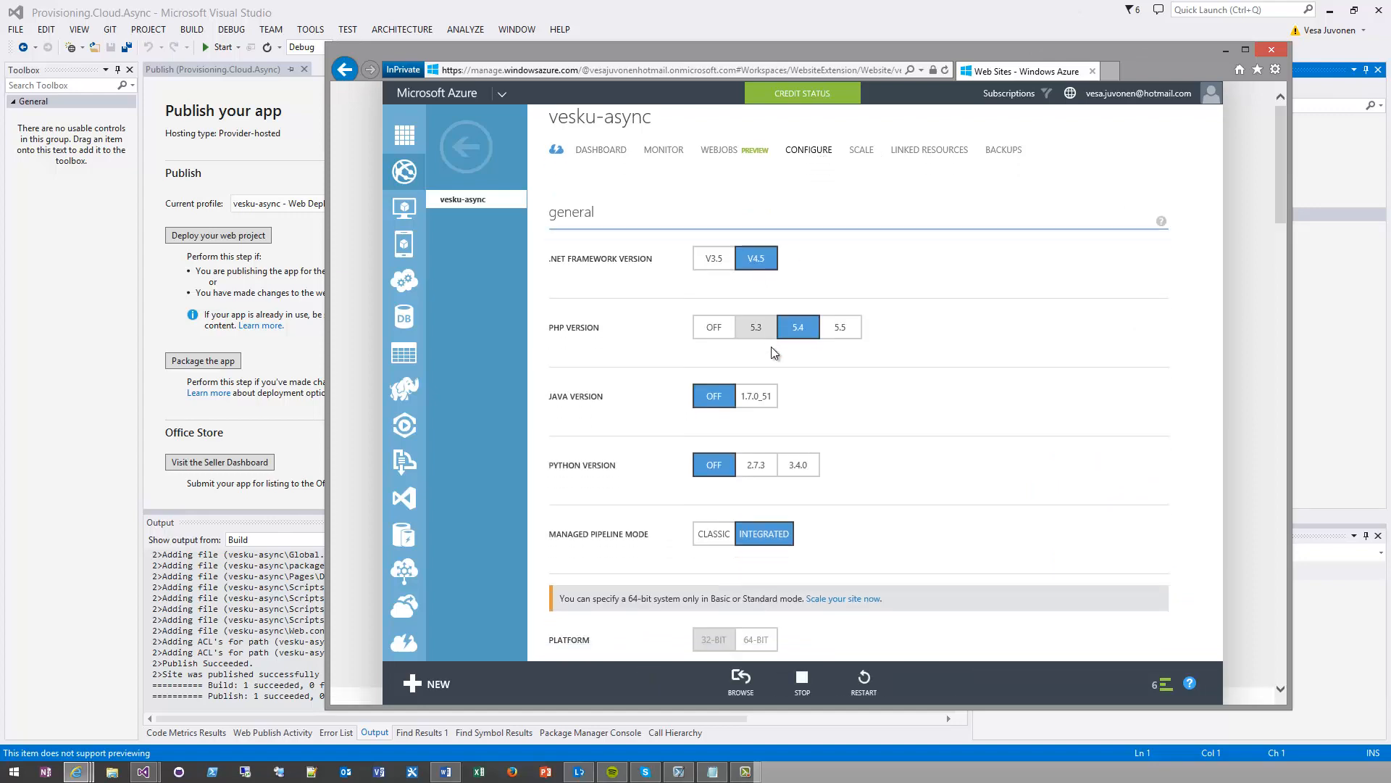
pyautogui.scroll(-10, 772, 347)
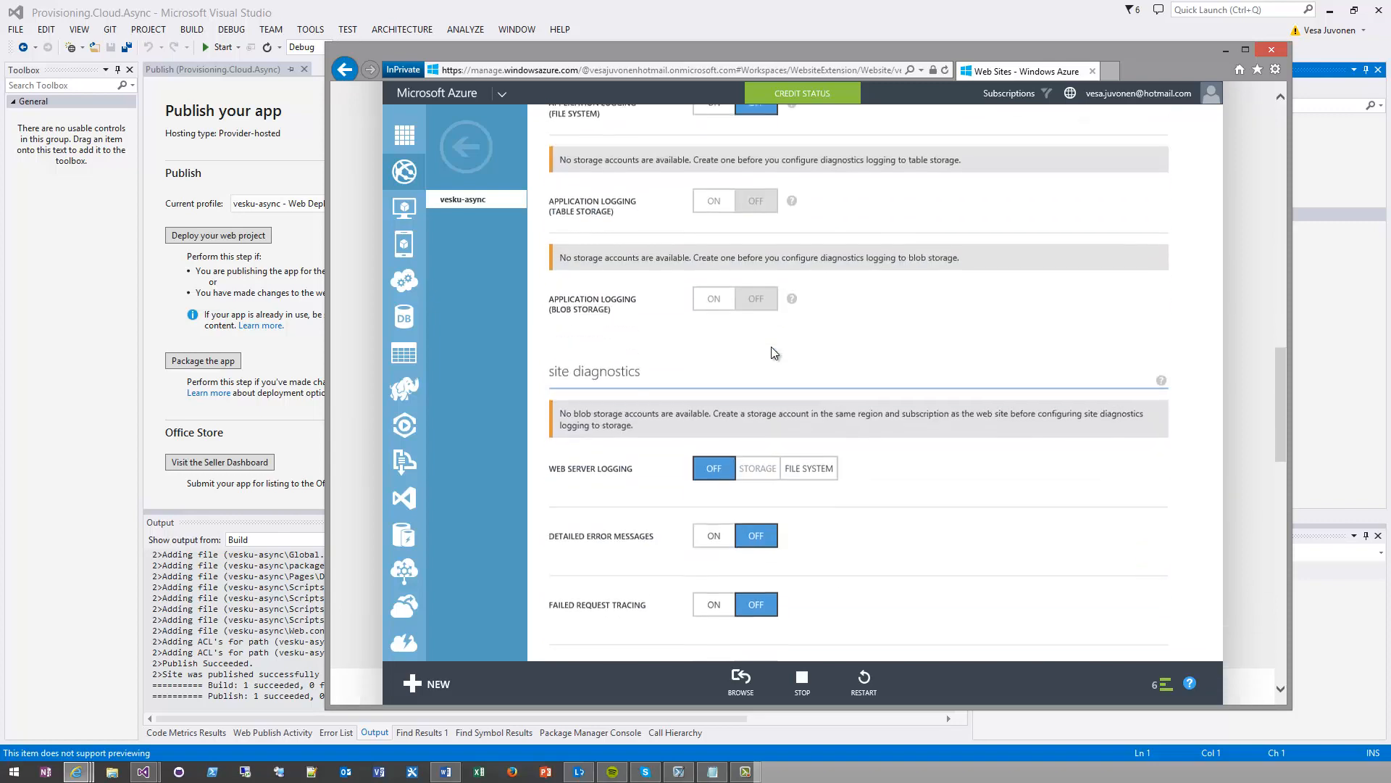
pyautogui.scroll(-4, 771, 345)
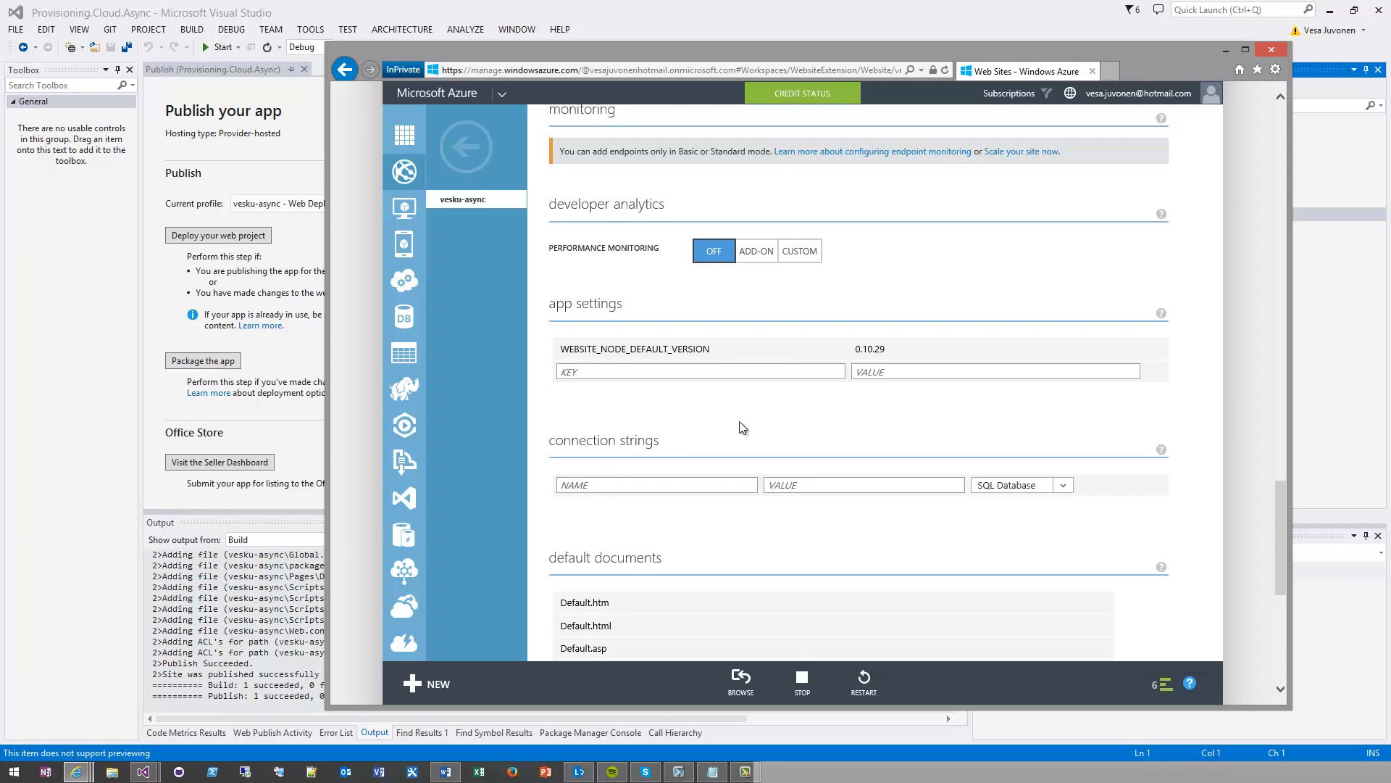
# Open Web.config in Visual Studio and add its ClientId key name as a new app setting of the Azure site
pyautogui.click(315, 353)
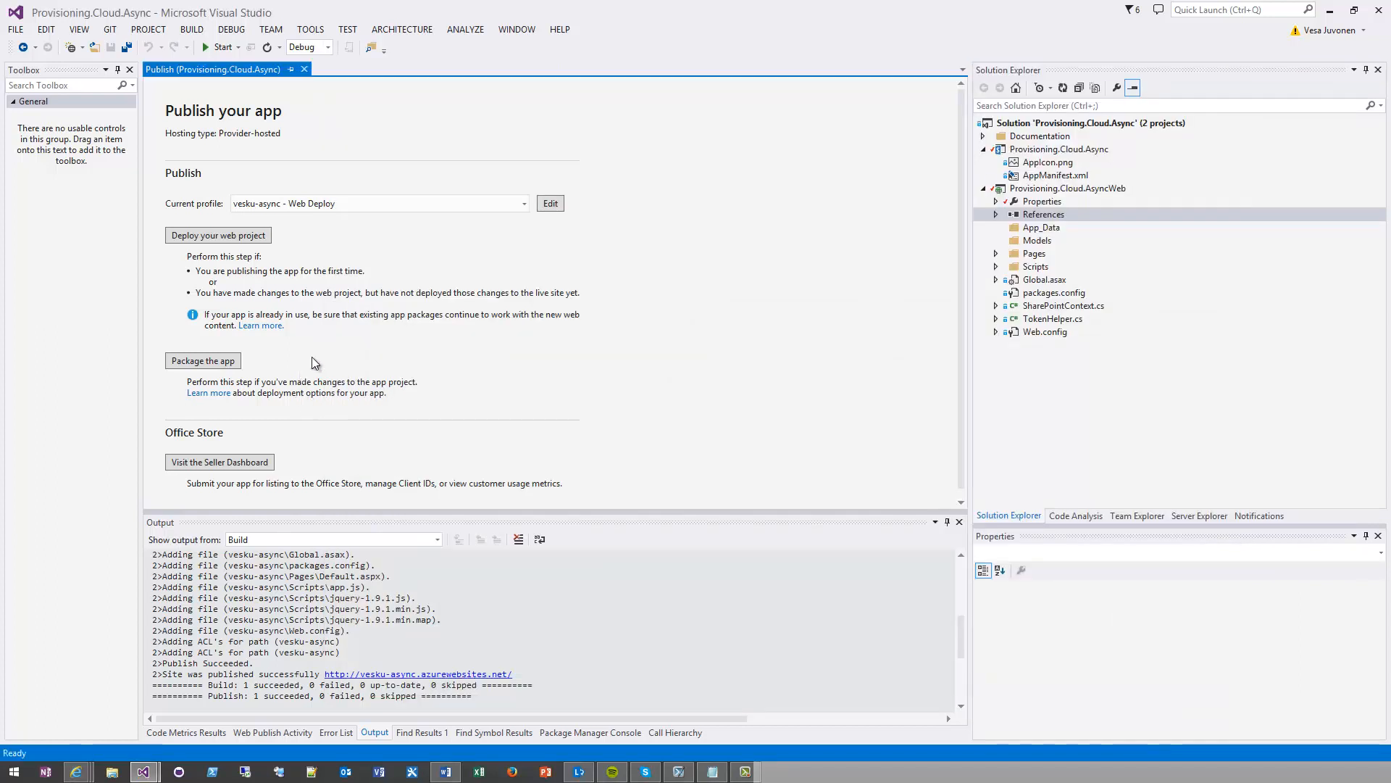
pyautogui.doubleClick(1046, 332)
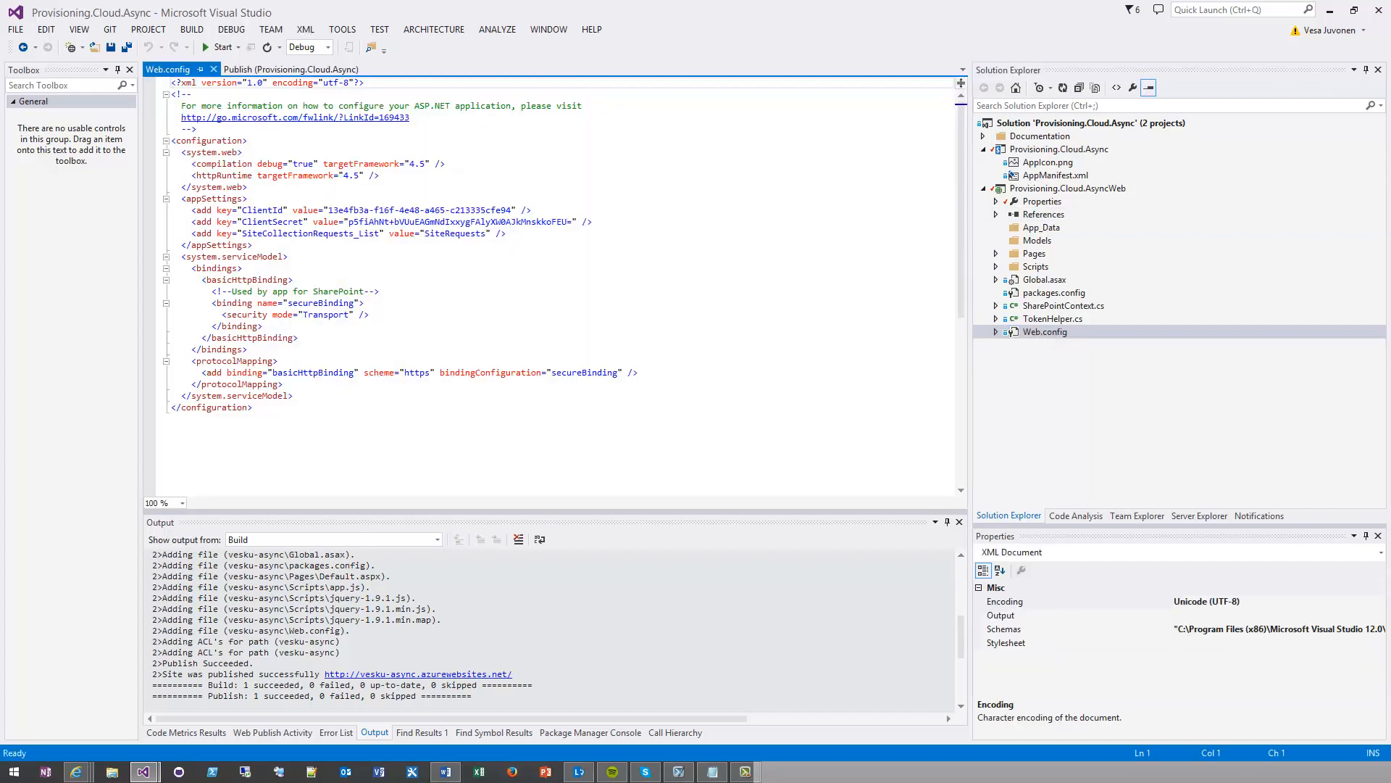
pyautogui.hotkey('alt', 'Tab')
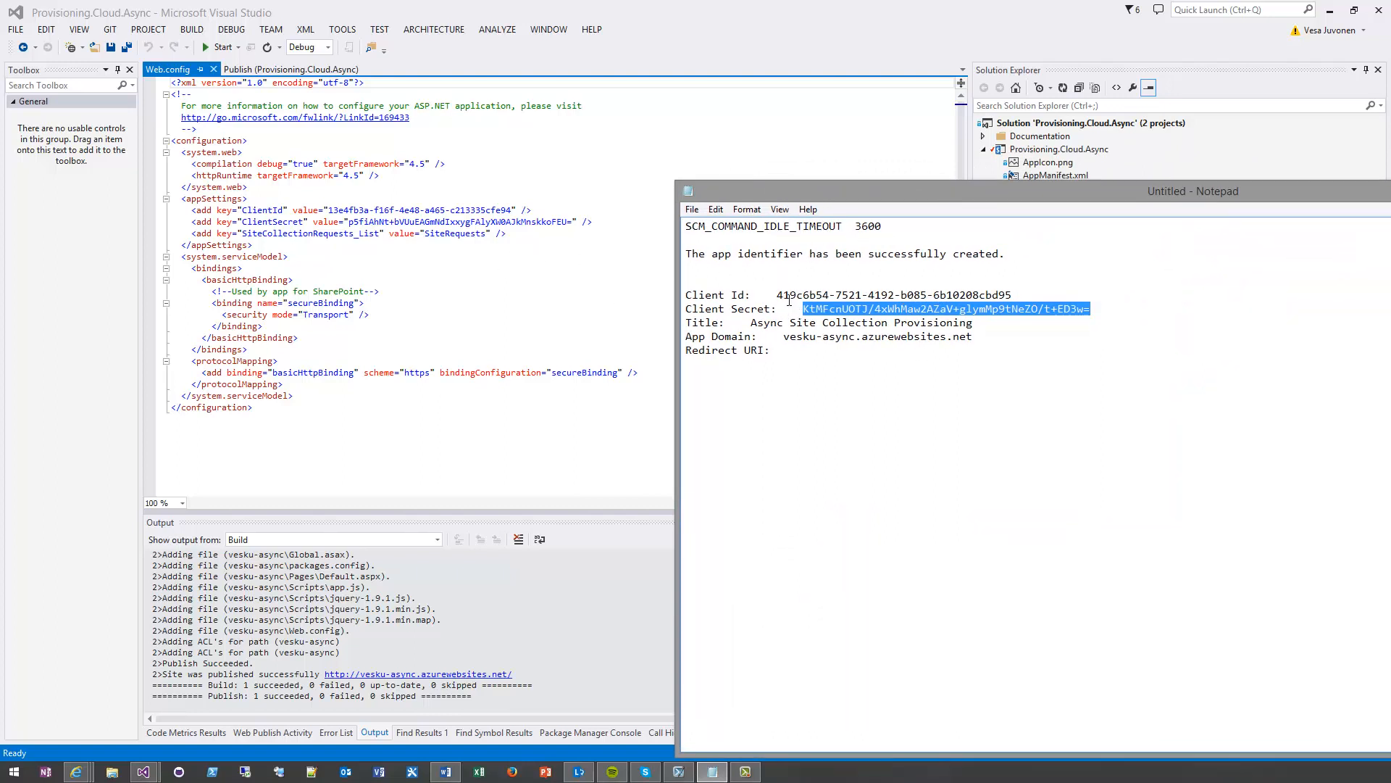
pyautogui.moveTo(776, 297); pyautogui.dragTo(1013, 297)
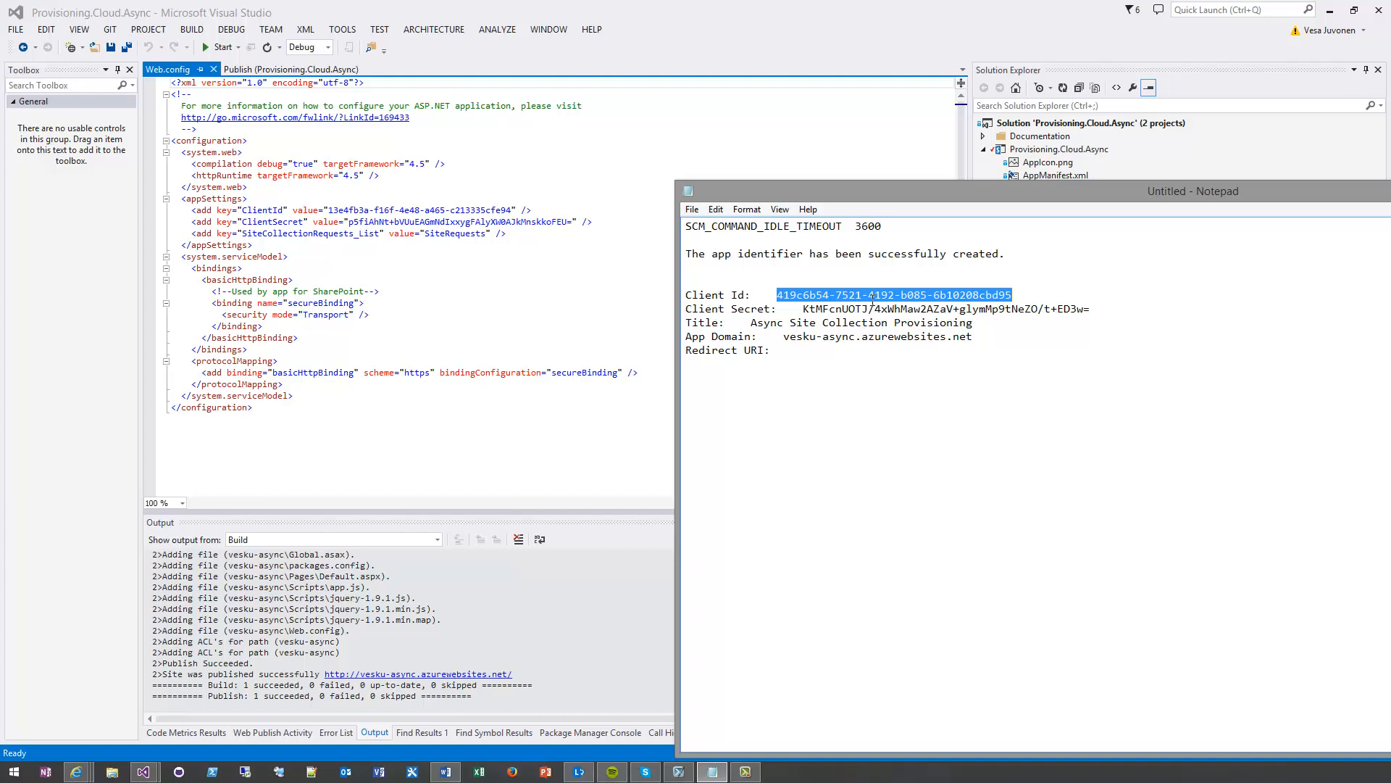
pyautogui.doubleClick(260, 211)
pyautogui.hotkey('ctrl', 'c')
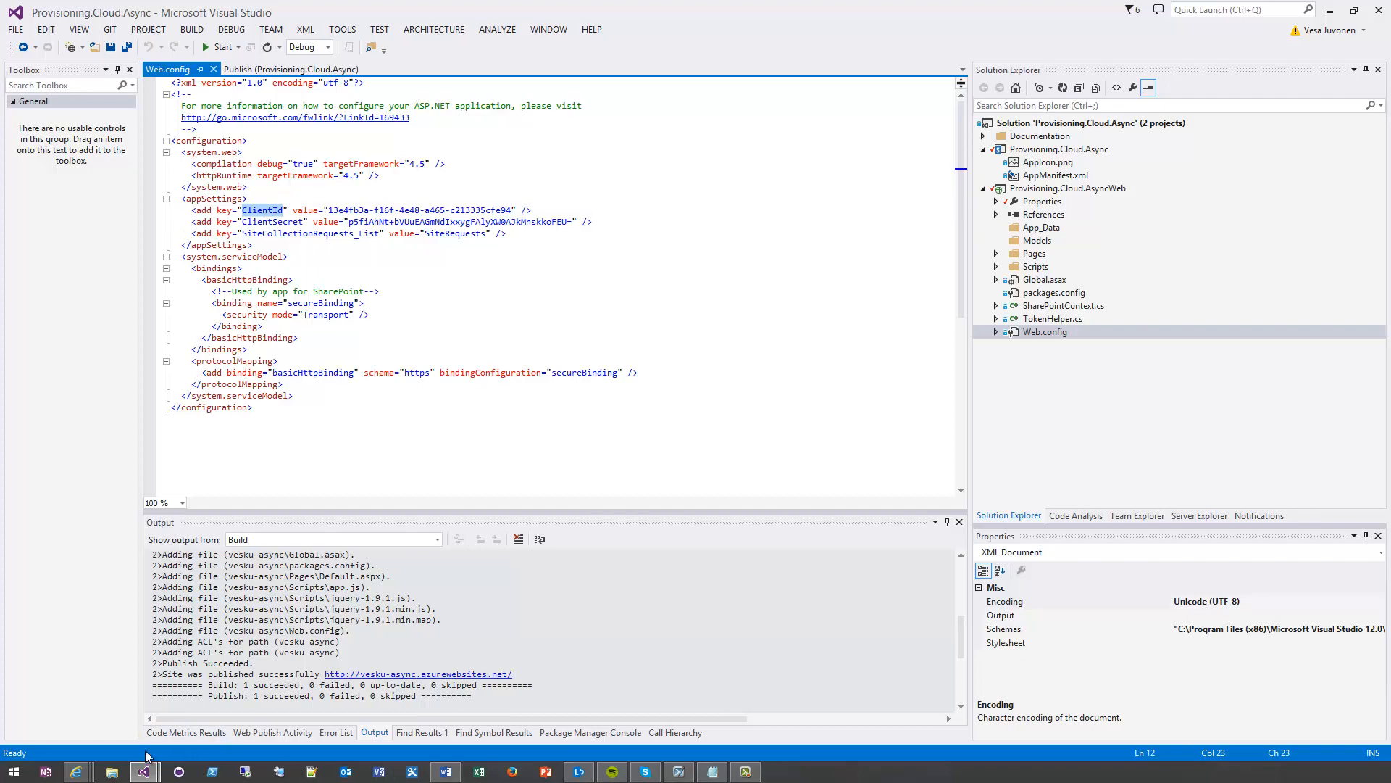
pyautogui.moveTo(76, 772)
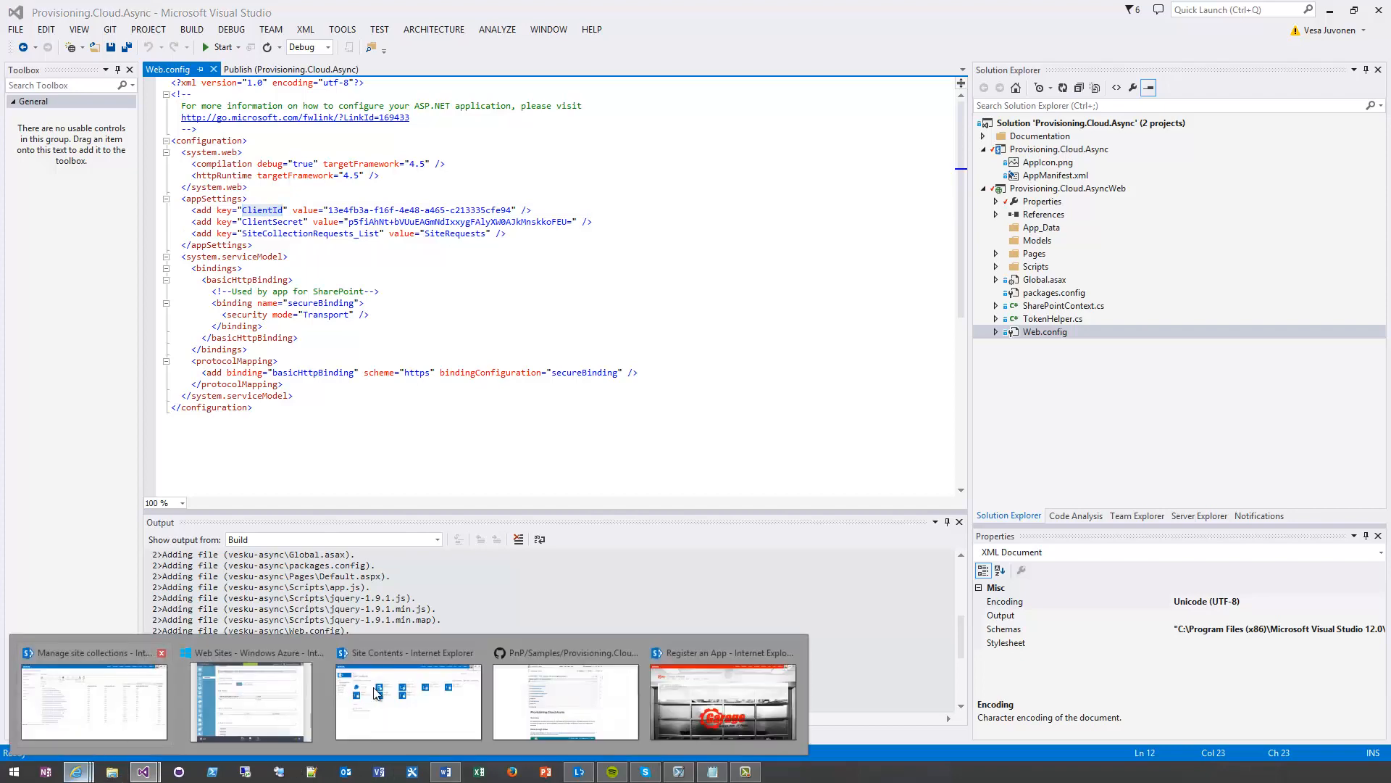
pyautogui.click(250, 696)
pyautogui.hotkey('ctrl', 'v')
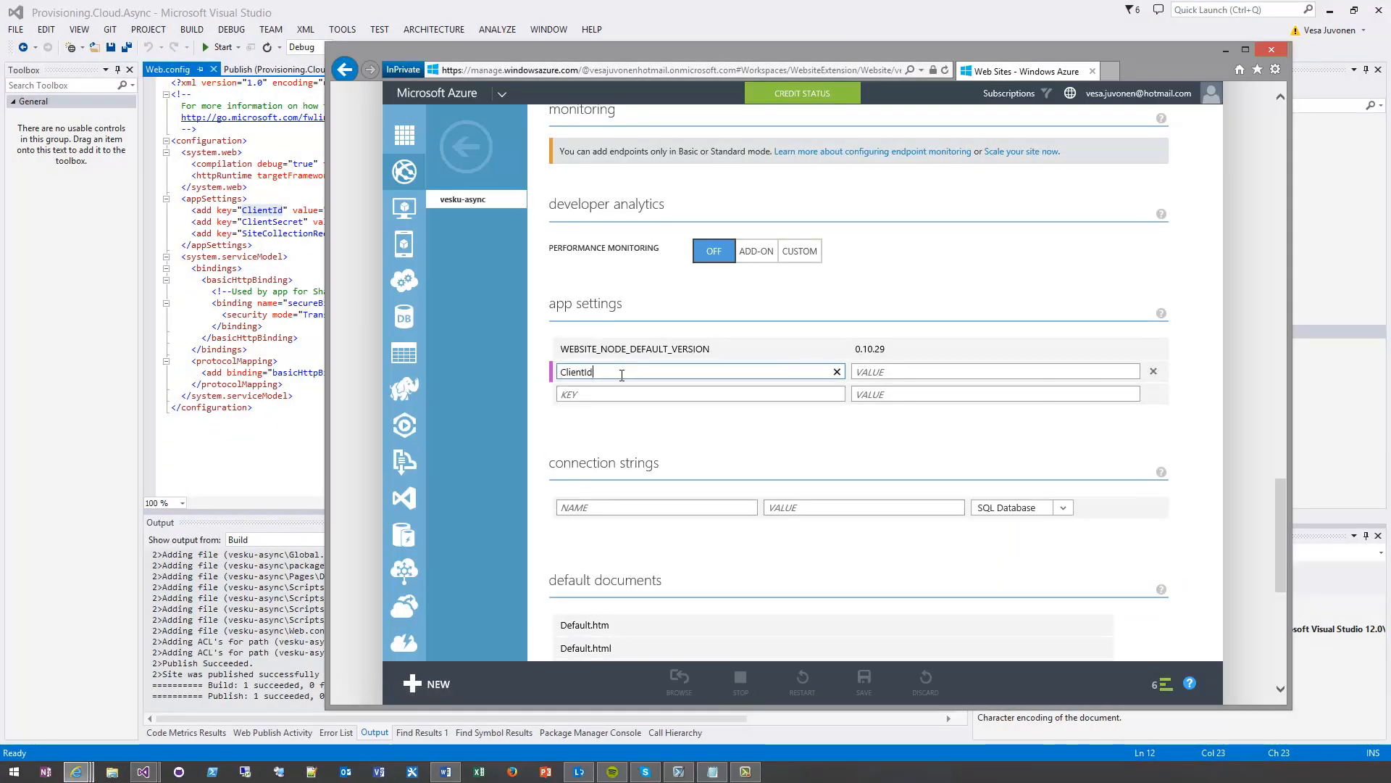
# Copy the ClientSecret key name from Web.config and add it as another app setting of the Azure site
pyautogui.doubleClick(288, 224)
pyautogui.hotkey('ctrl', 'c')
pyautogui.hotkey('alt', 'Tab')
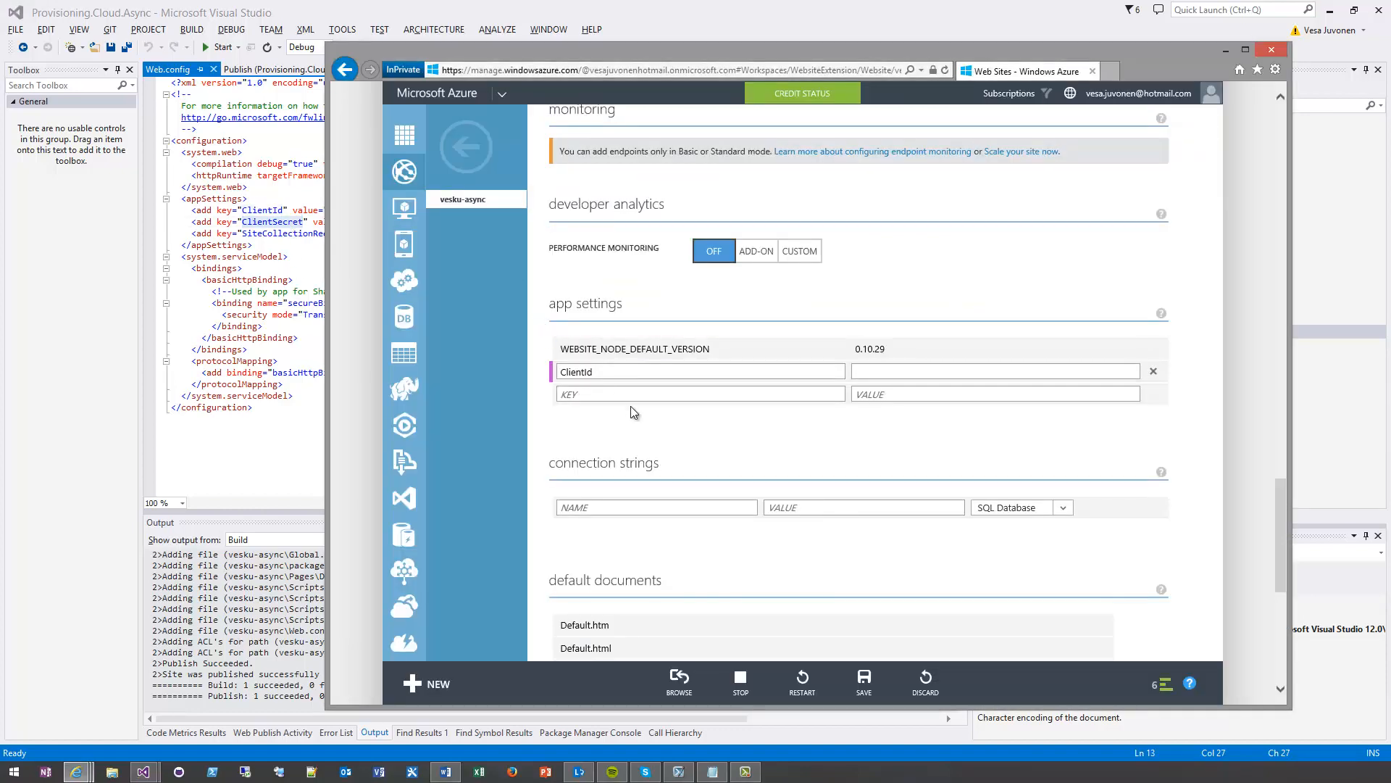
pyautogui.click(624, 391)
pyautogui.hotkey('ctrl', 'v')
pyautogui.press('Tab')
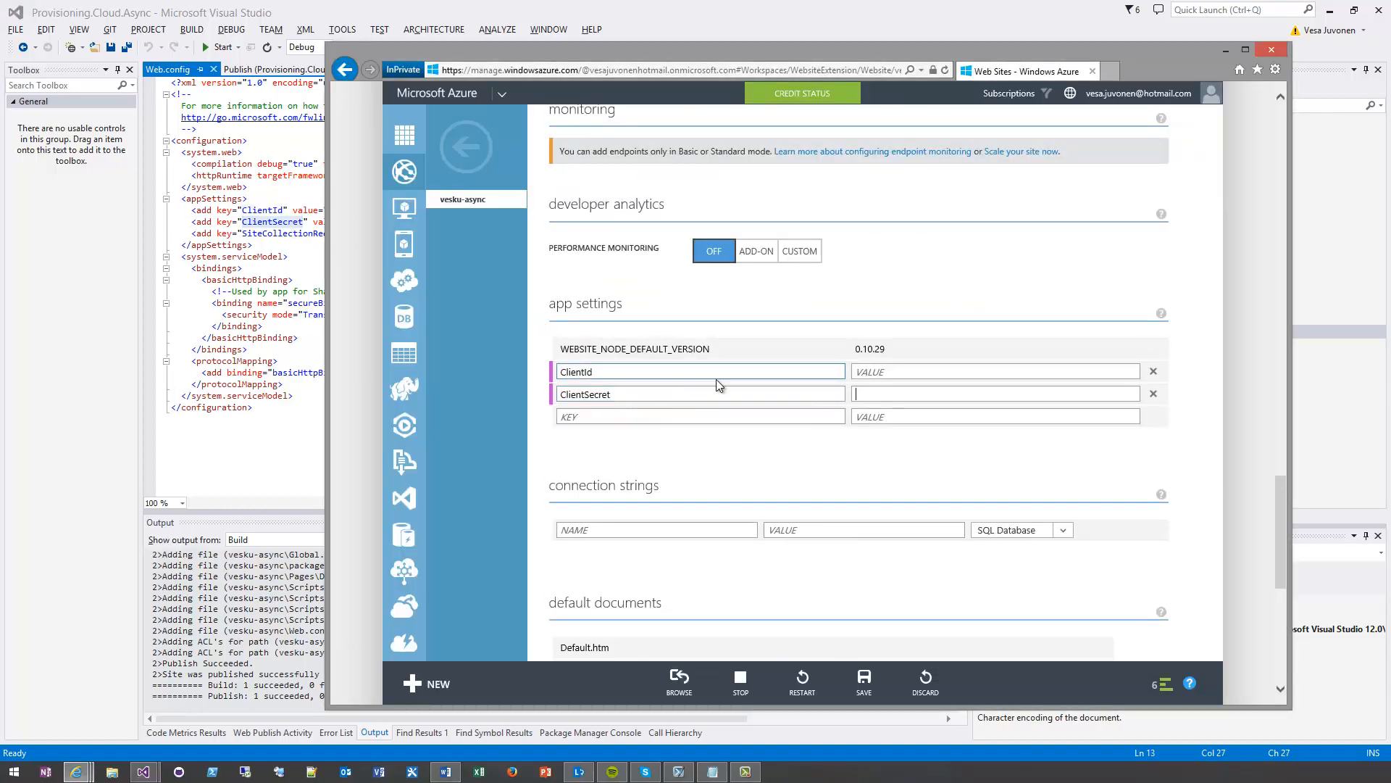
# Copy the registered client ID from the Notepad notes and paste it as the value of the ClientId app setting
pyautogui.hotkey('alt', 'Tab')
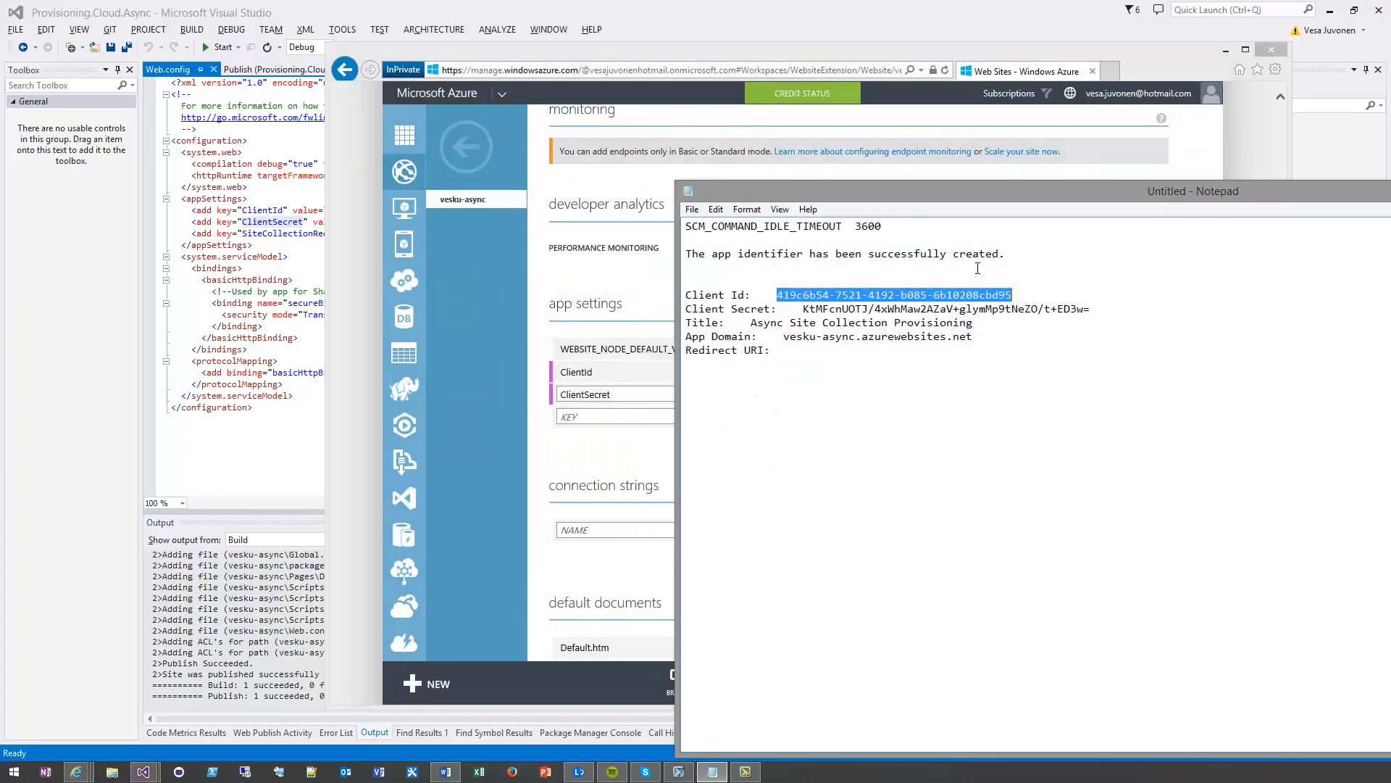
pyautogui.click(953, 294)
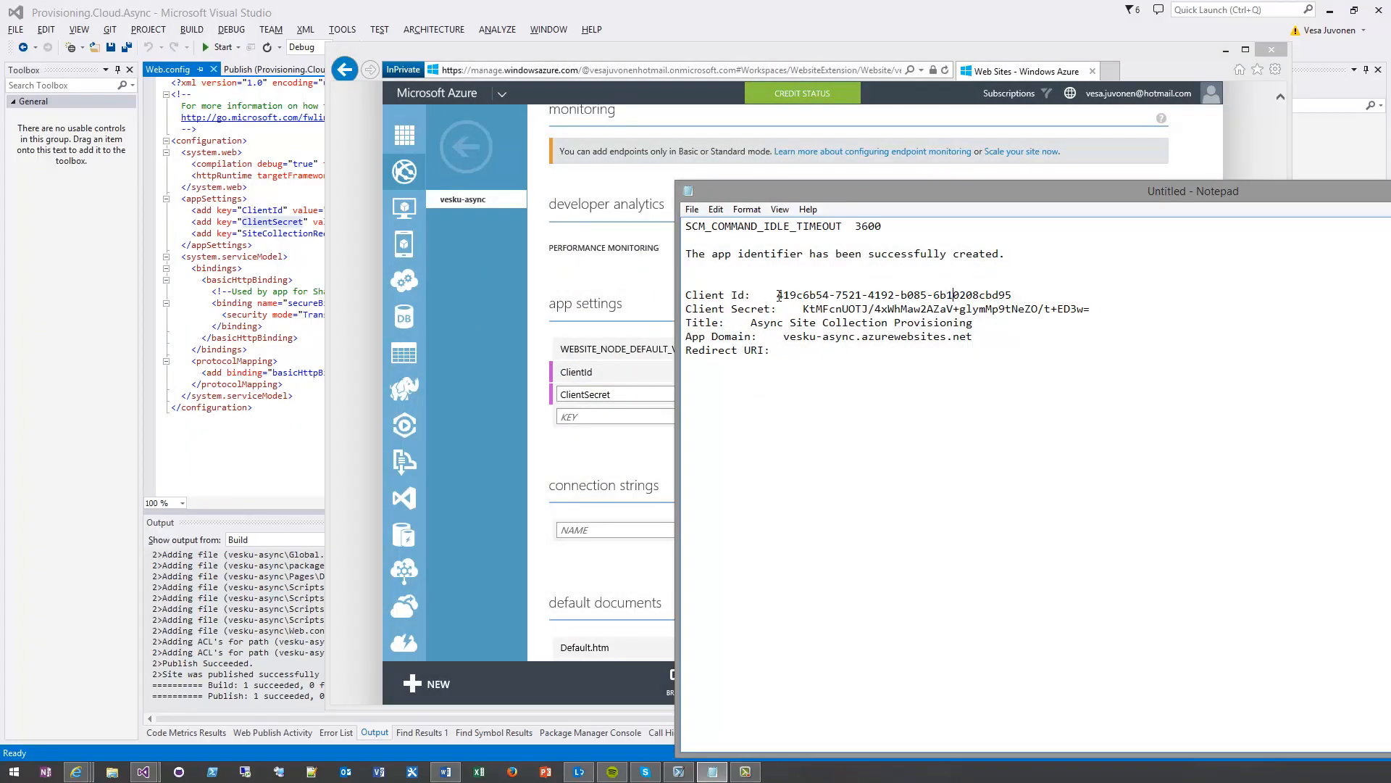
pyautogui.moveTo(776, 295); pyautogui.dragTo(1013, 293)
pyautogui.hotkey('ctrl', 'c')
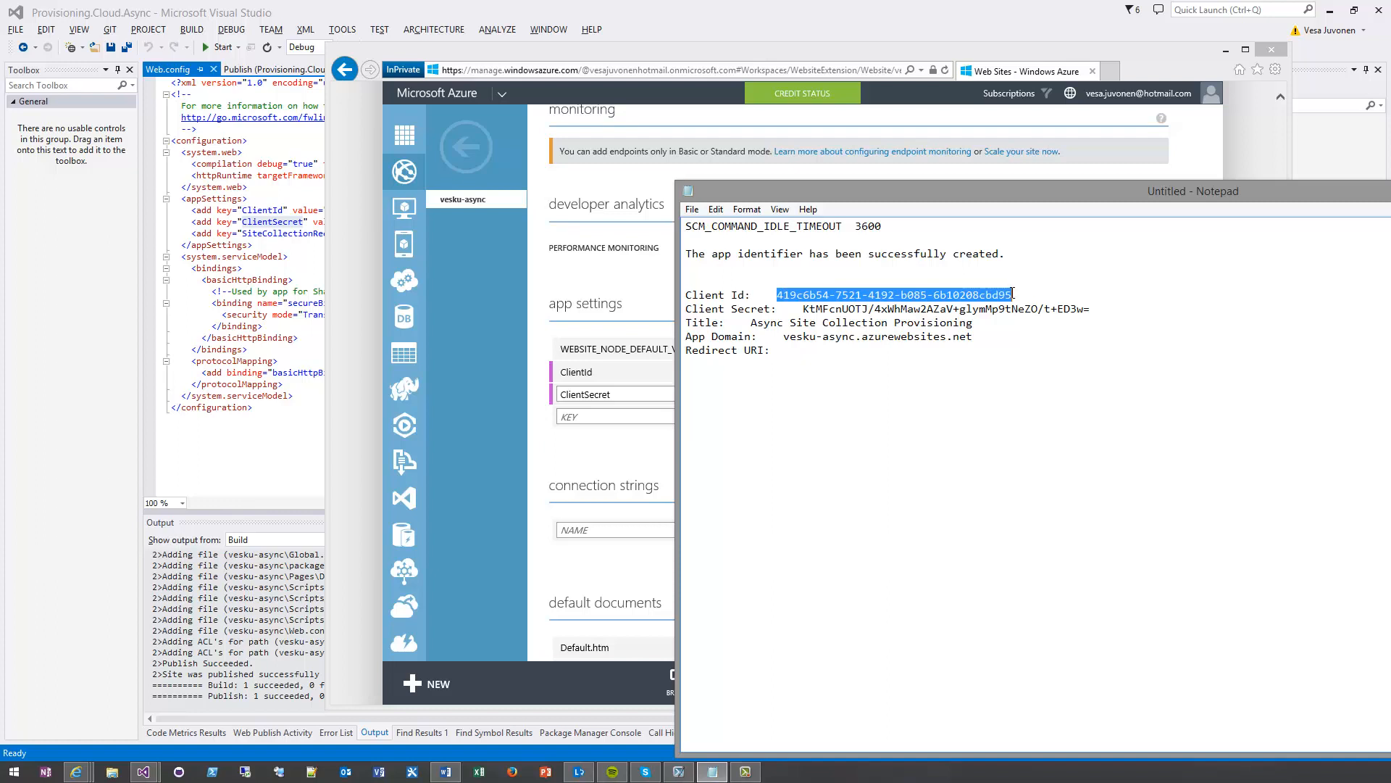
pyautogui.click(663, 326)
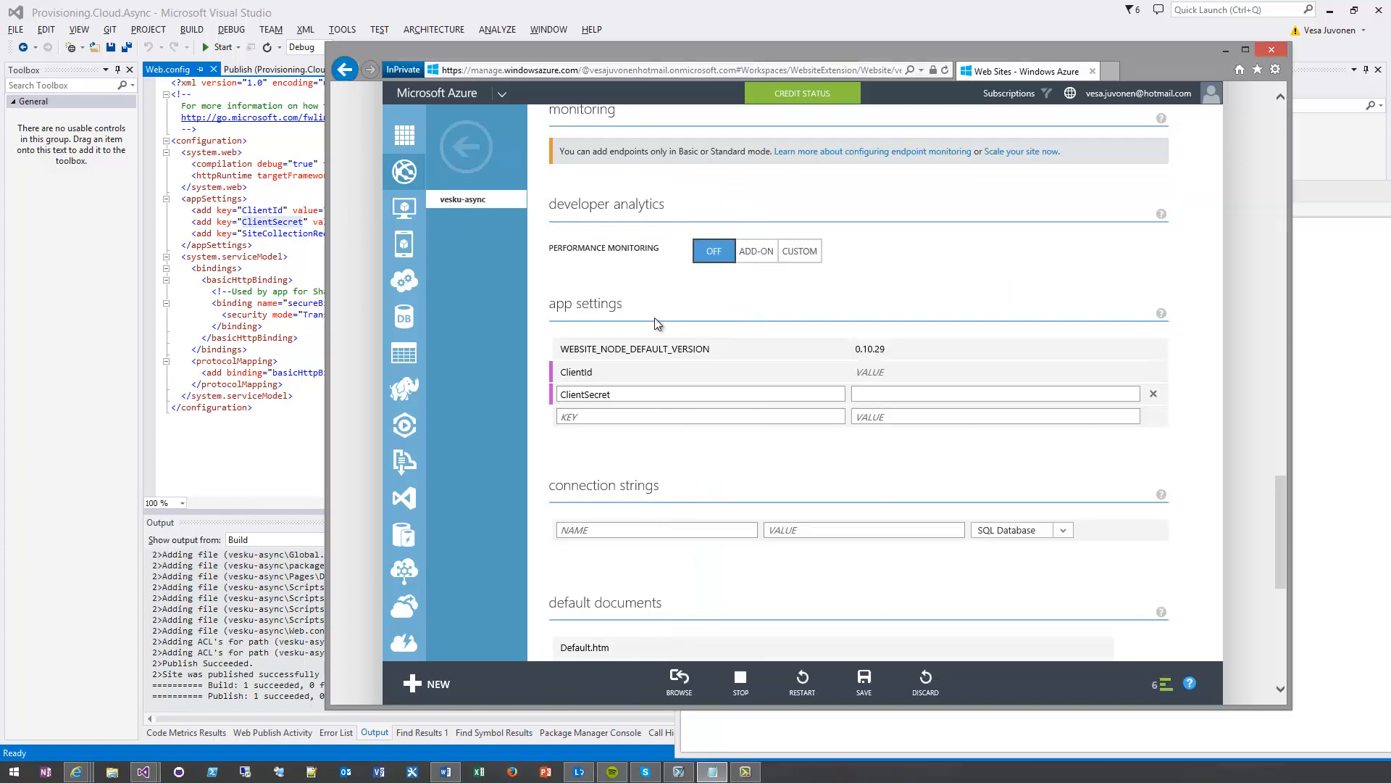
pyautogui.click(869, 372)
pyautogui.hotkey('ctrl', 'v')
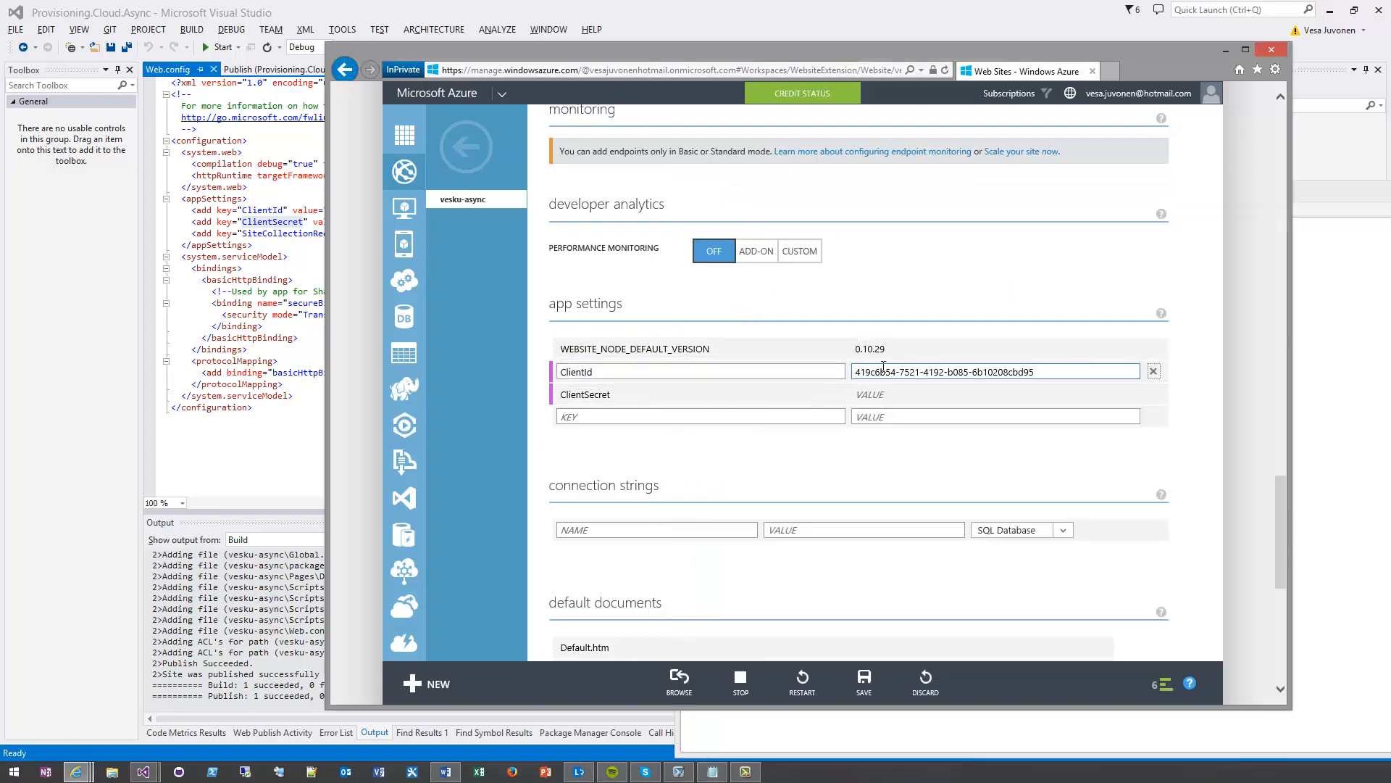
pyautogui.press('Tab')
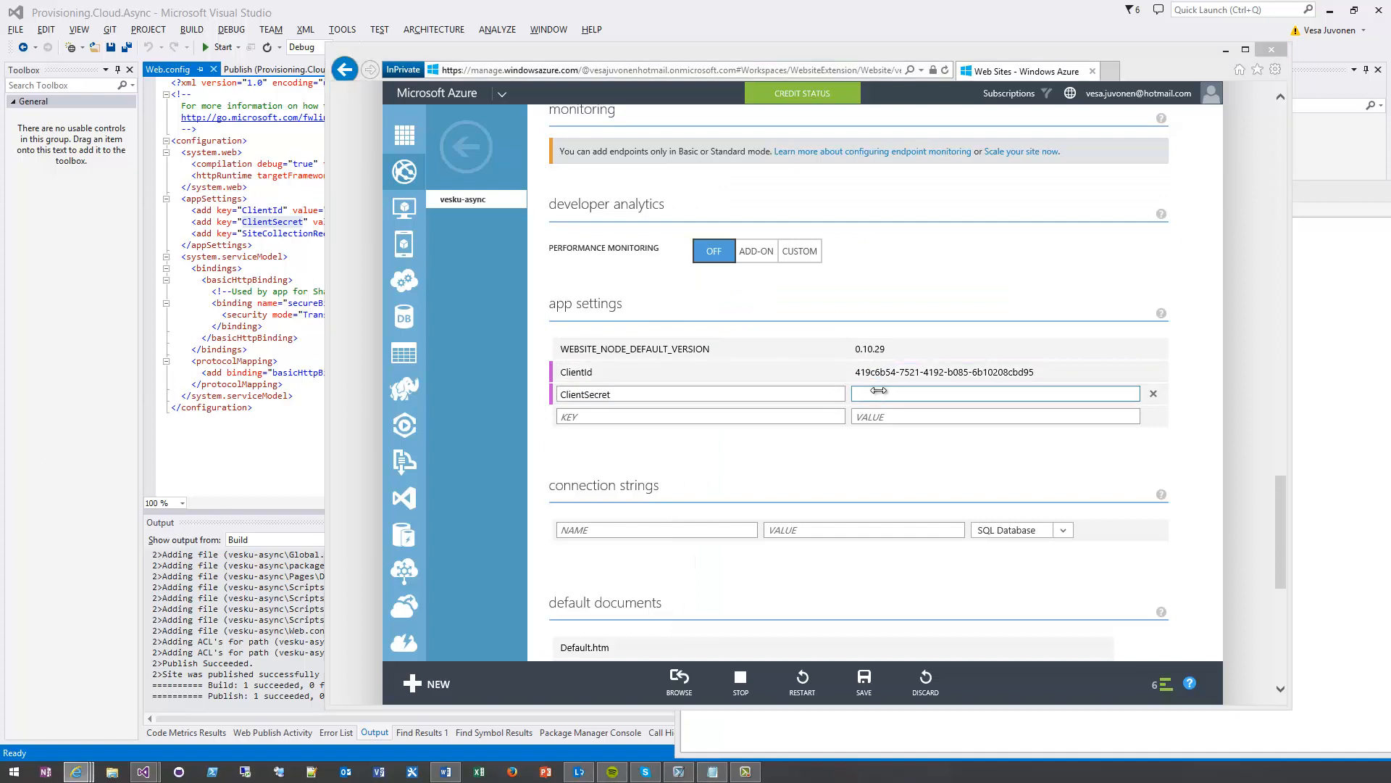
# Paste the client secret from the Notepad notes as the ClientSecret app setting's value and save the site configuration
pyautogui.hotkey('alt', 'Tab')
pyautogui.moveTo(805, 309); pyautogui.dragTo(1087, 309)
pyautogui.hotkey('ctrl', 'c')
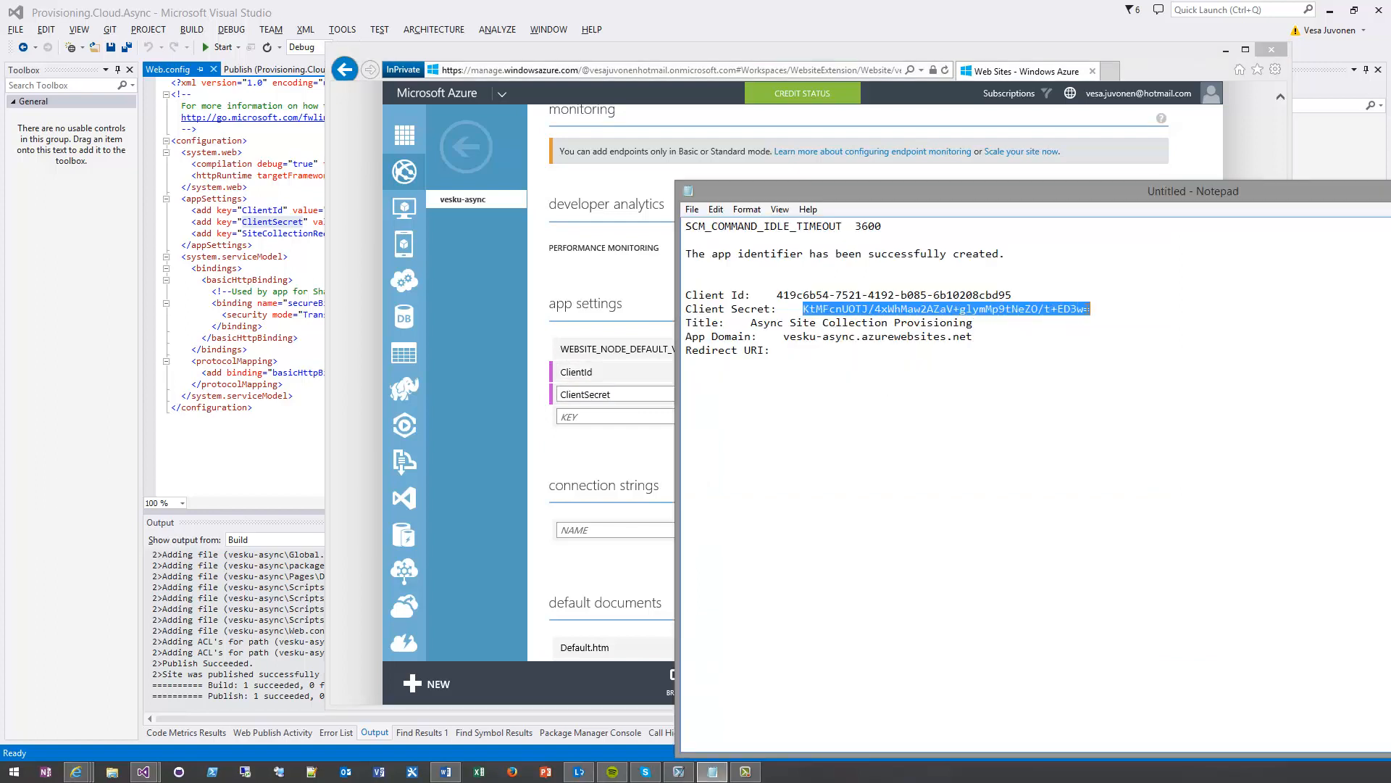
pyautogui.click(650, 278)
pyautogui.click(909, 394)
pyautogui.hotkey('ctrl', 'v')
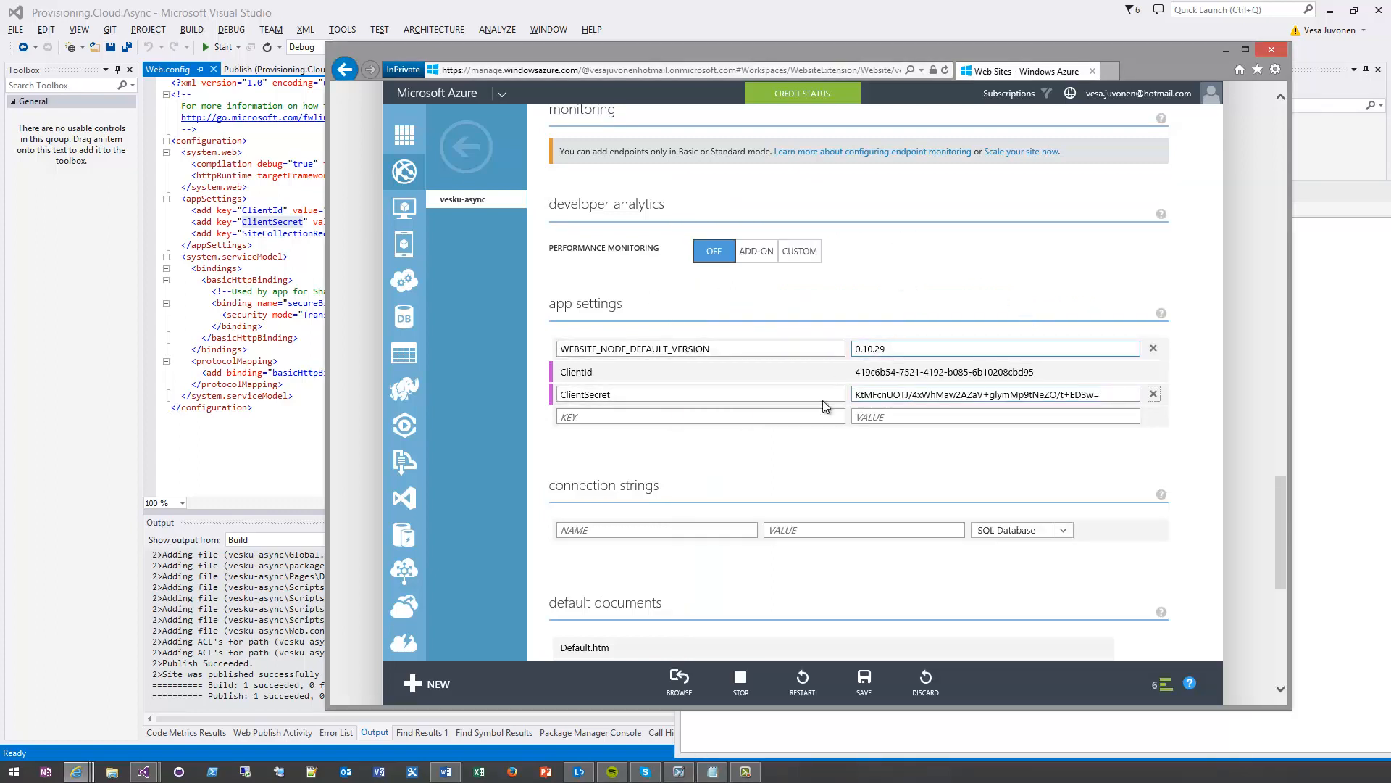
pyautogui.click(863, 685)
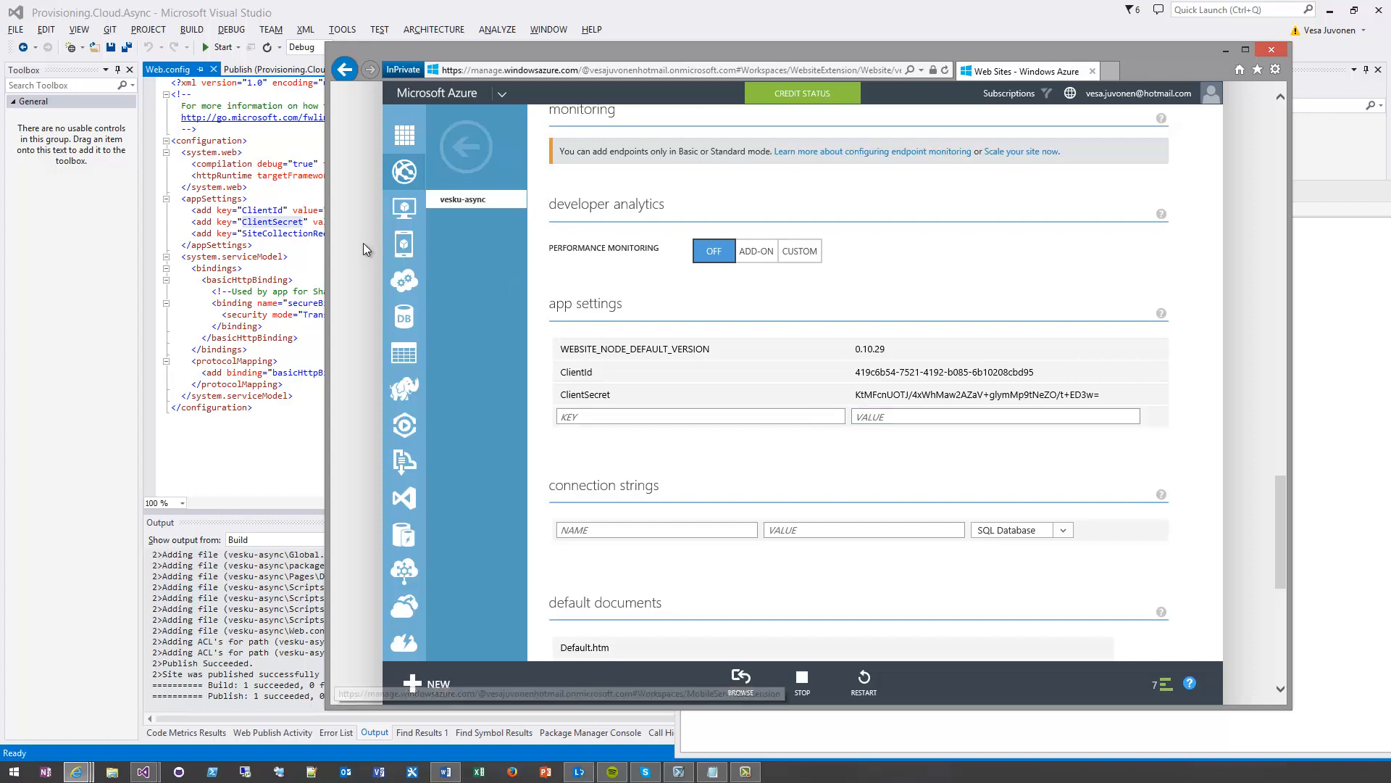
pyautogui.click(292, 250)
pyautogui.click(293, 250)
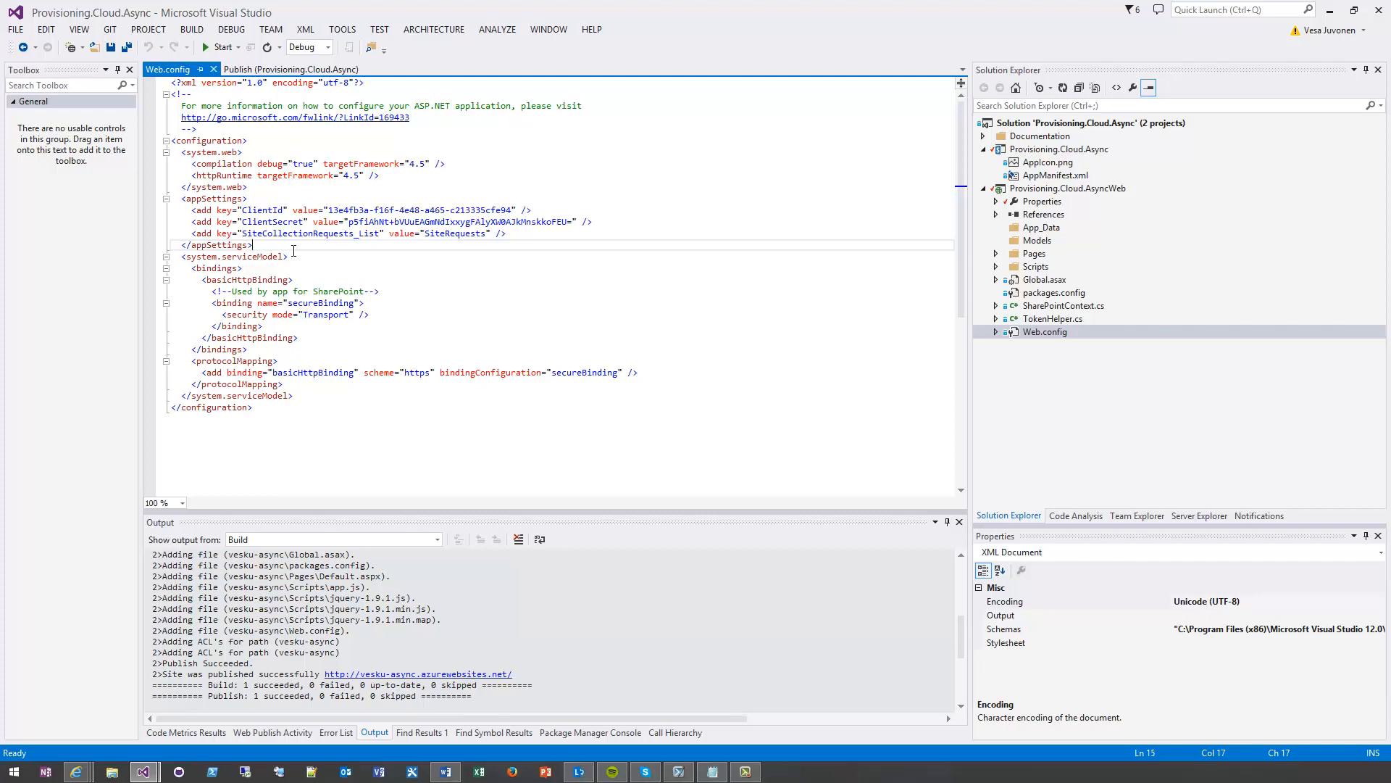
pyautogui.rightClick(1032, 151)
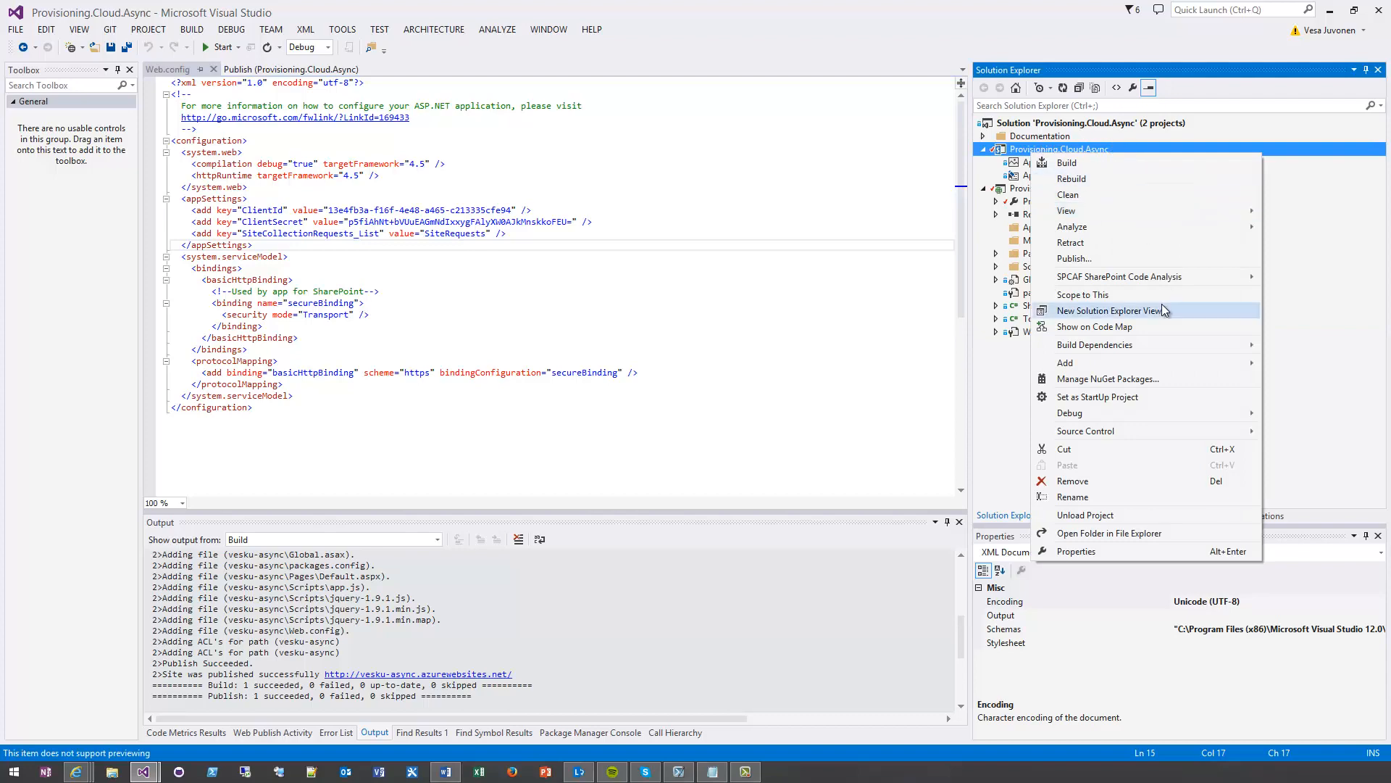
pyautogui.click(1119, 261)
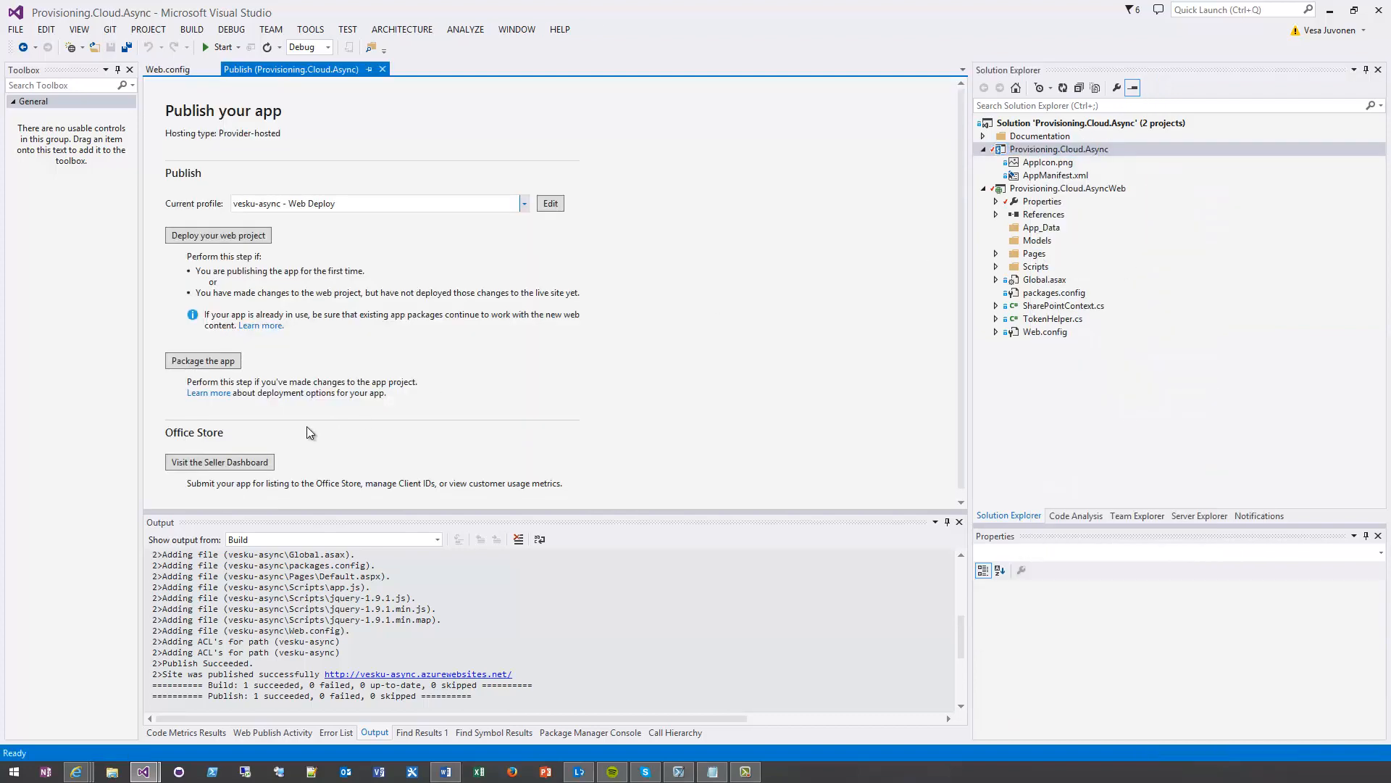
pyautogui.click(214, 362)
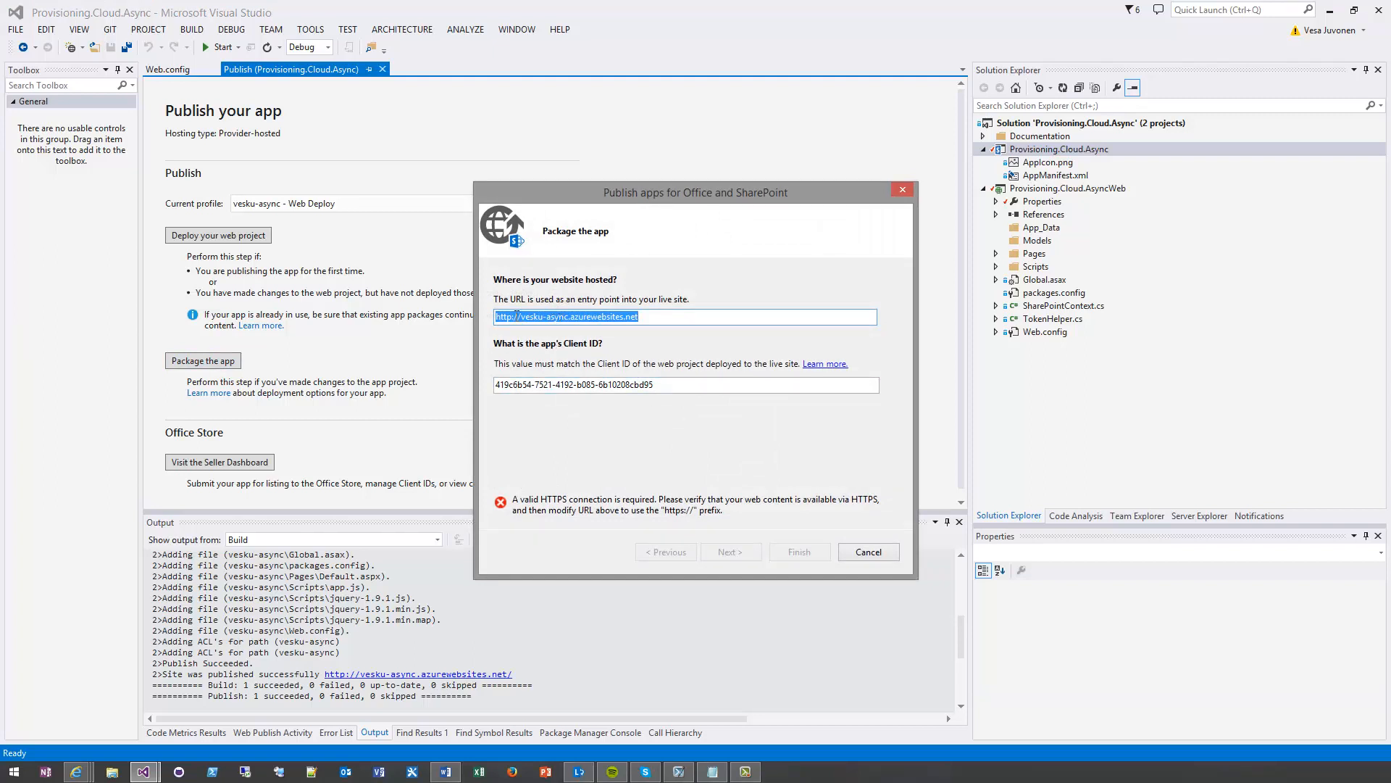
pyautogui.click(513, 317)
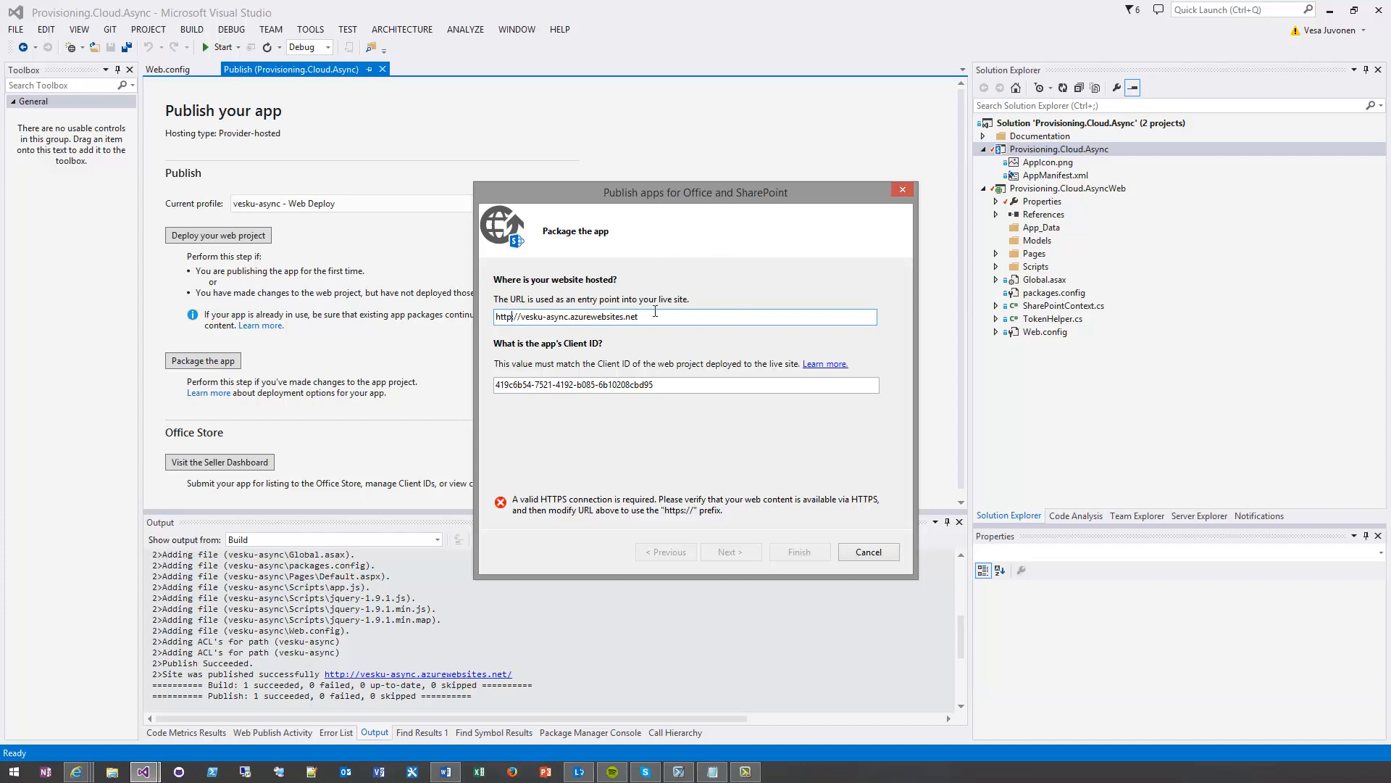
pyautogui.write('s')
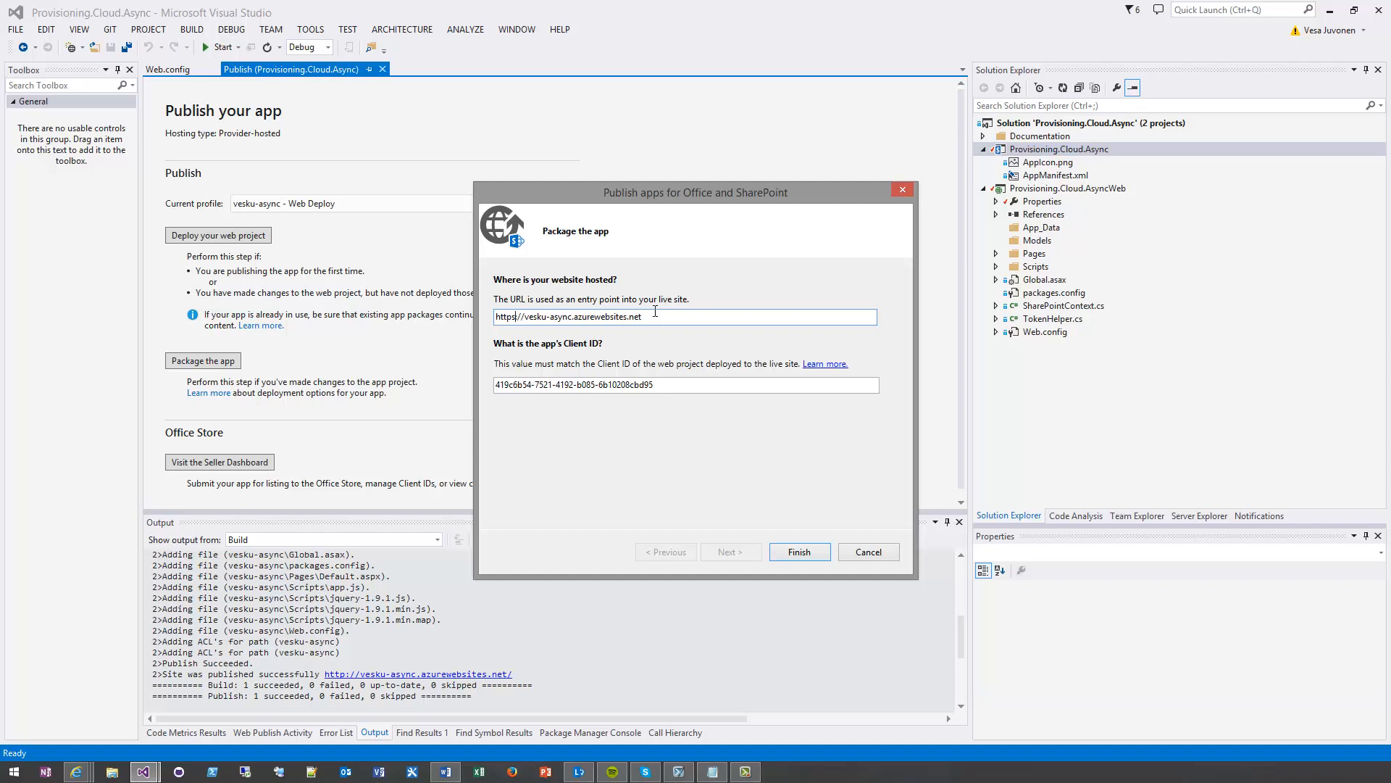
# Compare the app's Client ID in the packaging dialog with the registered client ID in the Notepad notes
pyautogui.click(674, 393)
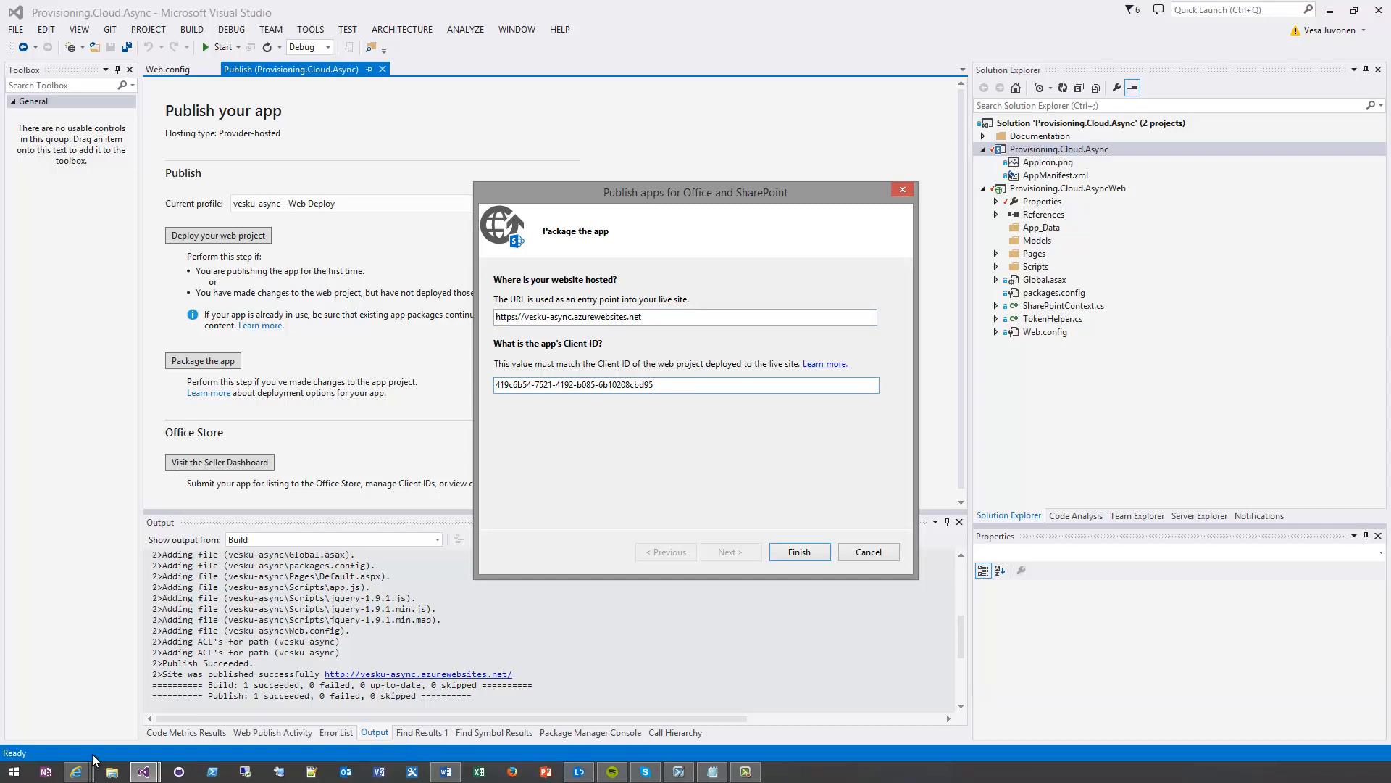
pyautogui.moveTo(78, 772)
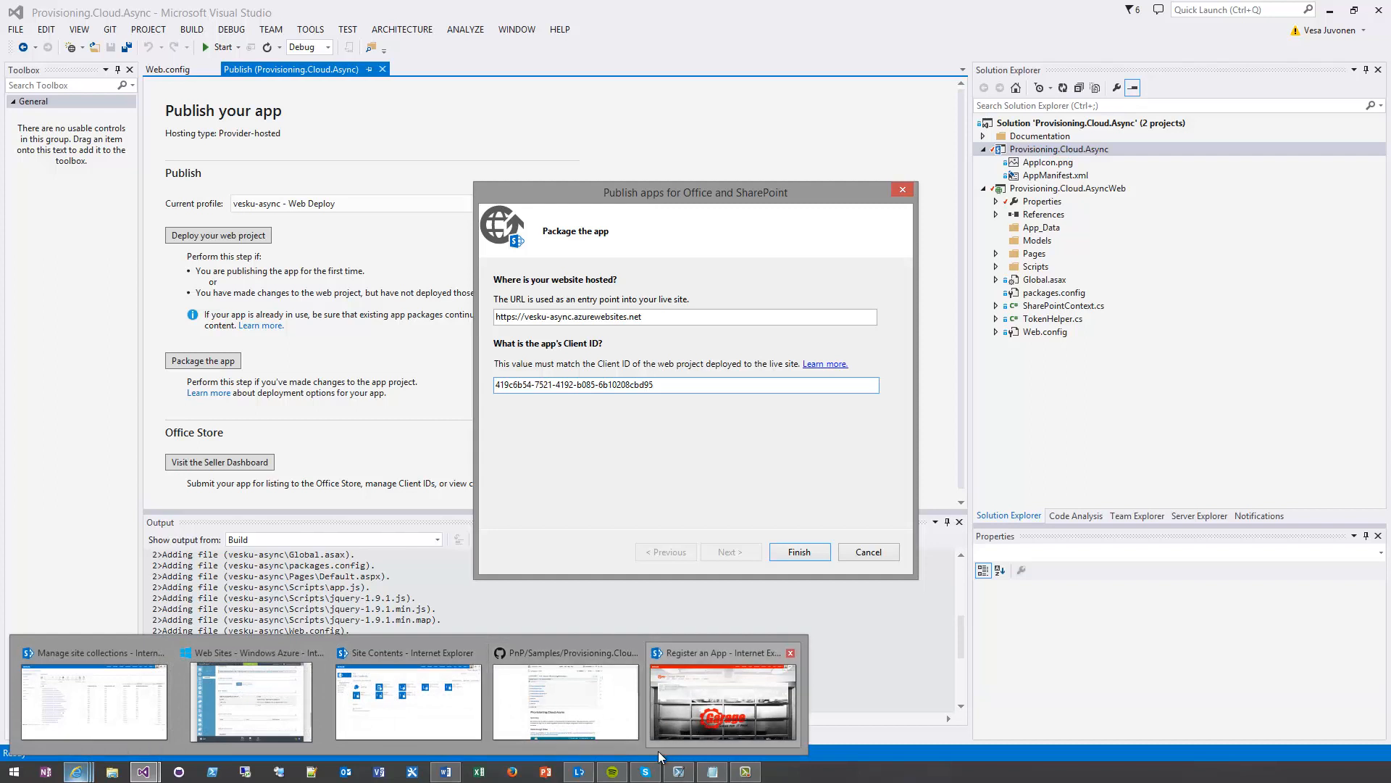
pyautogui.click(713, 771)
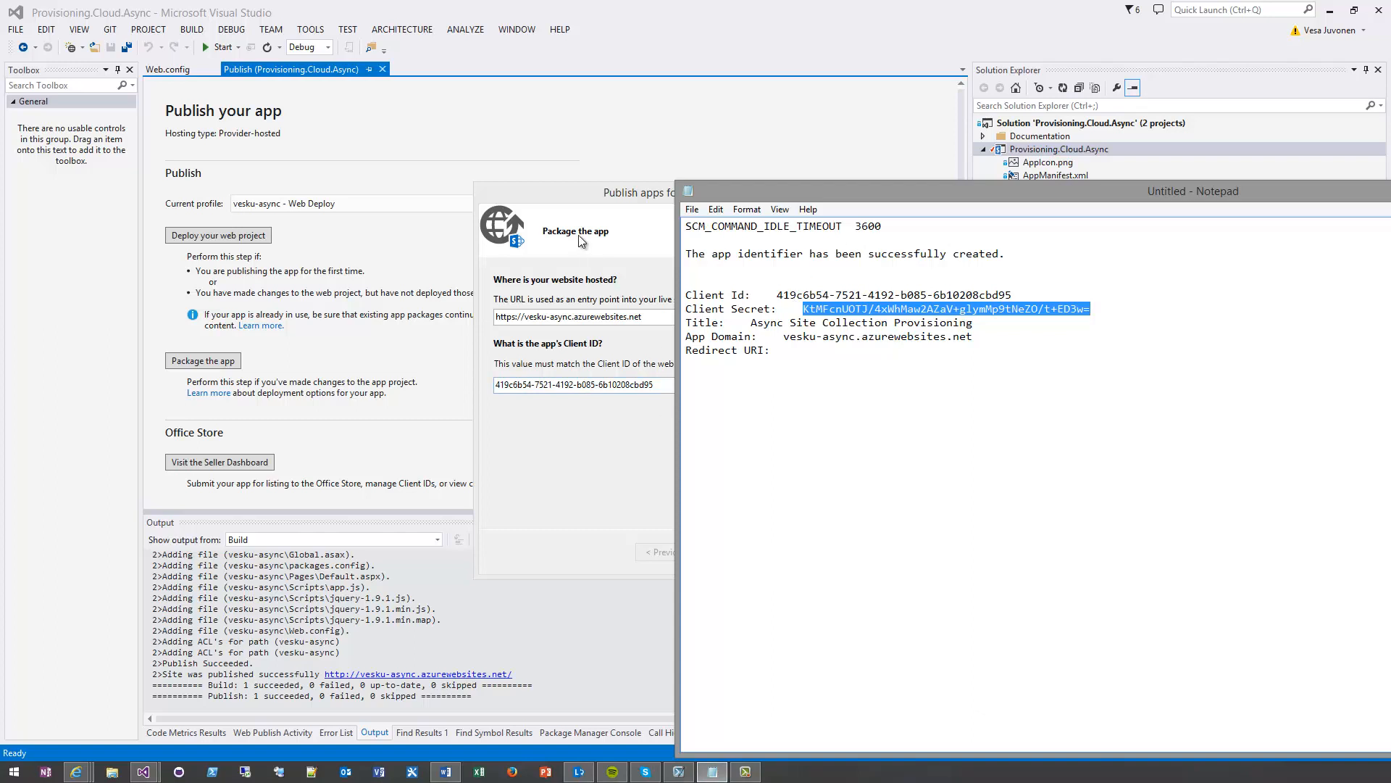
pyautogui.click(570, 198)
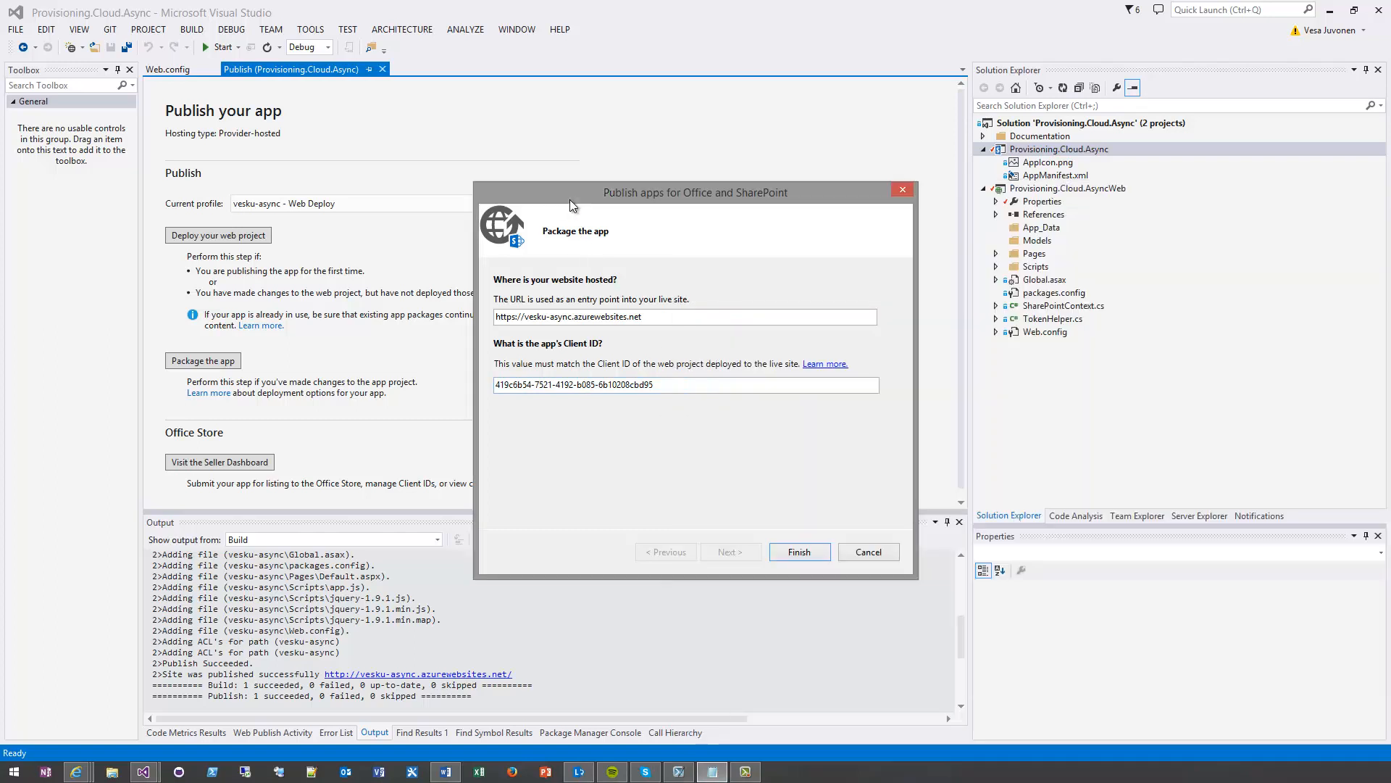
# Finish packaging the Provisioning.Cloud.Async app and locate the generated .app file in its 1.0.0.0 output folder
pyautogui.click(804, 552)
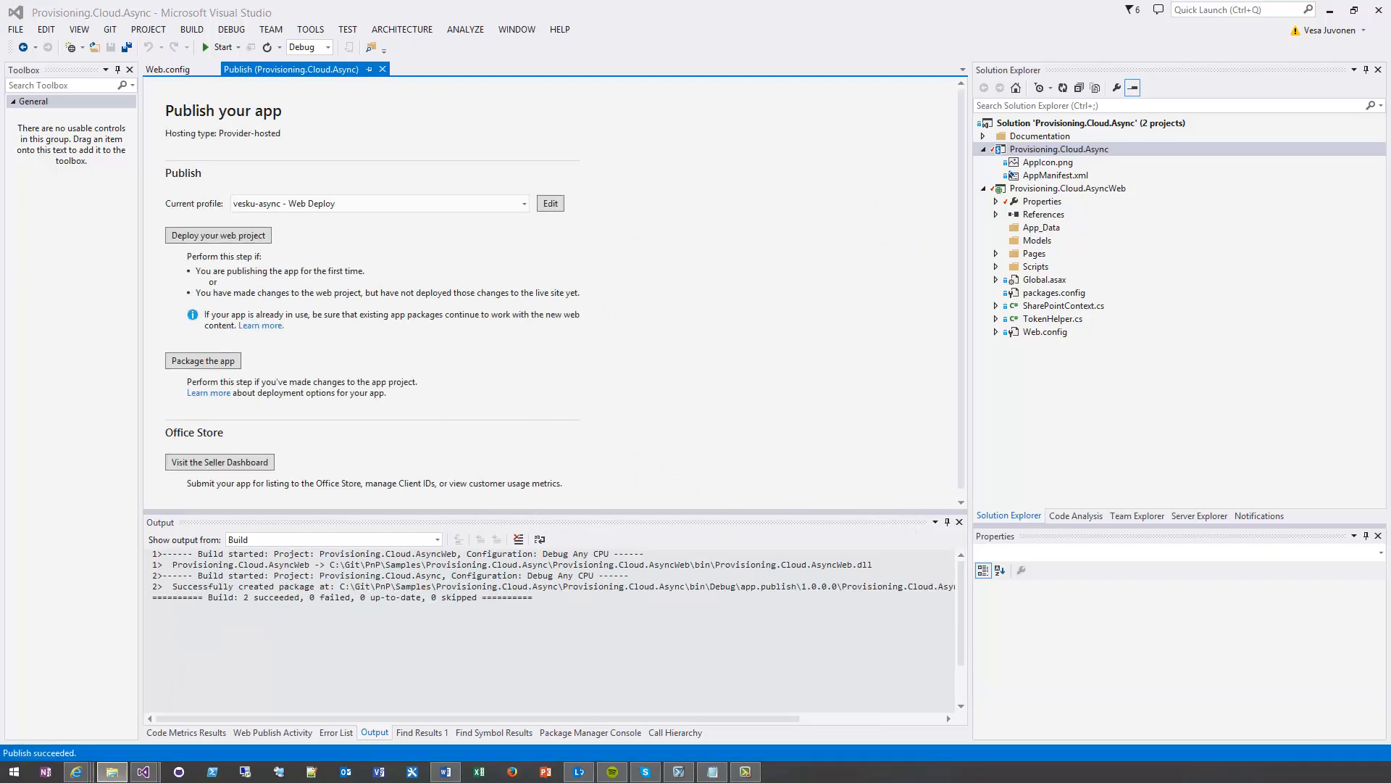
pyautogui.moveTo(1390, 137); pyautogui.dragTo(376, 154)
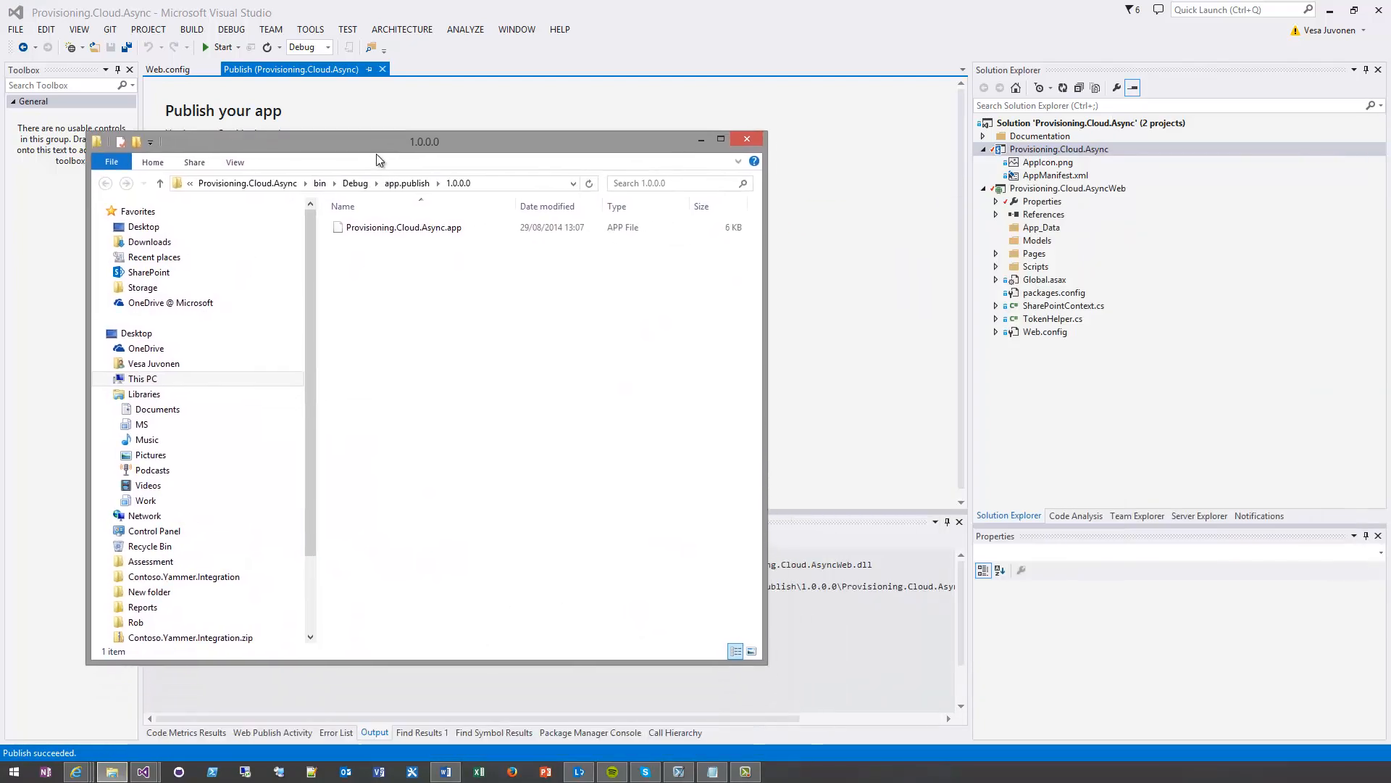
pyautogui.click(387, 231)
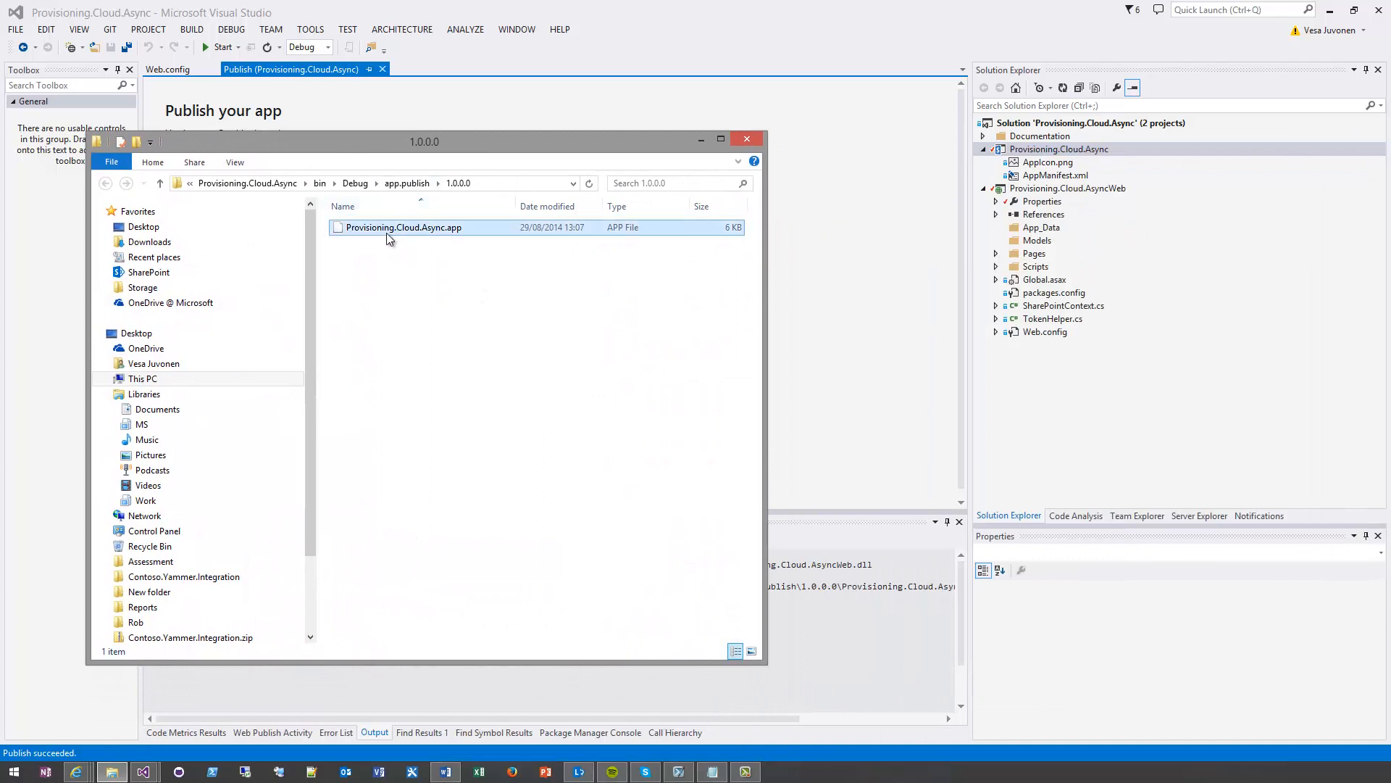
pyautogui.click(406, 279)
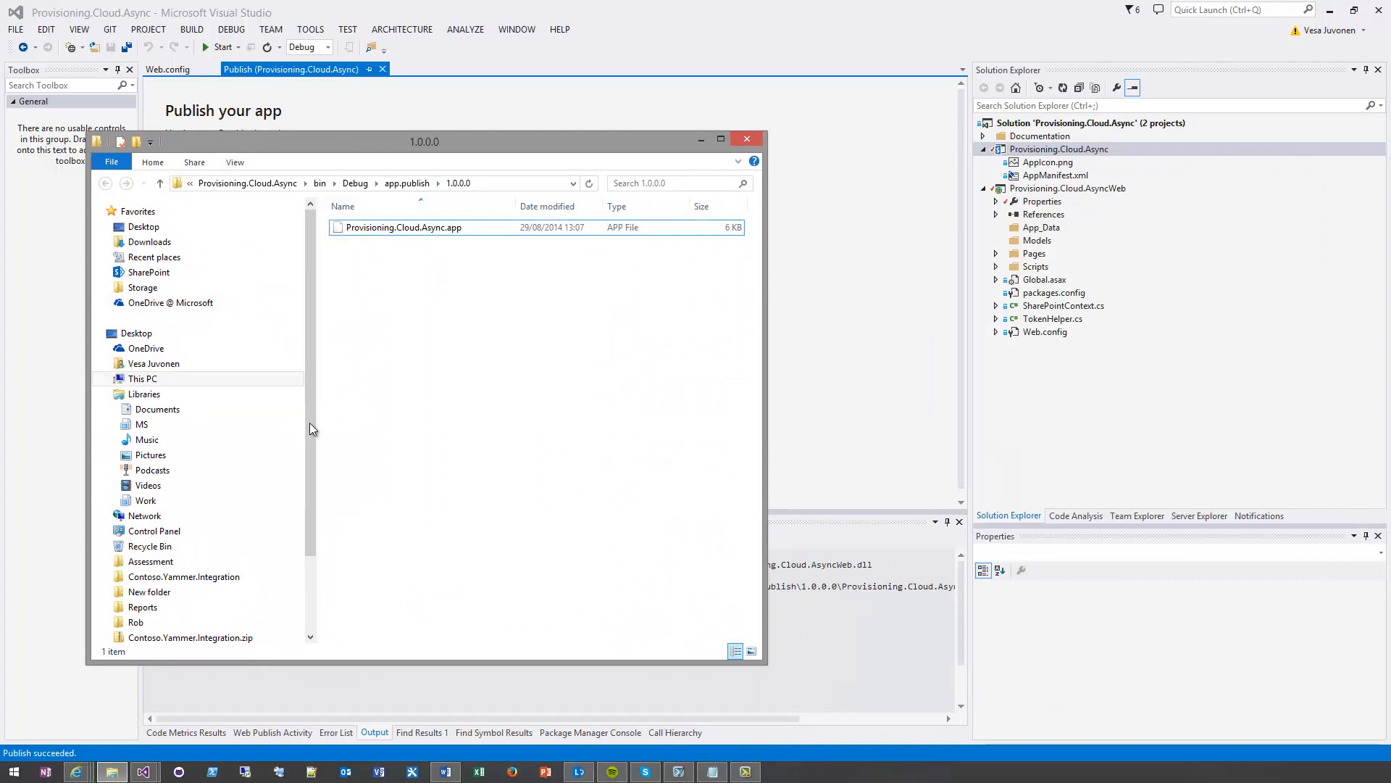
# Switch to Internet Explorer, go to the app catalog's Apps for SharePoint library and start a document upload
pyautogui.moveTo(77, 774)
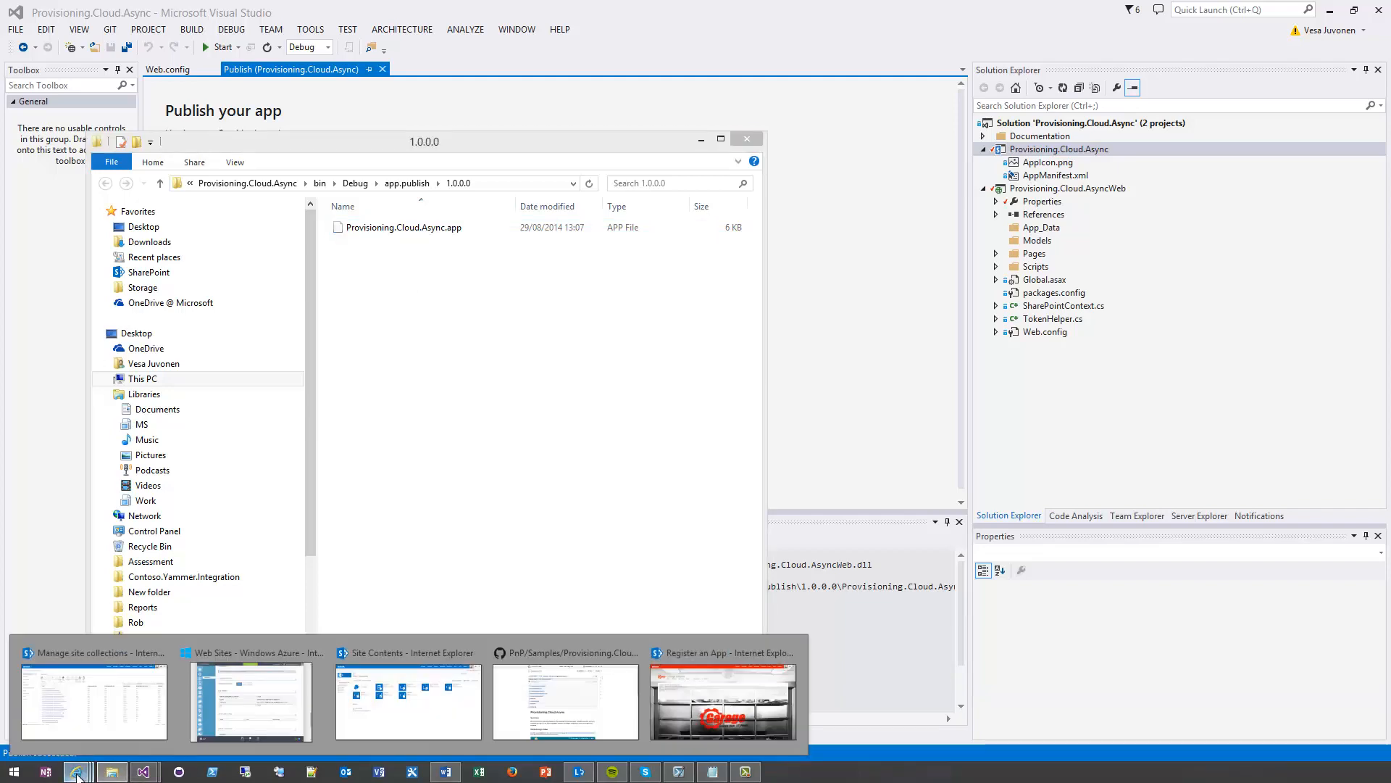
pyautogui.click(382, 690)
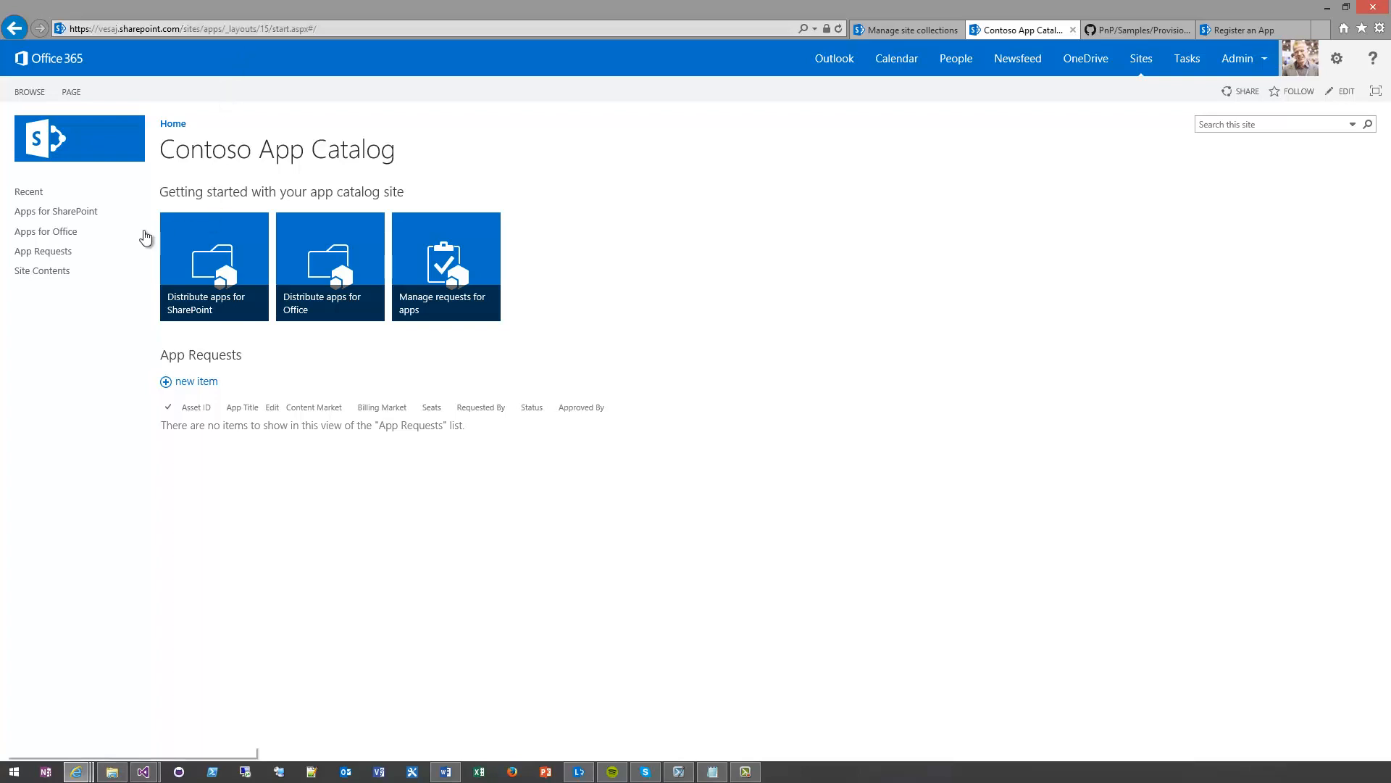
pyautogui.click(93, 217)
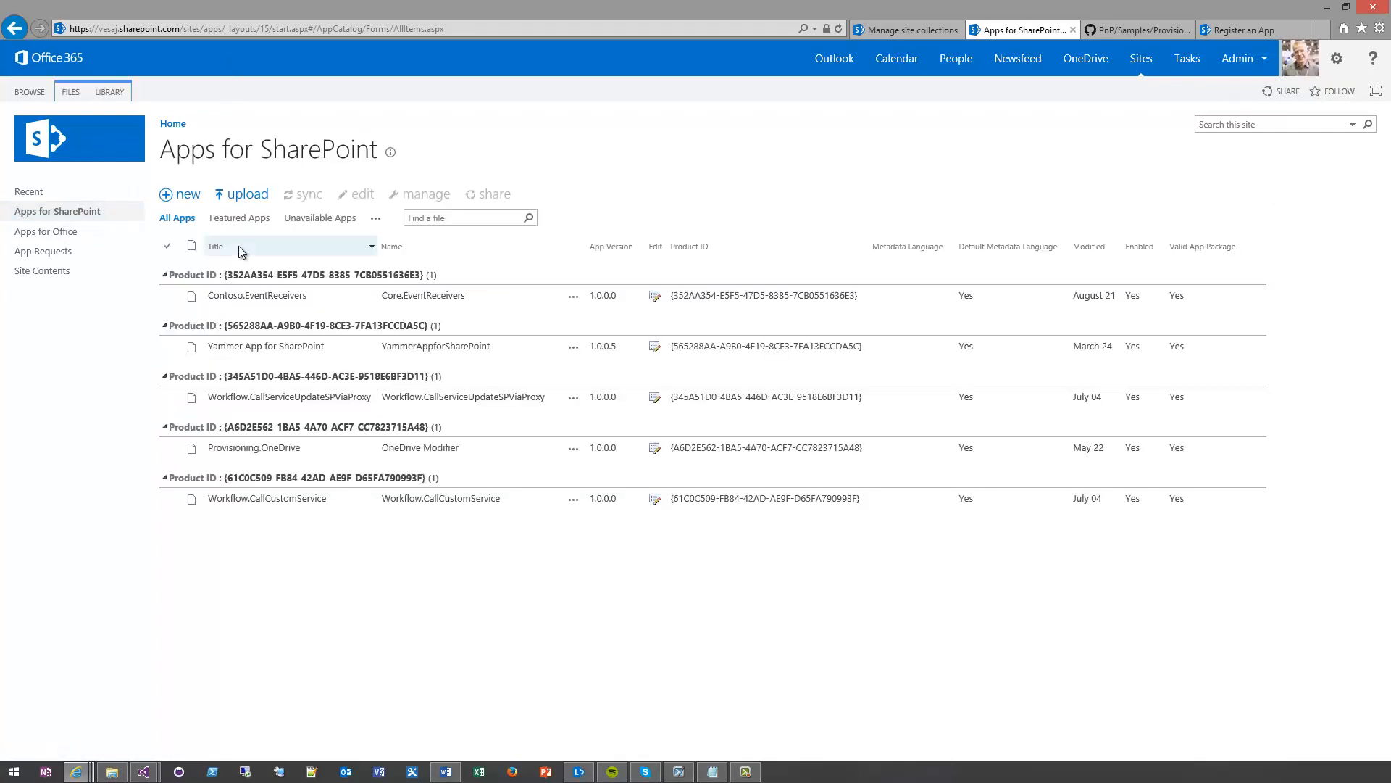
pyautogui.click(246, 200)
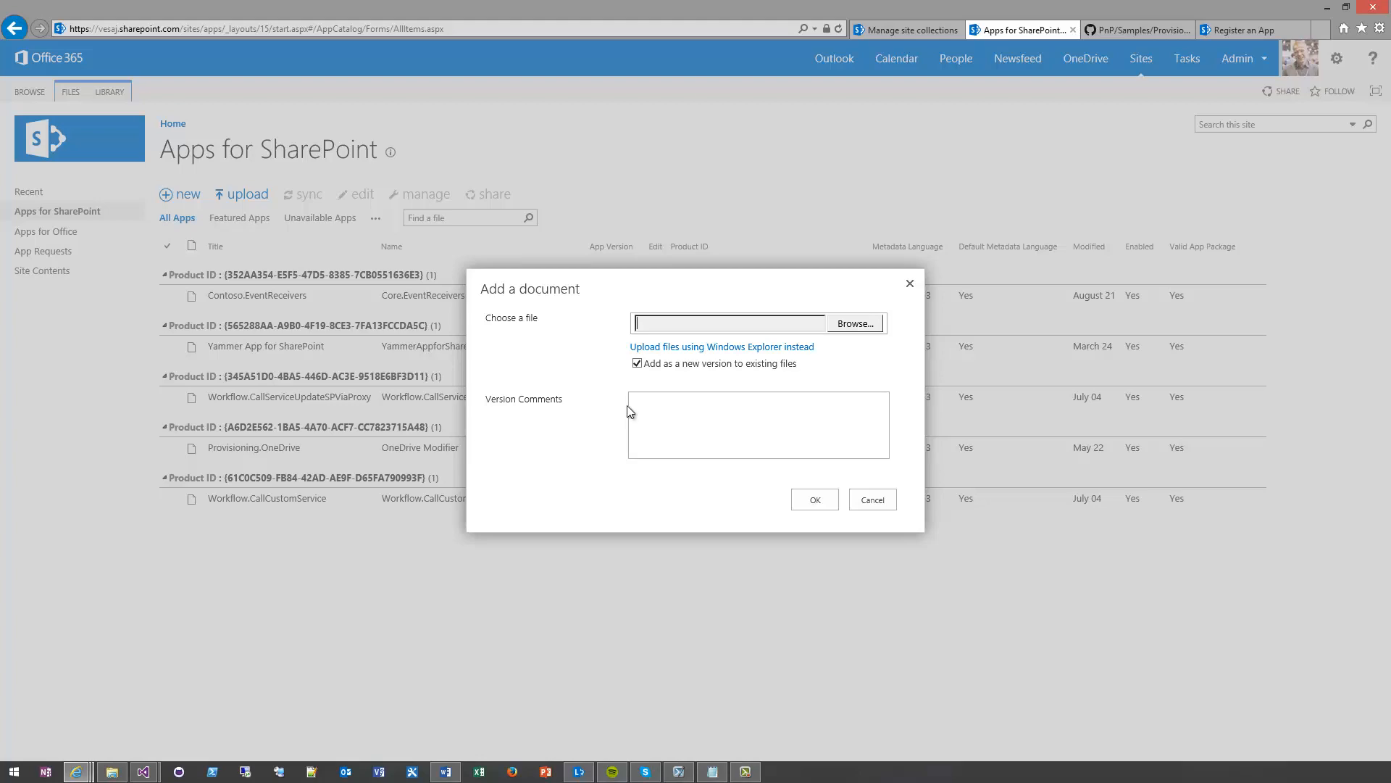
# Upload Provisioning.Cloud.Async.app from the project's bin\Debug\app.publish\1.0.0.0 folder, using the folder path copied from File Explorer
pyautogui.click(851, 323)
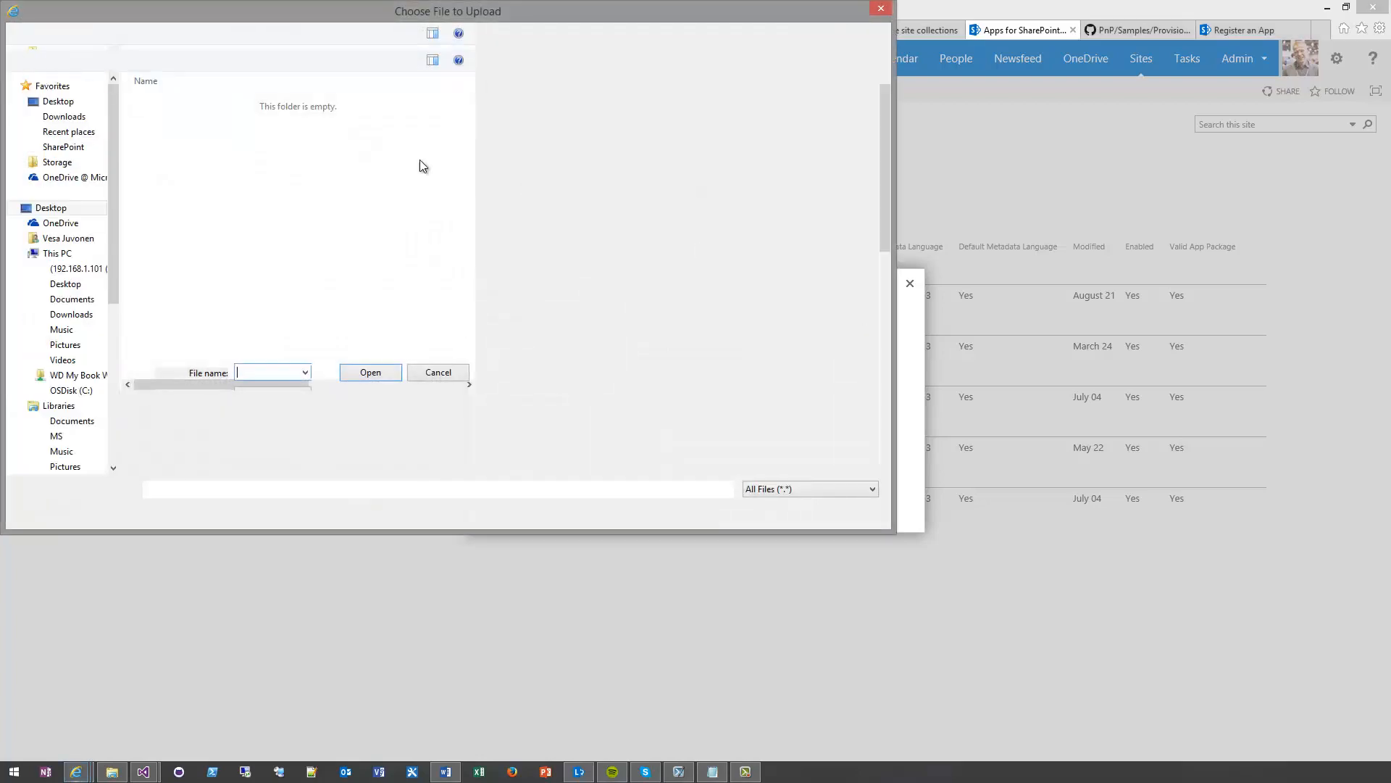
pyautogui.moveTo(406, 20); pyautogui.dragTo(454, 32)
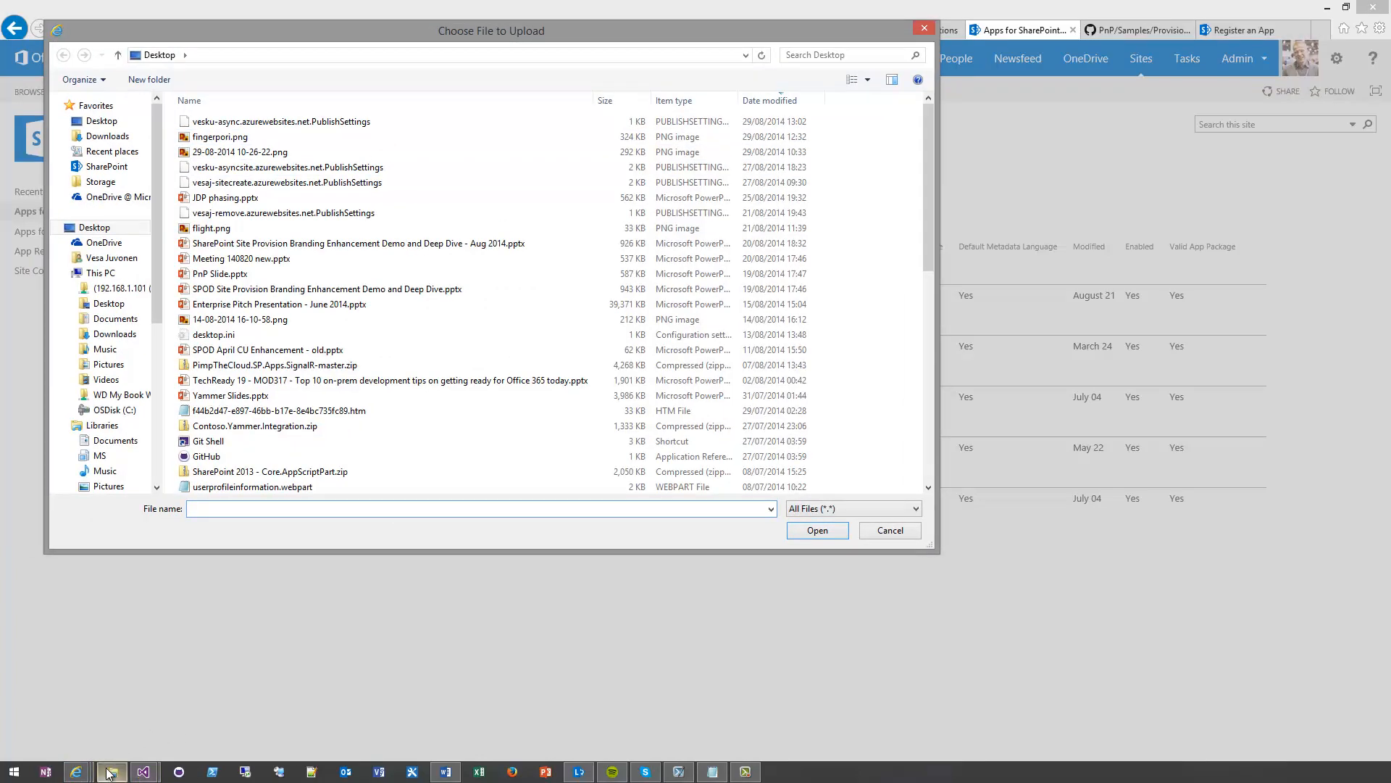
pyautogui.click(111, 772)
pyautogui.click(479, 183)
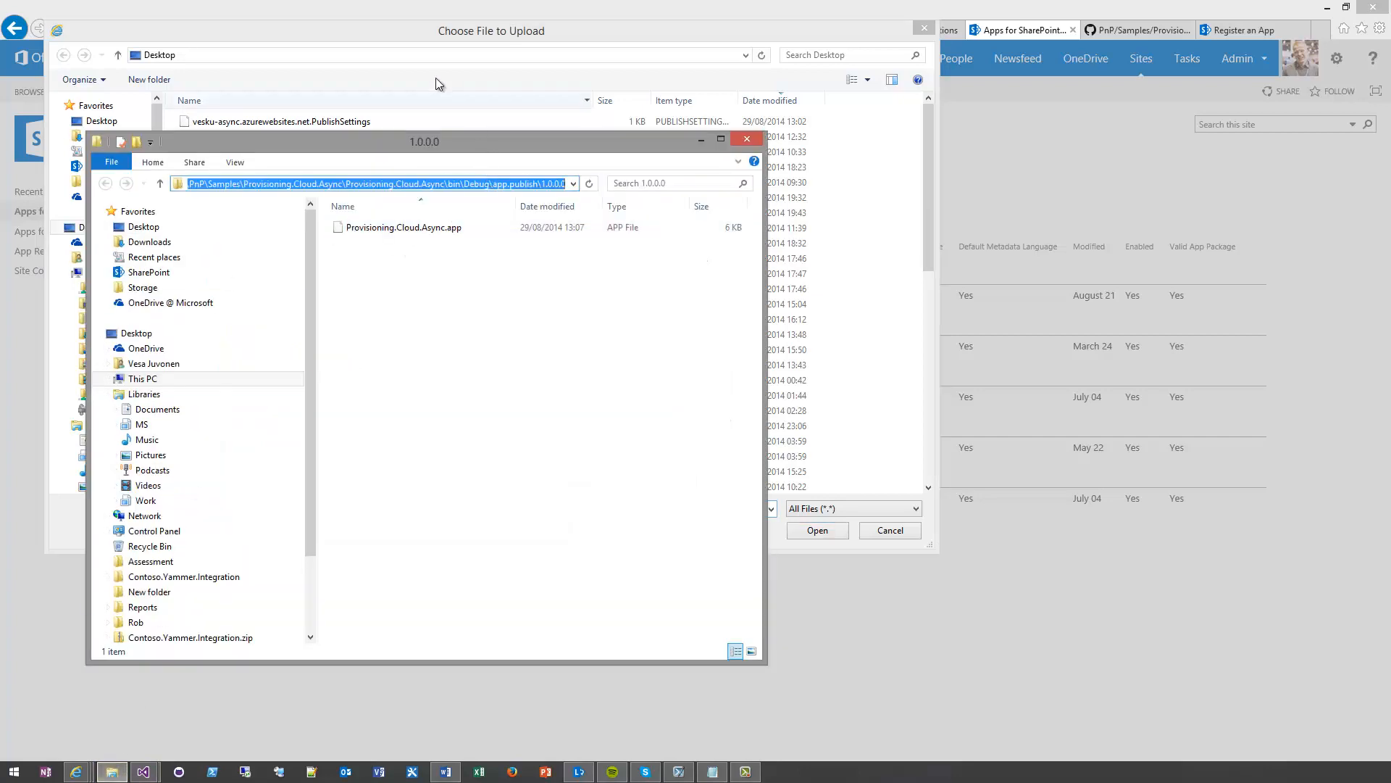
pyautogui.click(403, 55)
pyautogui.write('C:\\Git\\PnP\\Samples\\Provisioning.Cloud.Async\\Provisioning.Cloud.Async\\bin\\Debug\\app.publish\\1.0.0.0')
pyautogui.press('Return')
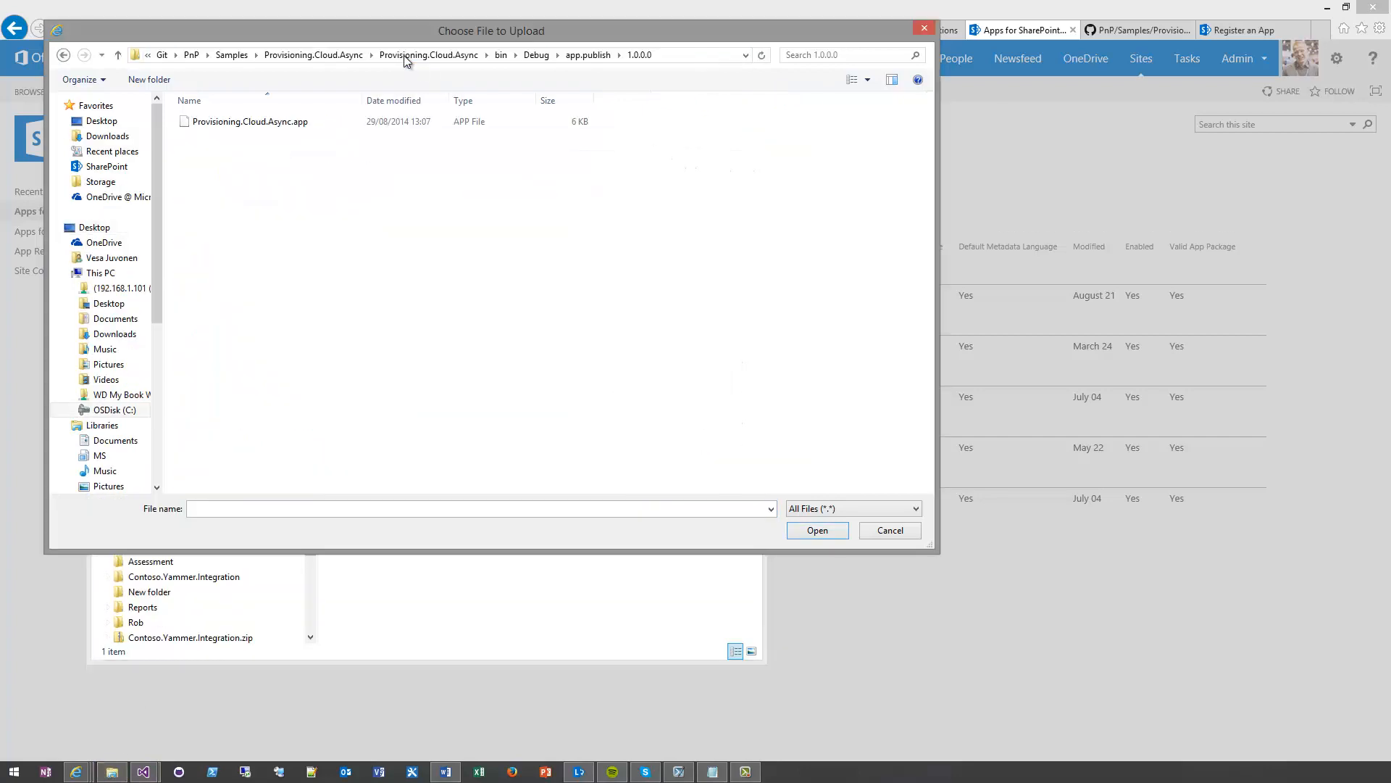
pyautogui.click(247, 121)
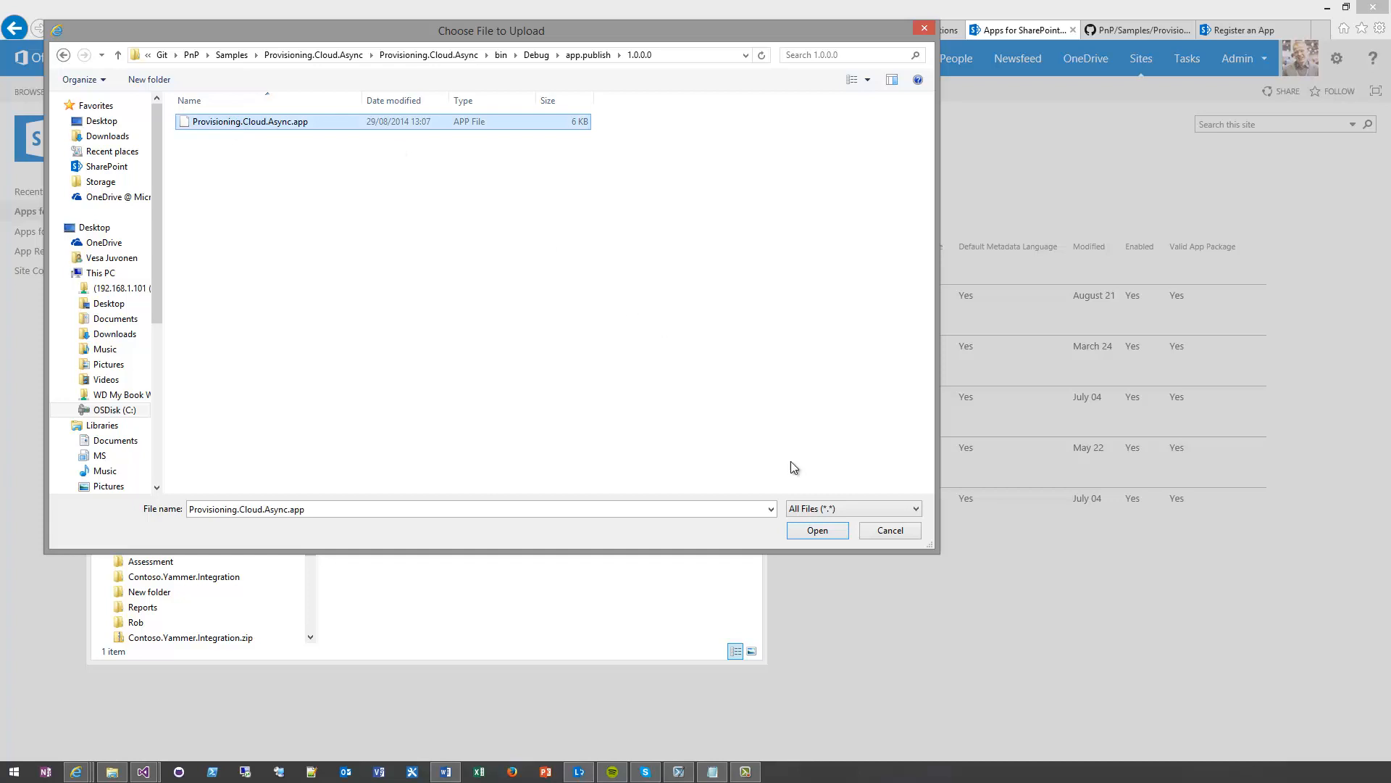
pyautogui.click(815, 531)
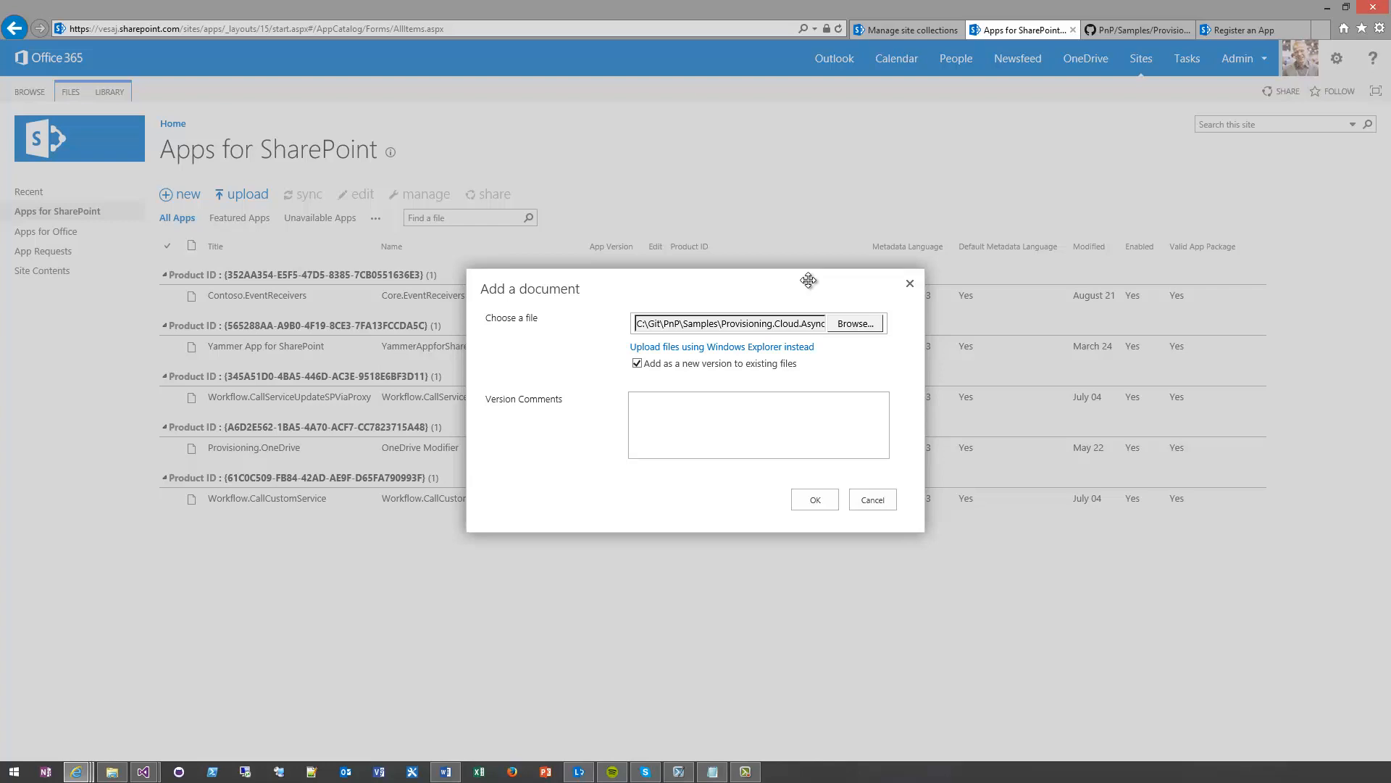
pyautogui.click(817, 503)
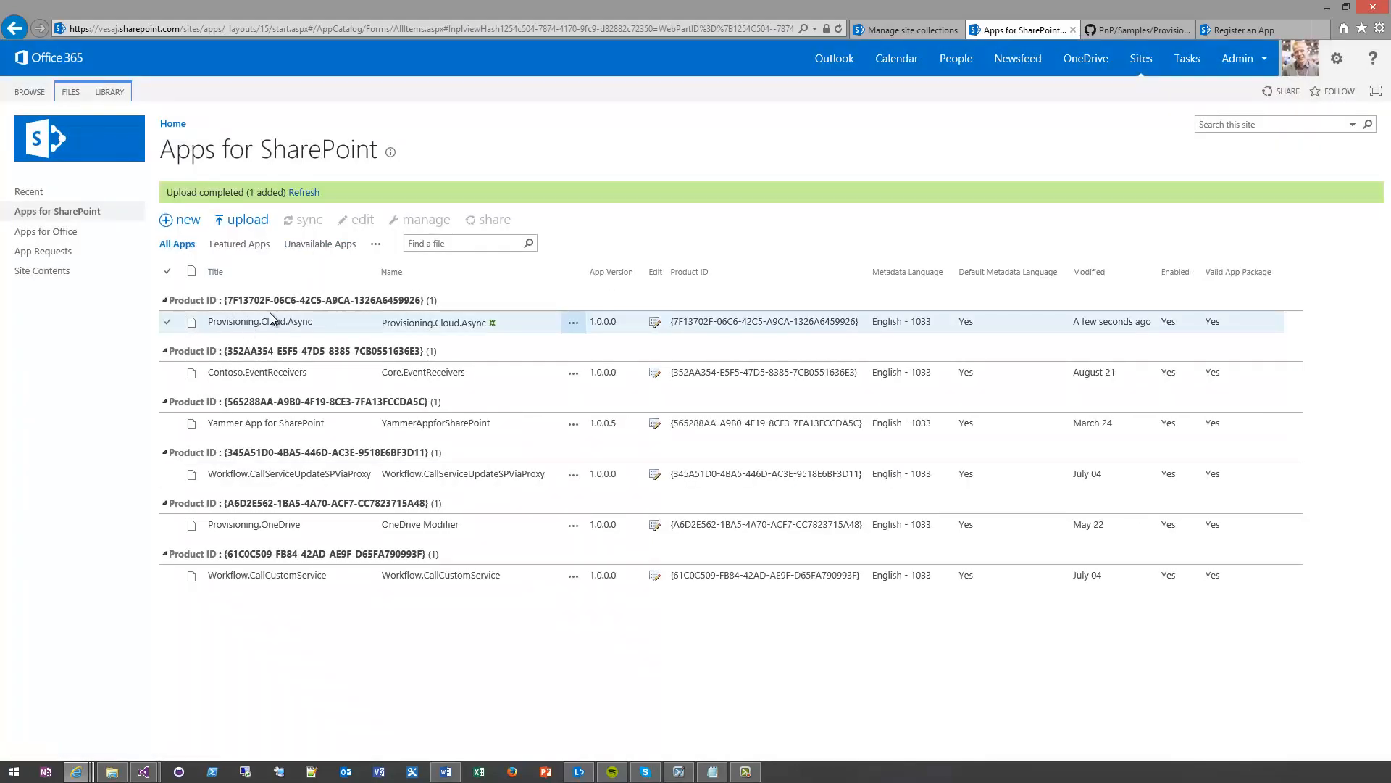
# Examine the uploaded Provisioning.Cloud.Async app's properties, including its description, URL, Enabled and Featured settings
pyautogui.click(656, 319)
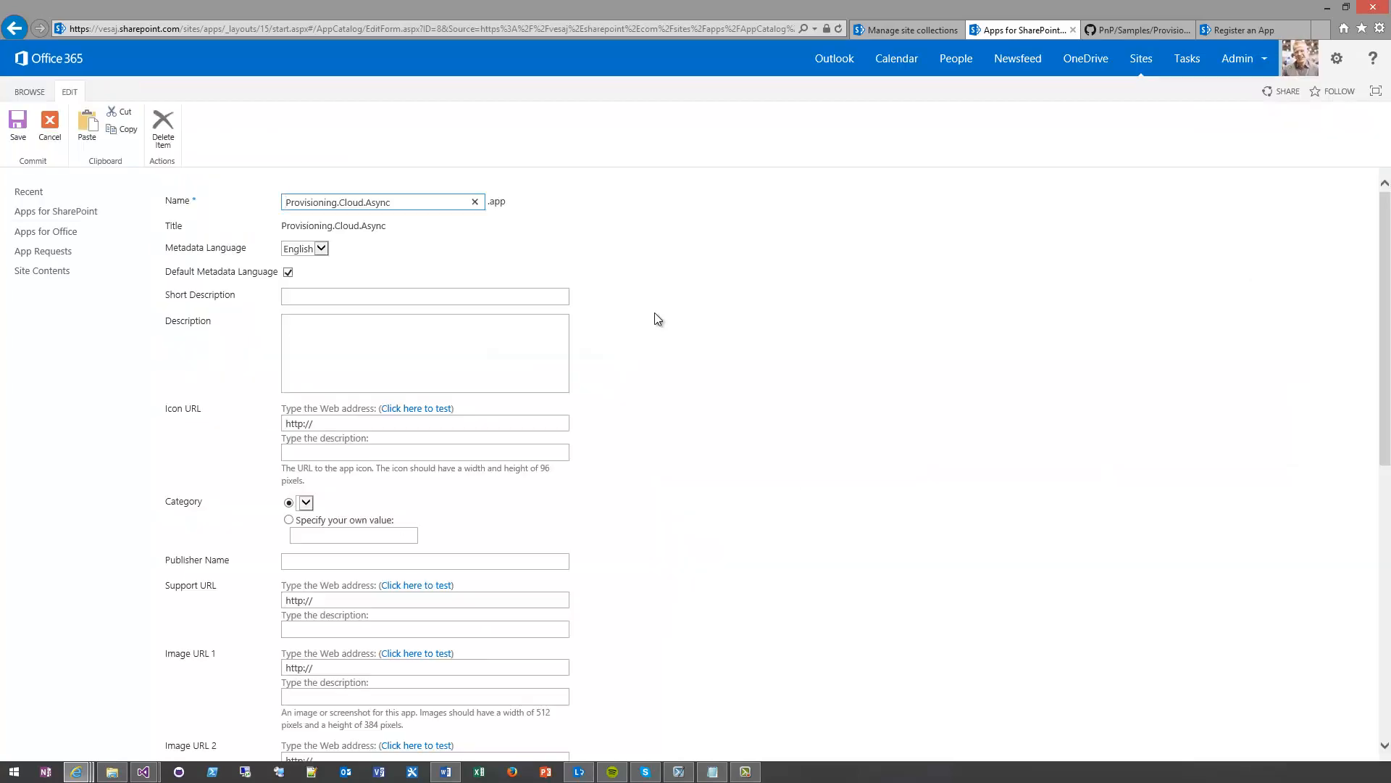
pyautogui.click(338, 362)
pyautogui.scroll(-3, 210, 442)
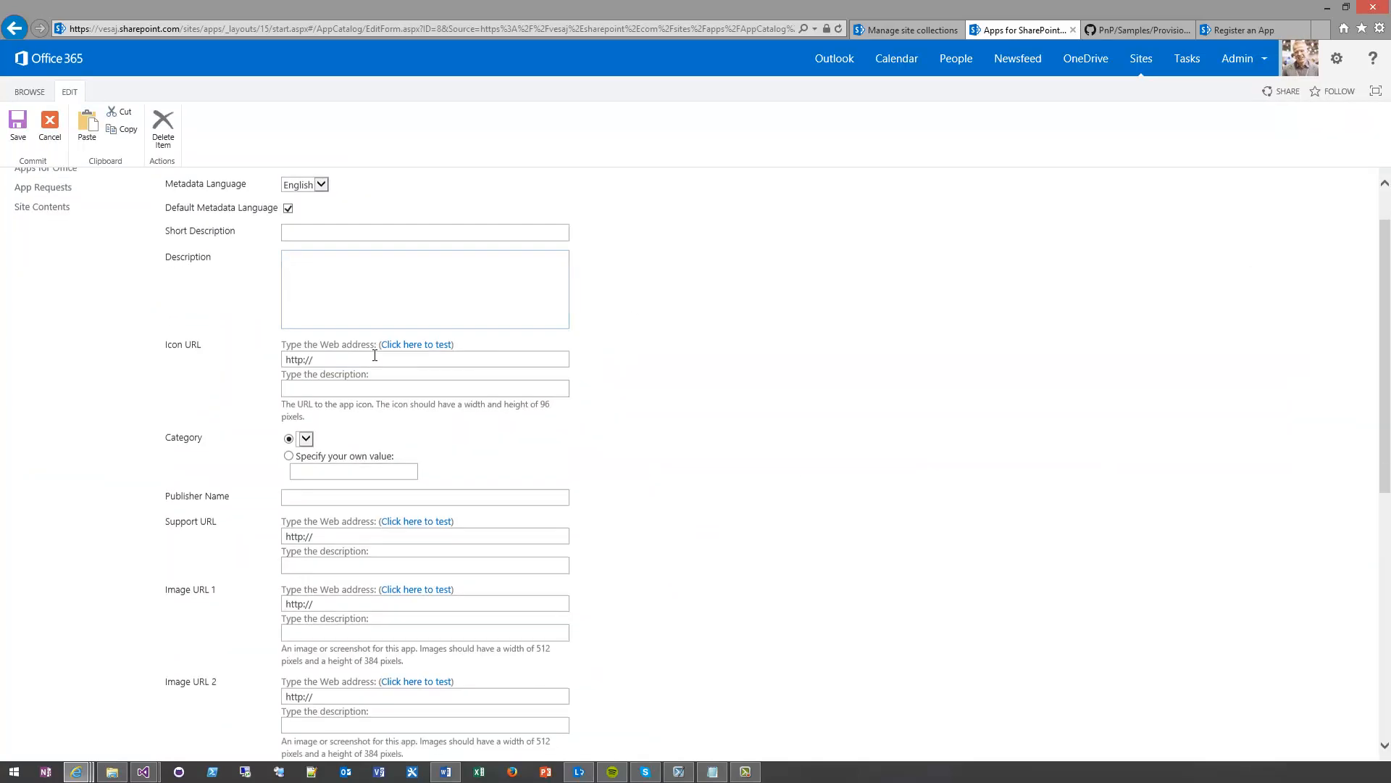
pyautogui.scroll(-5, 203, 434)
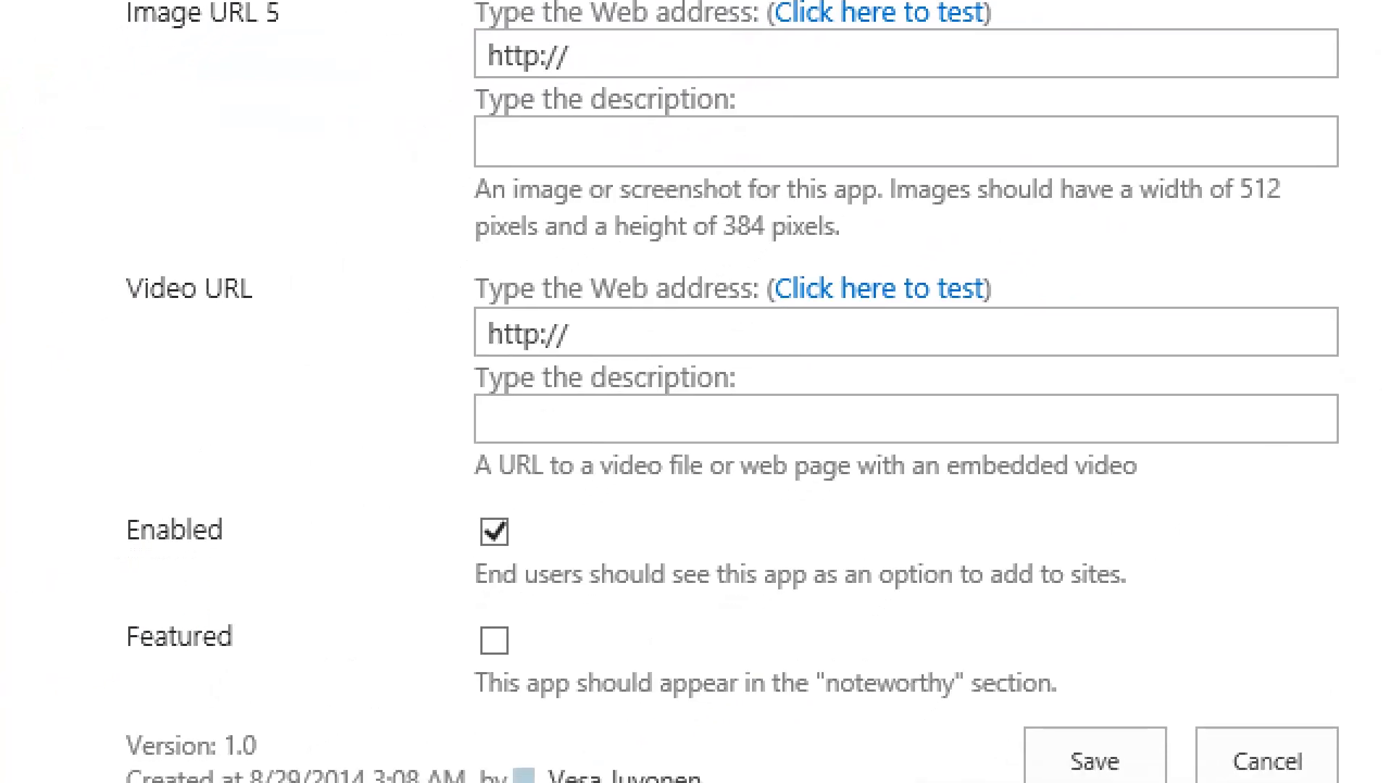
pyautogui.moveTo(84, 480)
pyautogui.mouseDown()
pyautogui.moveTo(411, 583)
pyautogui.moveTo(1171, 629)
pyautogui.mouseUp()
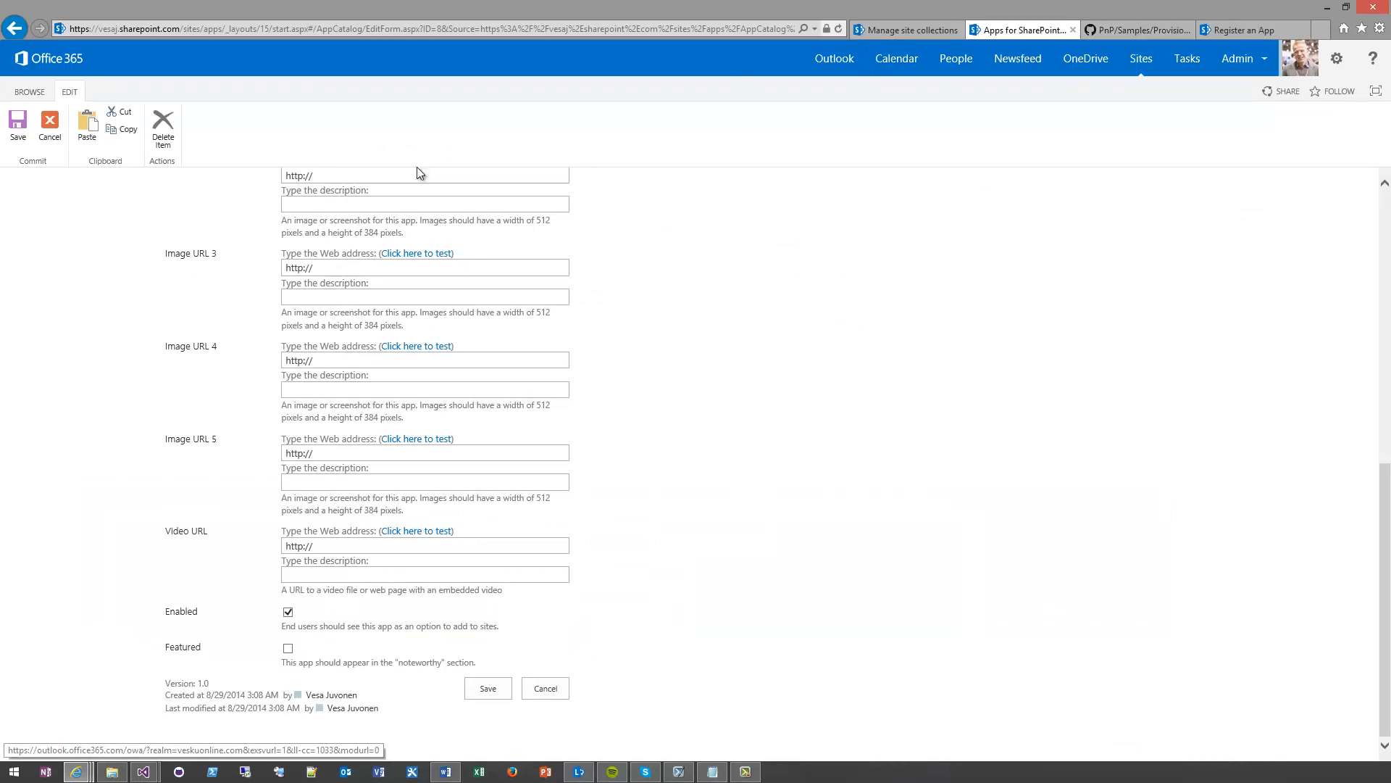
# Open the team site at /sites/team on the SharePoint tenant in place of the app registration page
pyautogui.click(1241, 29)
pyautogui.click(231, 28)
pyautogui.moveTo(184, 29); pyautogui.dragTo(381, 29)
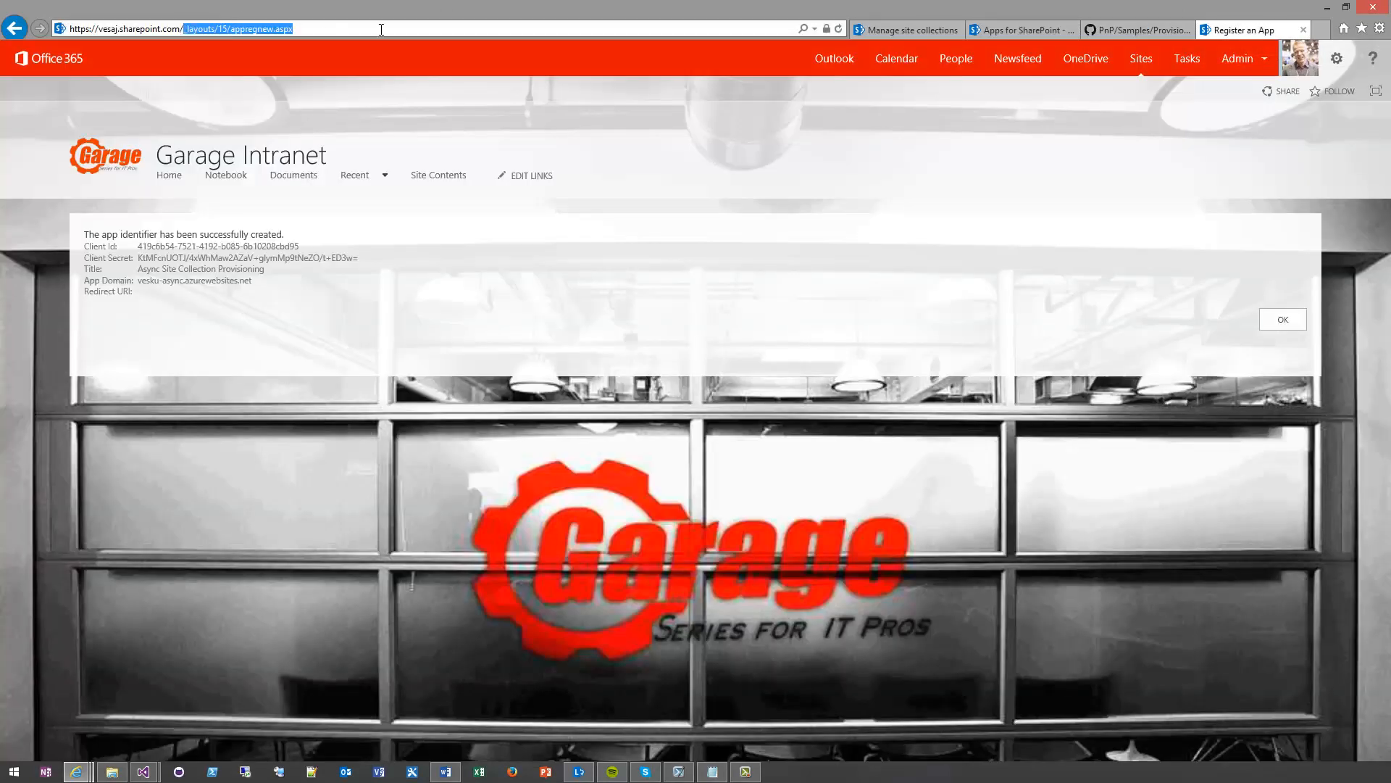
pyautogui.write('s')
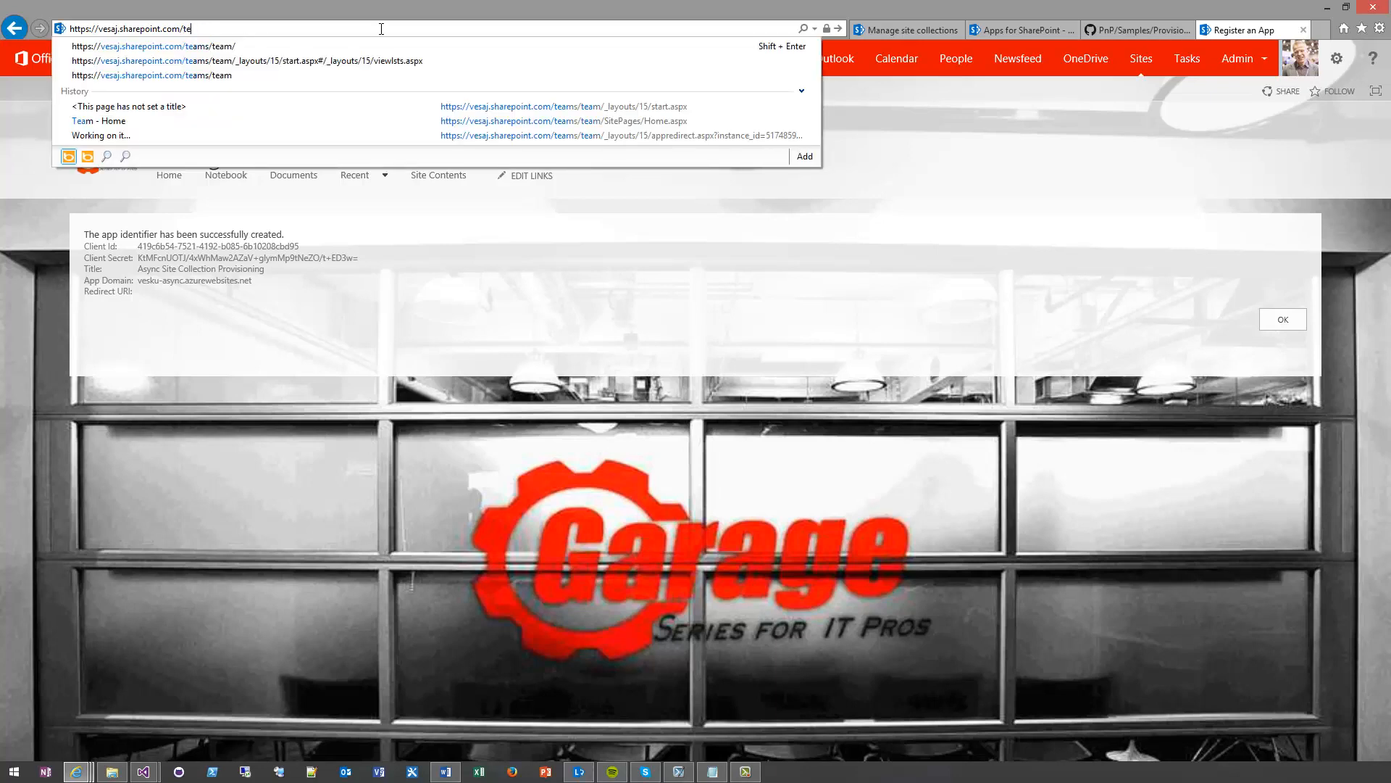
pyautogui.write('ites/team')
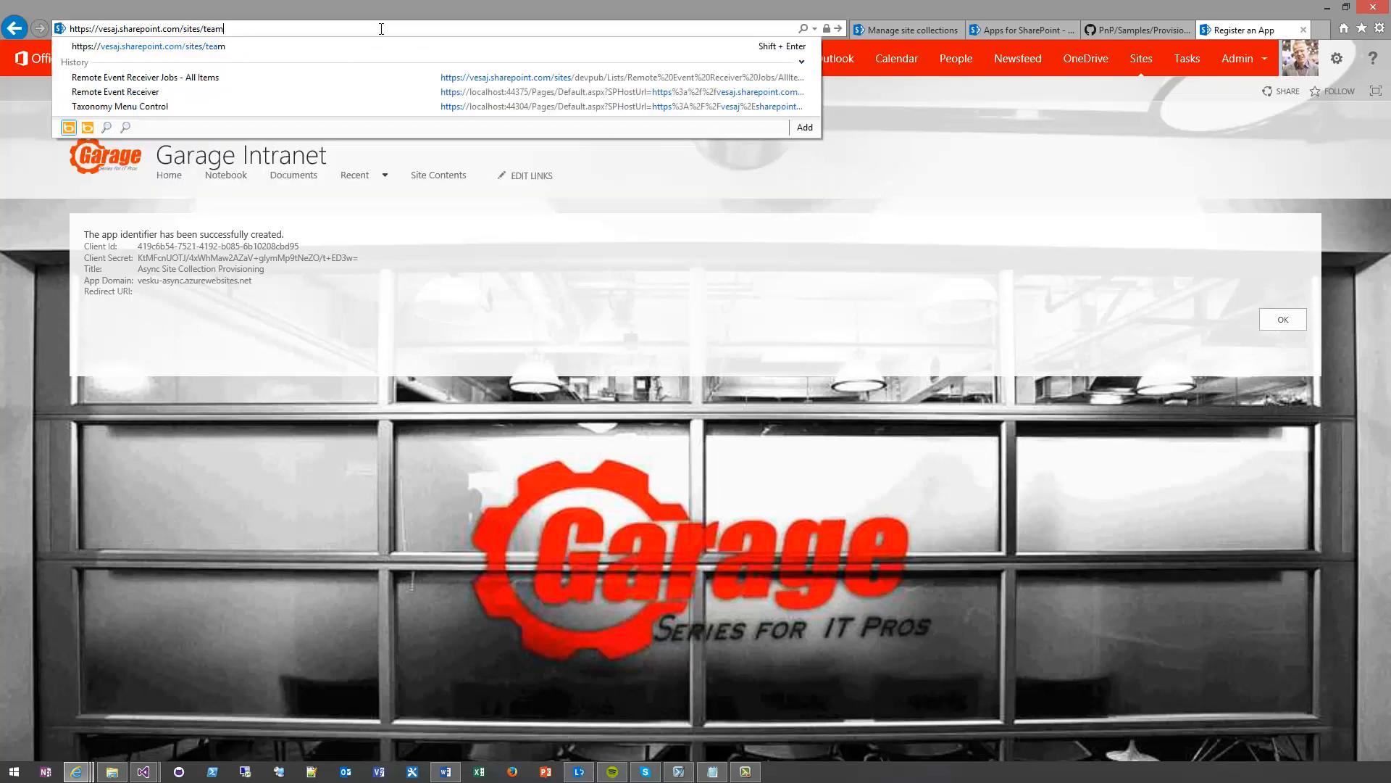
pyautogui.press('Return')
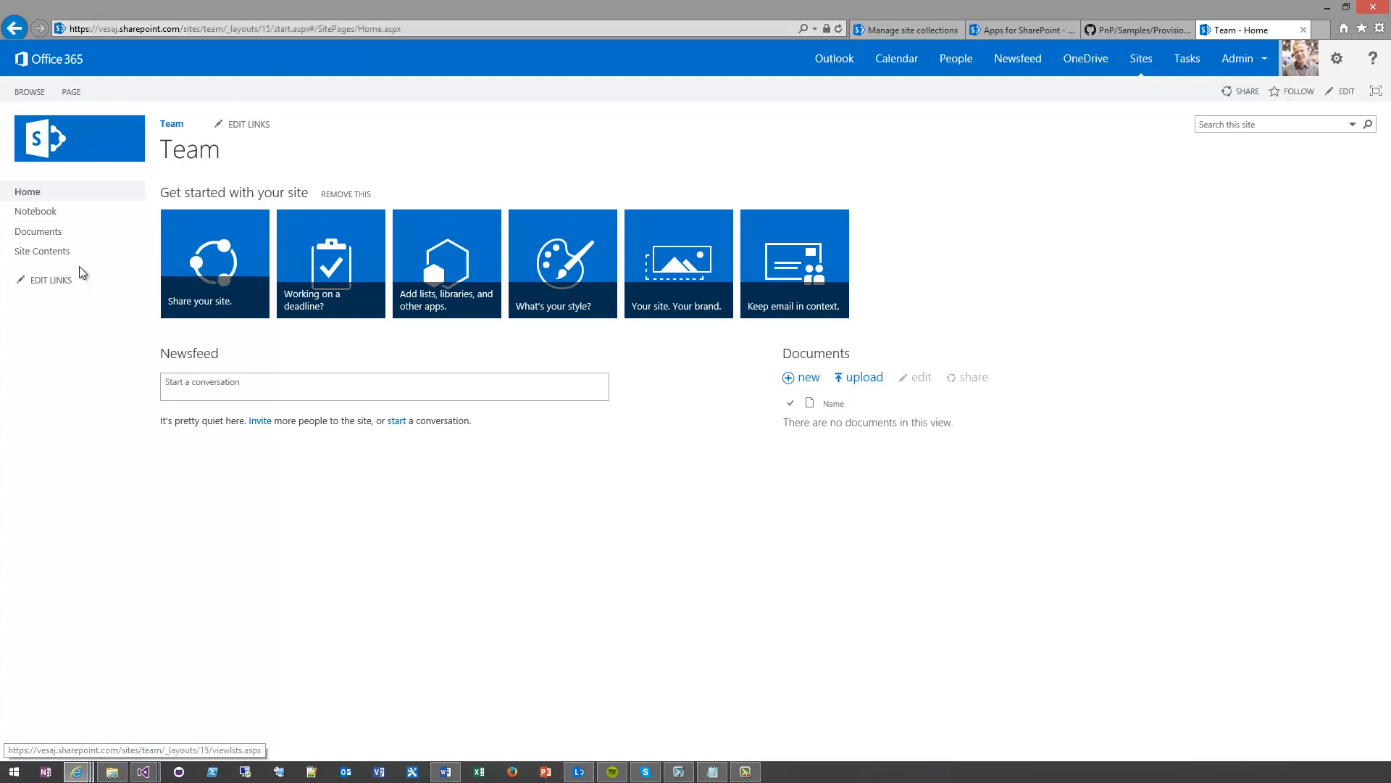
# Add the Provisioning.Cloud.Async app to the team site, review its requested permissions and trust it
pyautogui.click(51, 255)
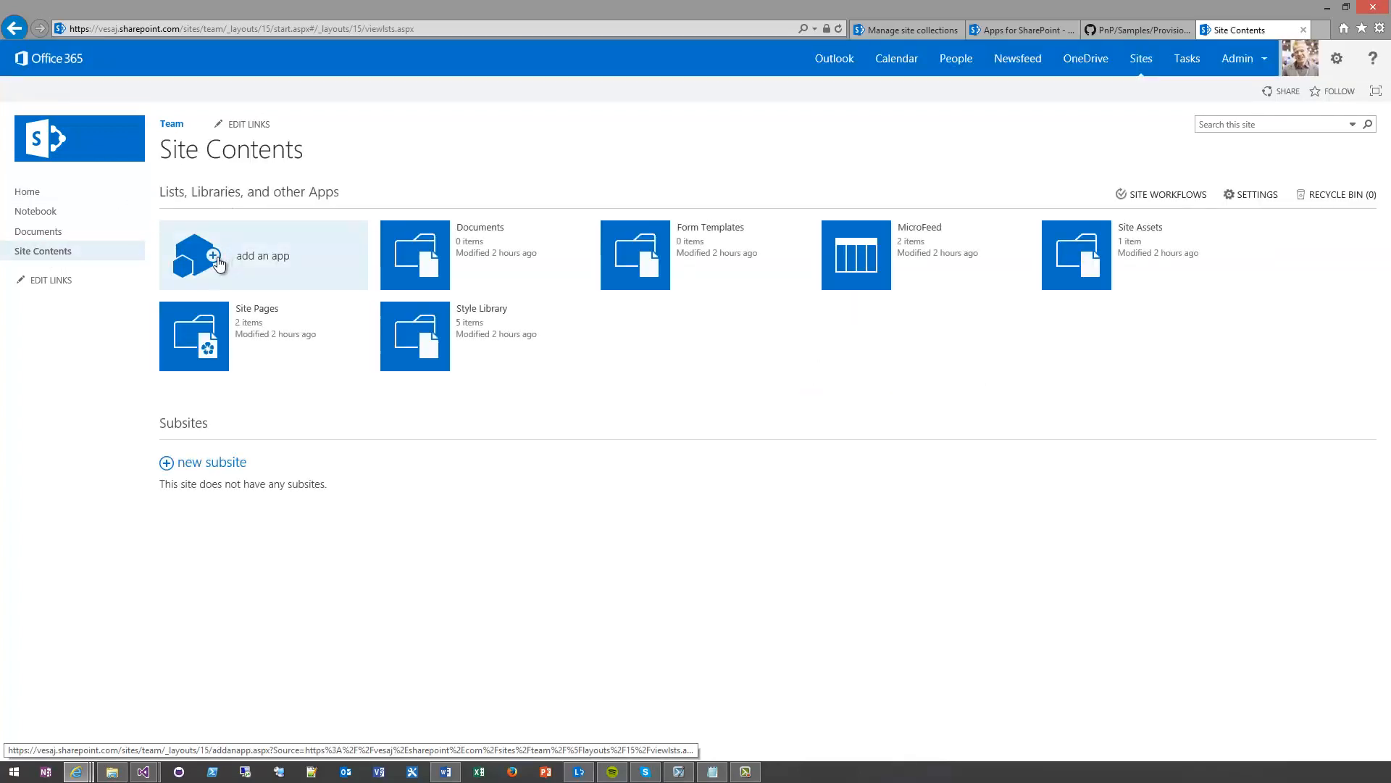
pyautogui.click(218, 261)
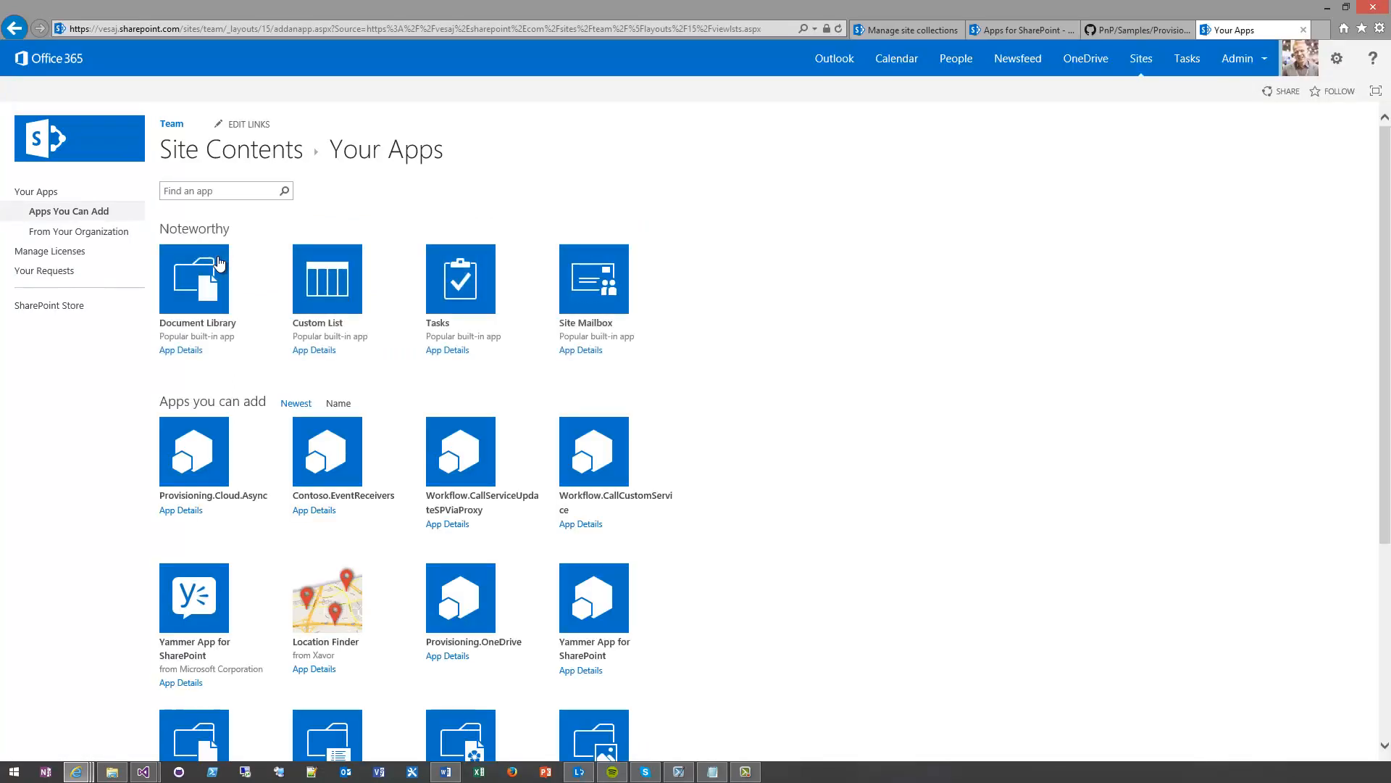
pyautogui.click(195, 462)
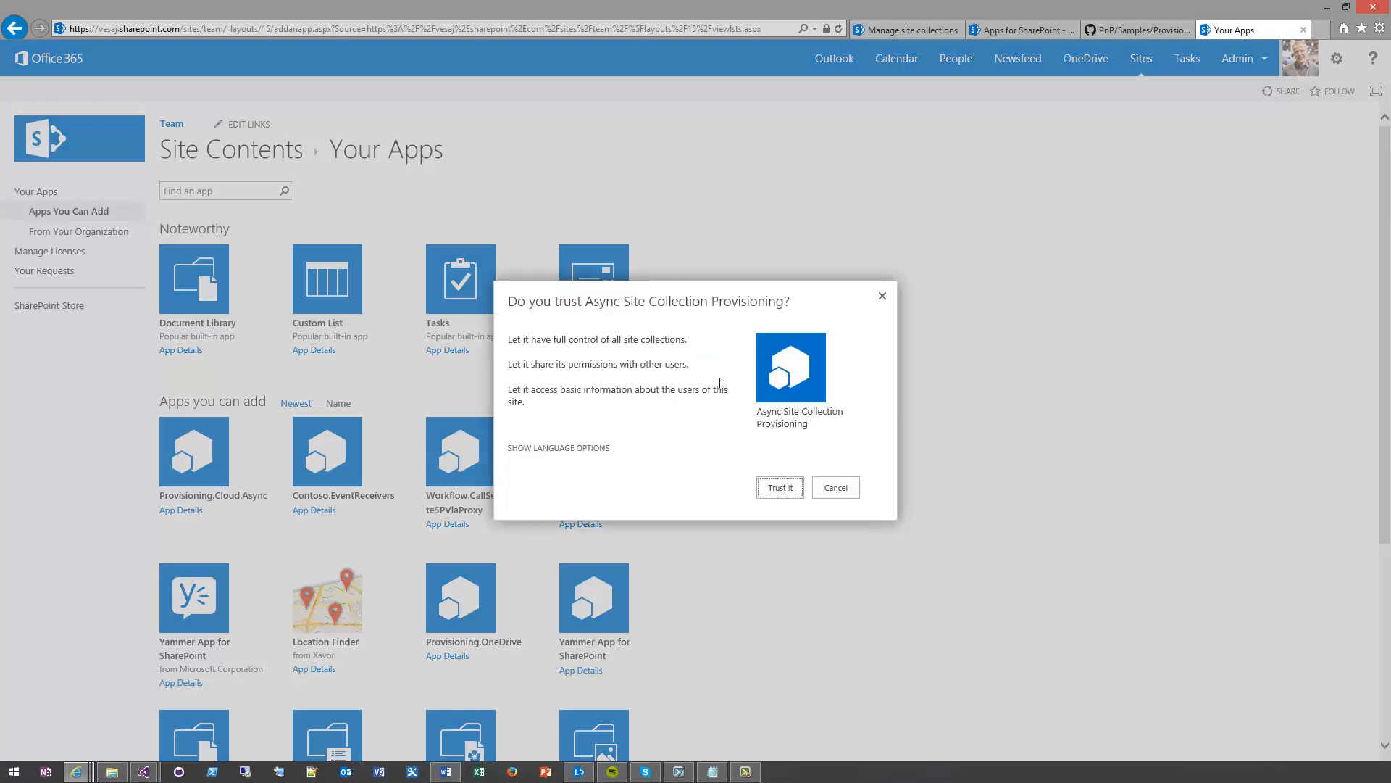
pyautogui.moveTo(508, 339); pyautogui.dragTo(661, 338)
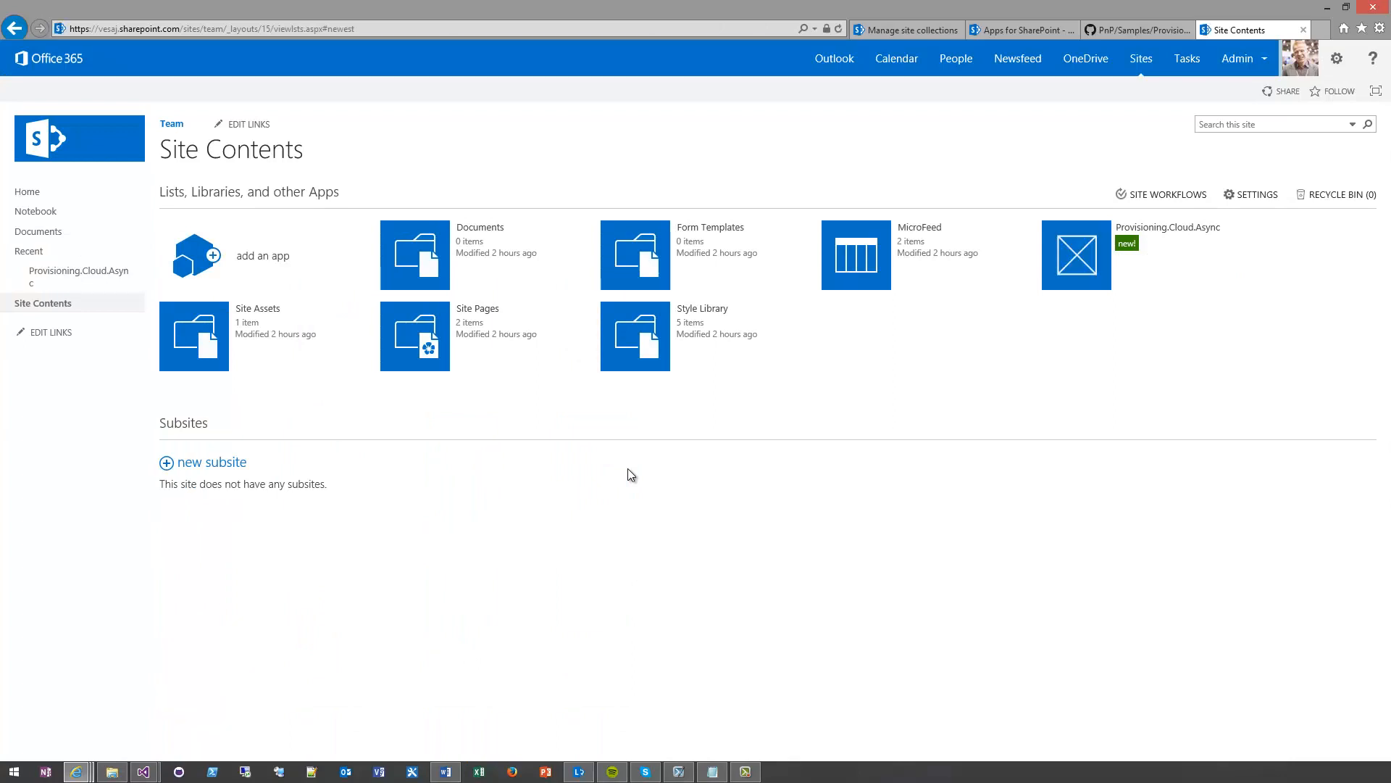
# Launch the installed Provisioning.Cloud.Async app, go through the site templates and choose Team
pyautogui.click(1079, 264)
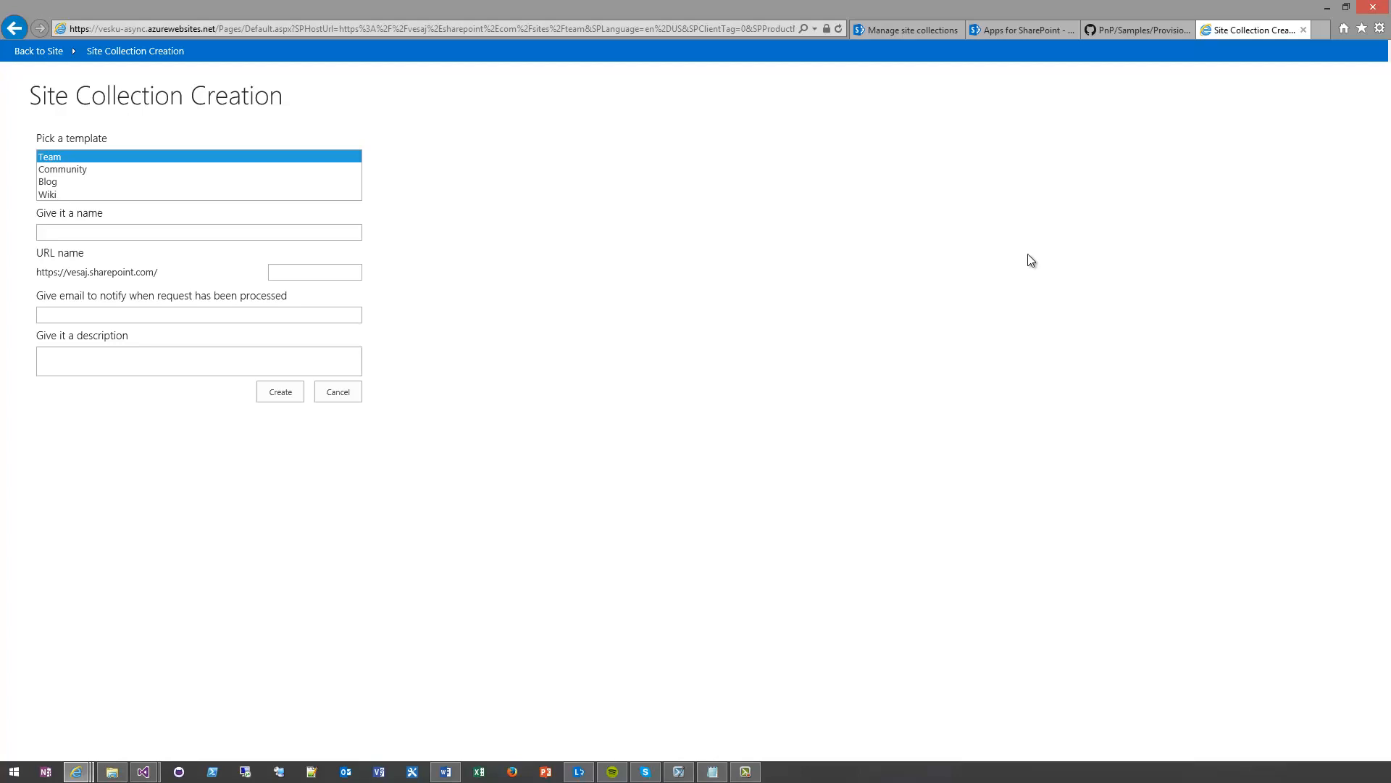
pyautogui.click(118, 179)
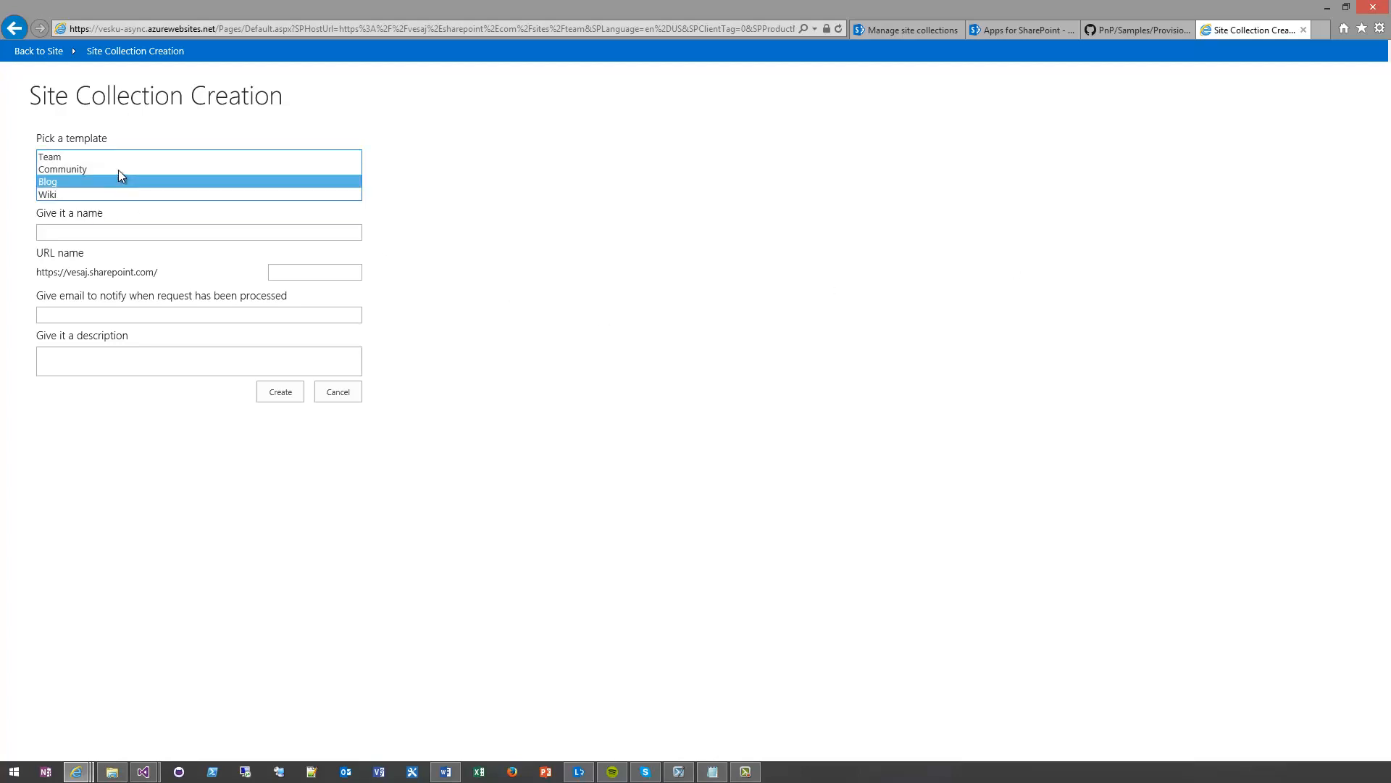
pyautogui.click(120, 169)
pyautogui.click(121, 159)
pyautogui.click(119, 183)
pyautogui.click(119, 194)
pyautogui.click(142, 158)
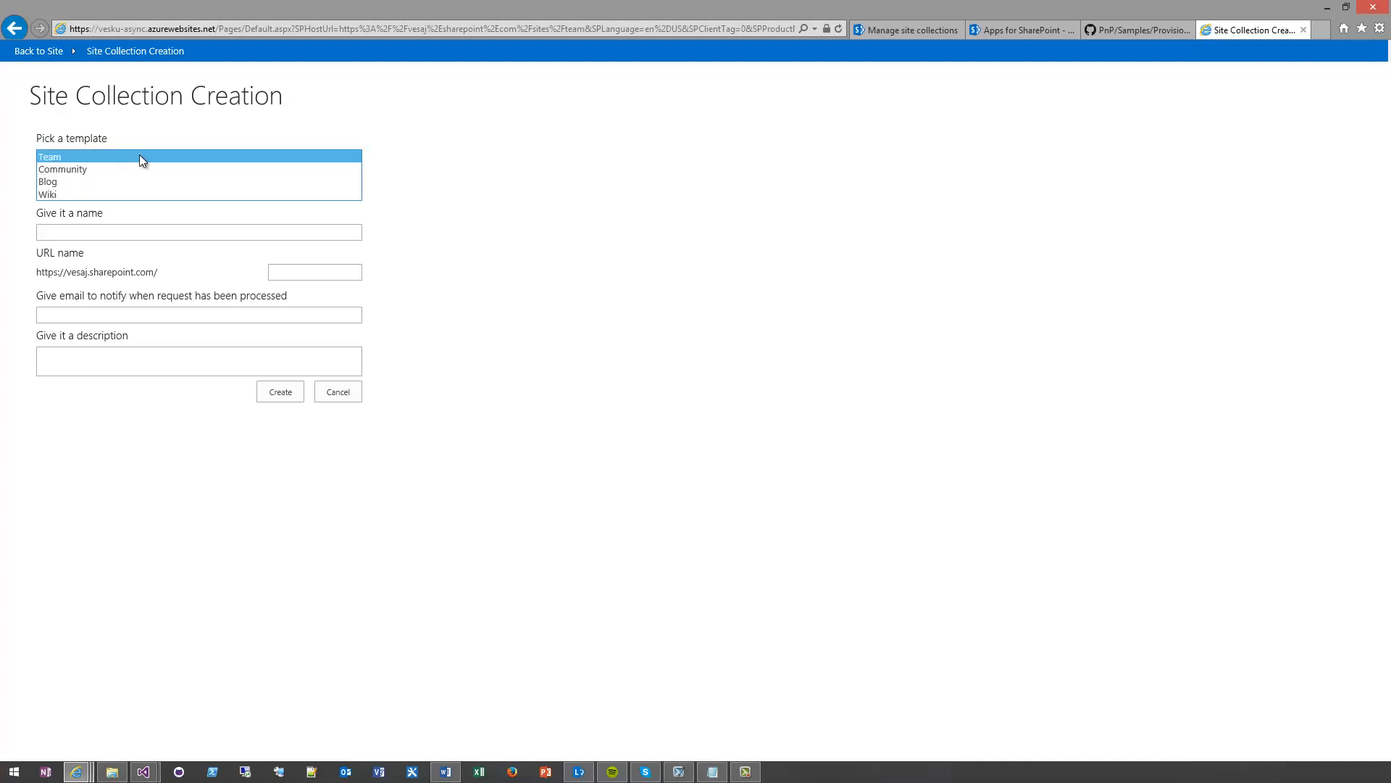
# Name the new site collection "Team CLoud" and set its URL name to democloud
pyautogui.click(144, 229)
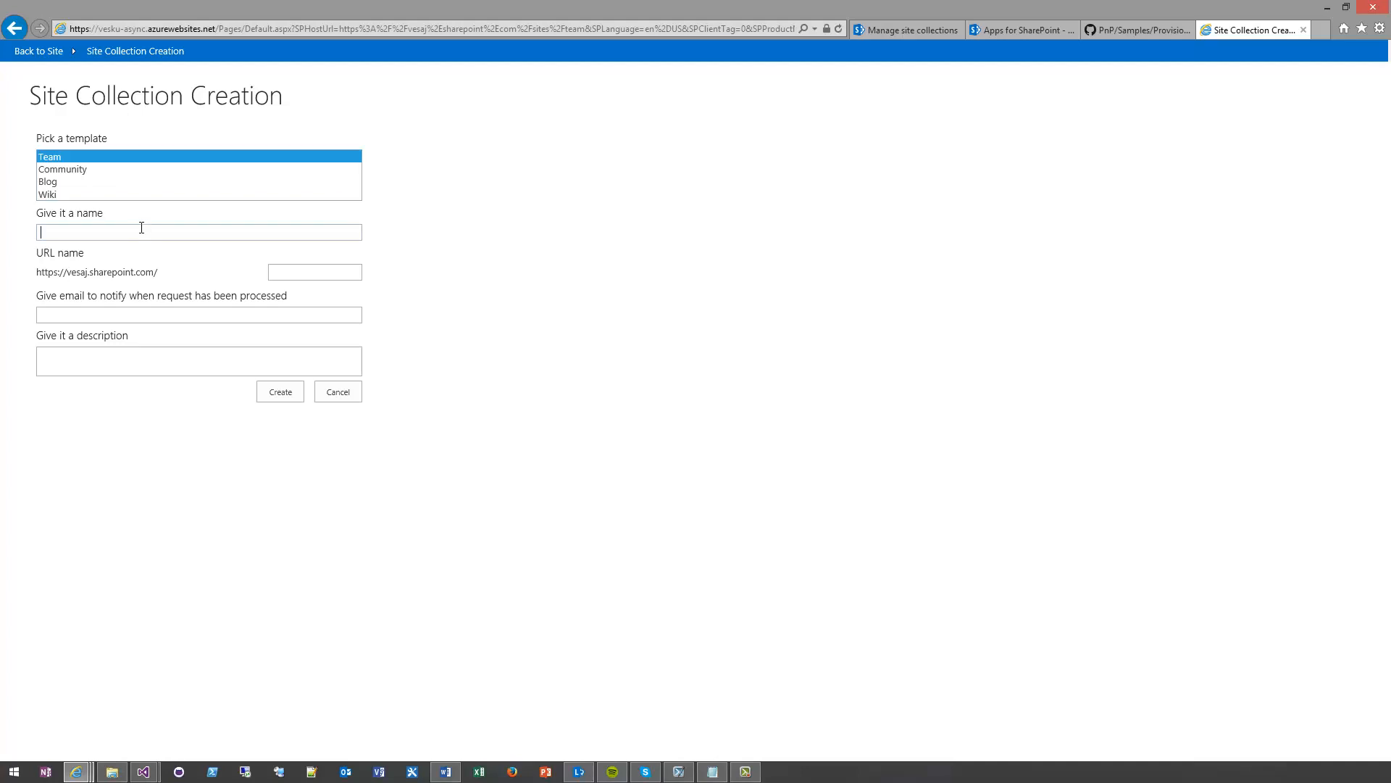
pyautogui.write('Team')
pyautogui.press('BackSpace')
pyautogui.press('BackSpace')
pyautogui.press('BackSpace')
pyautogui.press('BackSpace')
pyautogui.press('BackSpace')
pyautogui.write('Team CLoud')
pyautogui.press('Tab')
pyautogui.write('democloud')
pyautogui.press('Tab')
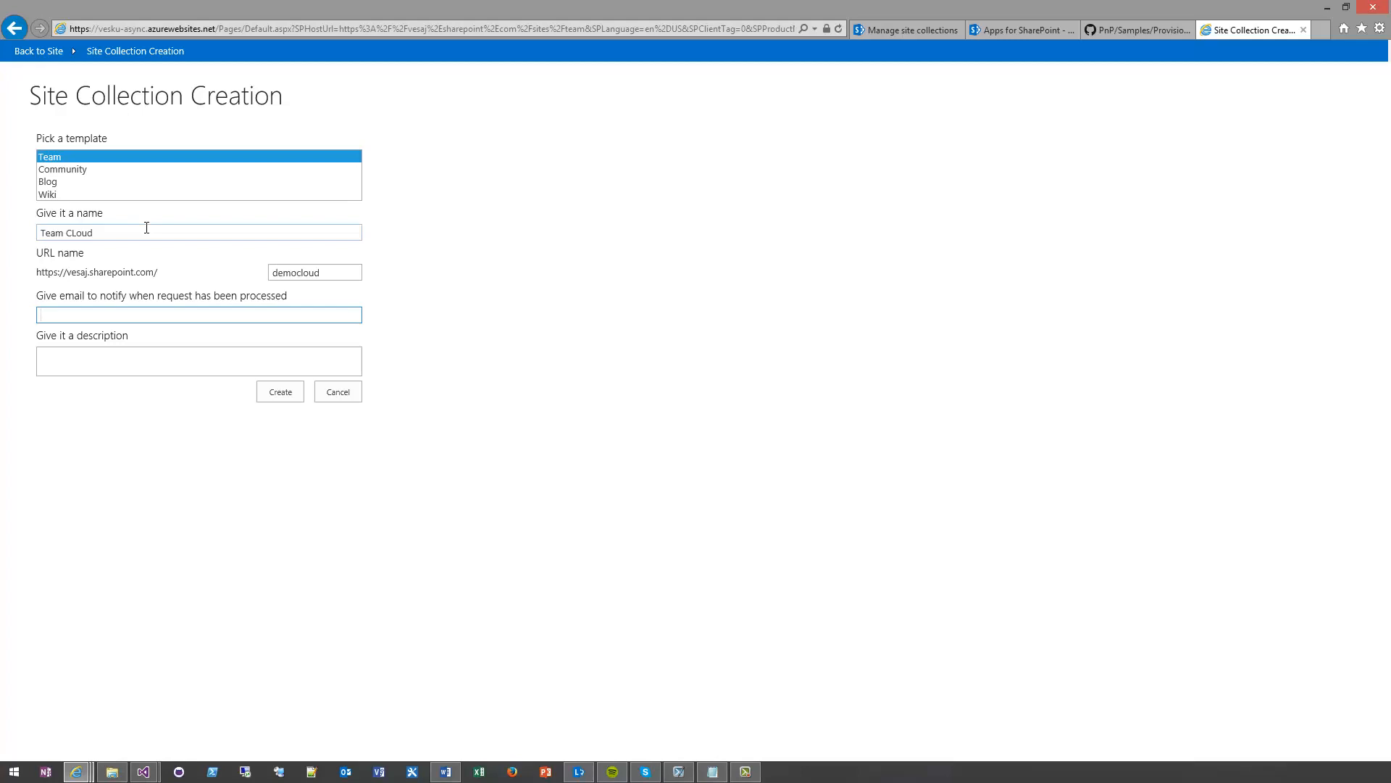
# Fill in the notification e-mail address, leave the description empty, submit the site collection request and review the recorded details
pyautogui.press('Tab')
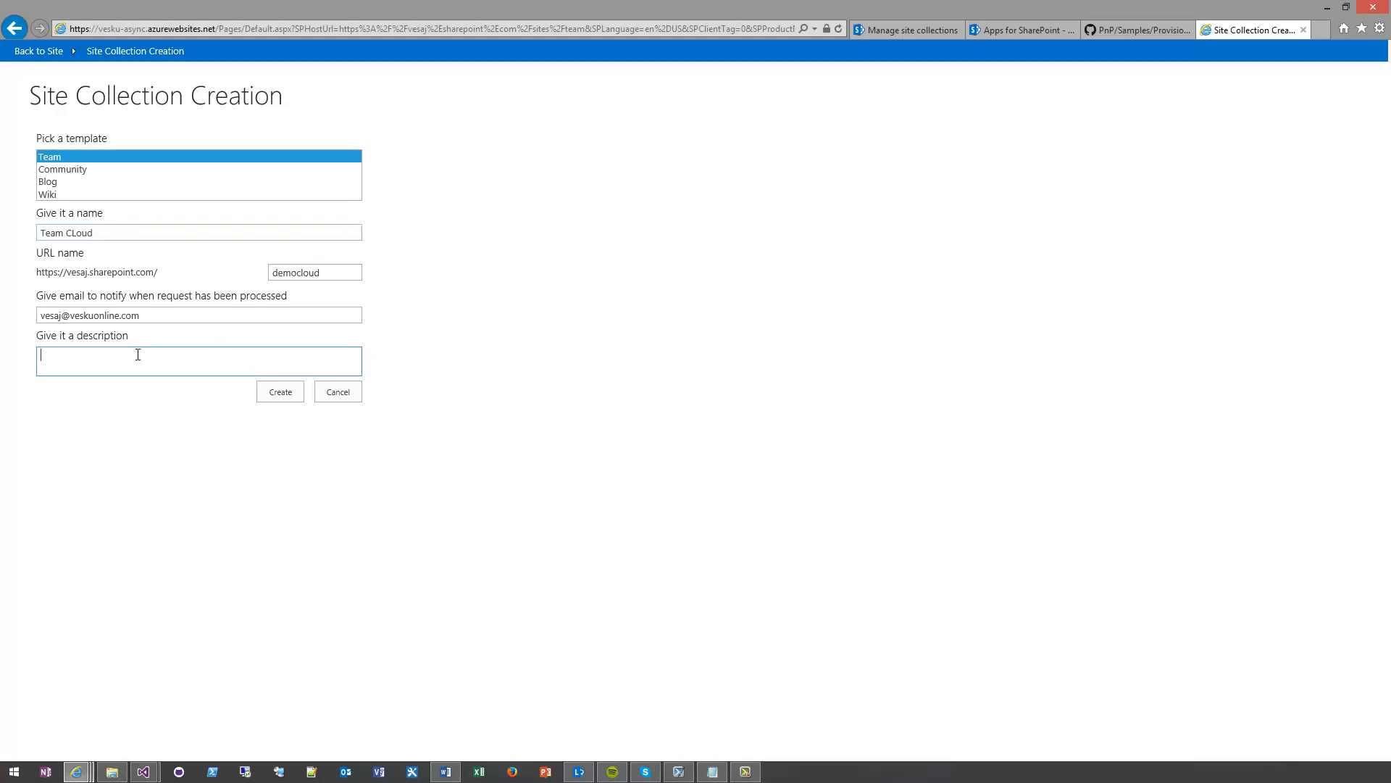
pyautogui.click(282, 394)
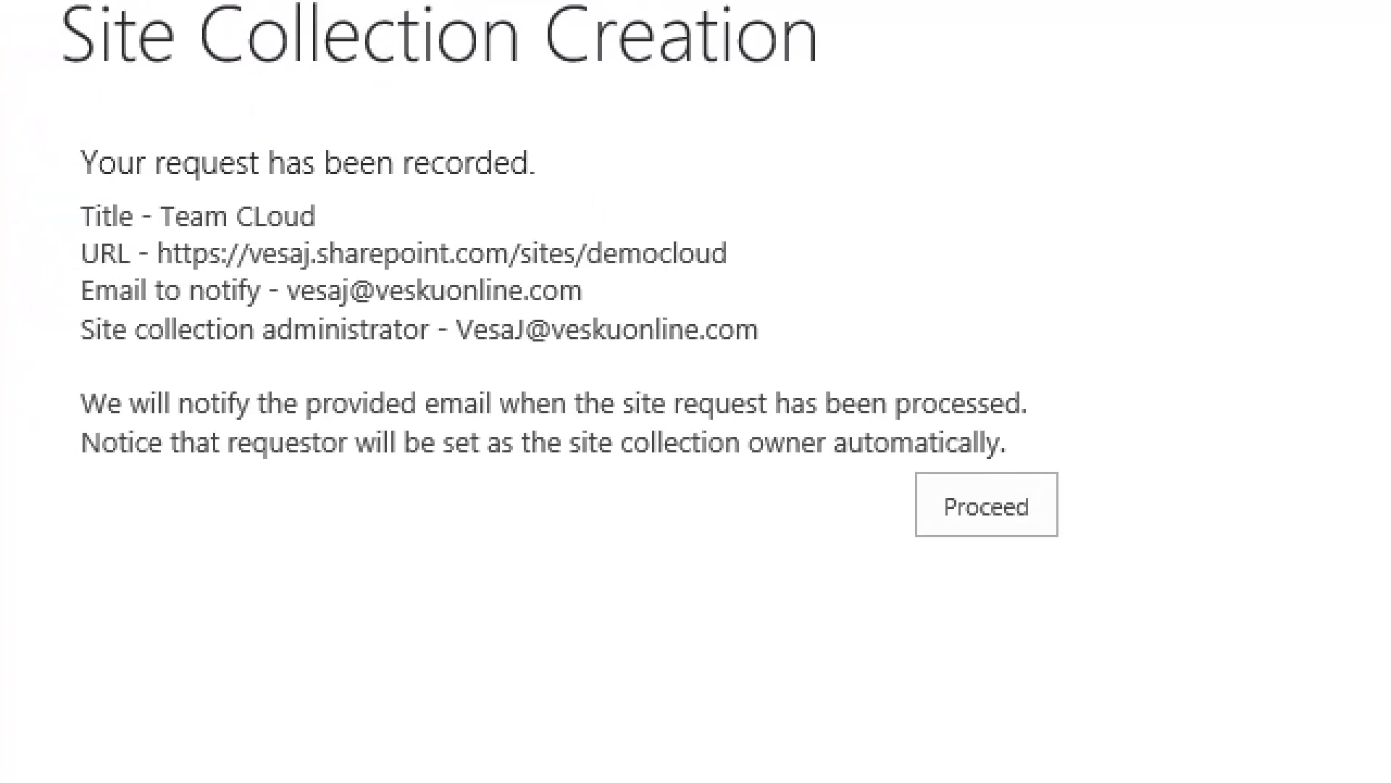
pyautogui.moveTo(90, 162)
pyautogui.mouseDown()
pyautogui.moveTo(437, 360)
pyautogui.moveTo(859, 399)
pyautogui.mouseUp()
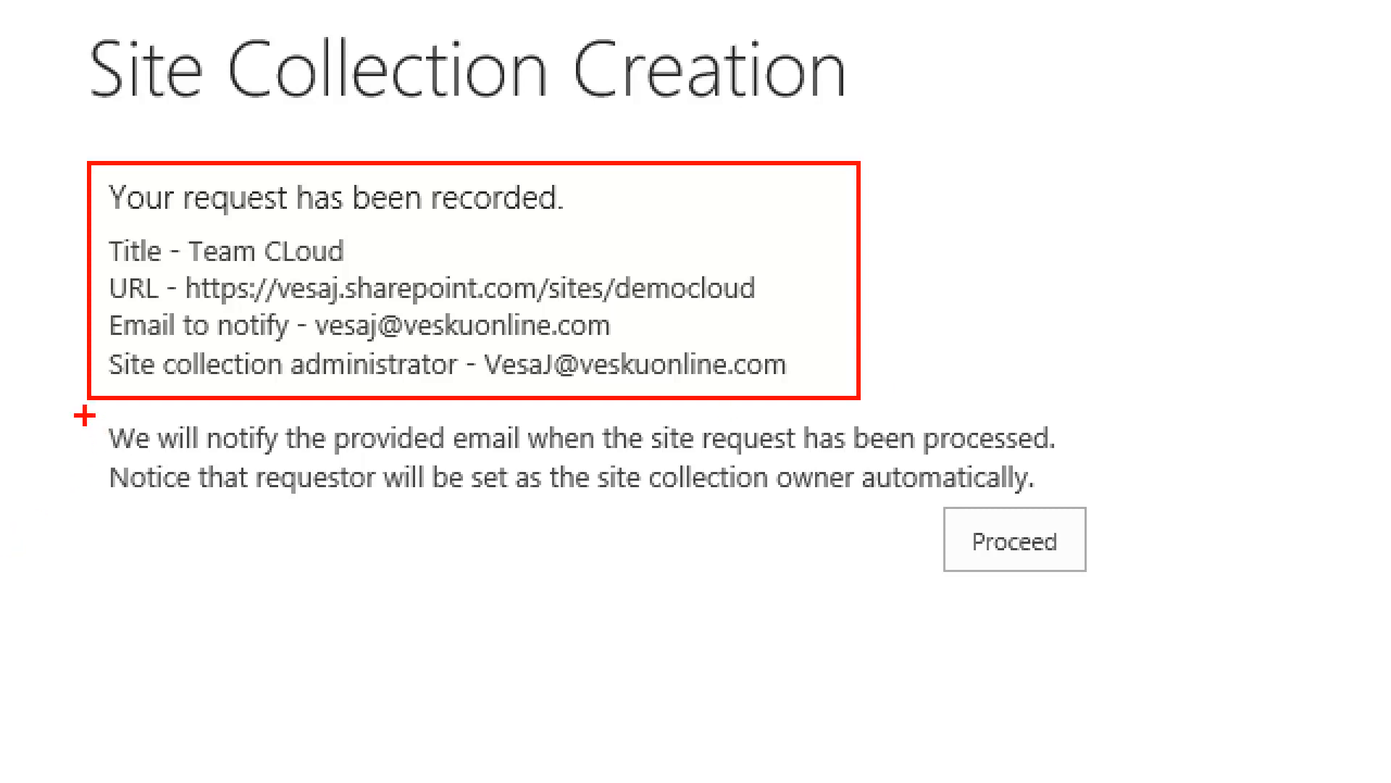
# Return to the team site from the recorded site collection request and open its SiteRequests list
pyautogui.moveTo(85, 415)
pyautogui.mouseDown()
pyautogui.moveTo(721, 501)
pyautogui.moveTo(1057, 508)
pyautogui.moveTo(1076, 496)
pyautogui.mouseUp()
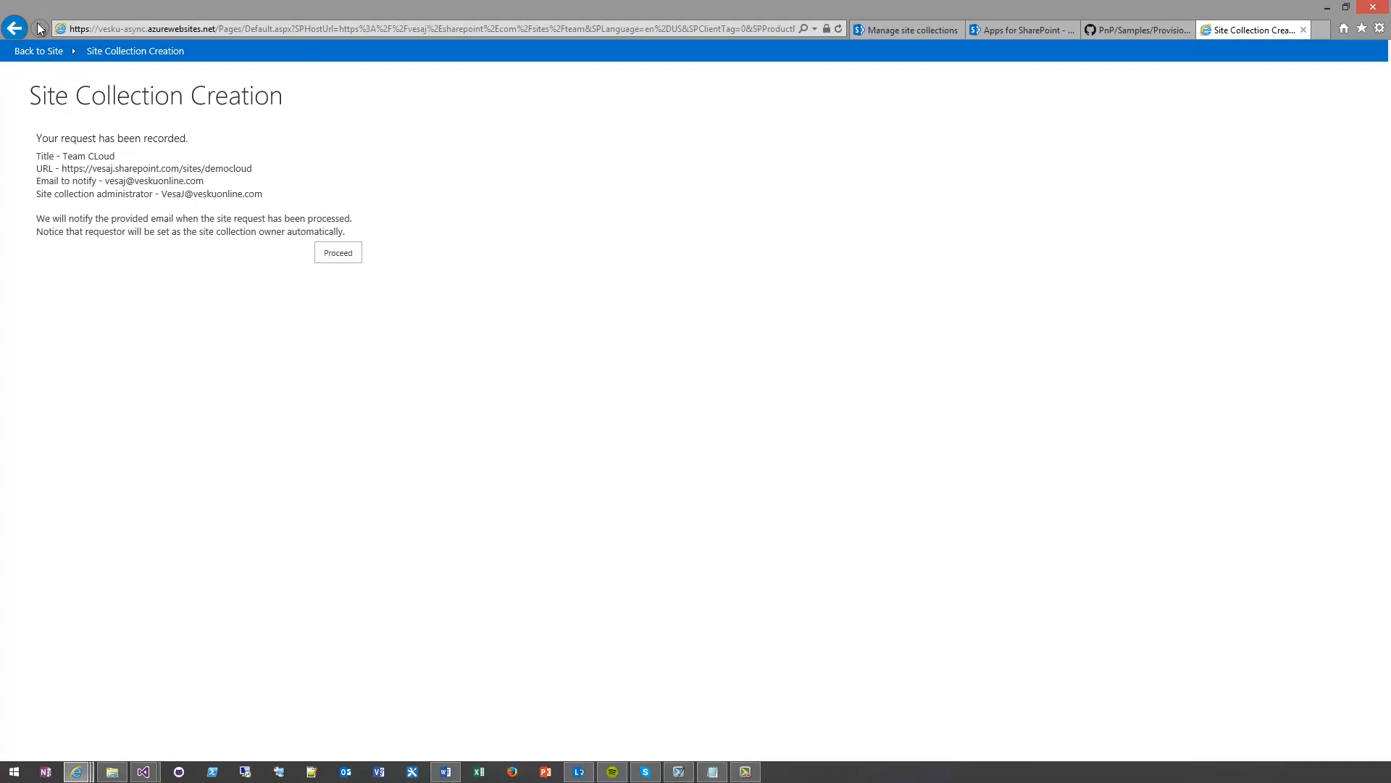
pyautogui.click(29, 56)
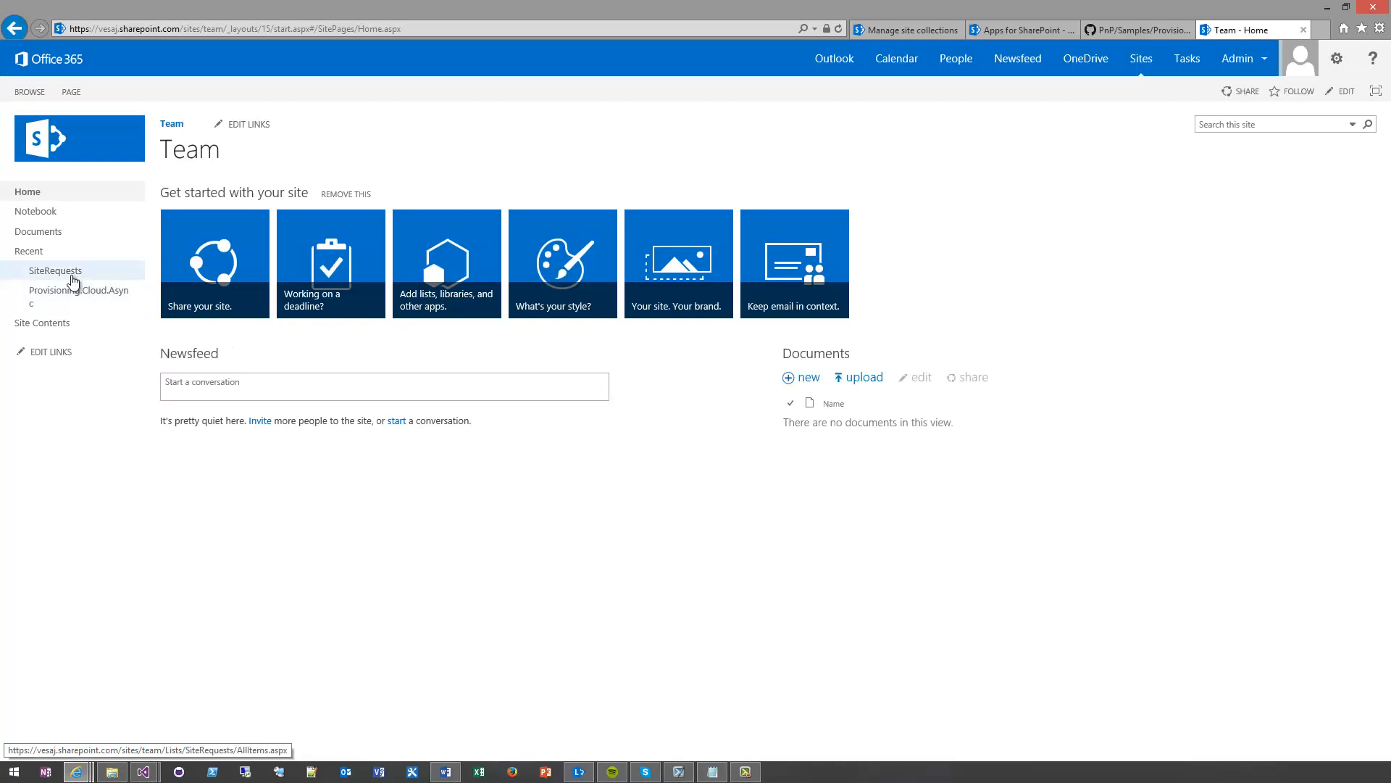
pyautogui.click(73, 277)
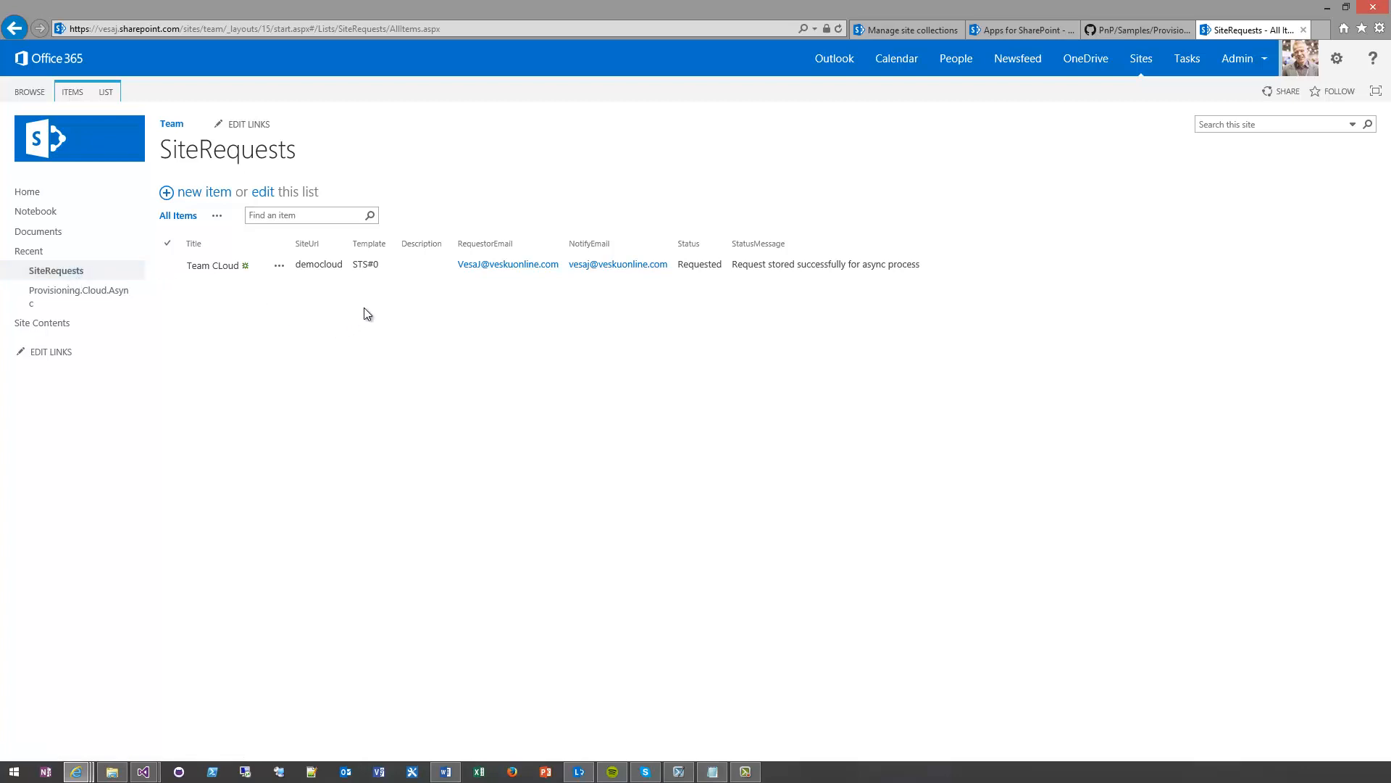
# Examine the site URL, template and status stored for the Team CLoud request in the SiteRequests list
pyautogui.doubleClick(311, 266)
pyautogui.click(354, 264)
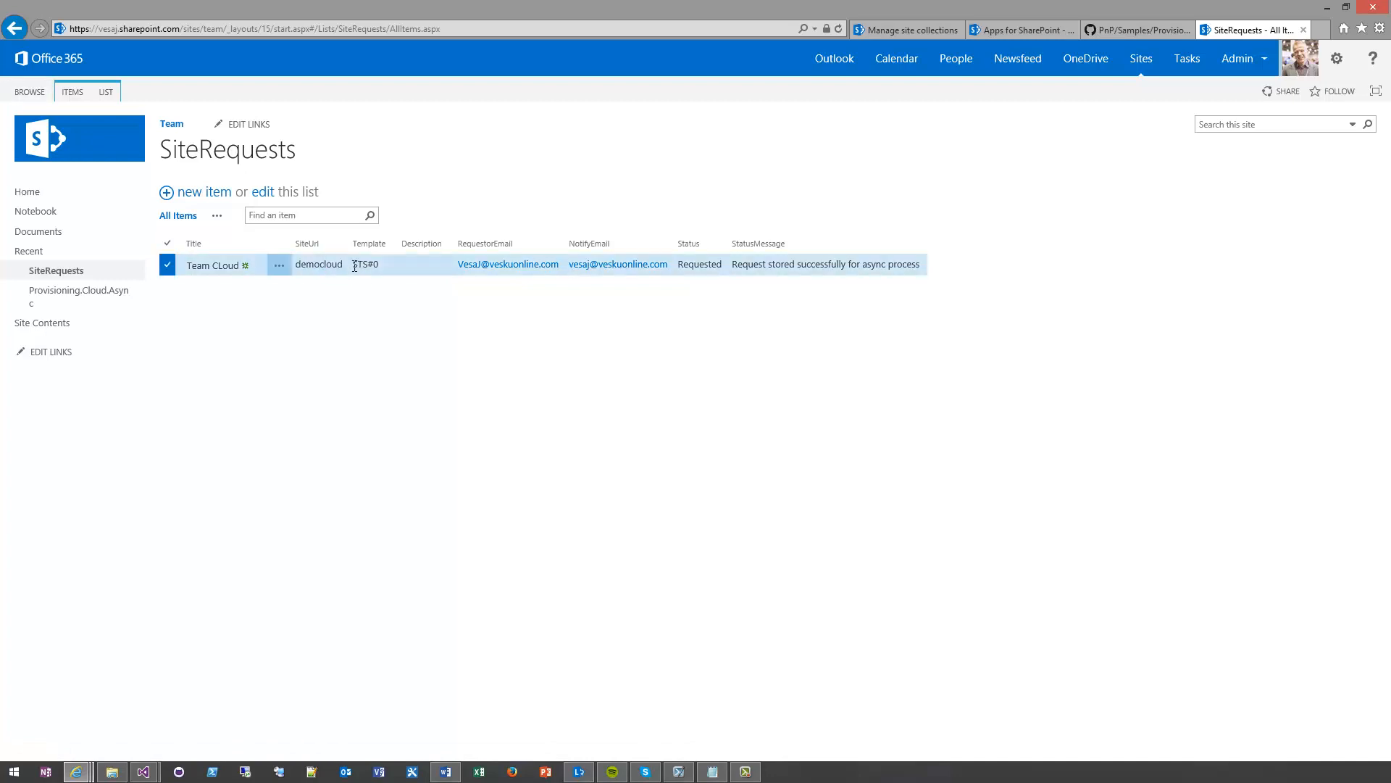
pyautogui.moveTo(354, 265)
pyautogui.mouseDown()
pyautogui.moveTo(377, 266)
pyautogui.moveTo(354, 264)
pyautogui.mouseUp()
pyautogui.click(378, 264)
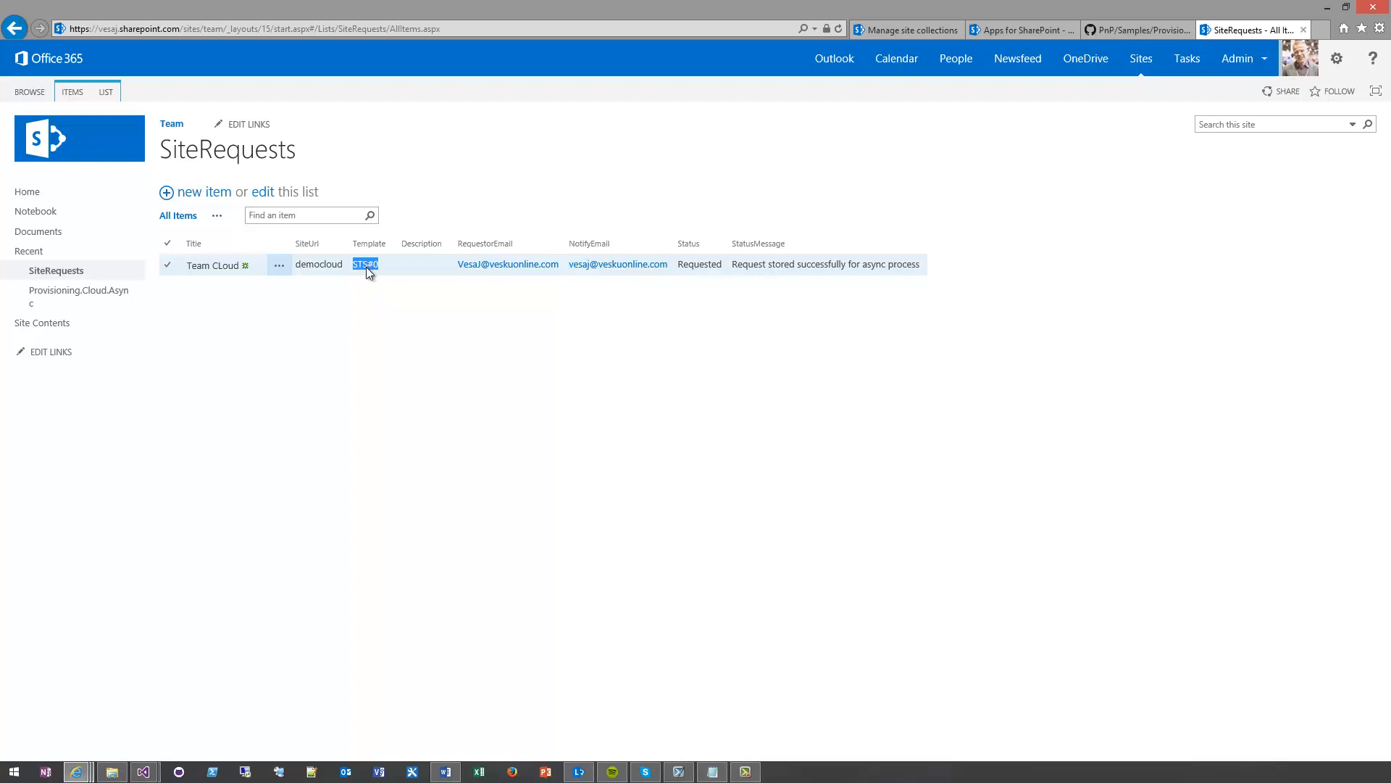
pyautogui.click(363, 271)
pyautogui.moveTo(352, 263); pyautogui.dragTo(397, 269)
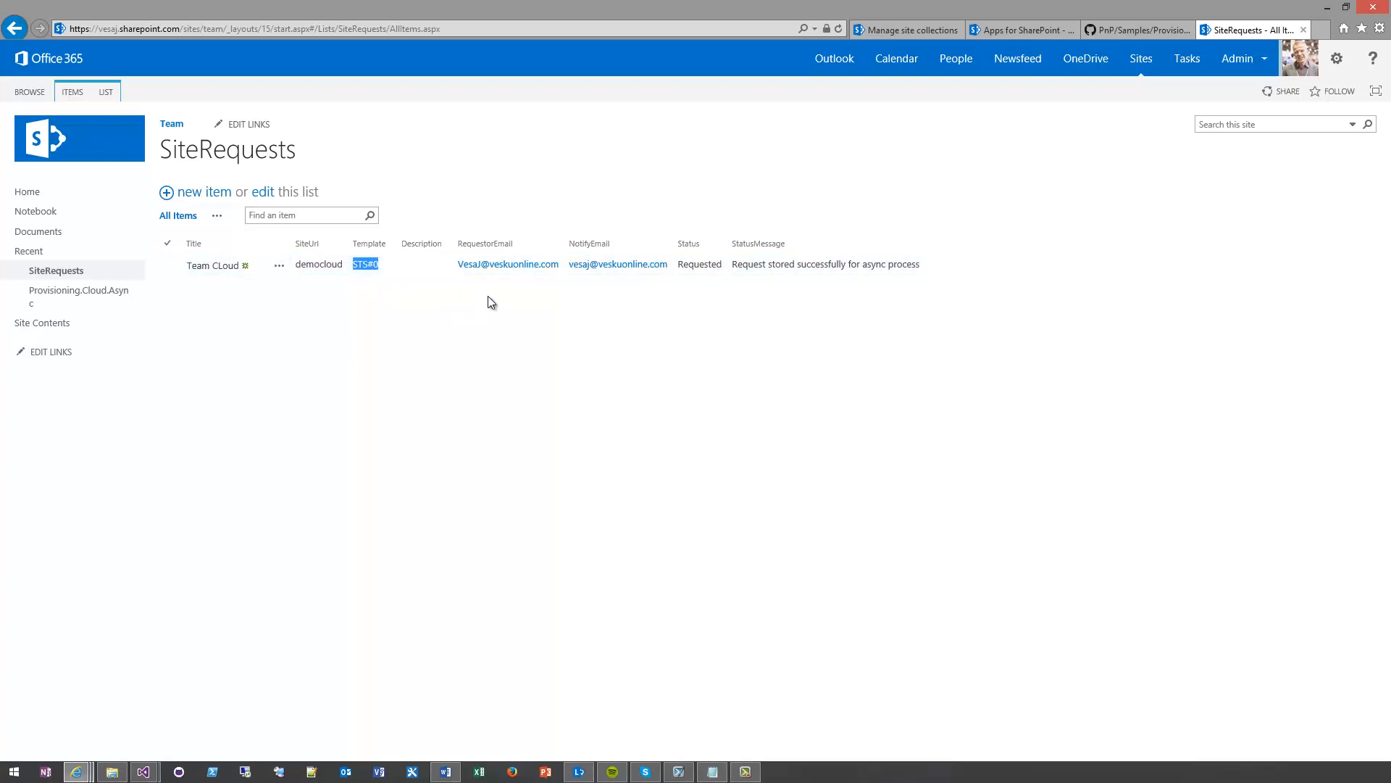
pyautogui.click(544, 297)
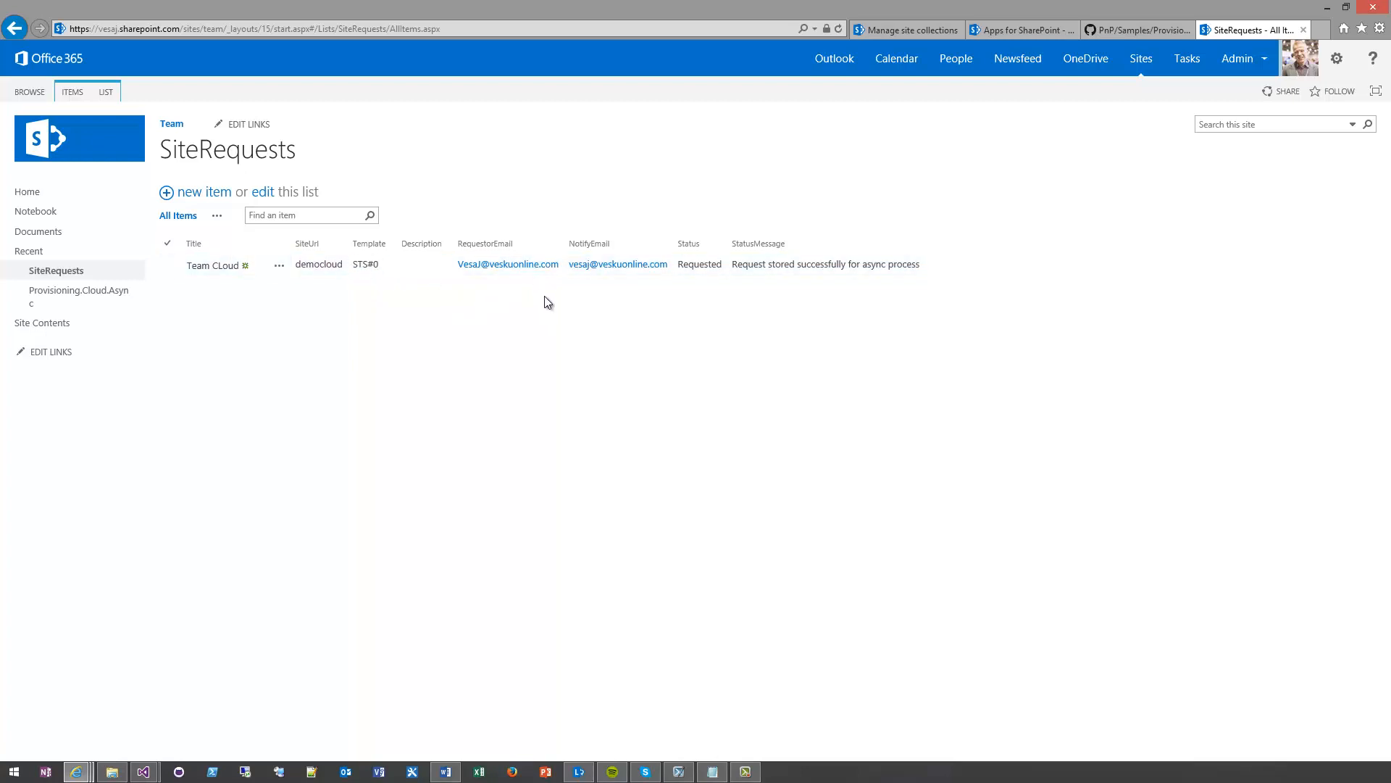
pyautogui.doubleClick(698, 265)
pyautogui.click(698, 550)
# Switch to the Provisioning.Cloud.Async.Console solution in Visual Studio, look over its project files and open App.config with enlarged text
pyautogui.moveTo(143, 771)
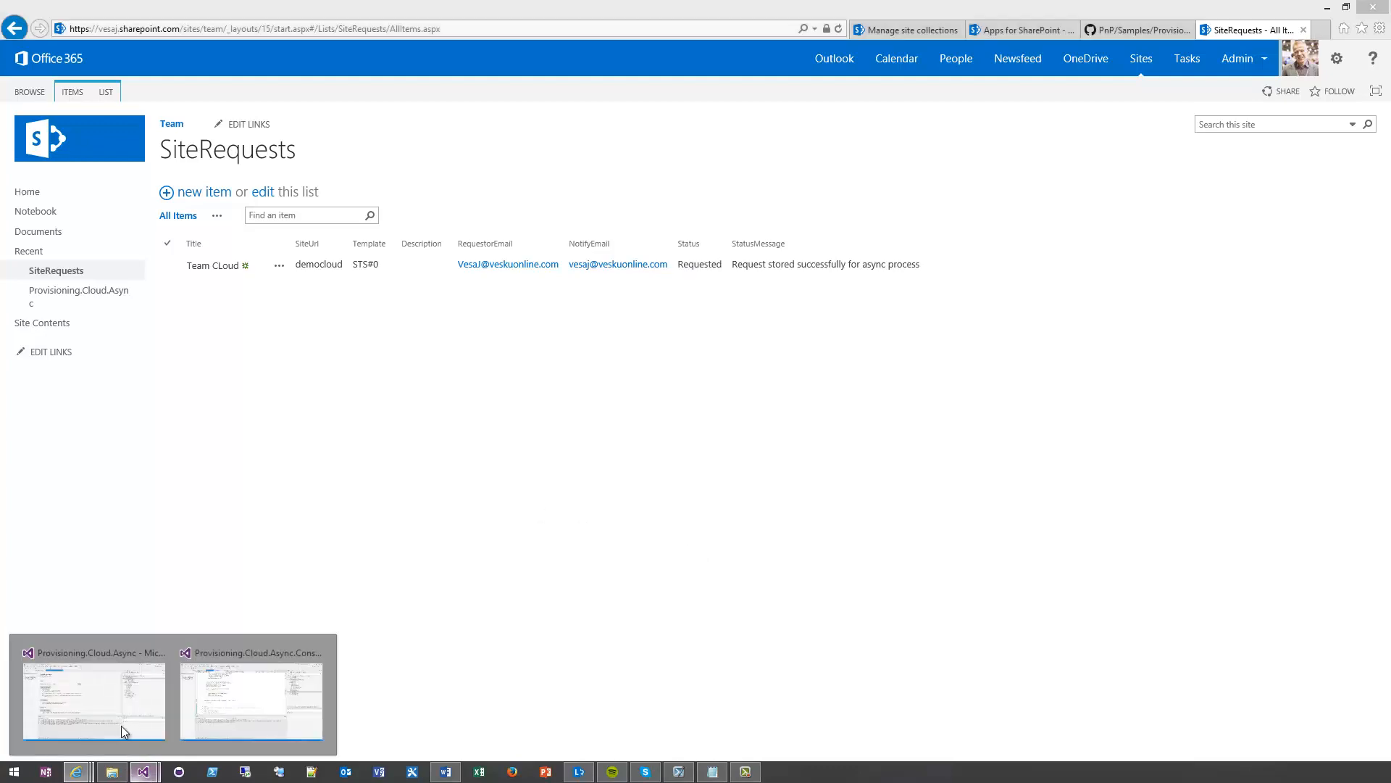
pyautogui.click(268, 720)
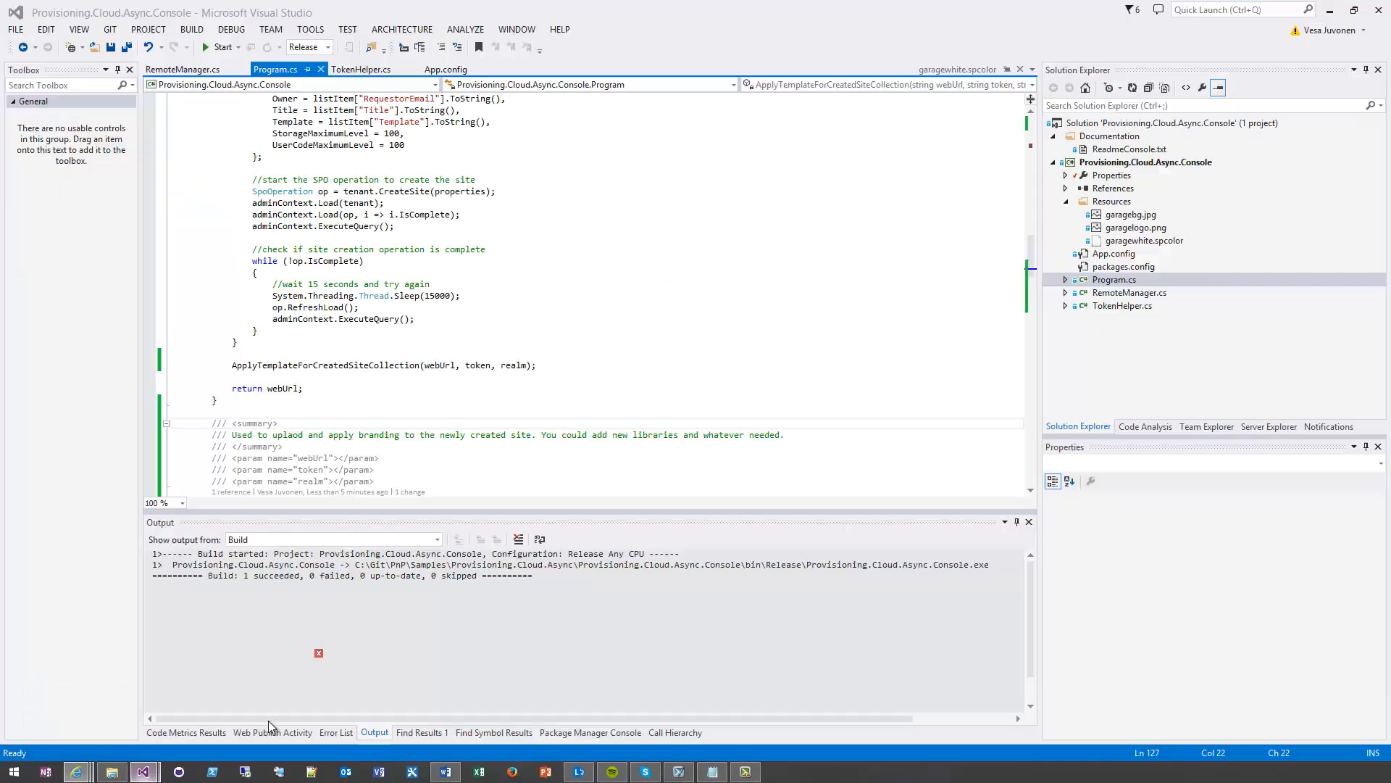
pyautogui.click(1148, 165)
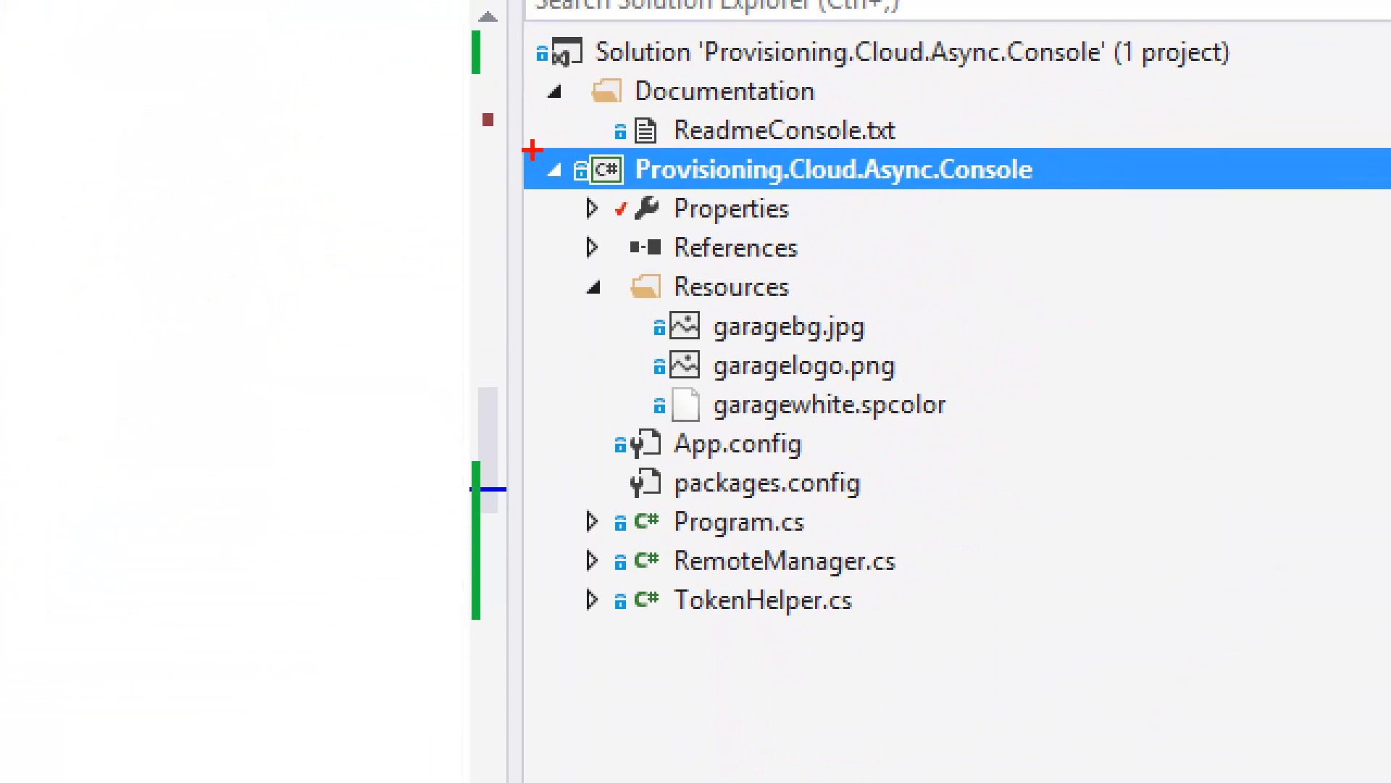
pyautogui.moveTo(533, 146)
pyautogui.mouseDown()
pyautogui.moveTo(689, 528)
pyautogui.moveTo(1056, 631)
pyautogui.mouseUp()
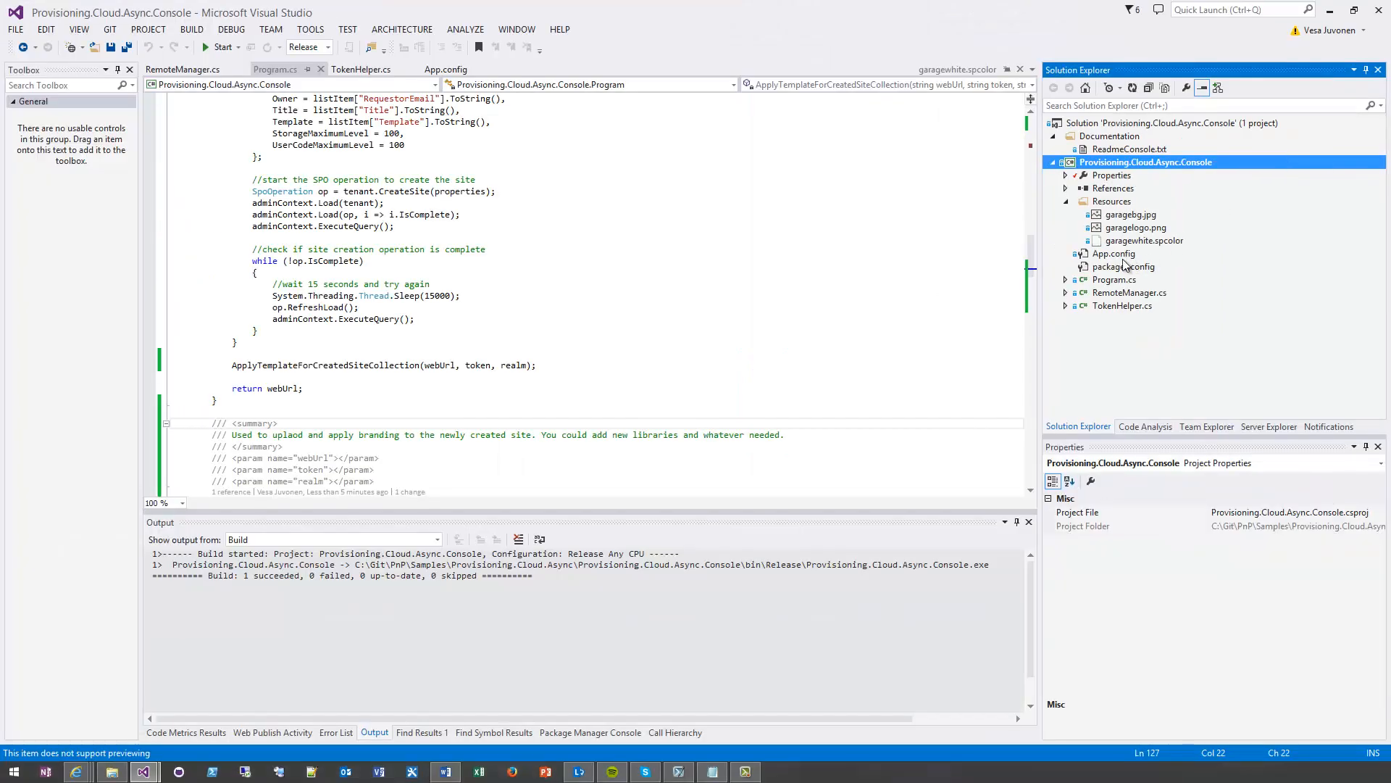
pyautogui.doubleClick(1116, 254)
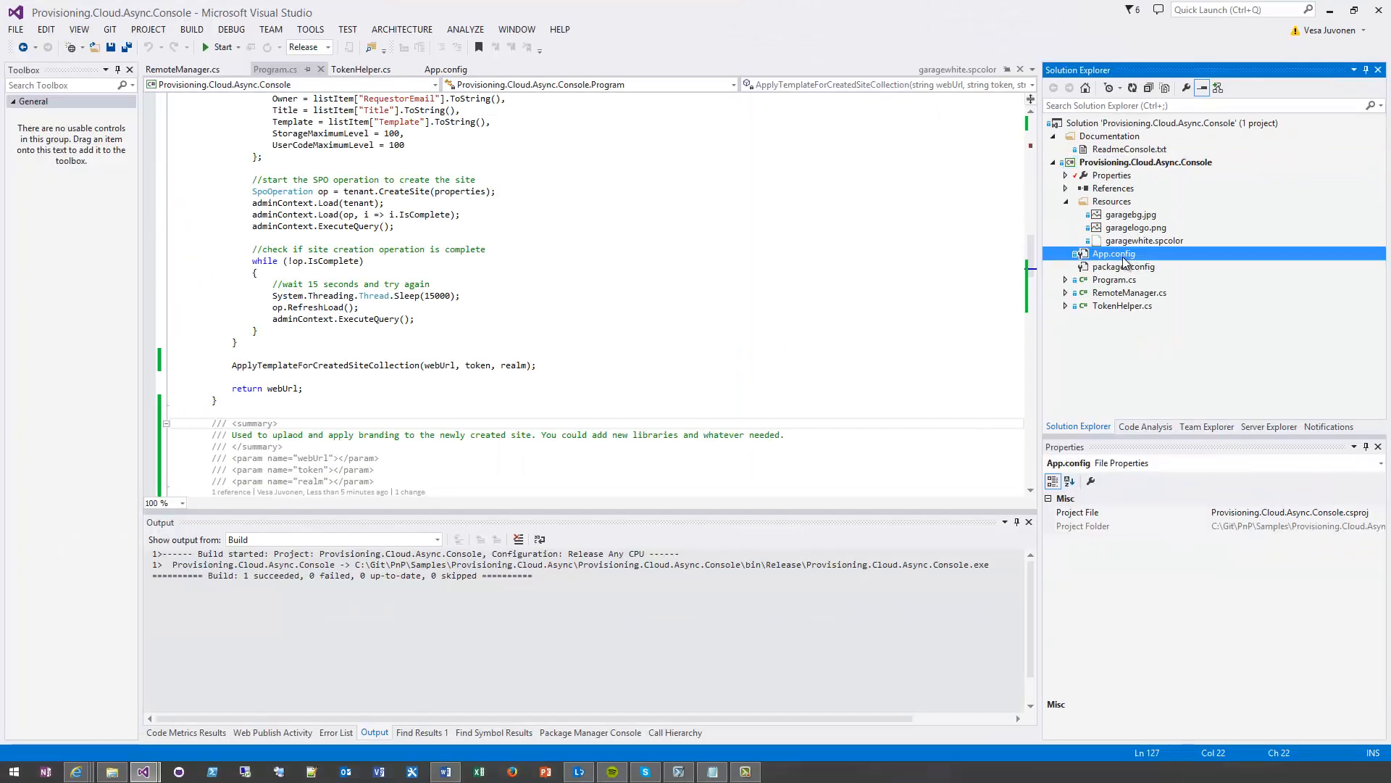
pyautogui.click(479, 174)
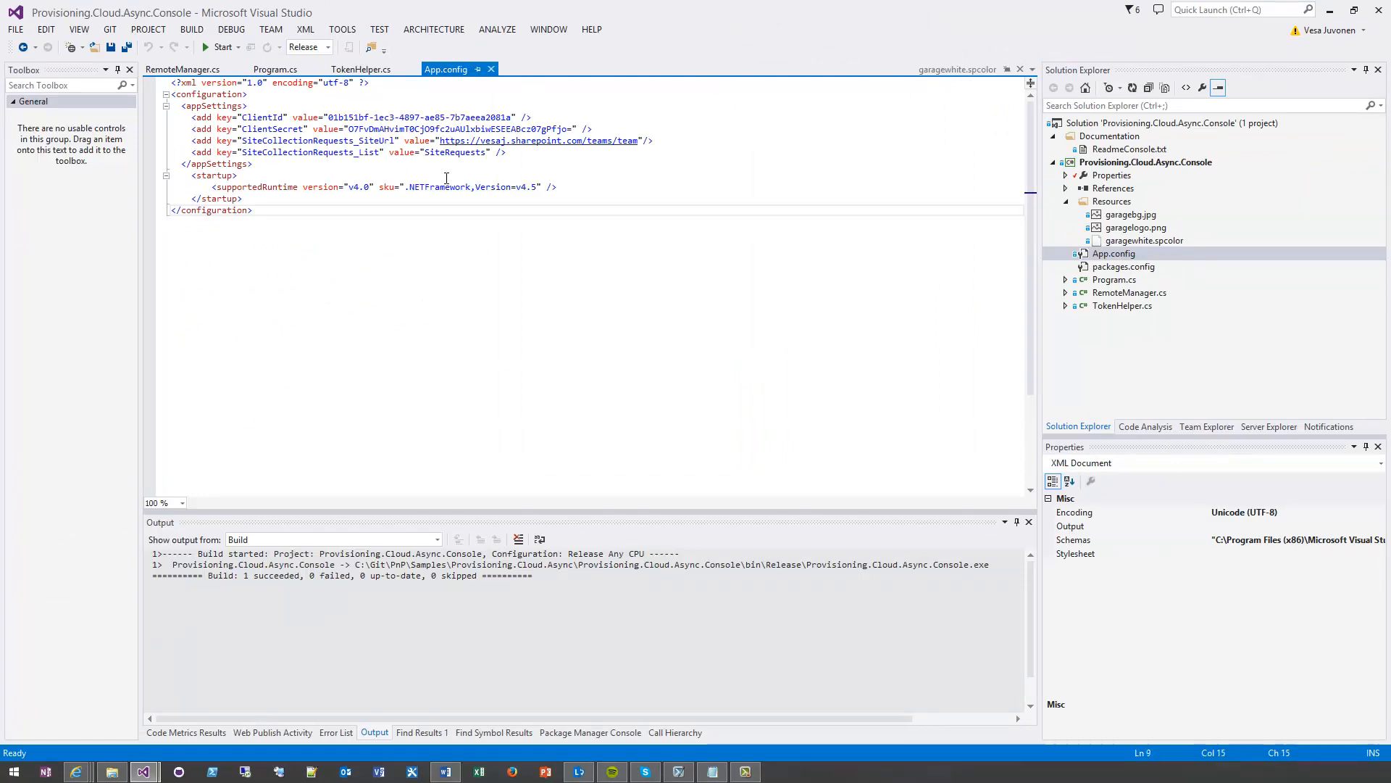
pyautogui.keyDown('ctrl'); pyautogui.scroll(1, 478, 174); pyautogui.keyUp('ctrl')
pyautogui.keyDown('ctrl'); pyautogui.scroll(4, 478, 175); pyautogui.keyUp('ctrl')
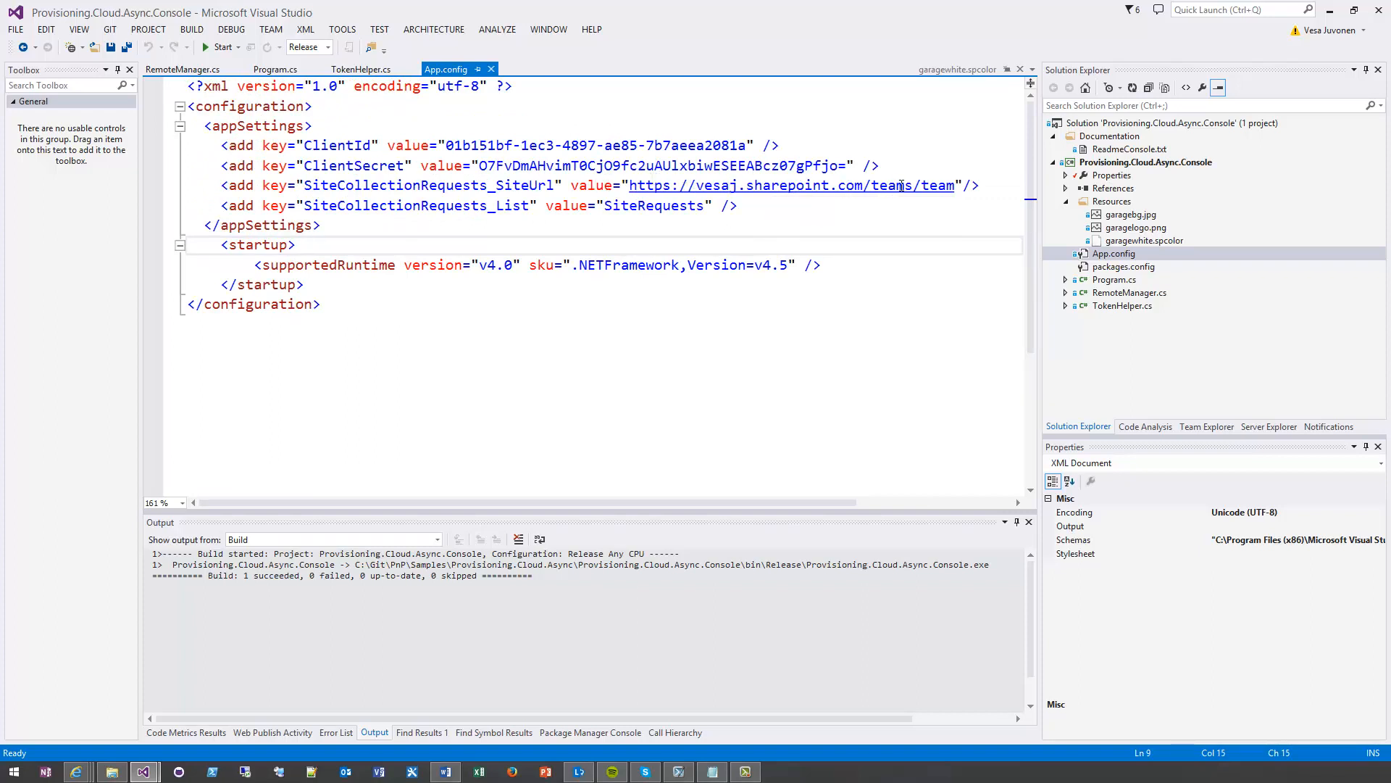
# Copy the team site's URL up to /sites/team from the browser into the SiteCollectionRequests_SiteUrl value in App.config and save the file
pyautogui.click(76, 772)
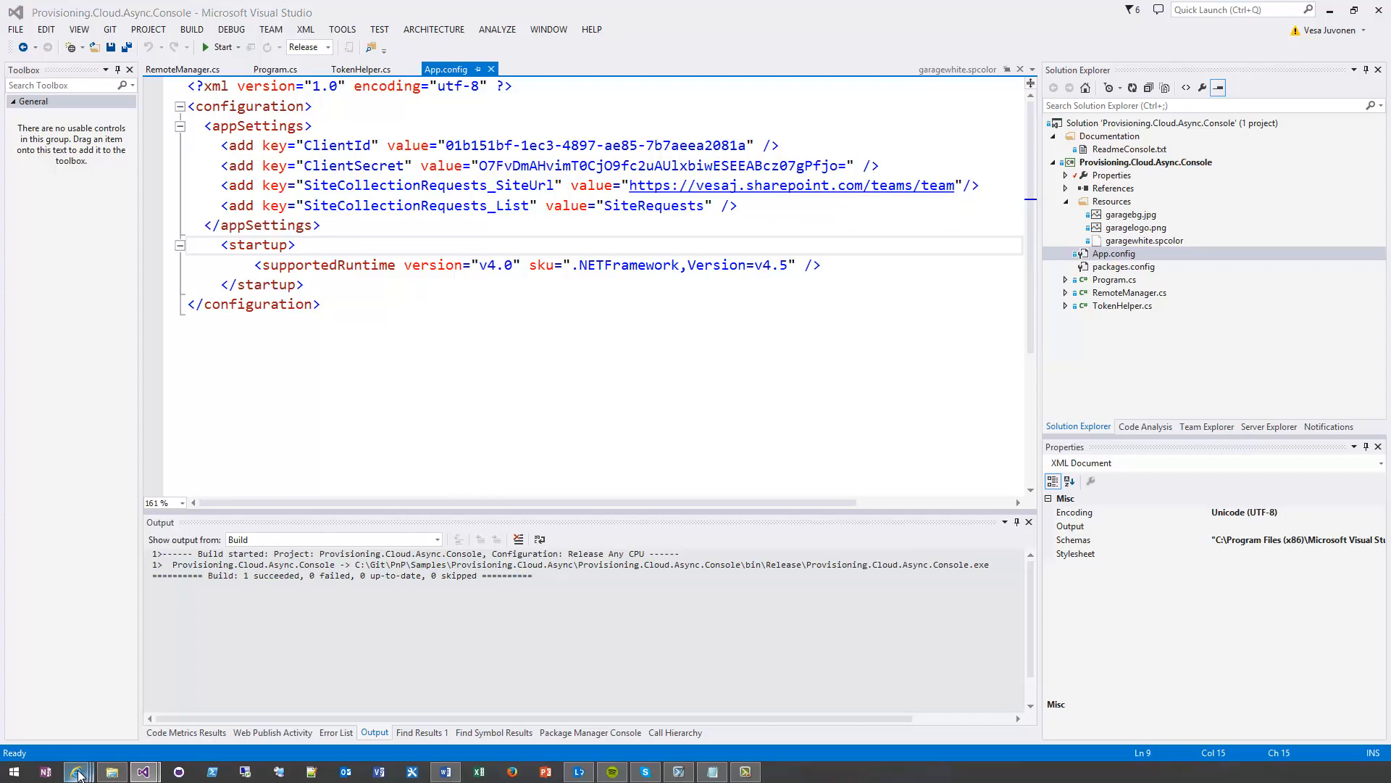
pyautogui.click(721, 689)
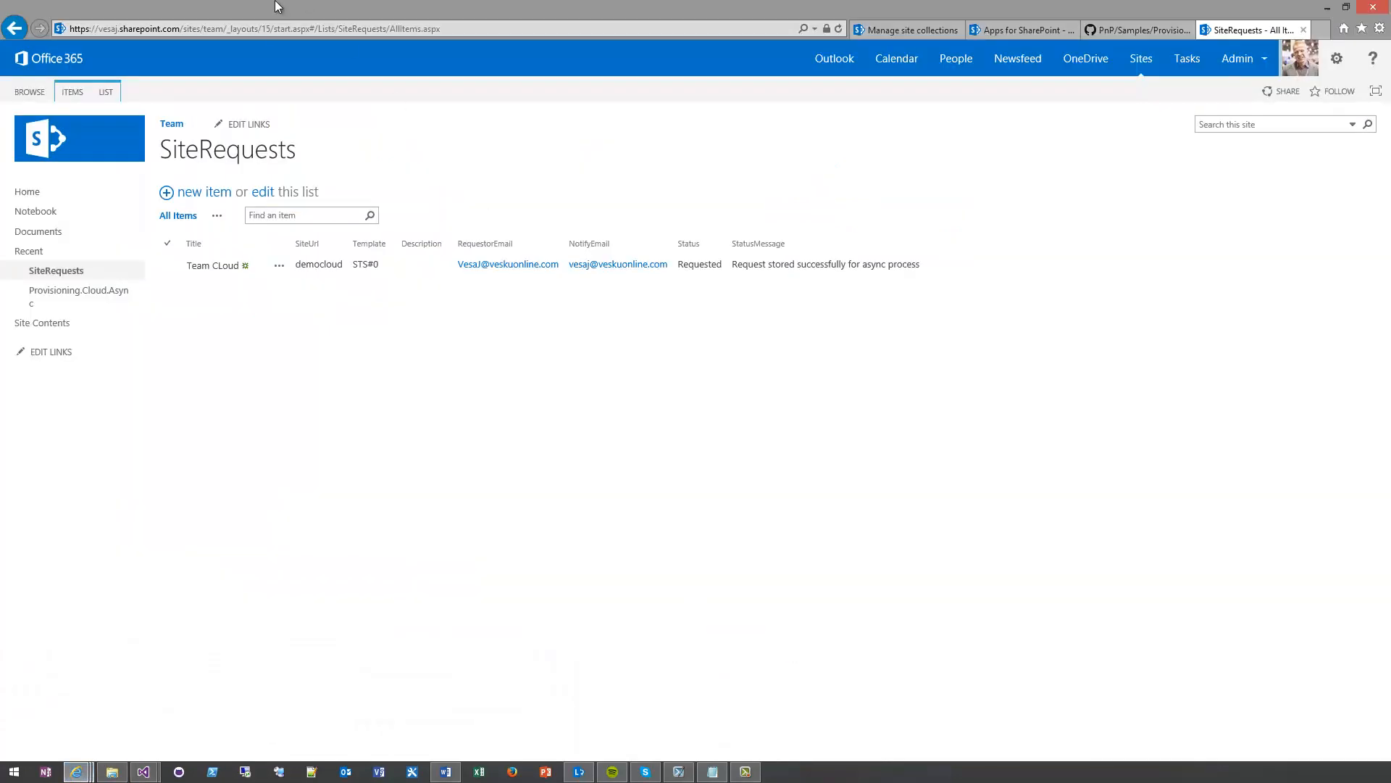
pyautogui.click(272, 29)
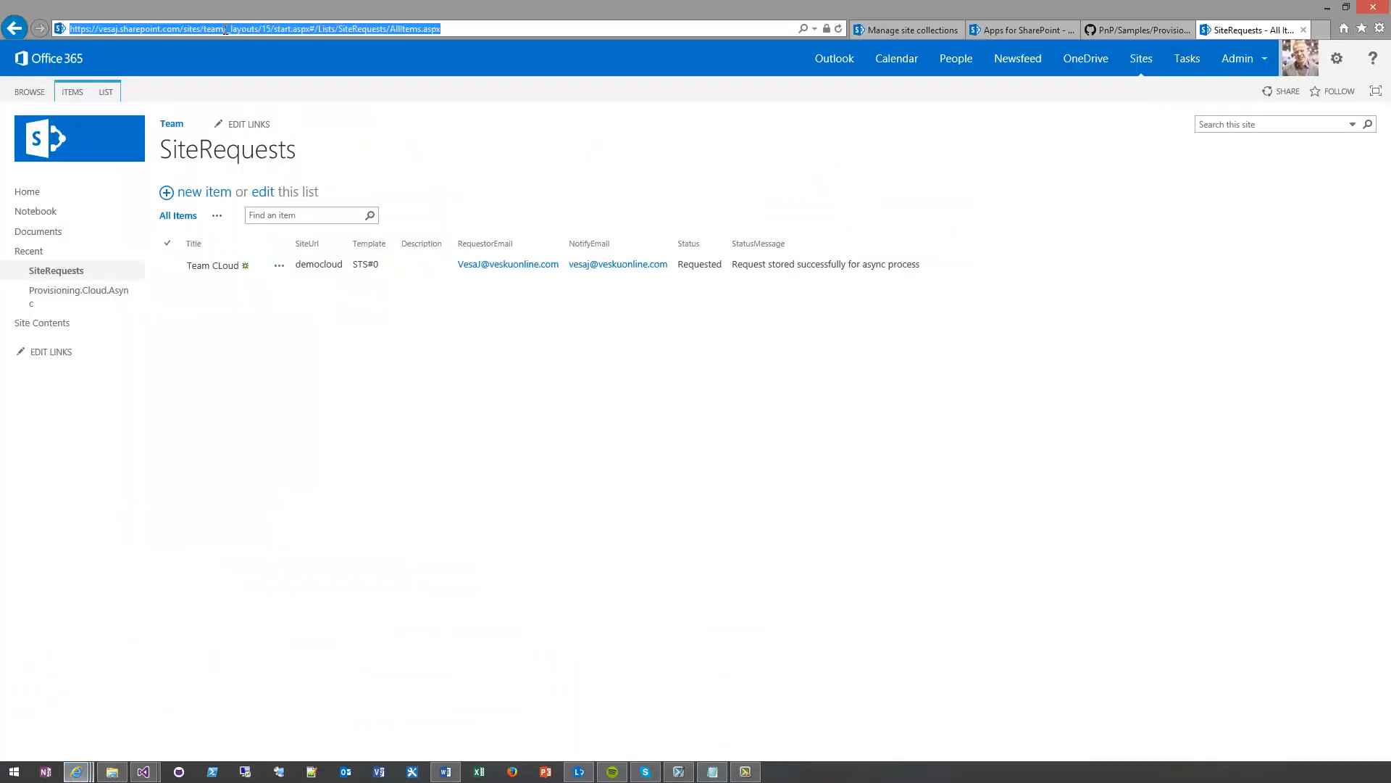
pyautogui.moveTo(226, 29); pyautogui.dragTo(34, 28)
pyautogui.hotkey('ctrl', 'c')
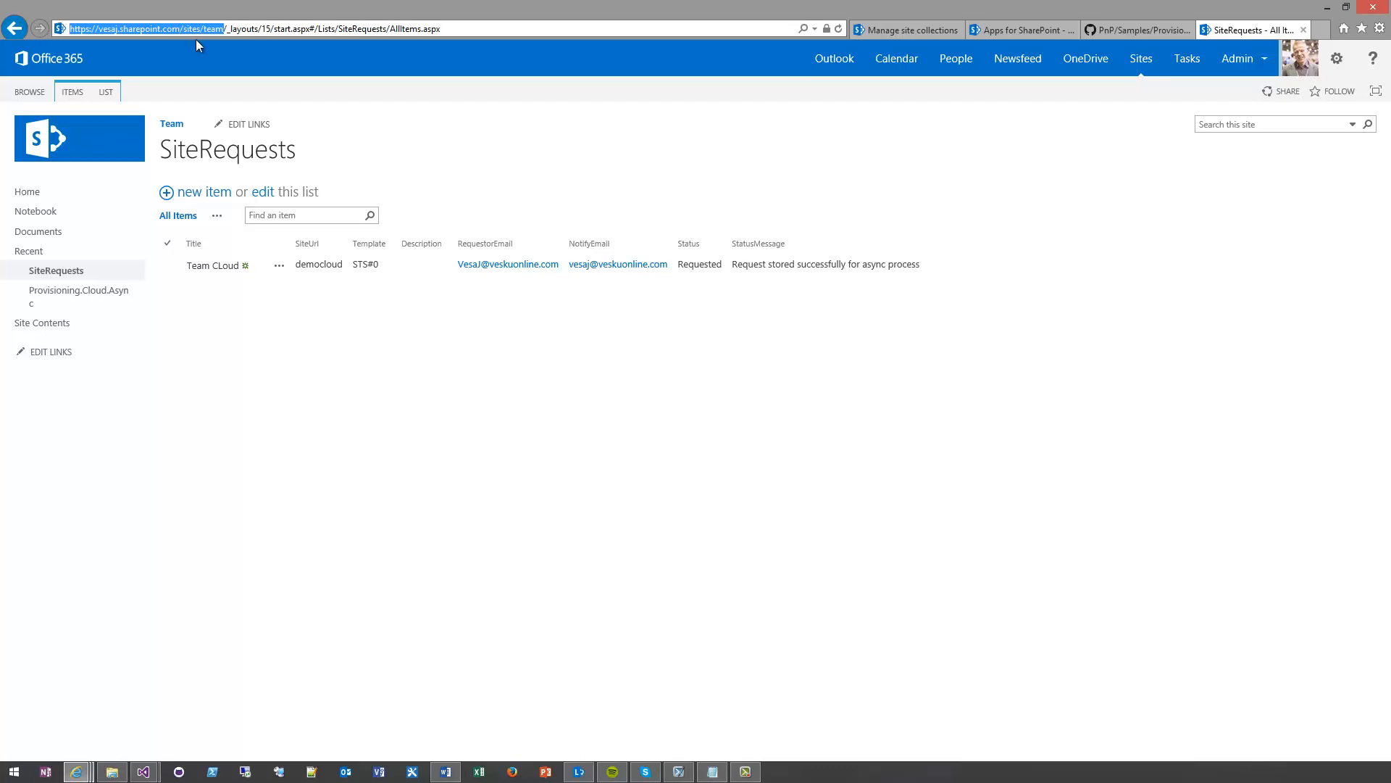
pyautogui.hotkey('alt', 'Tab')
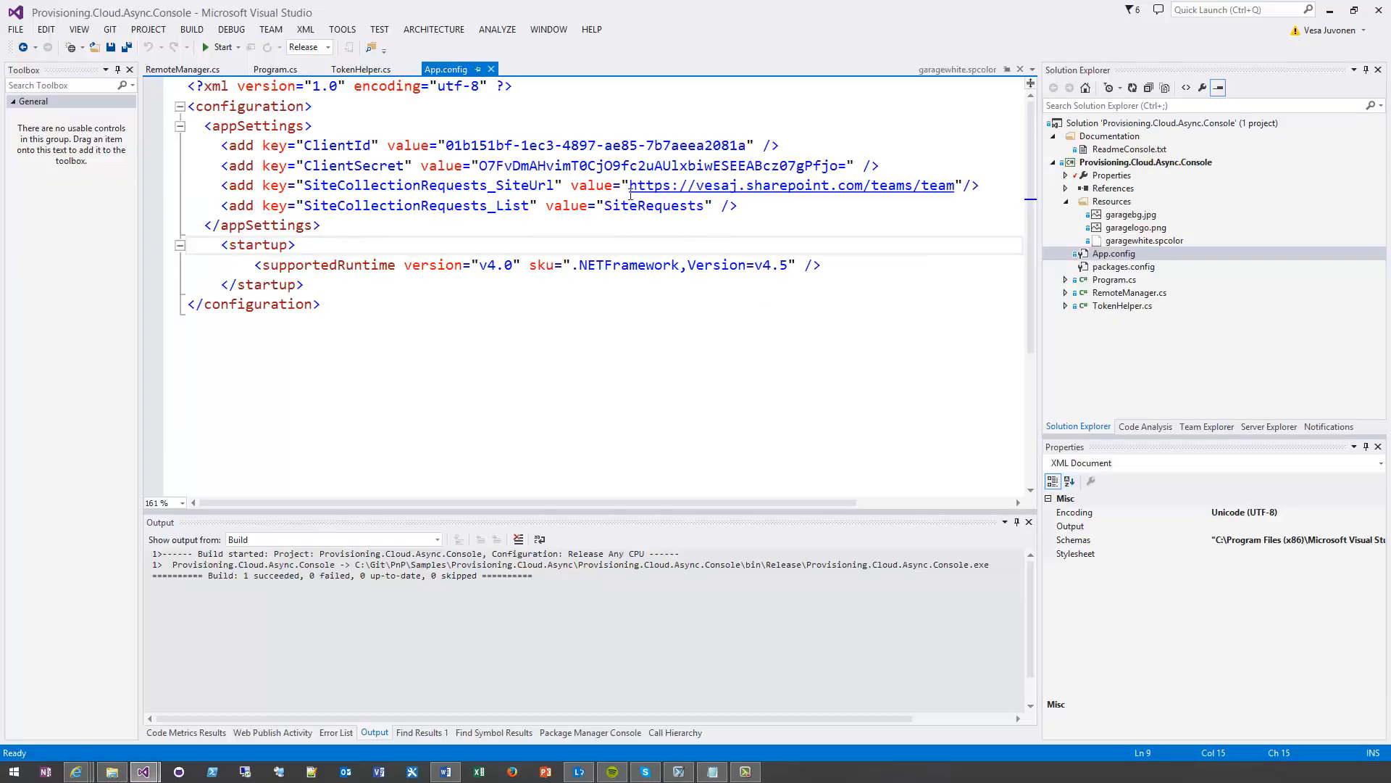
pyautogui.moveTo(629, 186); pyautogui.dragTo(955, 184)
pyautogui.hotkey('ctrl', 'v')
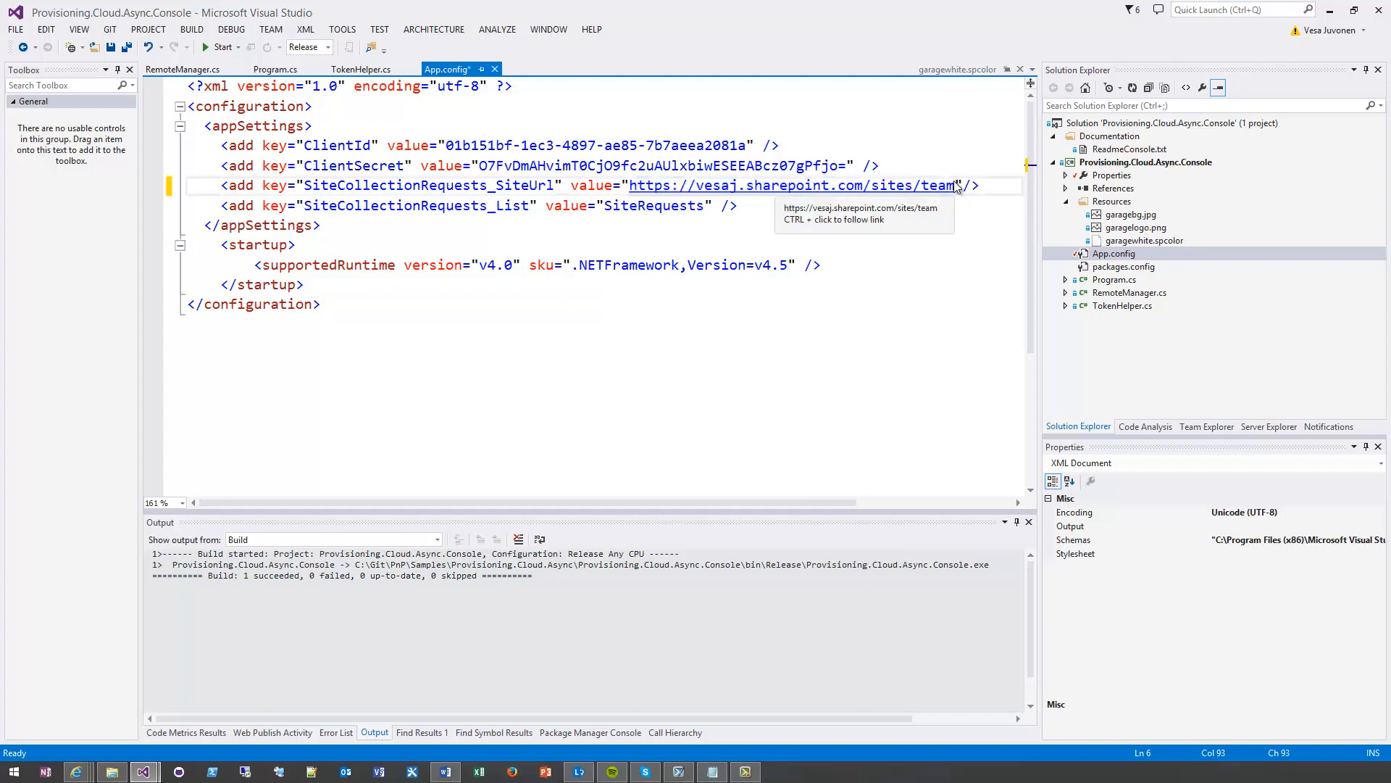
pyautogui.click(805, 211)
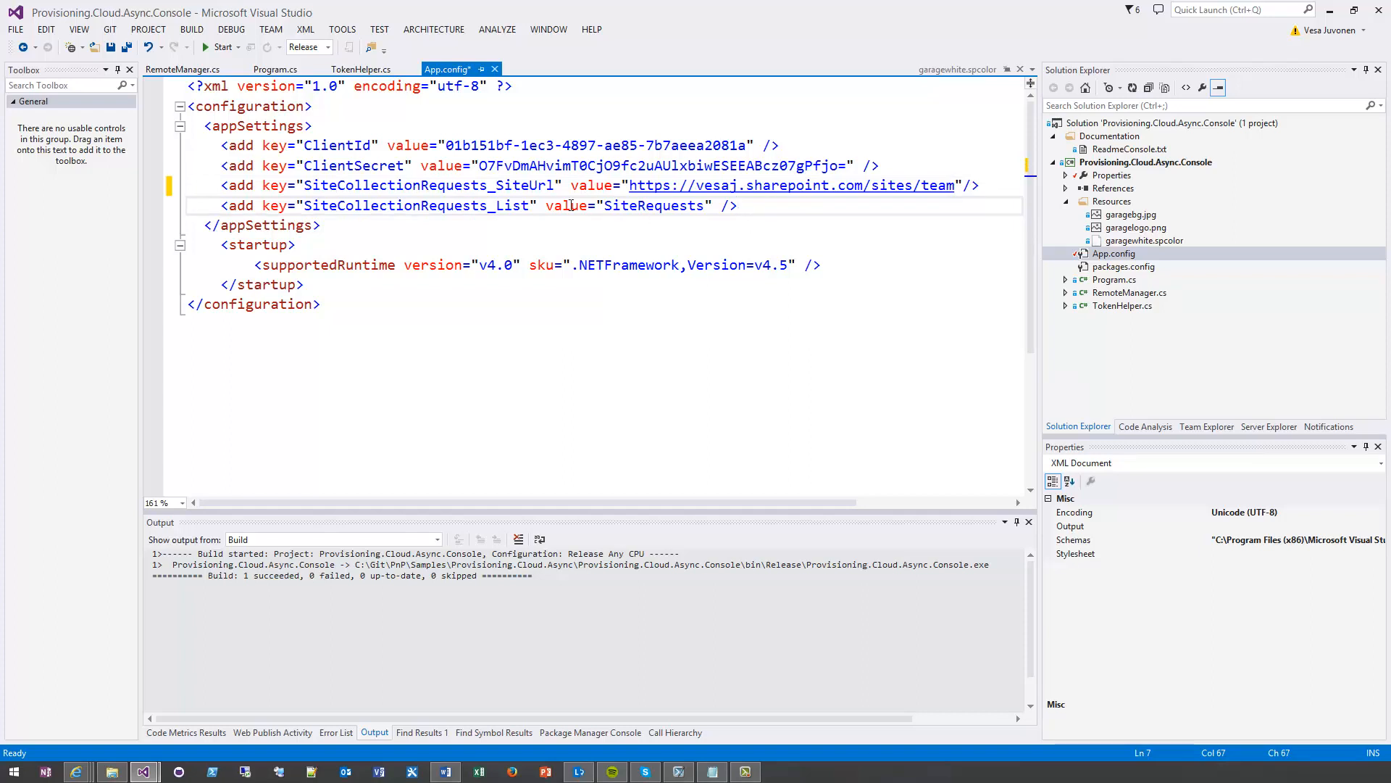
pyautogui.click(496, 168)
pyautogui.hotkey('ctrl', 's')
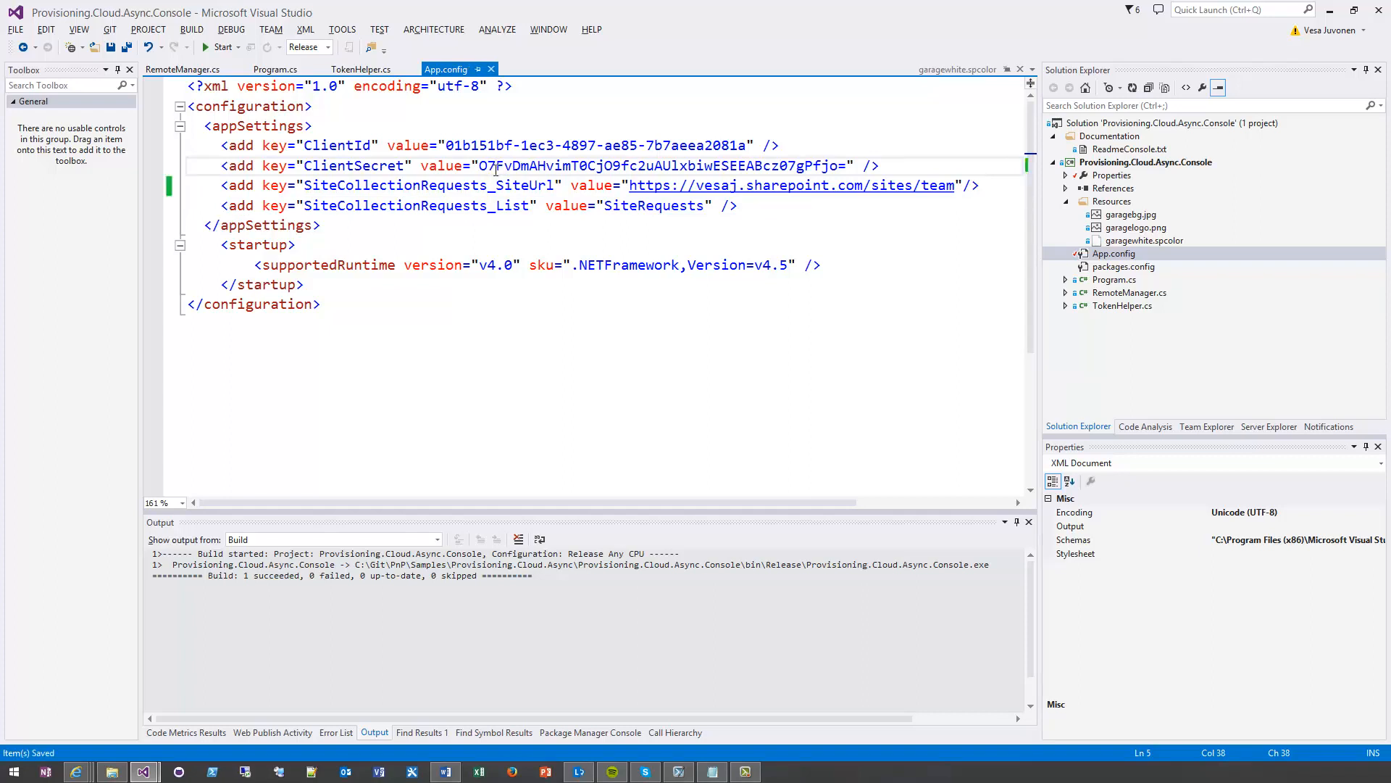
# Switch to the browser and open the root site's app permission page at /_layouts/appinv.aspx in place of the app catalog form
pyautogui.hotkey('alt', 'Tab')
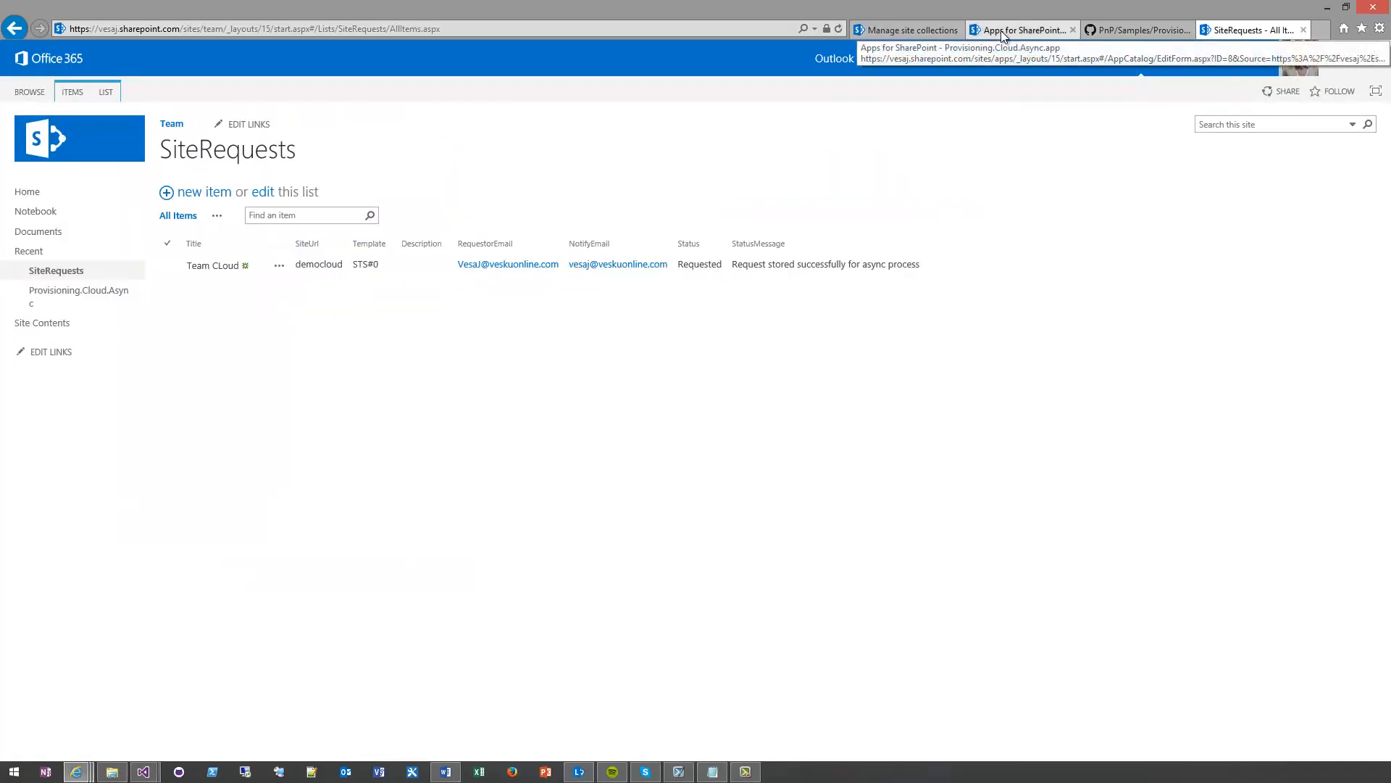
pyautogui.click(1004, 30)
pyautogui.click(876, 30)
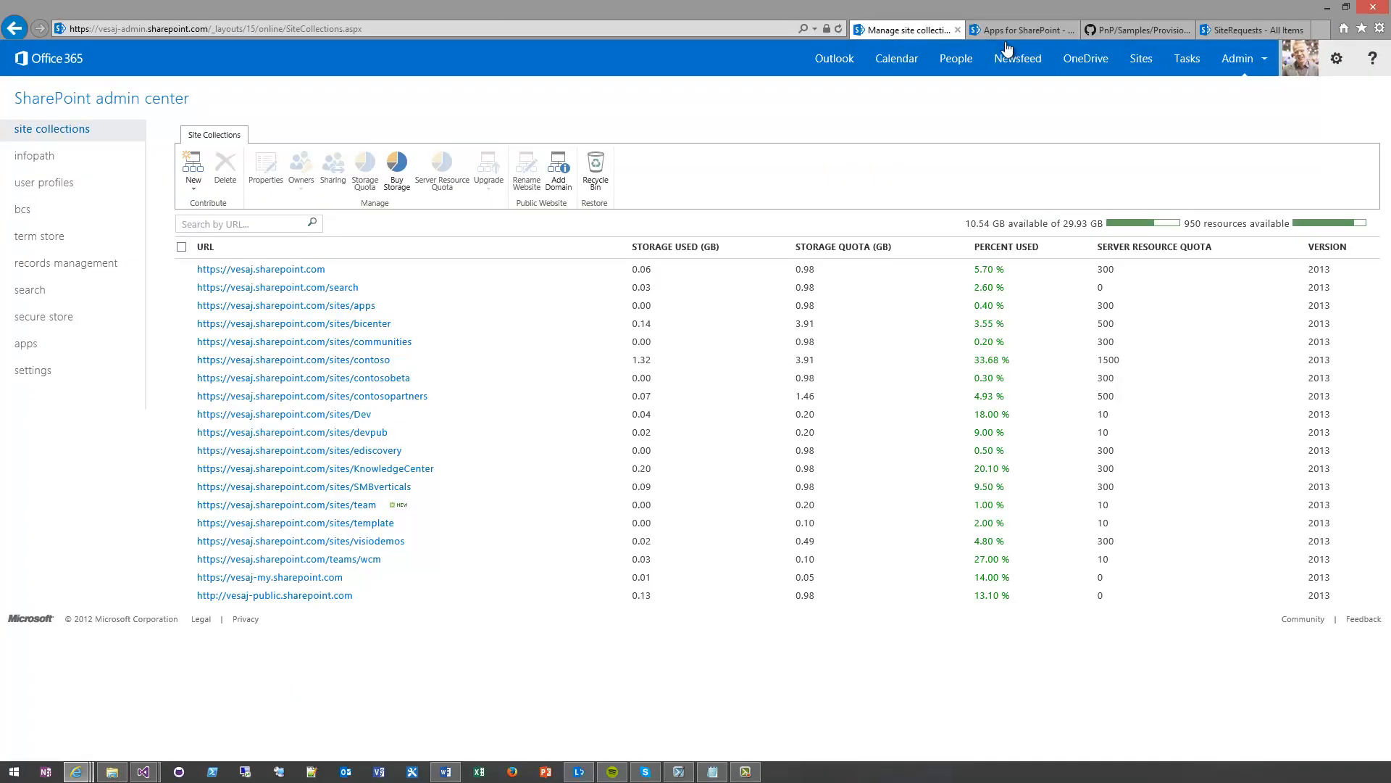
pyautogui.click(1008, 31)
pyautogui.click(215, 29)
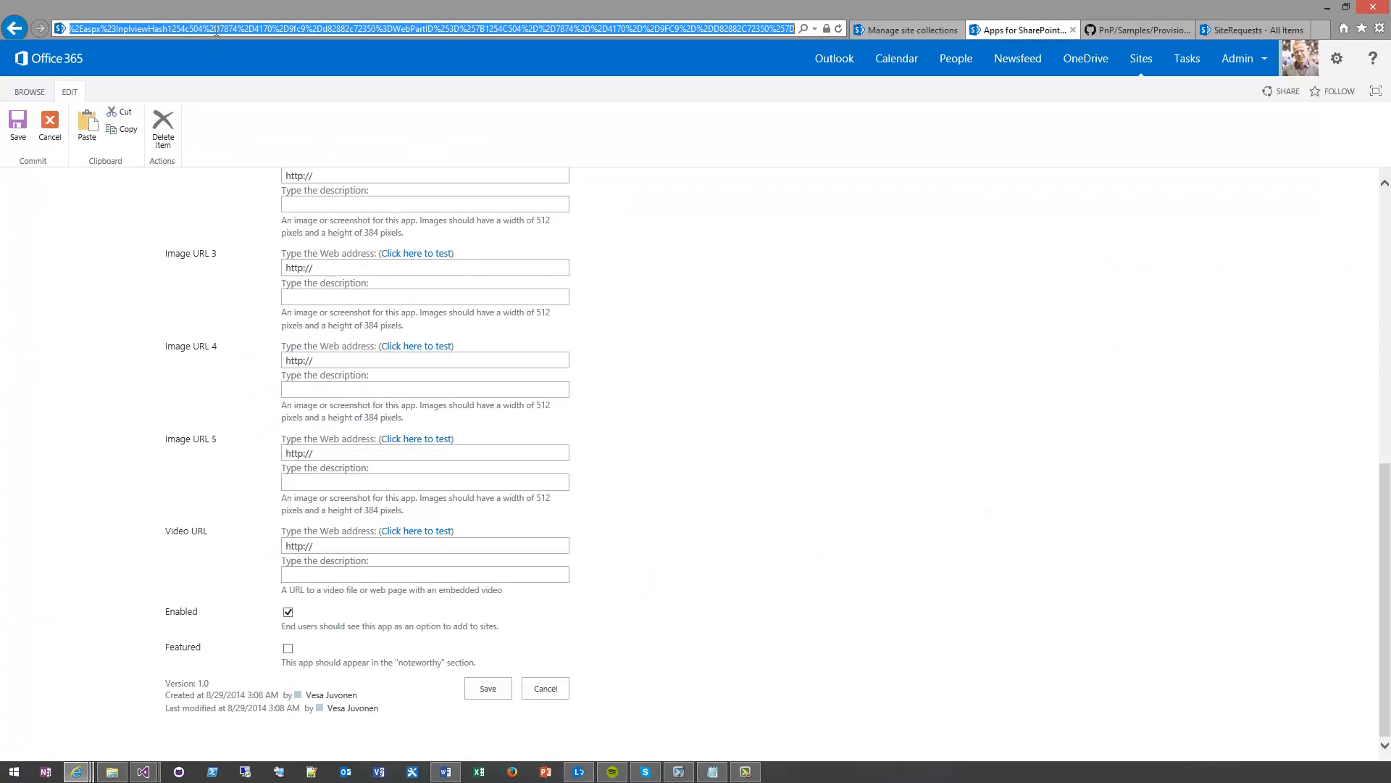
pyautogui.write('vesaj.sharepoint.com/')
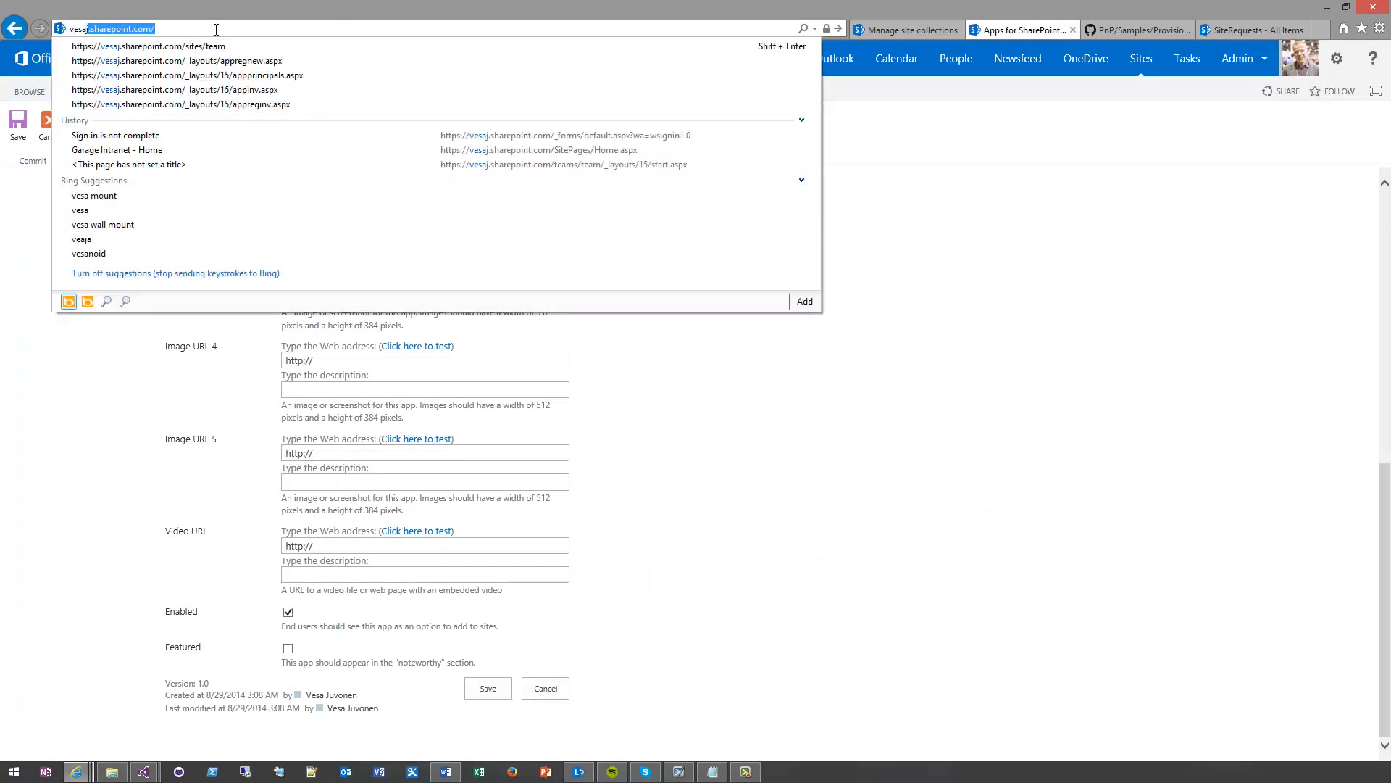
pyautogui.press('Down')
pyautogui.press('Down')
pyautogui.hotkey('ctrl', 'shift', 'Left')
pyautogui.hotkey('ctrl', 'shift', 'Left')
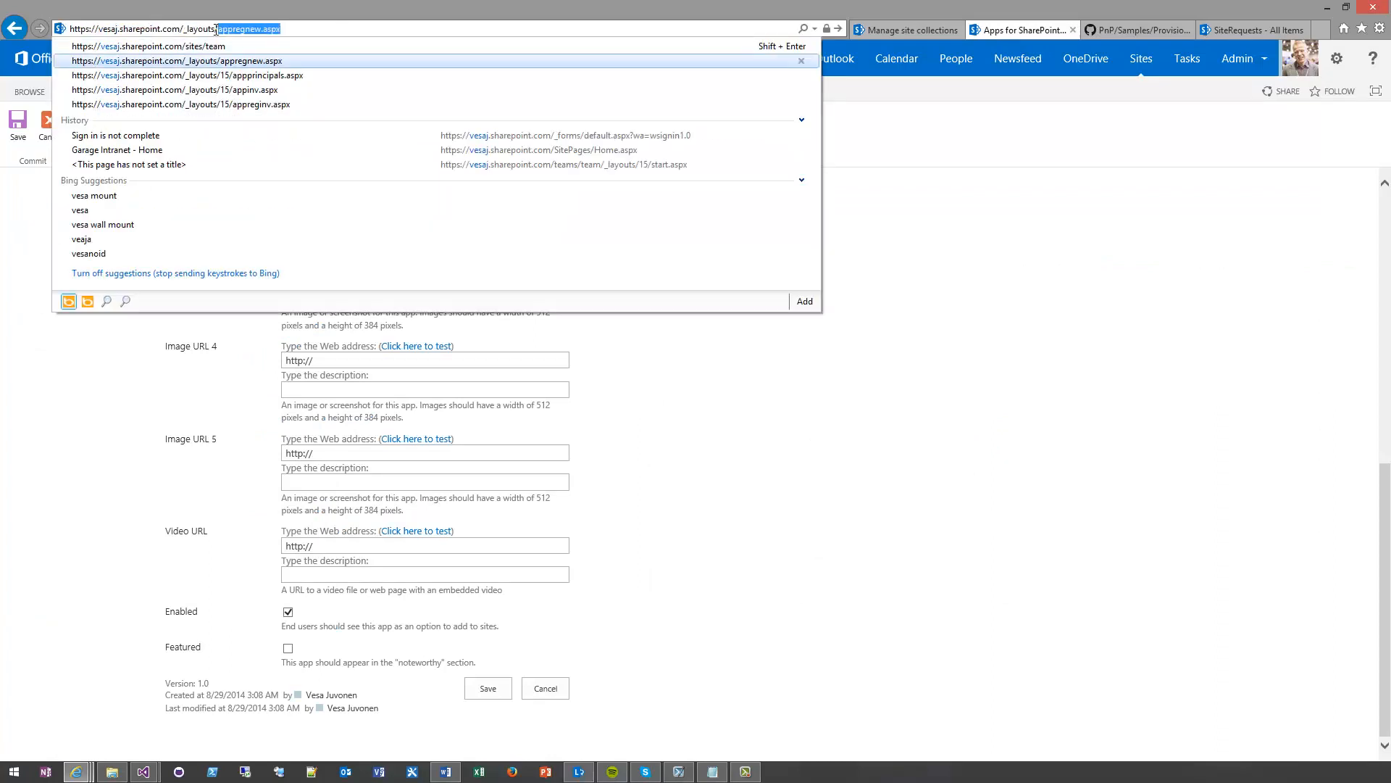
pyautogui.write('apping')
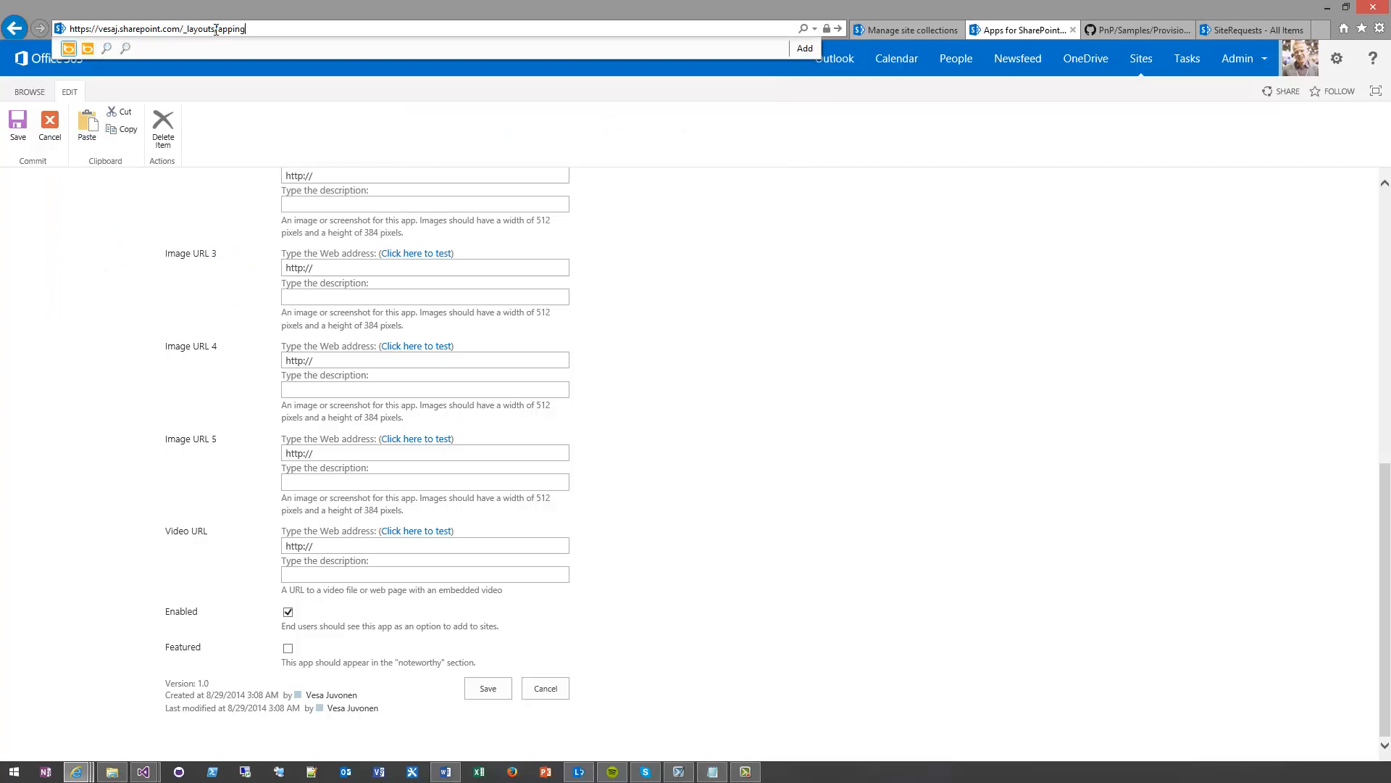
pyautogui.press('BackSpace')
pyautogui.write('v.aspx')
pyautogui.press('Return')
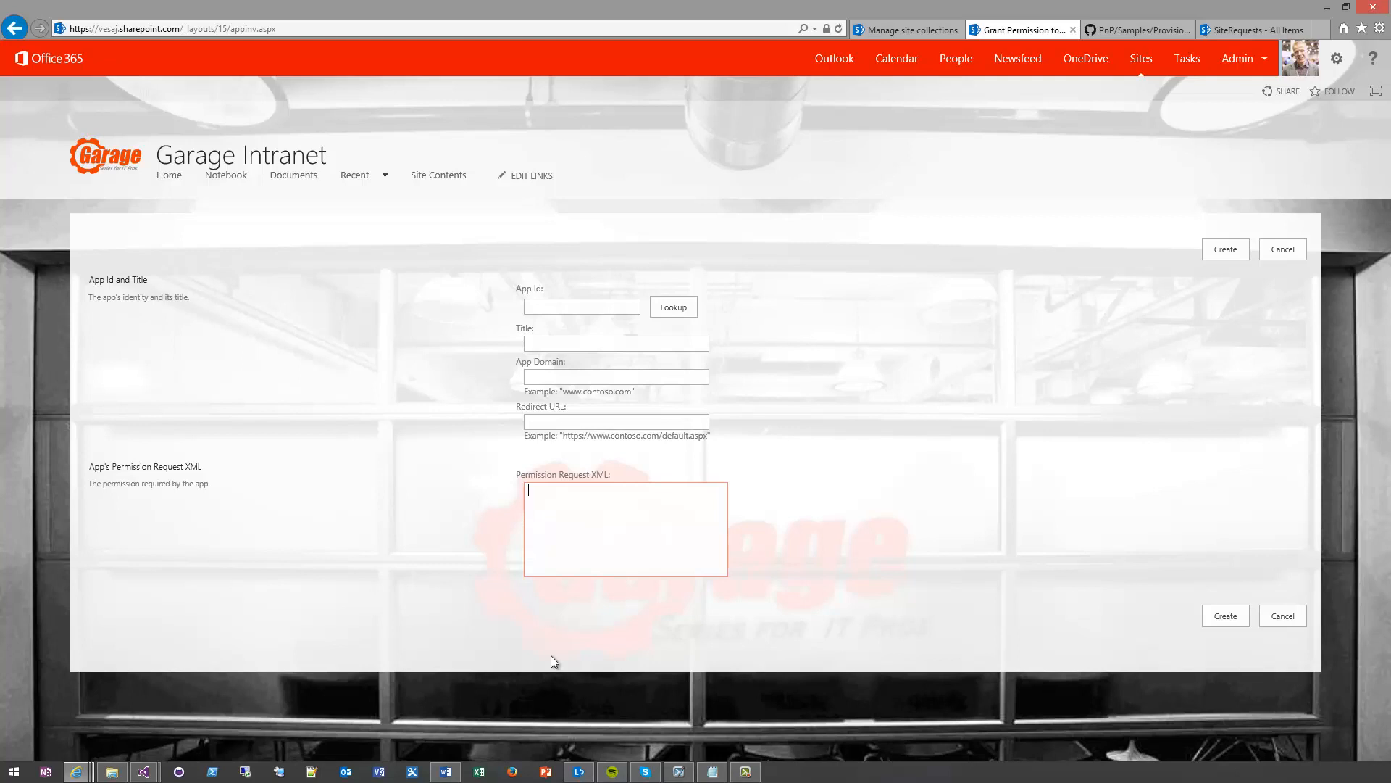
# Copy the registered app's client ID from the Notepad notes and replace the ClientId value in the console project's App.config with it
pyautogui.click(712, 773)
pyautogui.click(883, 356)
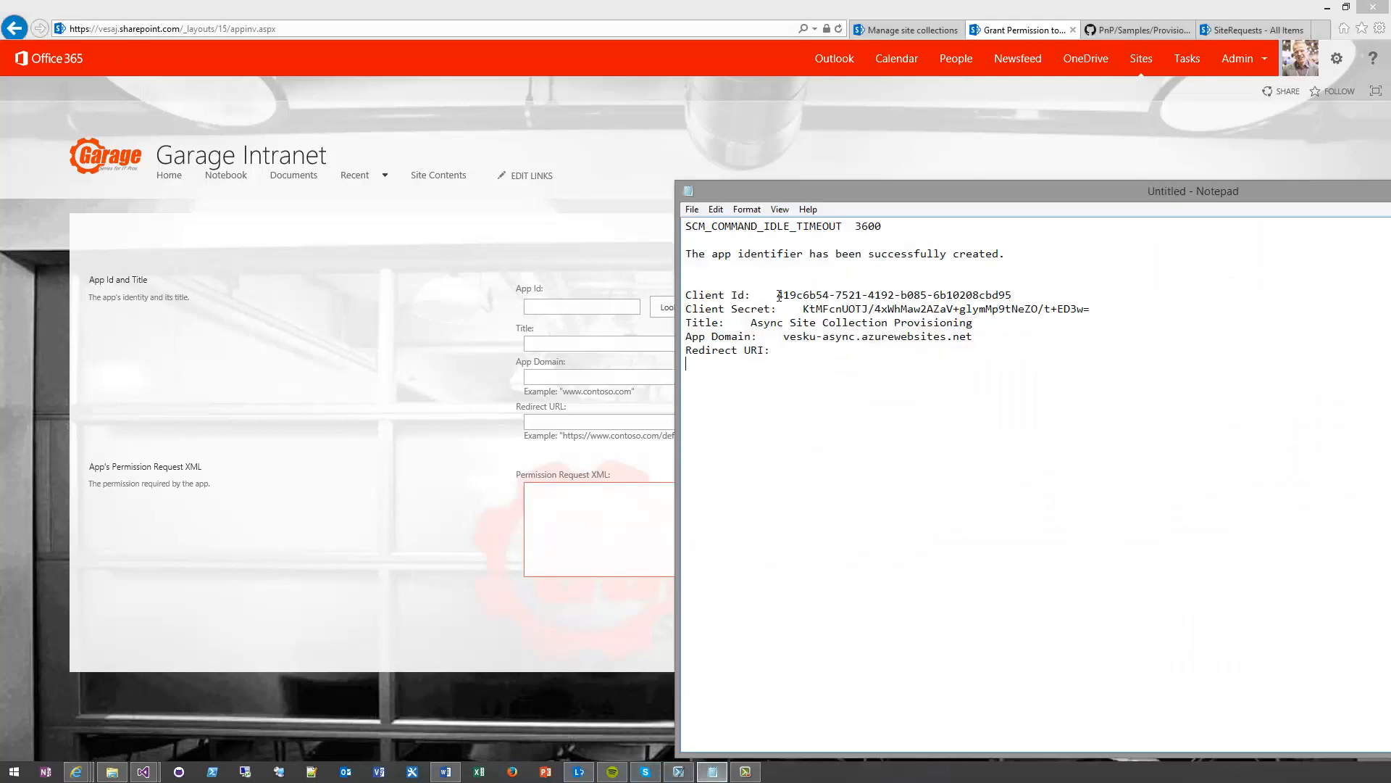
pyautogui.moveTo(777, 295); pyautogui.dragTo(1013, 295)
pyautogui.hotkey('ctrl', 'c')
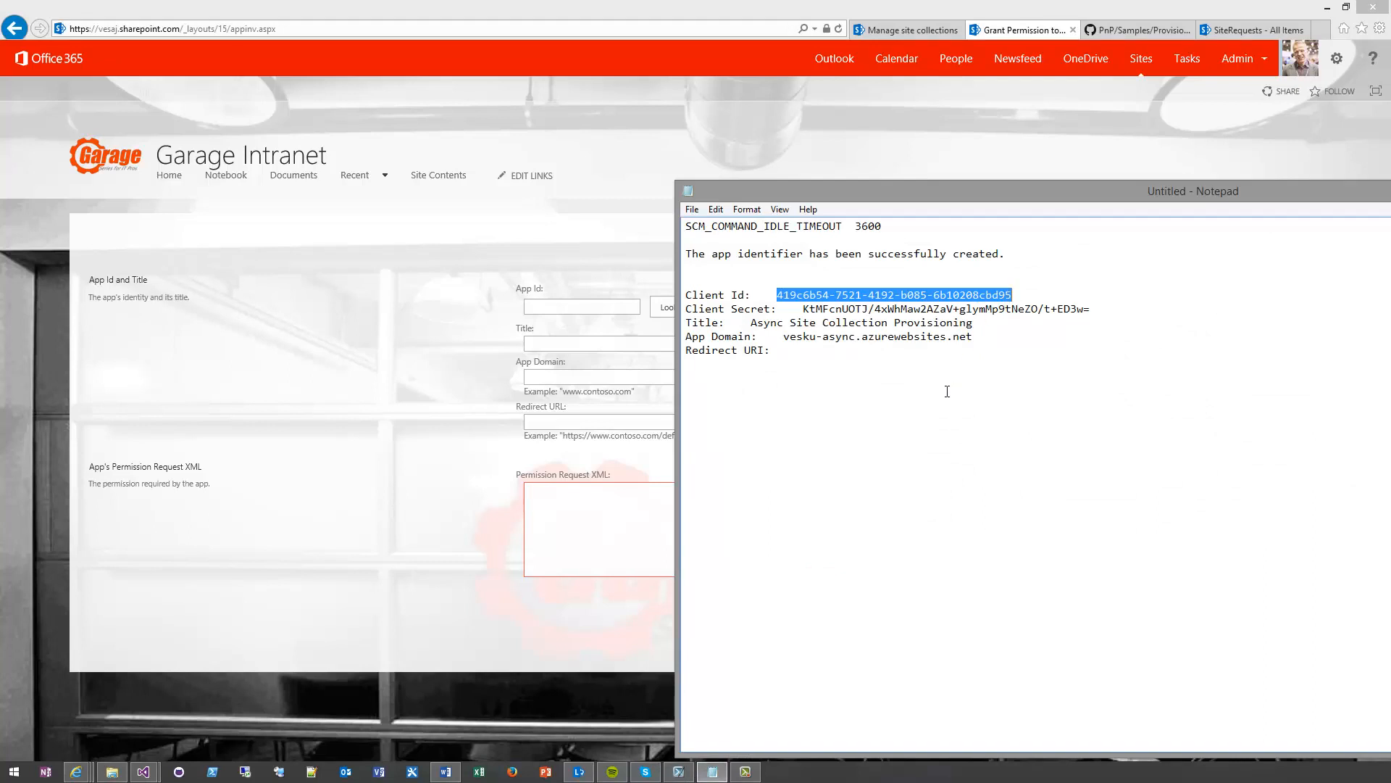
pyautogui.moveTo(154, 776)
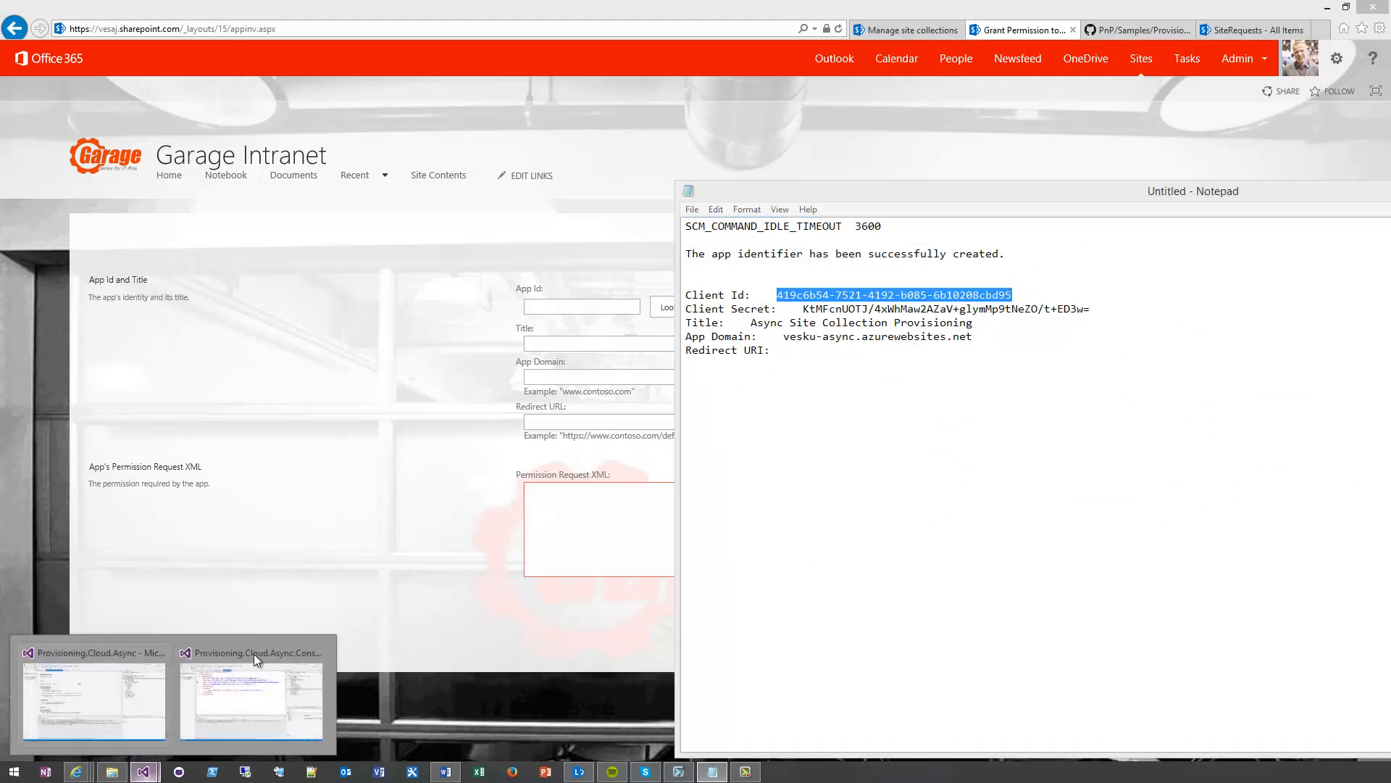
pyautogui.click(254, 682)
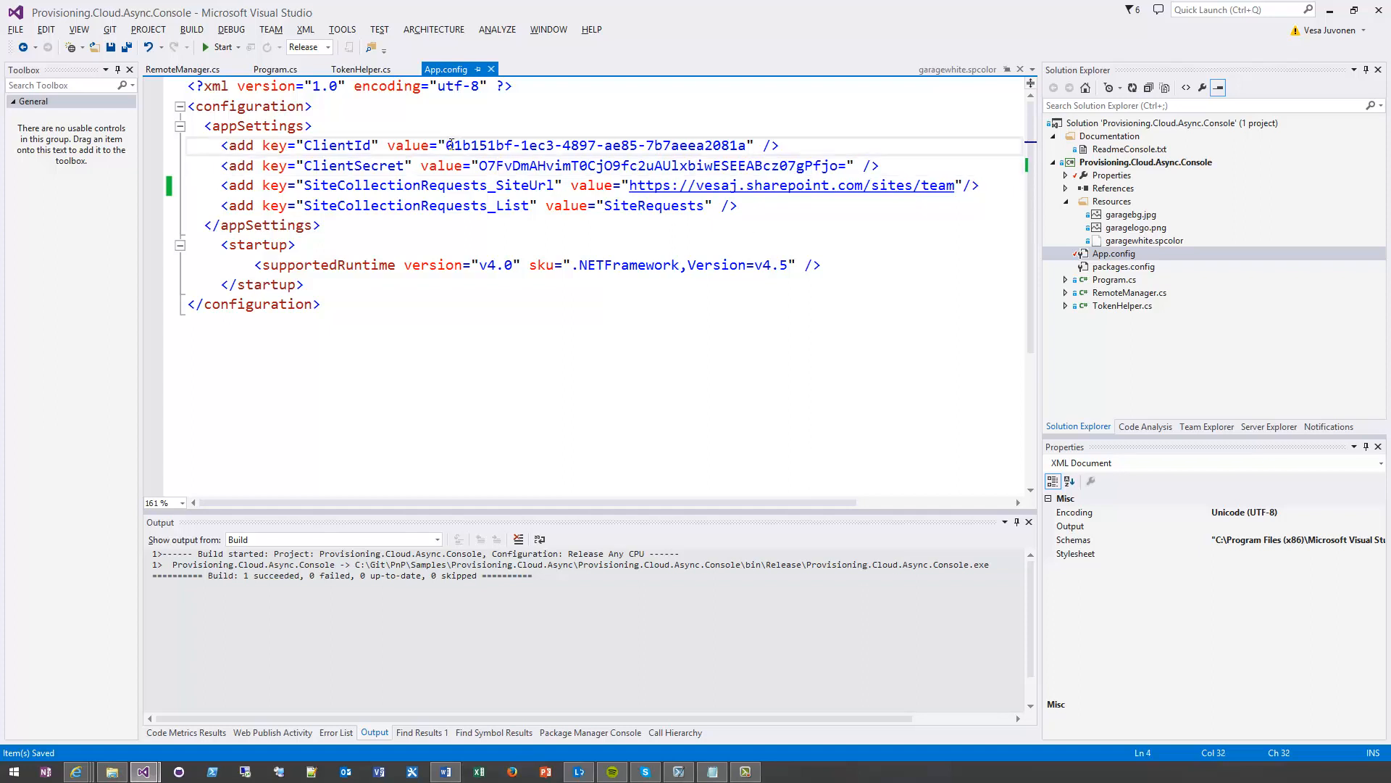
pyautogui.moveTo(446, 145); pyautogui.dragTo(747, 147)
pyautogui.hotkey('ctrl', 'v')
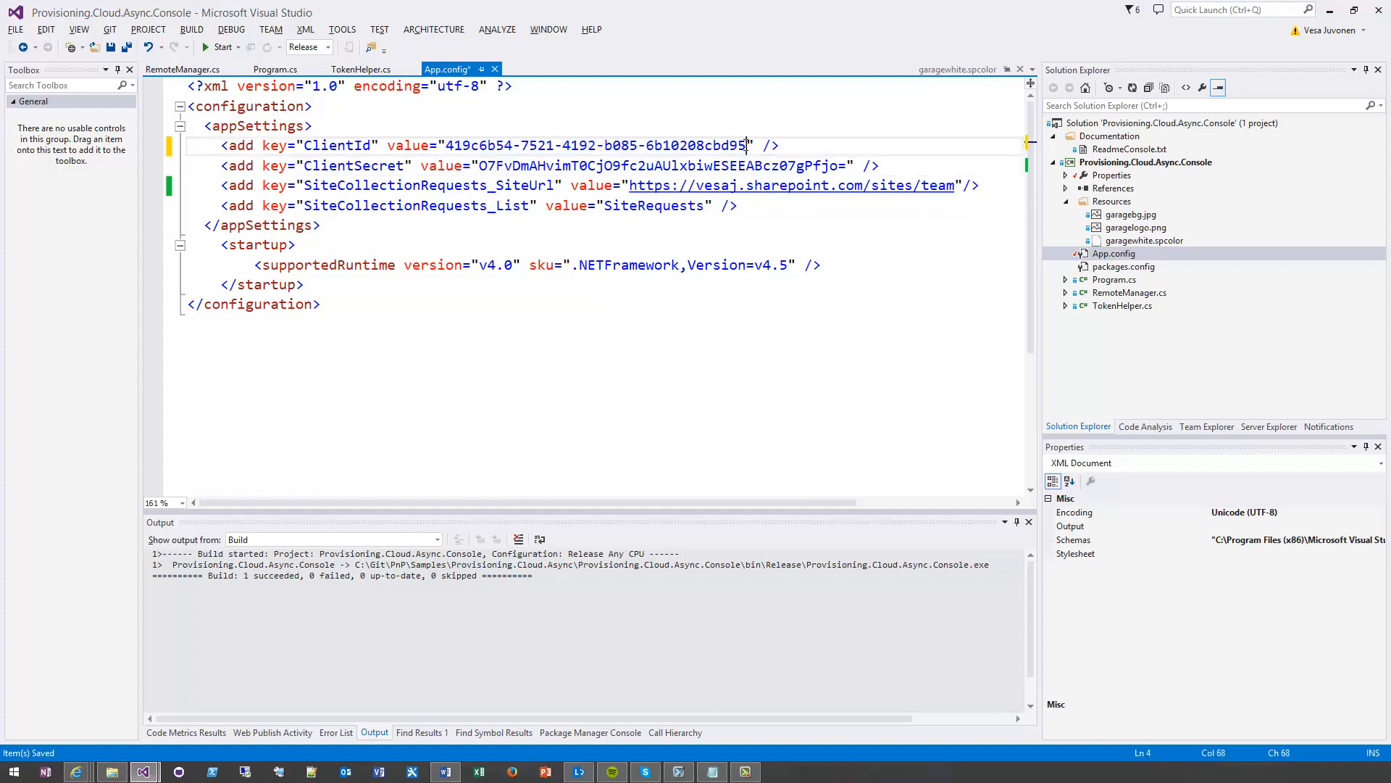
# Copy the registered app's client secret from the Notepad notes, replace the ClientSecret value in App.config with it, and save the file
pyautogui.hotkey('alt', 'Tab')
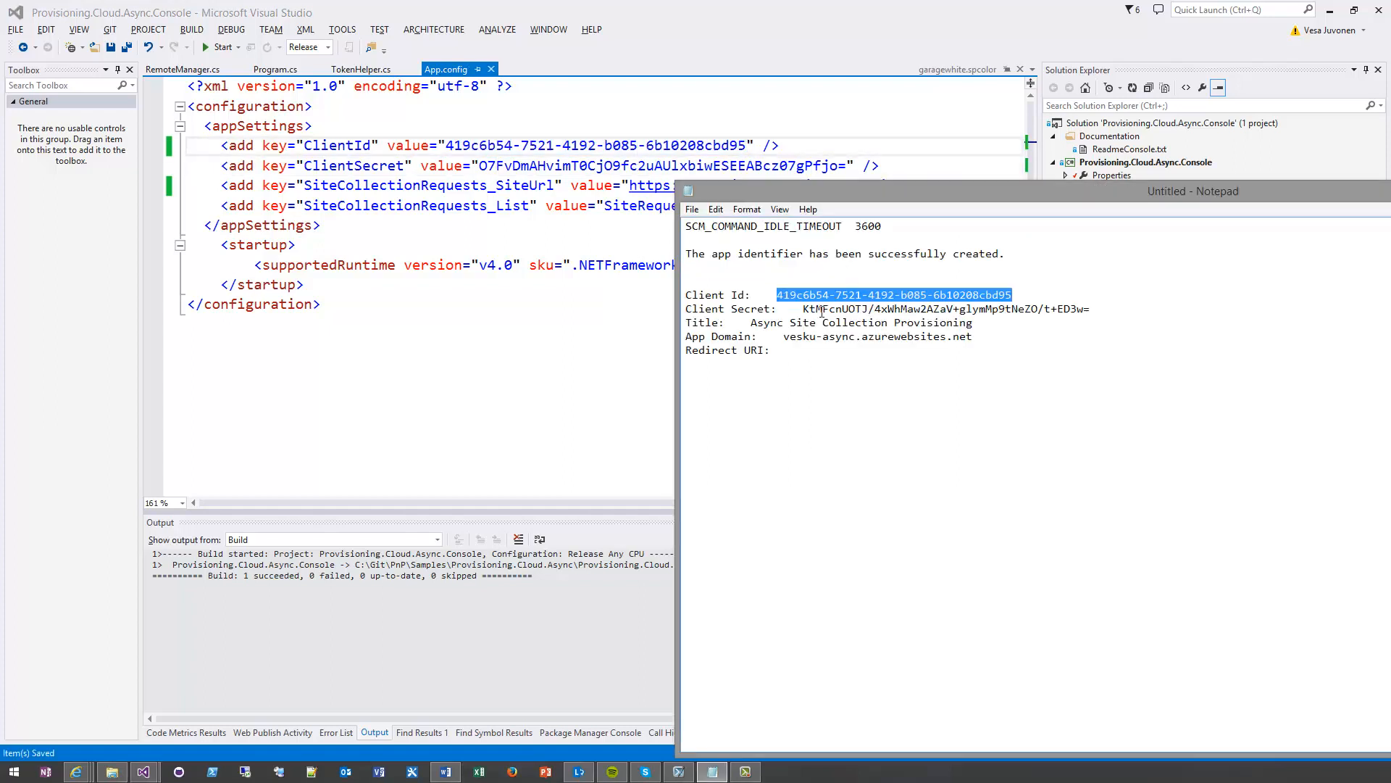
pyautogui.moveTo(803, 309); pyautogui.dragTo(1091, 309)
pyautogui.hotkey('ctrl', 'c')
pyautogui.hotkey('alt', 'Tab')
pyautogui.doubleClick(488, 168)
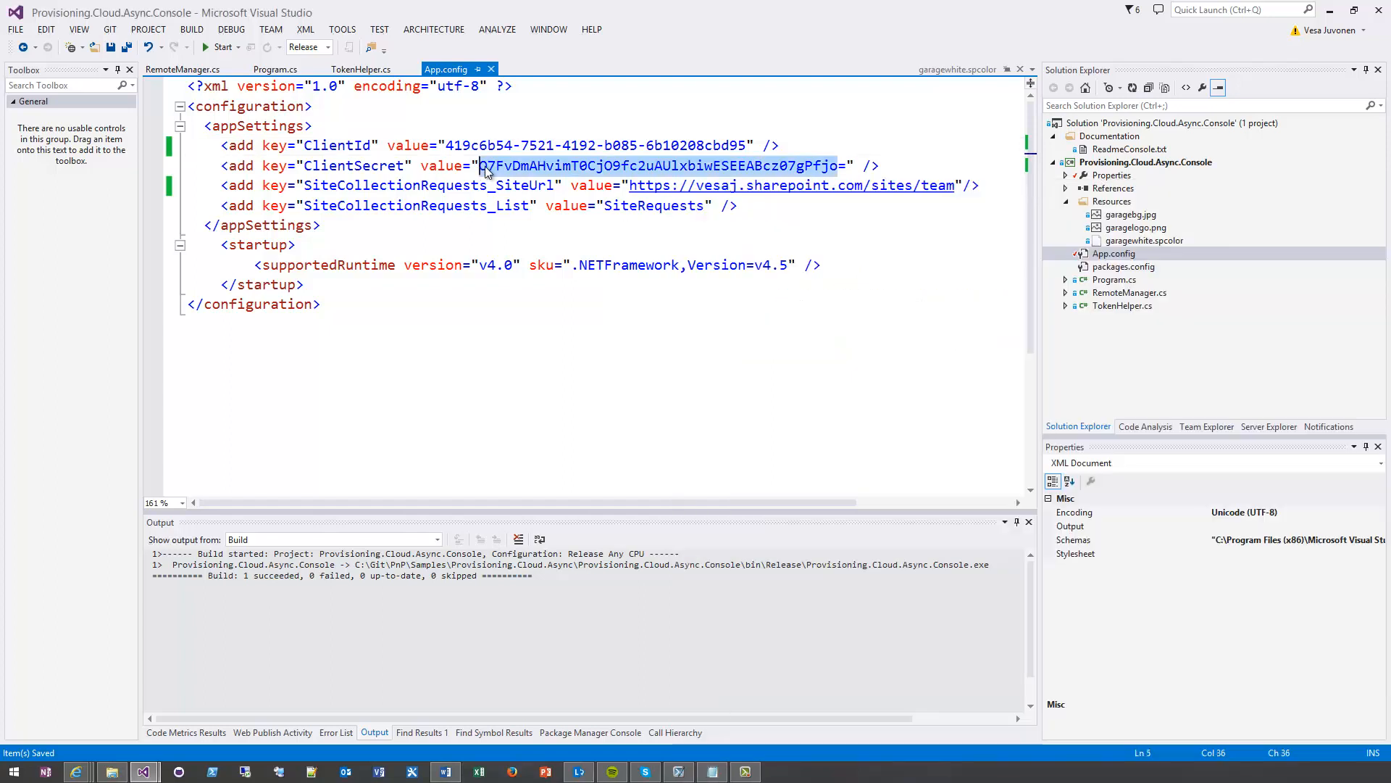
pyautogui.hotkey('ctrl', 'v')
pyautogui.press('BackSpace')
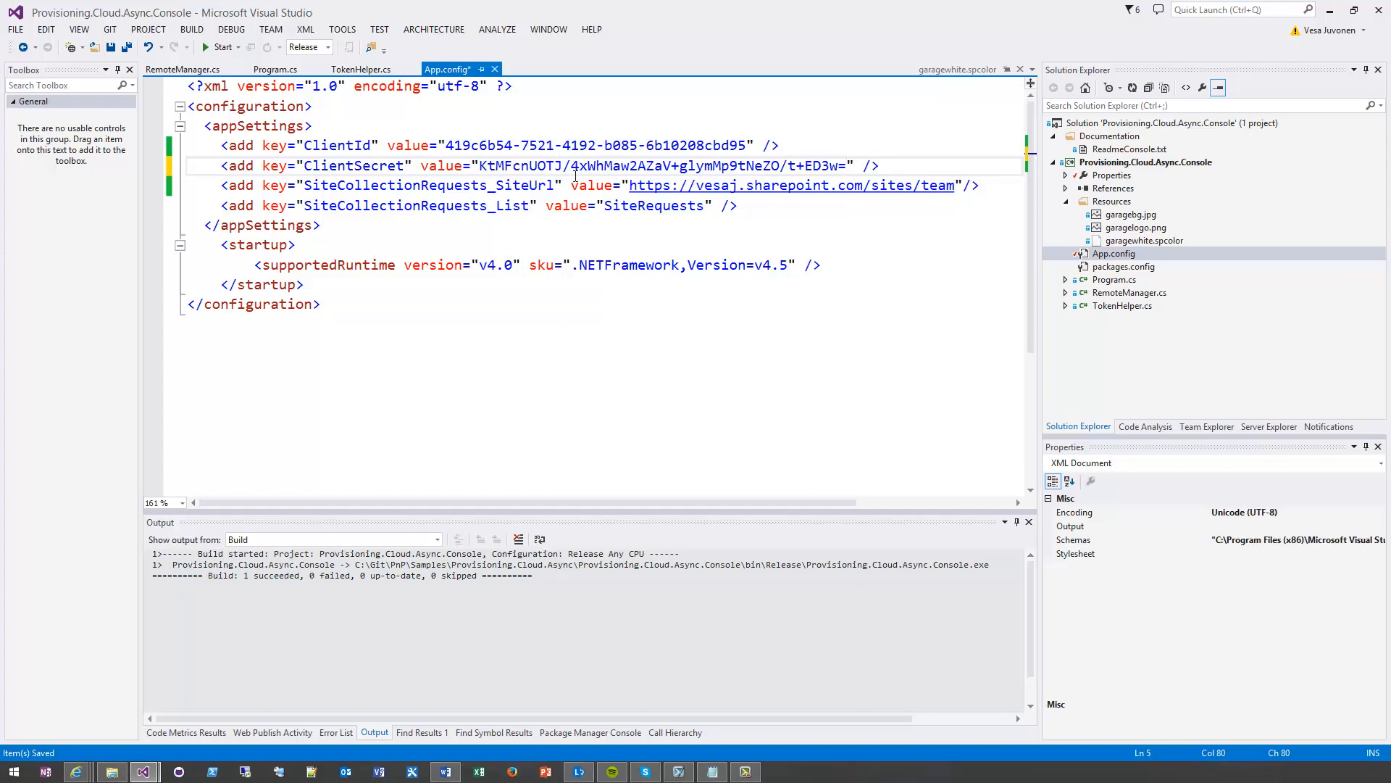
pyautogui.click(596, 165)
pyautogui.hotkey('alt', 'Tab')
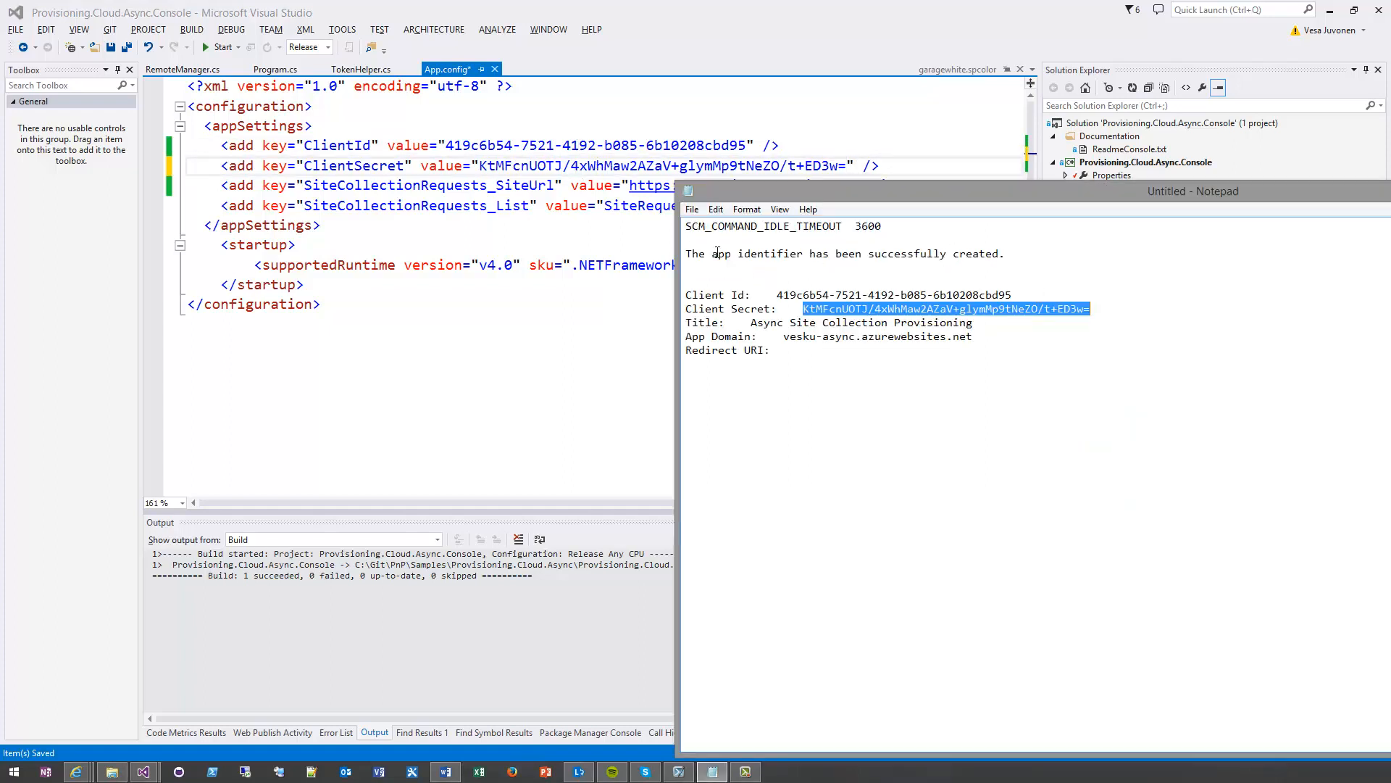
pyautogui.hotkey('alt', 'Tab')
pyautogui.click(694, 220)
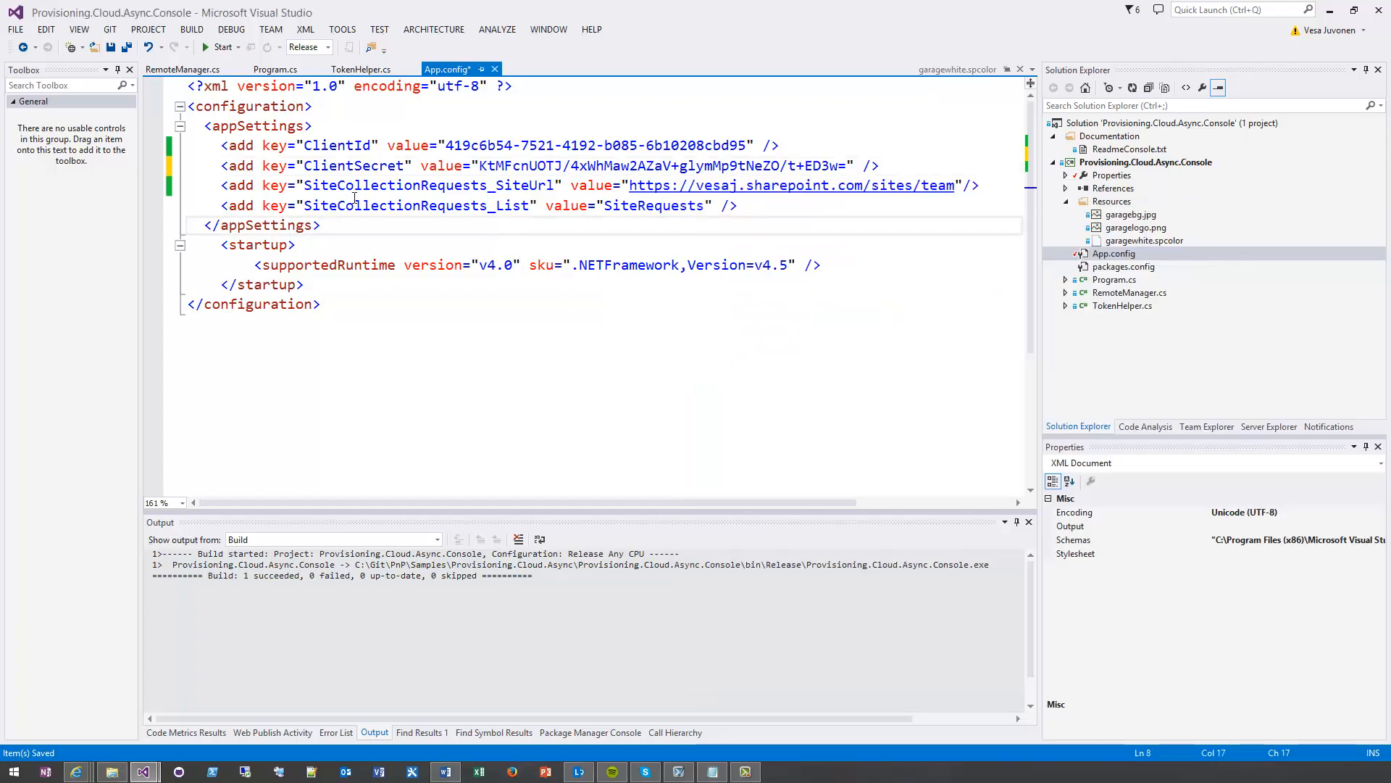
pyautogui.hotkey('ctrl', 's')
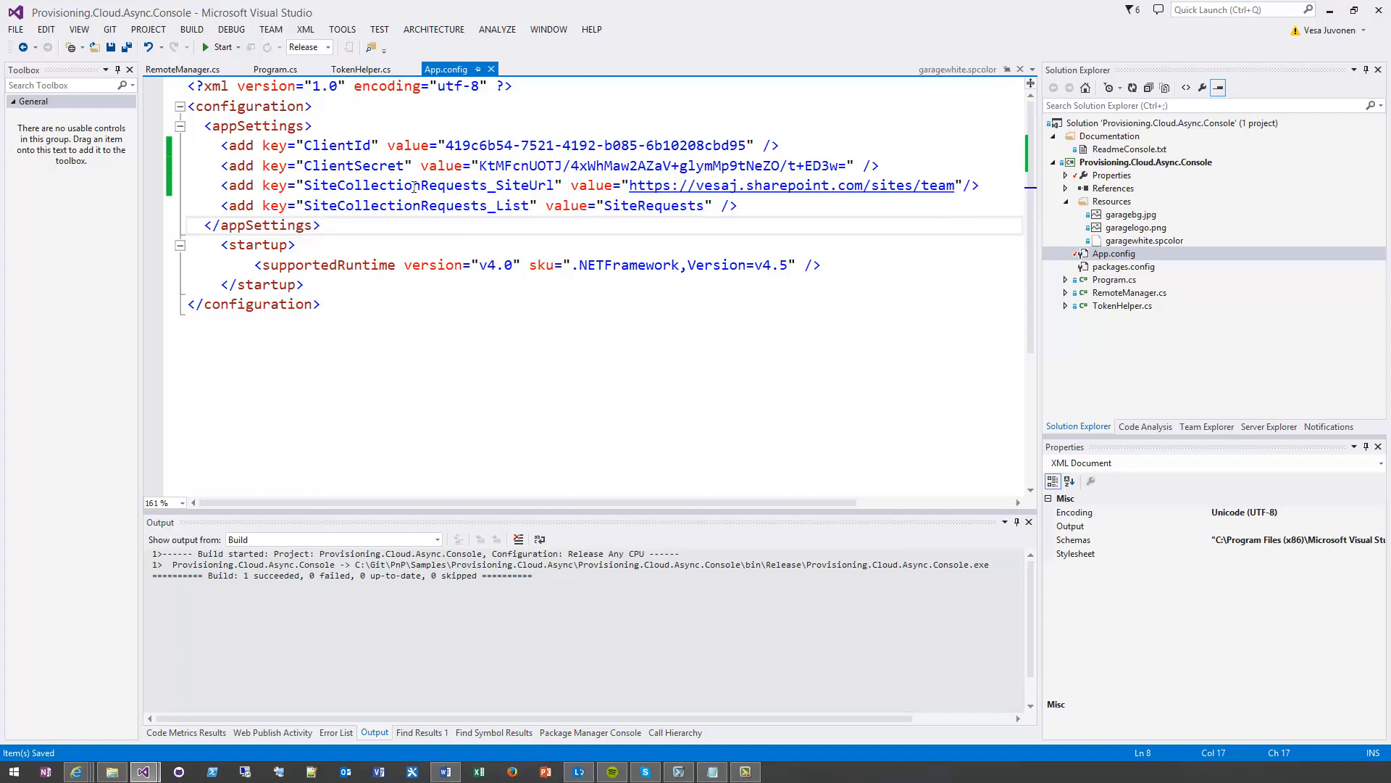
# Build the Provisioning.Cloud.Async.Console project and look at its Publish as Azure WebJob option
pyautogui.rightClick(1168, 163)
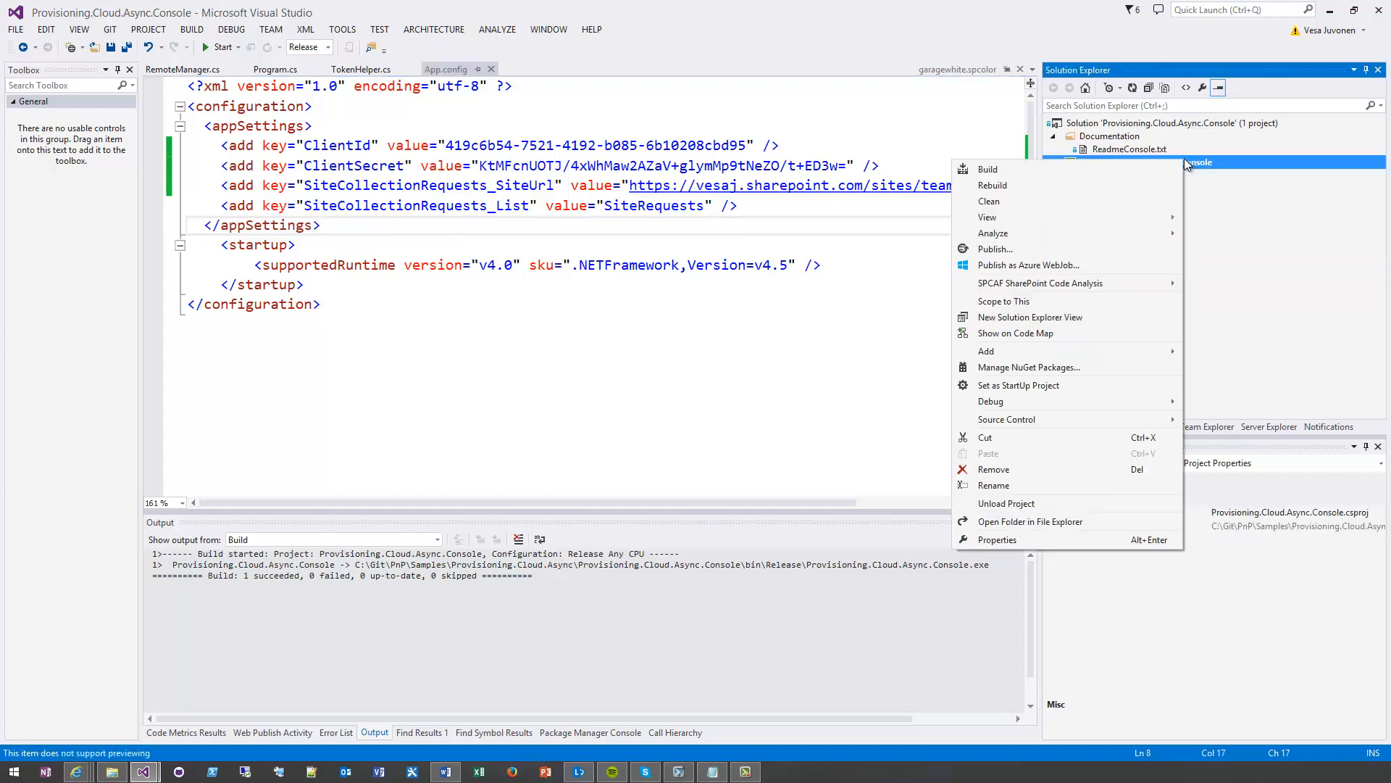
pyautogui.click(1137, 168)
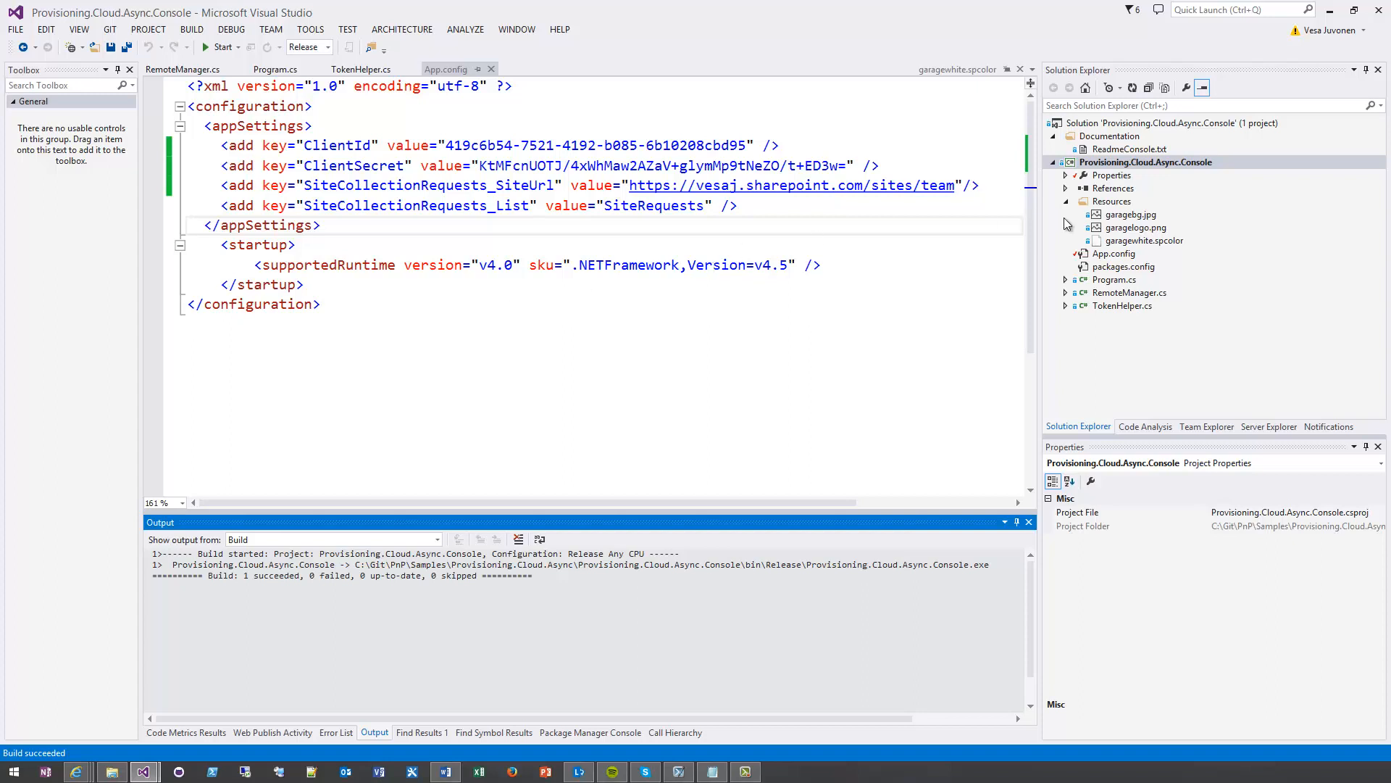
pyautogui.click(1120, 164)
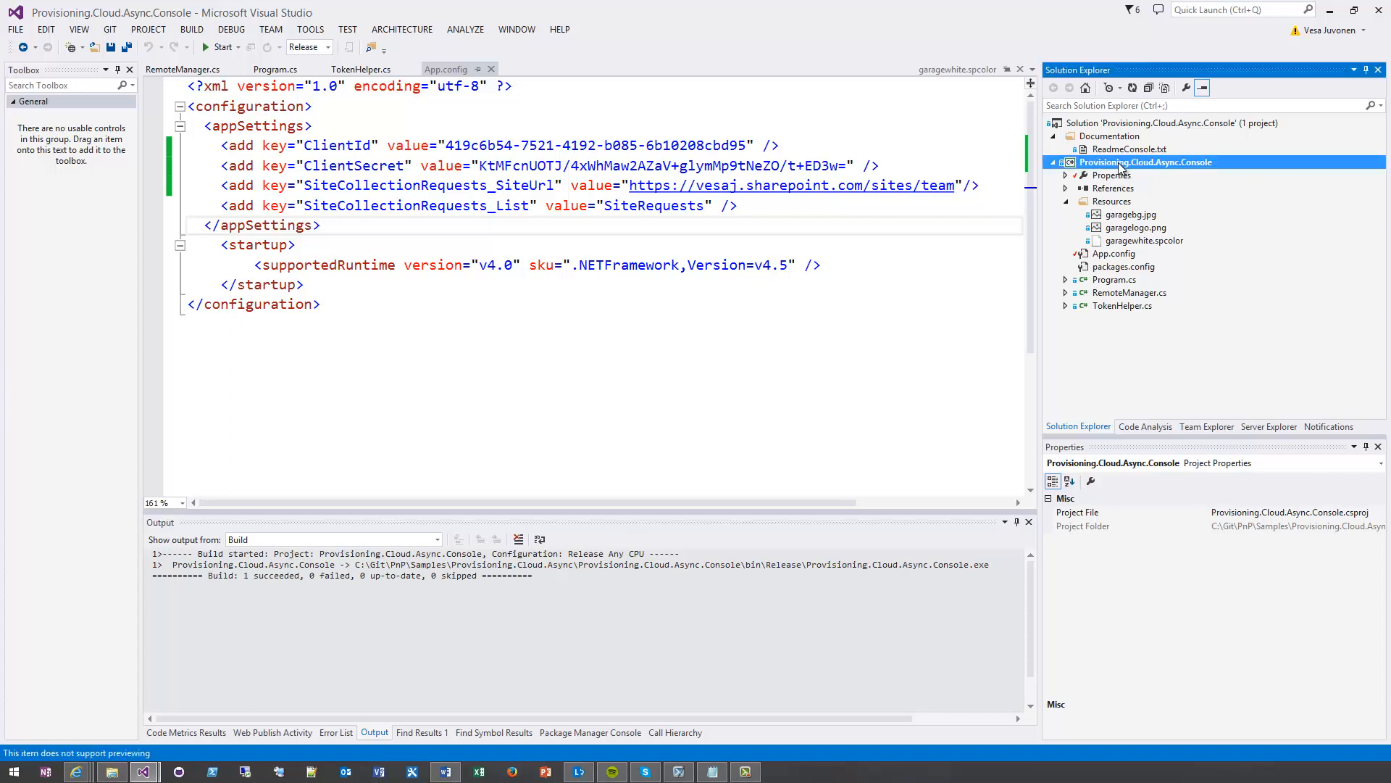
pyautogui.rightClick(1080, 162)
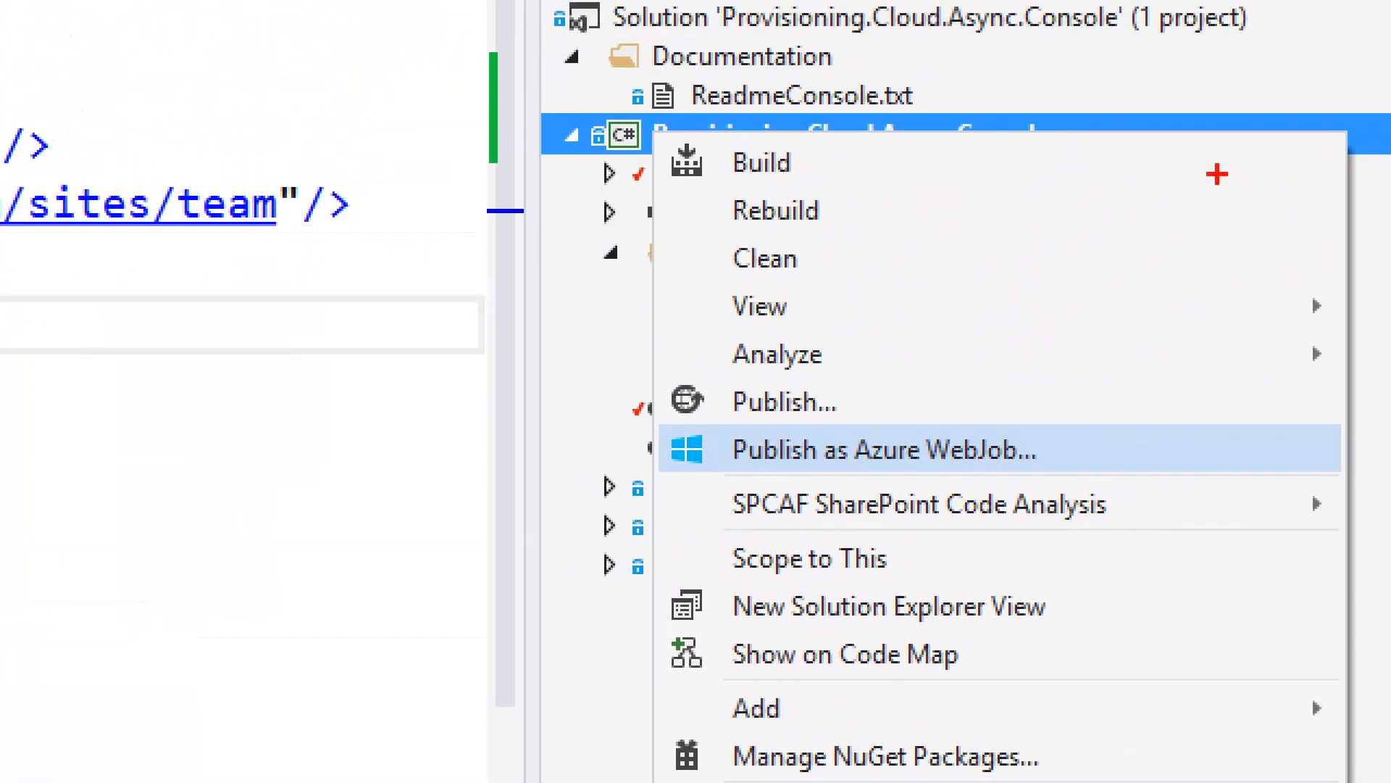
pyautogui.moveTo(650, 409)
pyautogui.mouseDown()
pyautogui.moveTo(885, 468)
pyautogui.moveTo(1072, 487)
pyautogui.mouseUp()
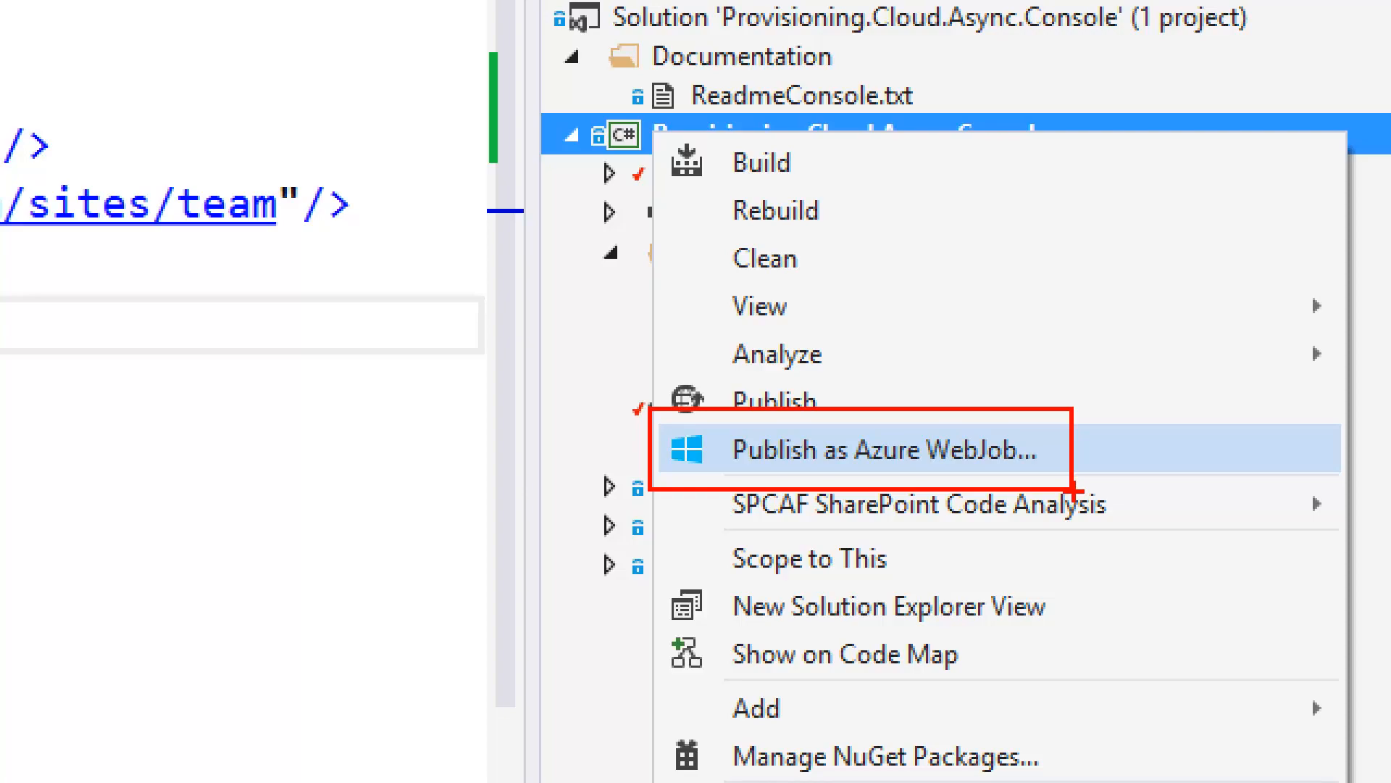
pyautogui.press('Escape')
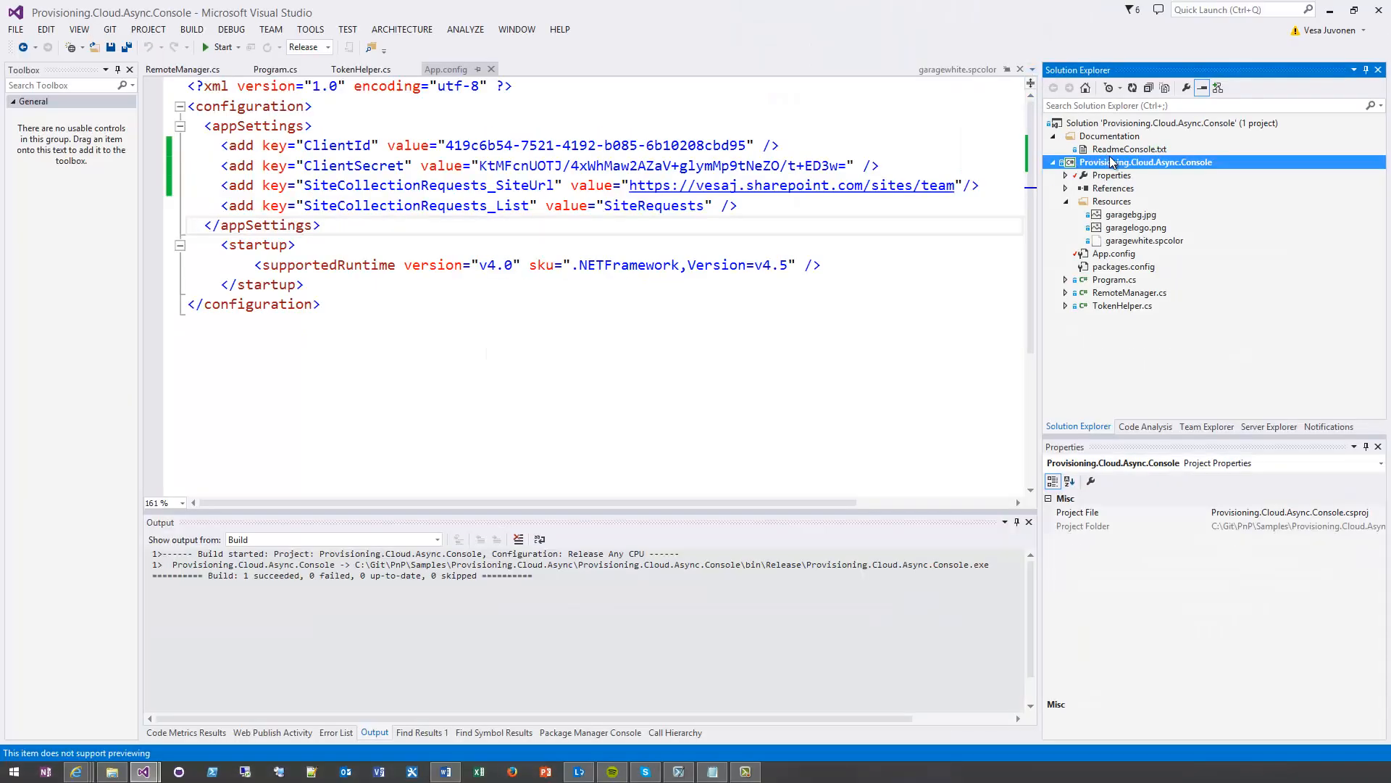
# Open the console project's folder in File Explorer and delete Release.zip from its bin folder
pyautogui.rightClick(1115, 165)
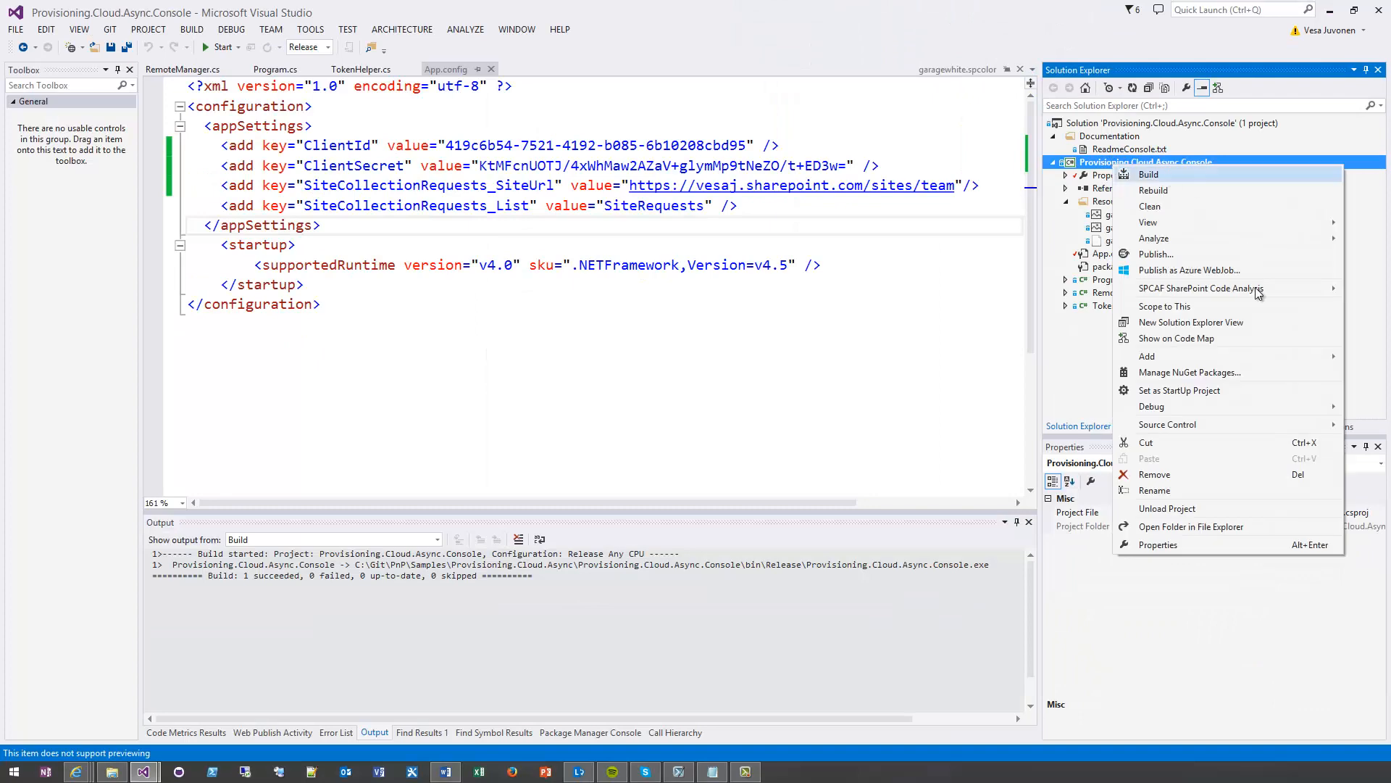
pyautogui.click(1202, 529)
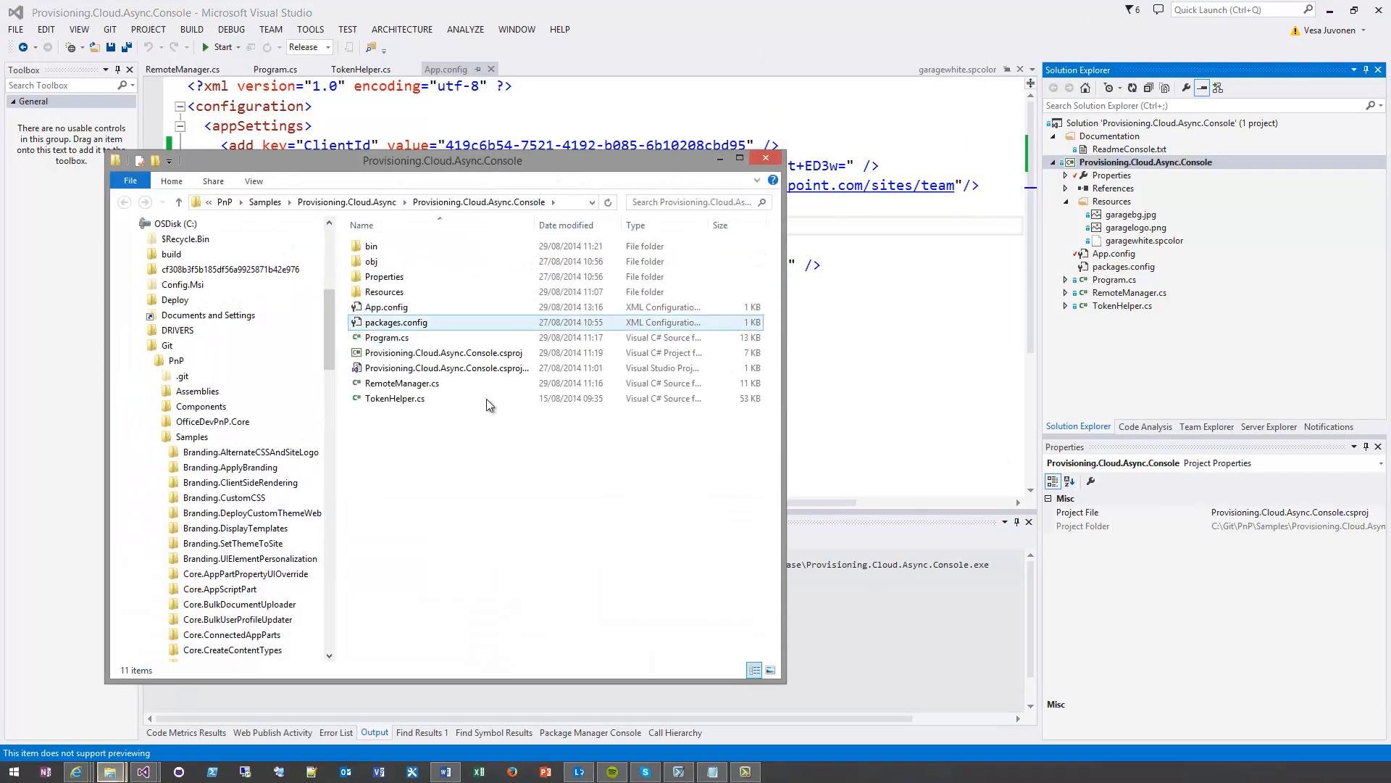
pyautogui.doubleClick(419, 247)
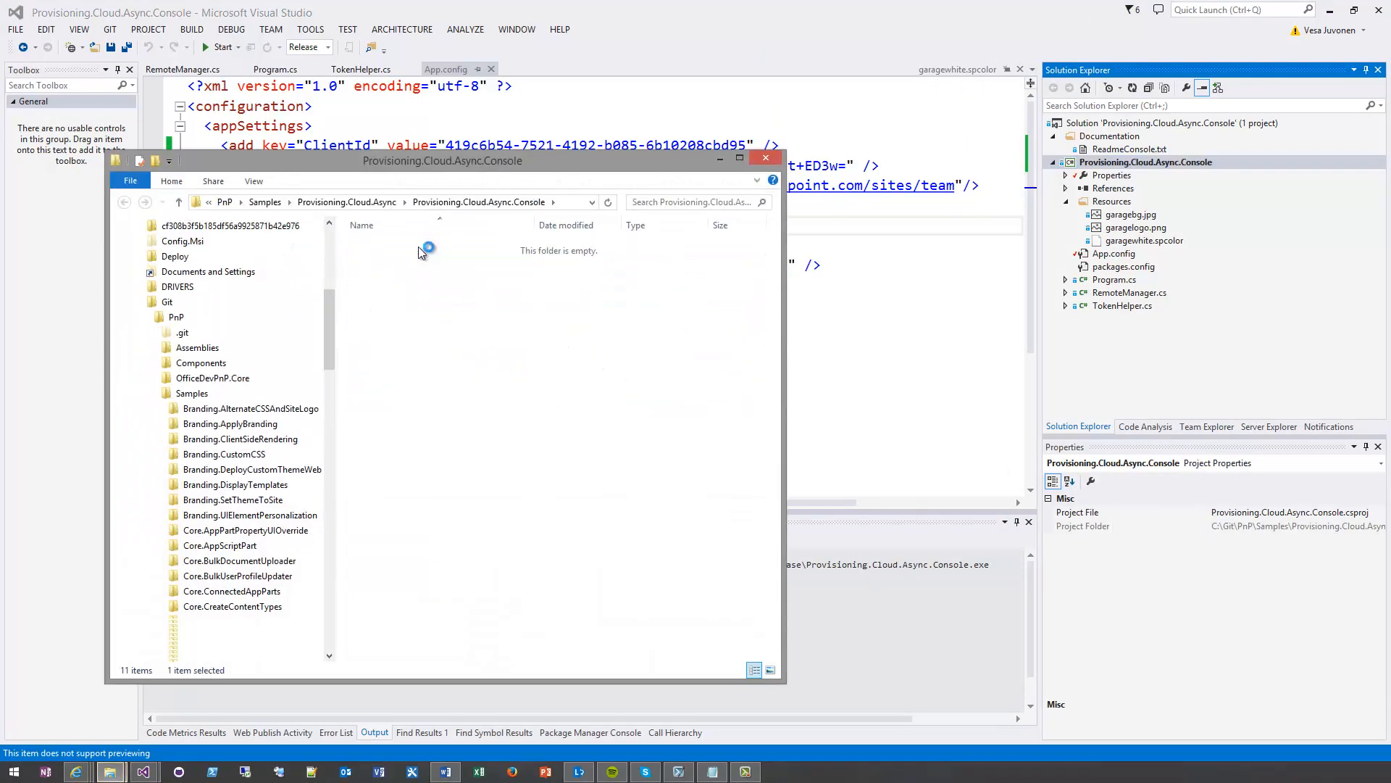
pyautogui.click(403, 277)
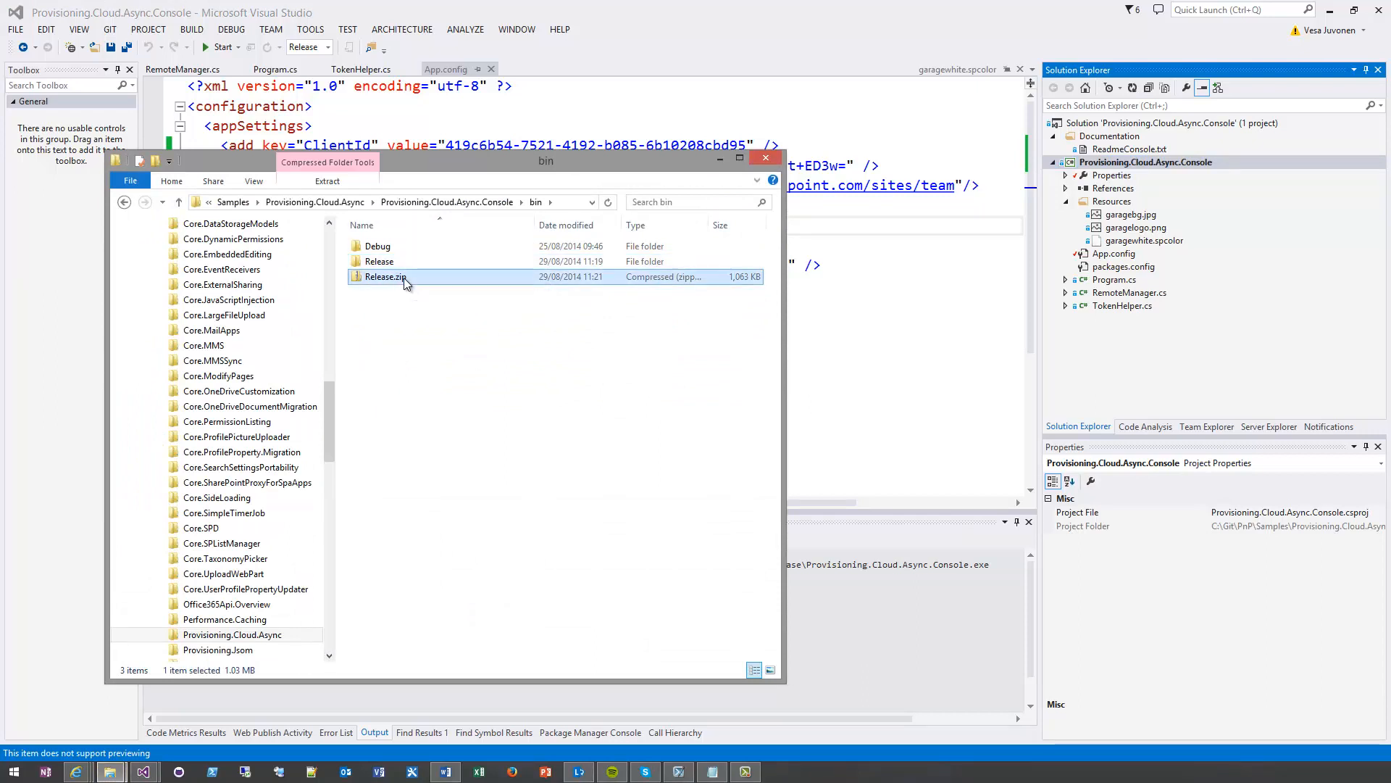
pyautogui.press('Delete')
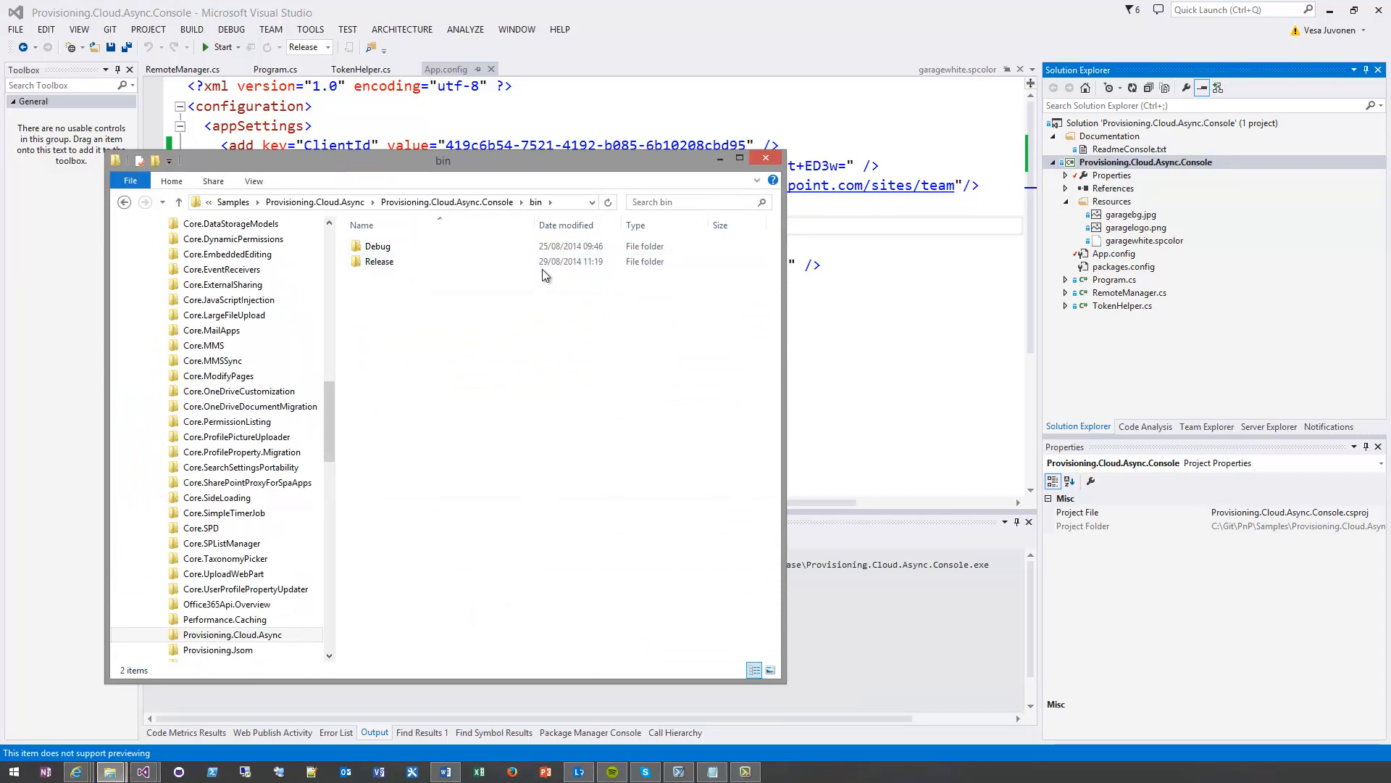
# Check the files in the bin\Release folder in a widened window, and rebuild the Provisioning.Cloud.Async.Console project in Visual Studio
pyautogui.doubleClick(377, 262)
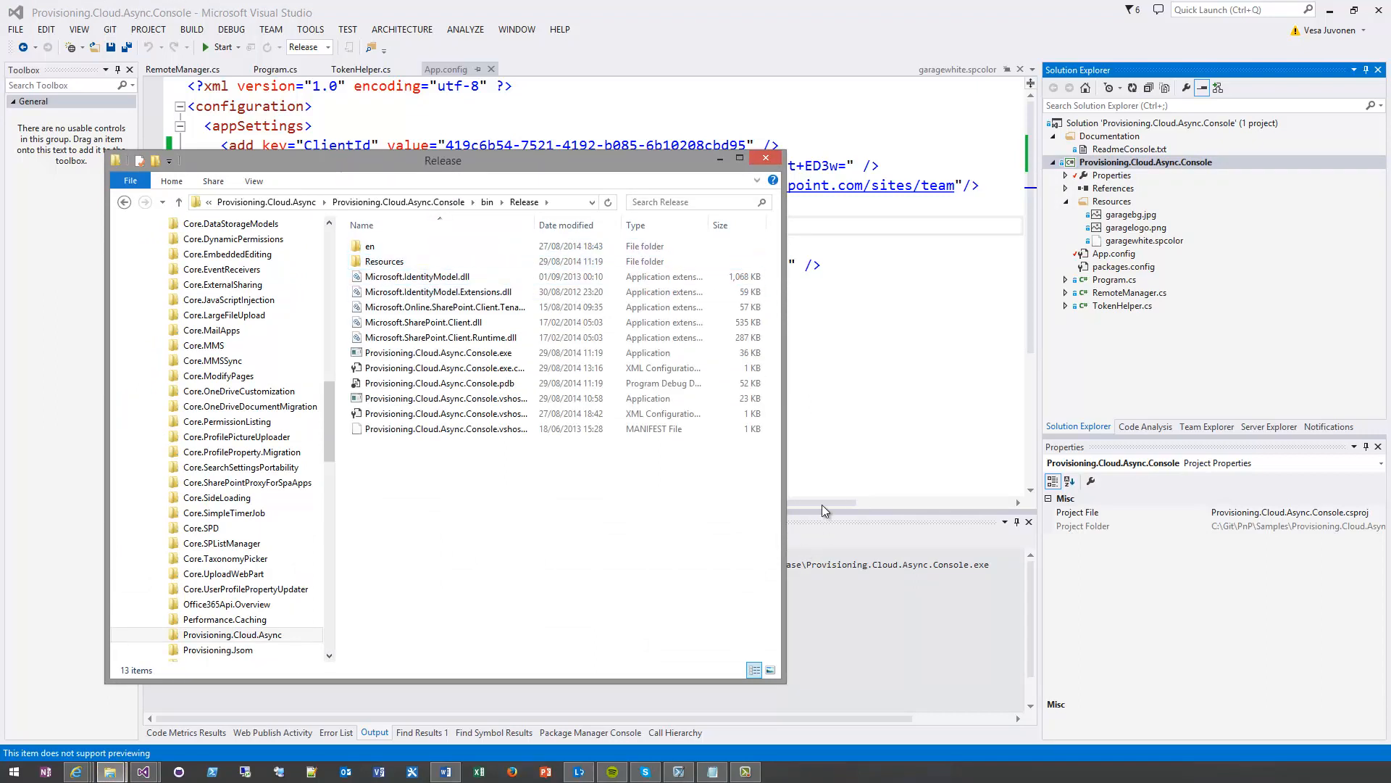
pyautogui.moveTo(786, 450); pyautogui.dragTo(999, 445)
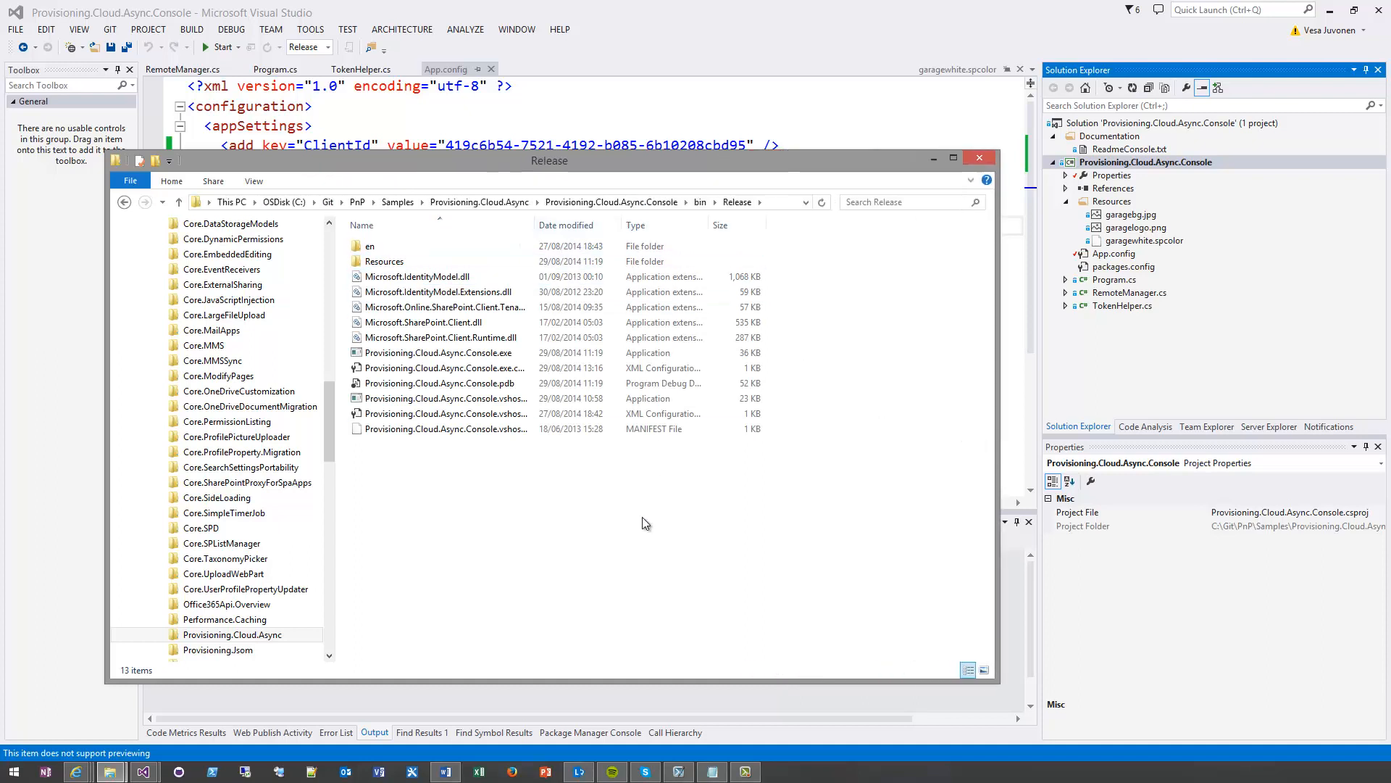
pyautogui.press('BackSpace')
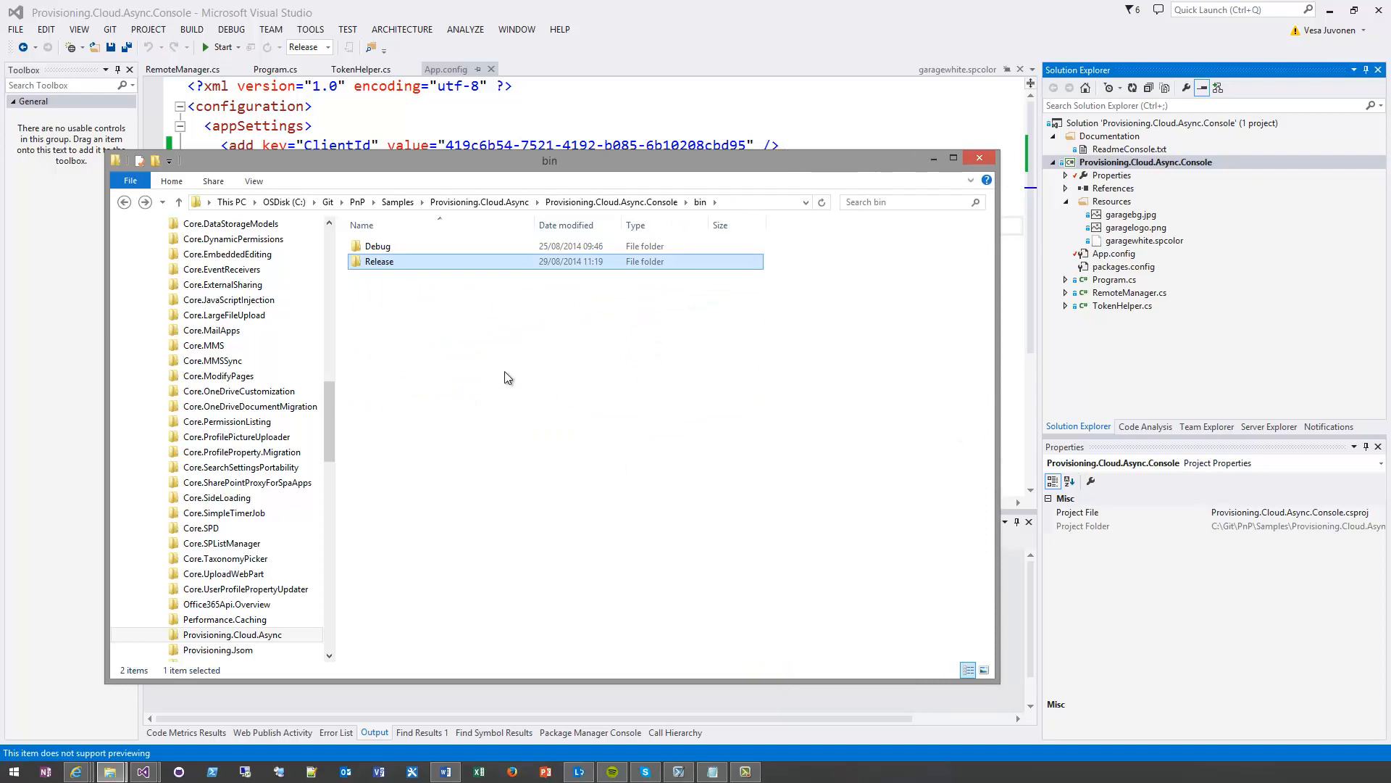
pyautogui.rightClick(1113, 163)
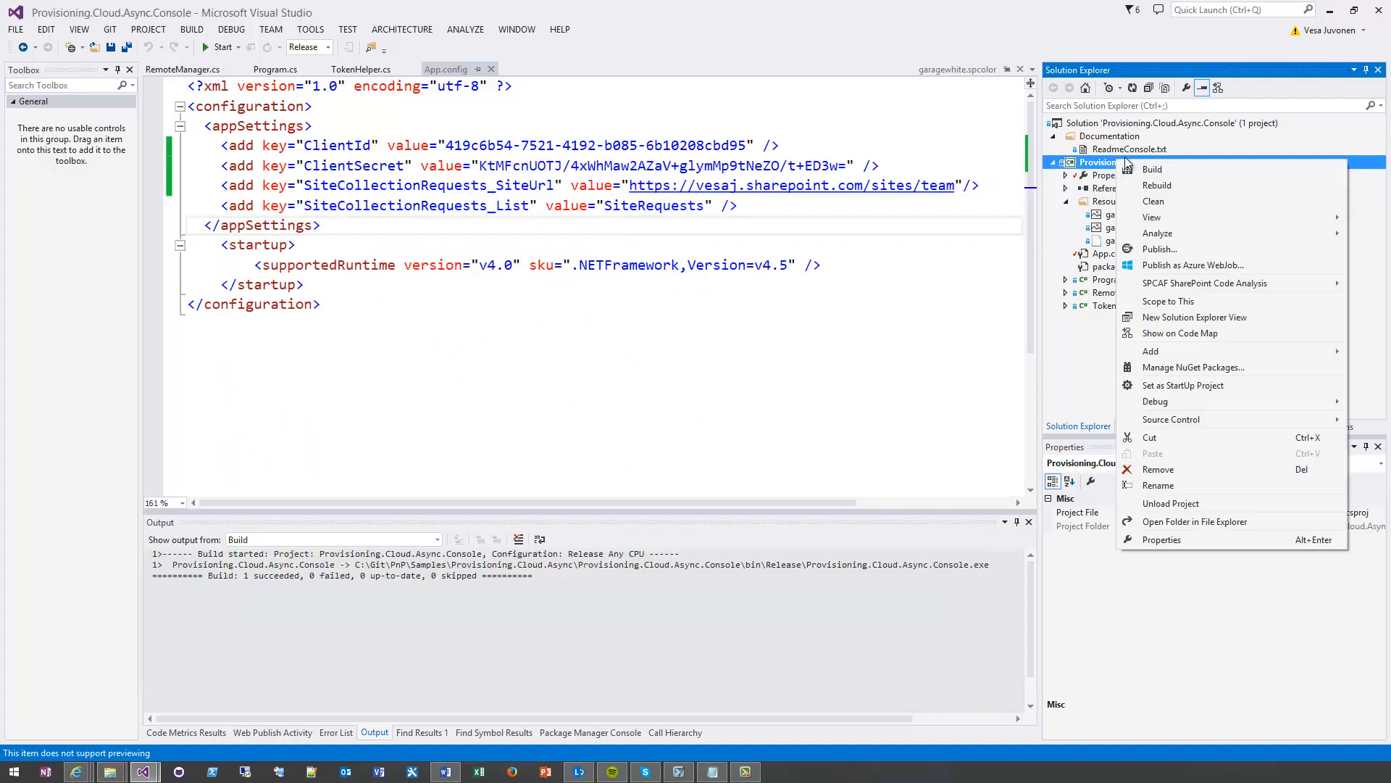
pyautogui.click(1190, 185)
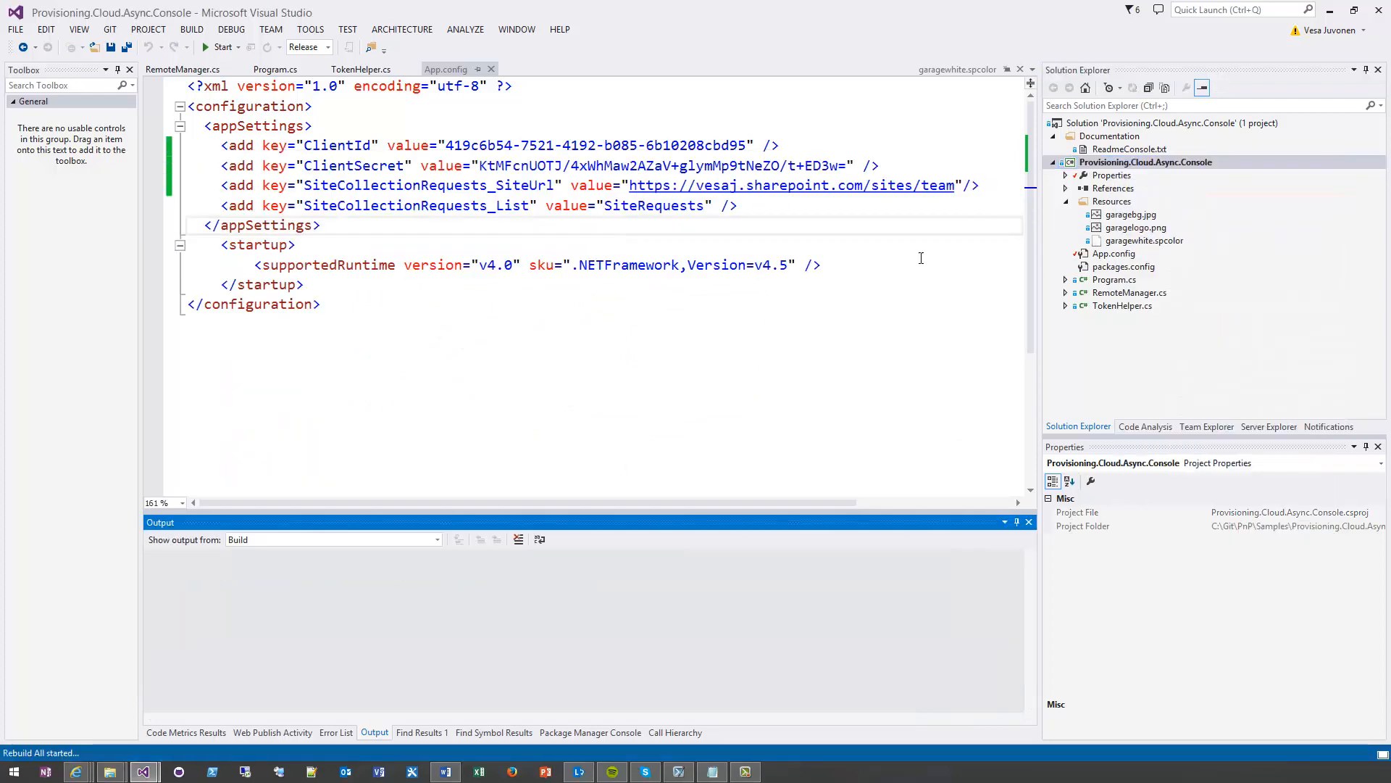
# Return to the bin folder in File Explorer and examine the modification dates of the rebuilt files in Release
pyautogui.moveTo(110, 771)
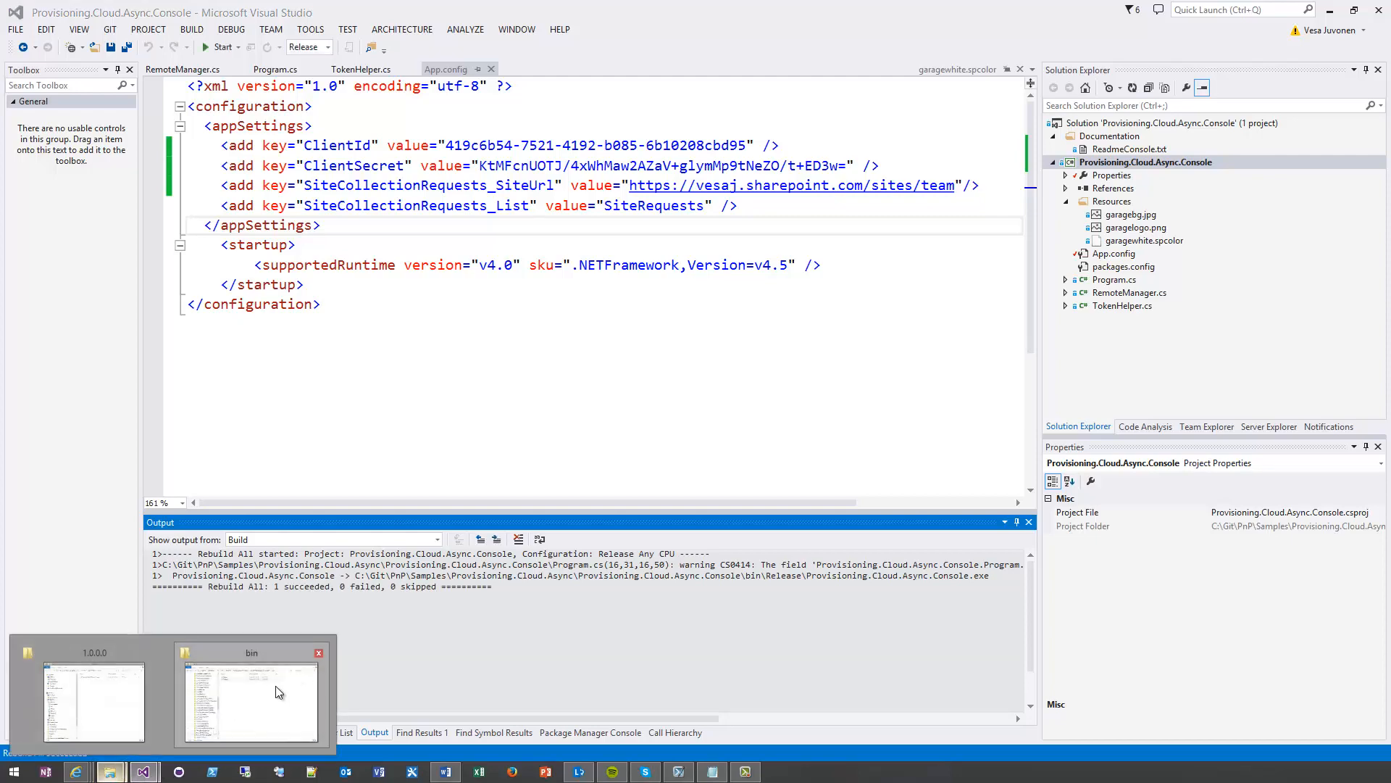
pyautogui.click(255, 698)
pyautogui.click(645, 395)
pyautogui.click(553, 261)
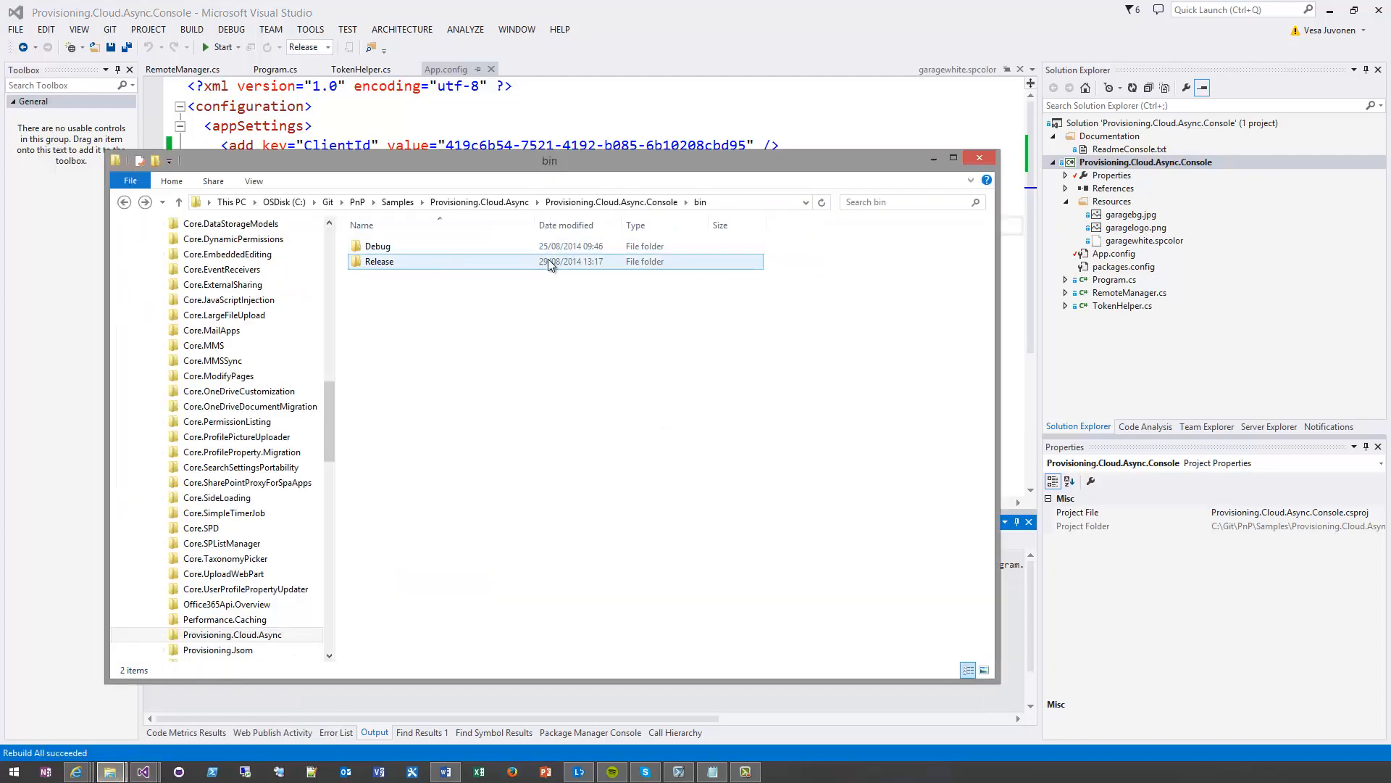
pyautogui.doubleClick(581, 263)
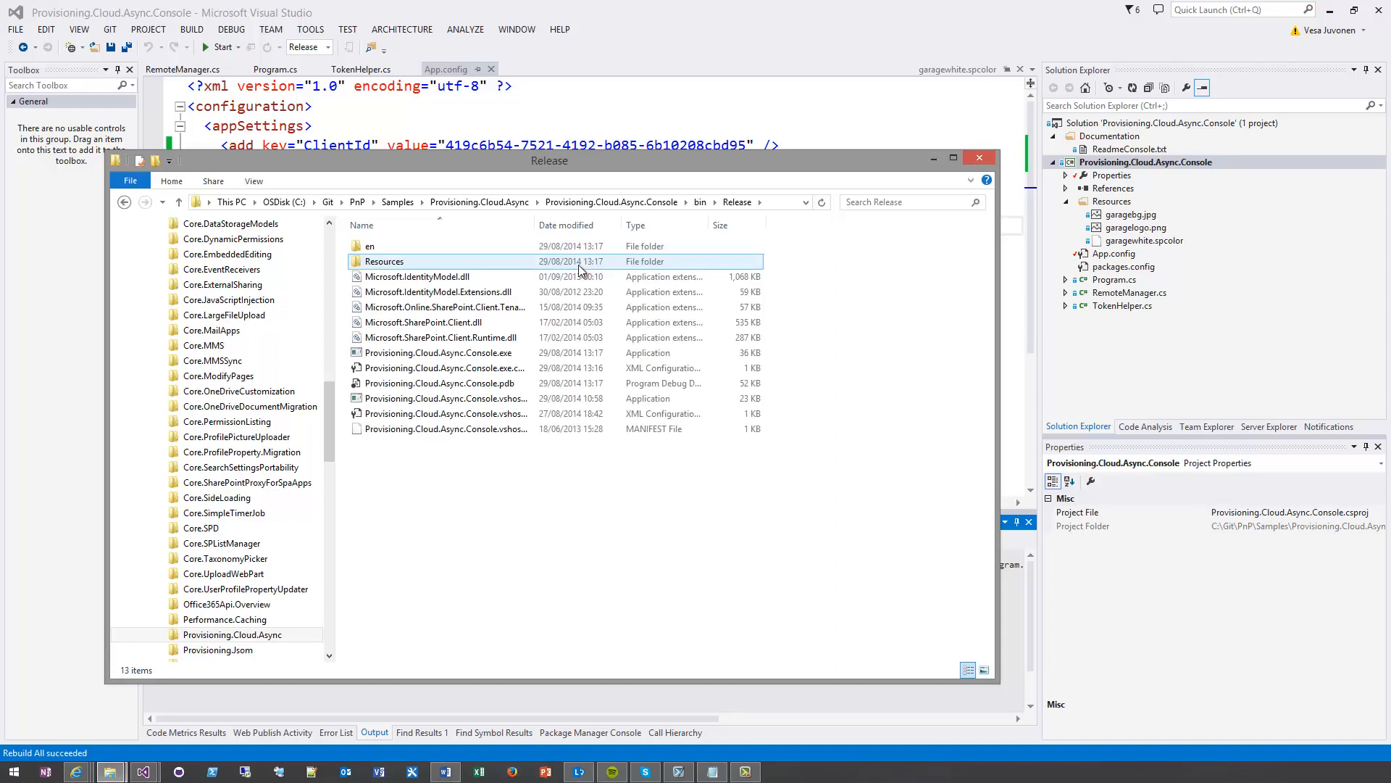
pyautogui.press('BackSpace')
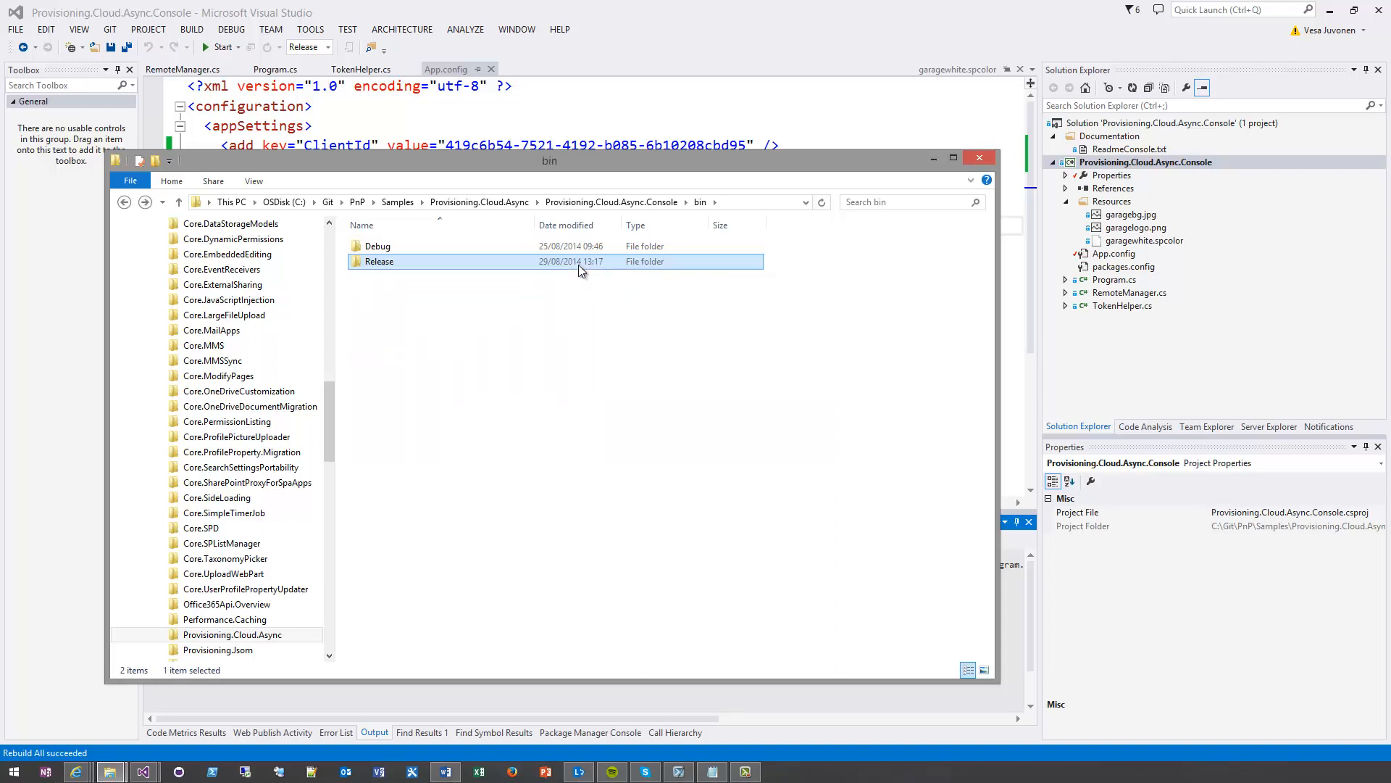
# Compress the Release folder into a zip file in bin and check the bin folder's full path
pyautogui.click(503, 380)
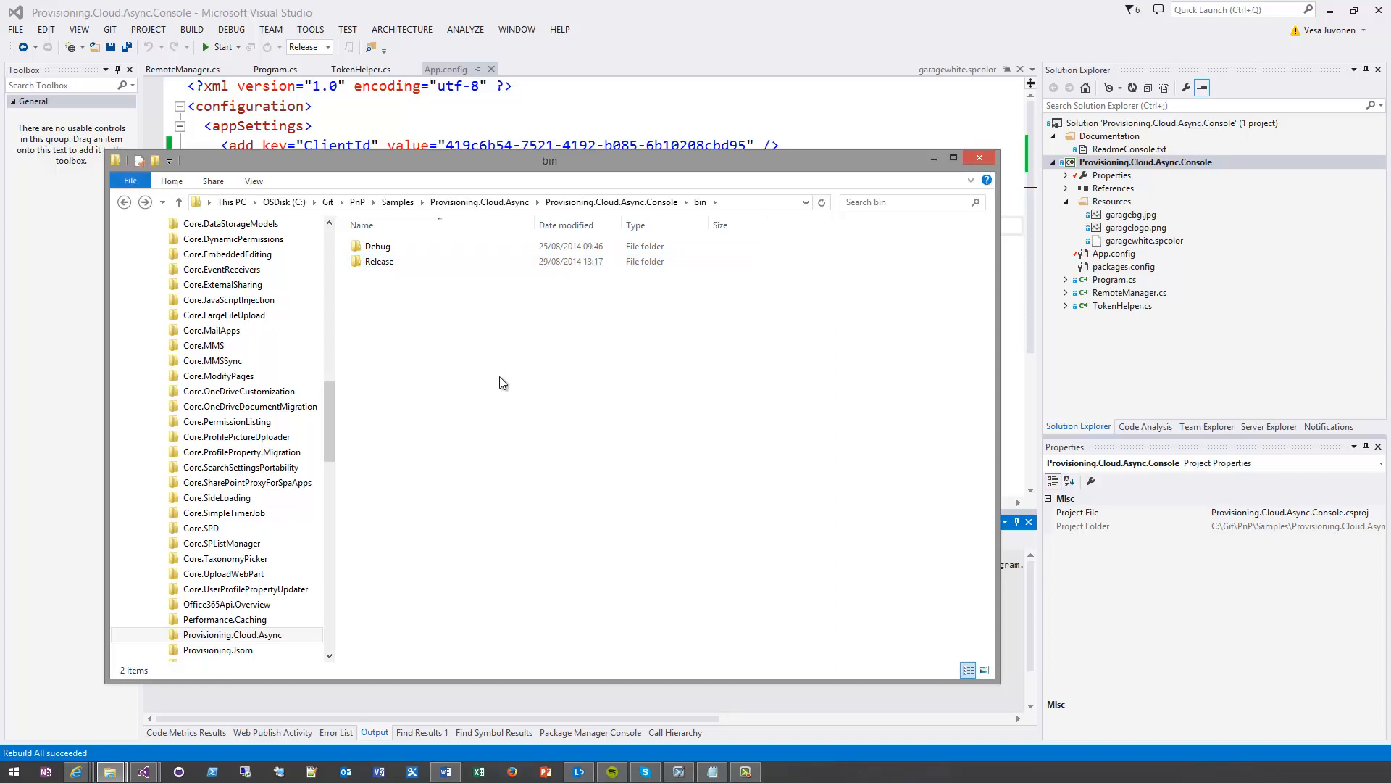
pyautogui.rightClick(382, 263)
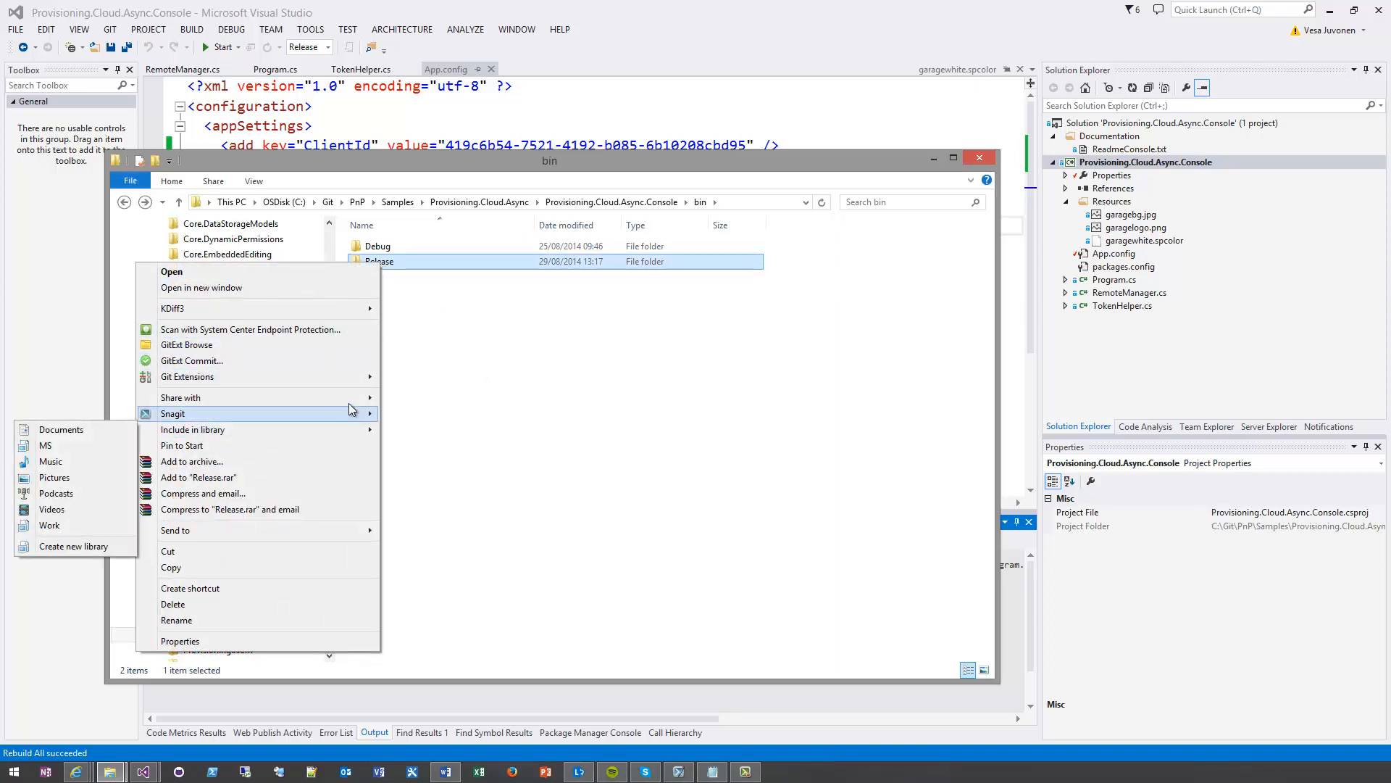
pyautogui.moveTo(345, 533)
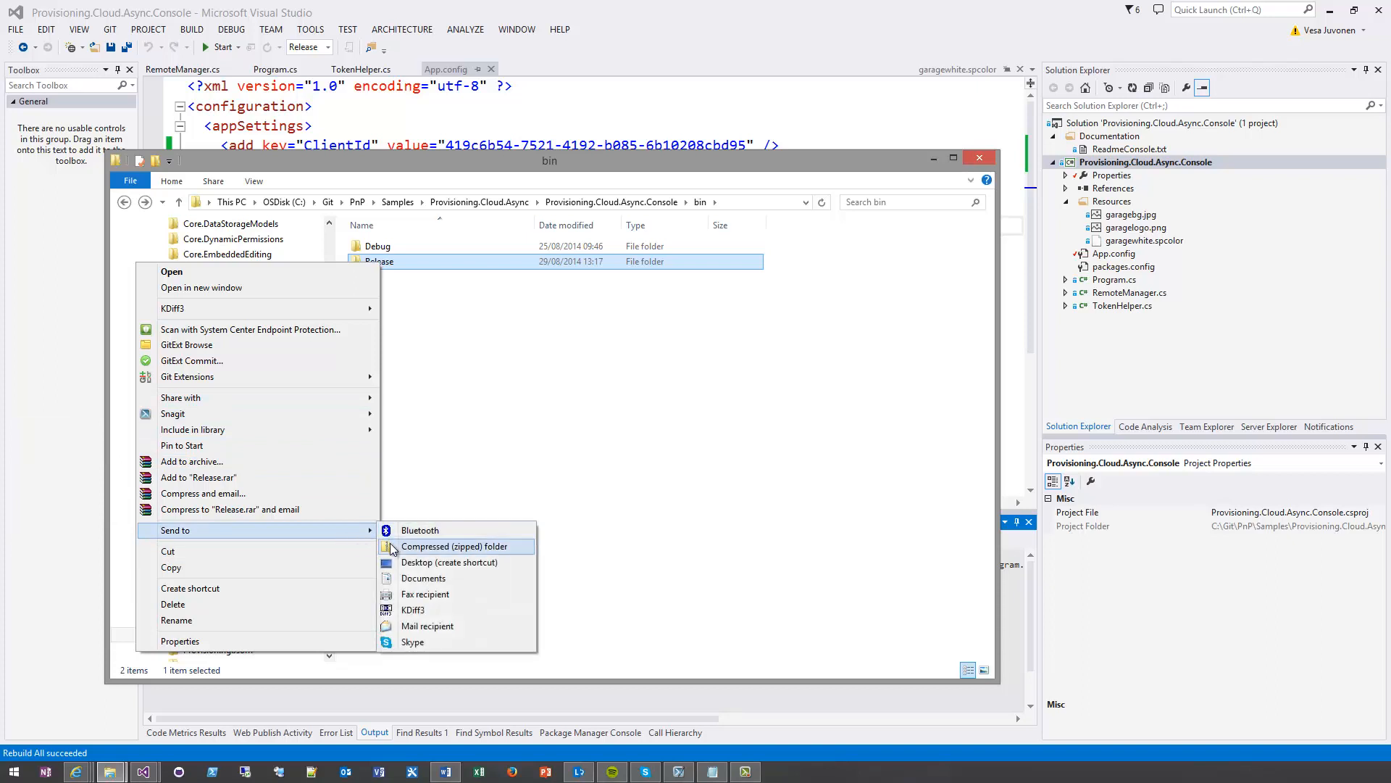
pyautogui.click(440, 540)
pyautogui.click(616, 443)
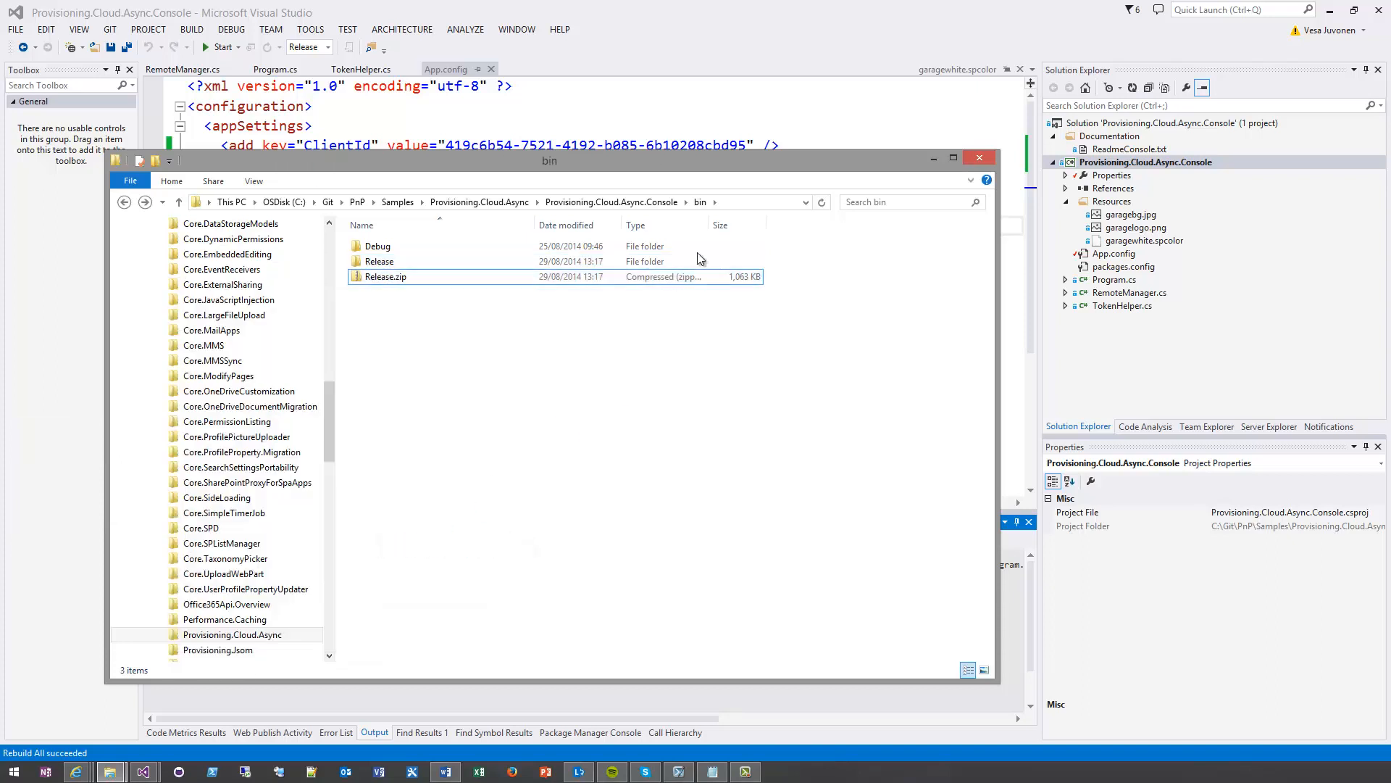
pyautogui.click(761, 205)
pyautogui.hotkey('ctrl', 'c')
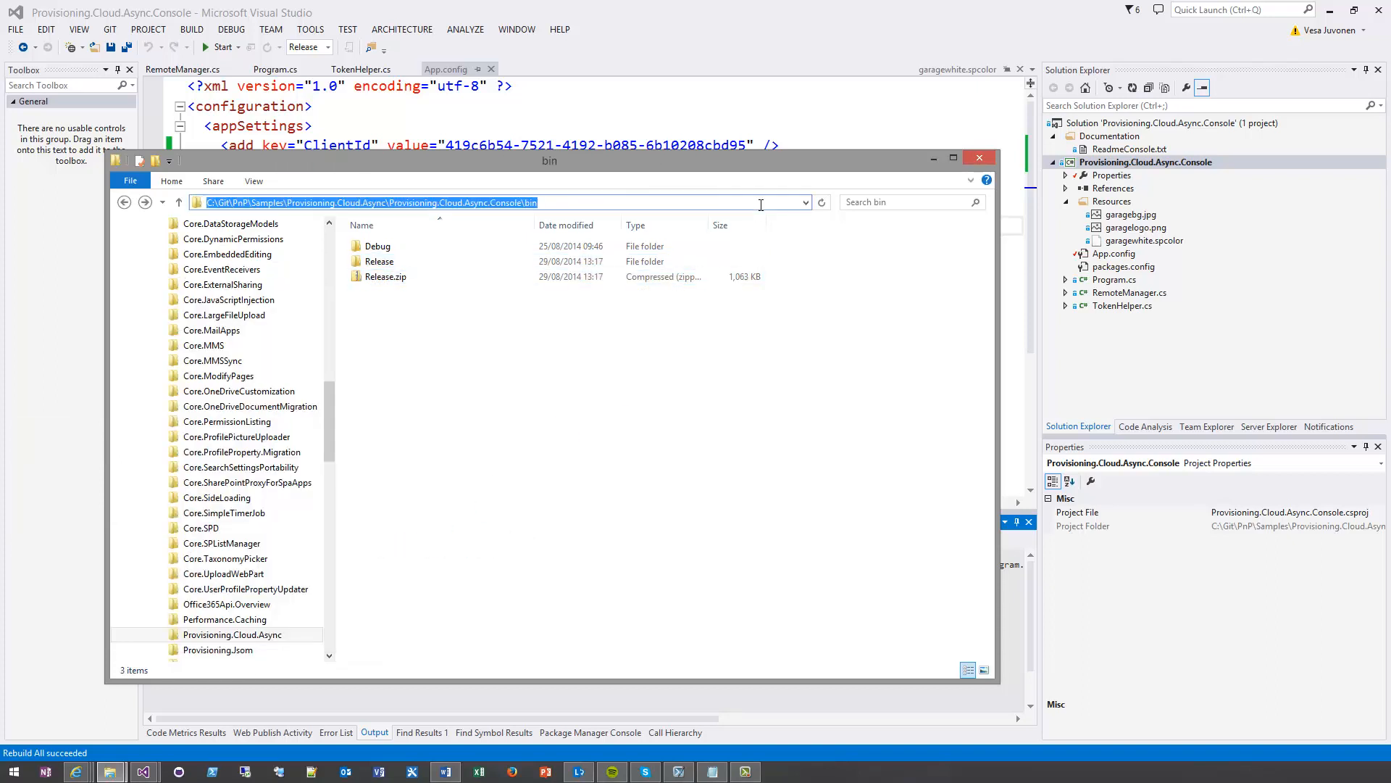
pyautogui.click(654, 370)
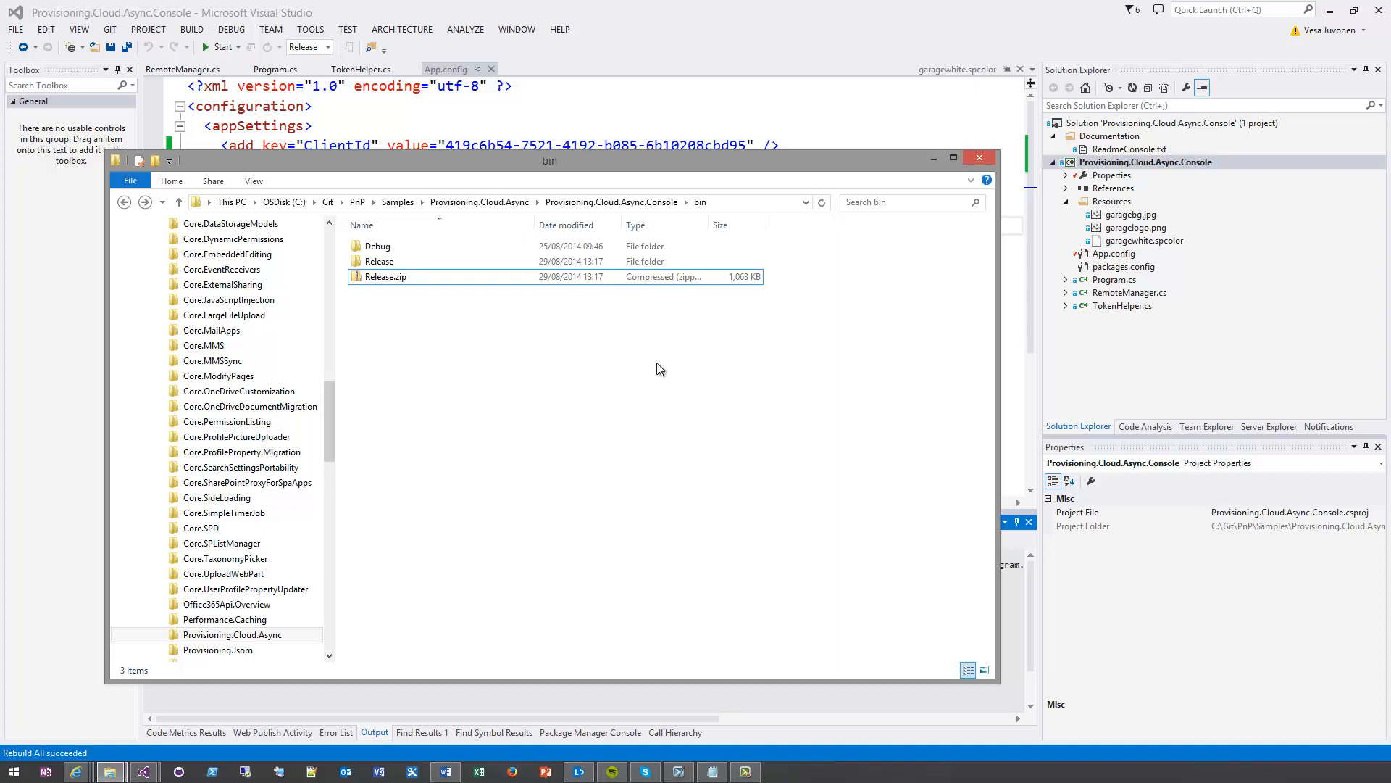
# Switch to the Microsoft Azure portal in the browser and go back from the vesku-async settings to the web sites list
pyautogui.click(76, 771)
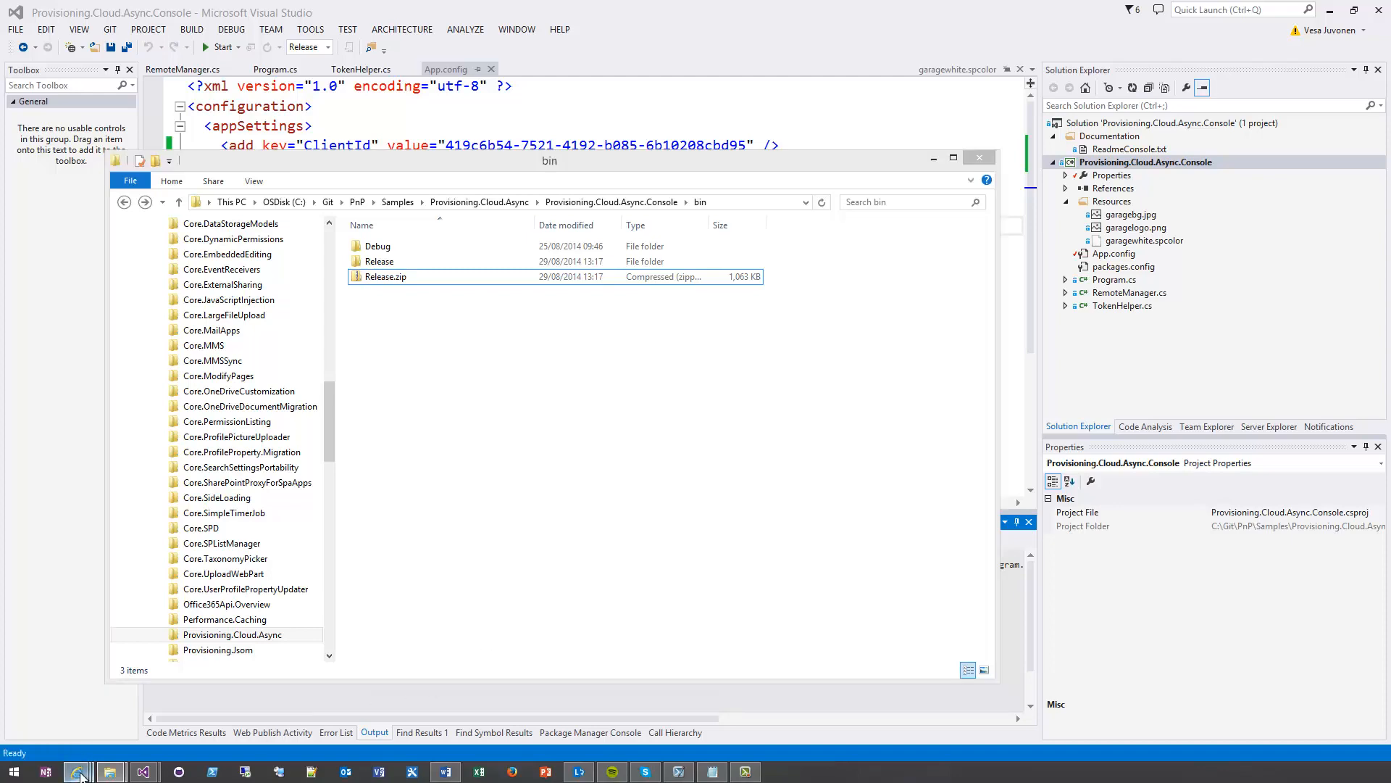
pyautogui.click(236, 697)
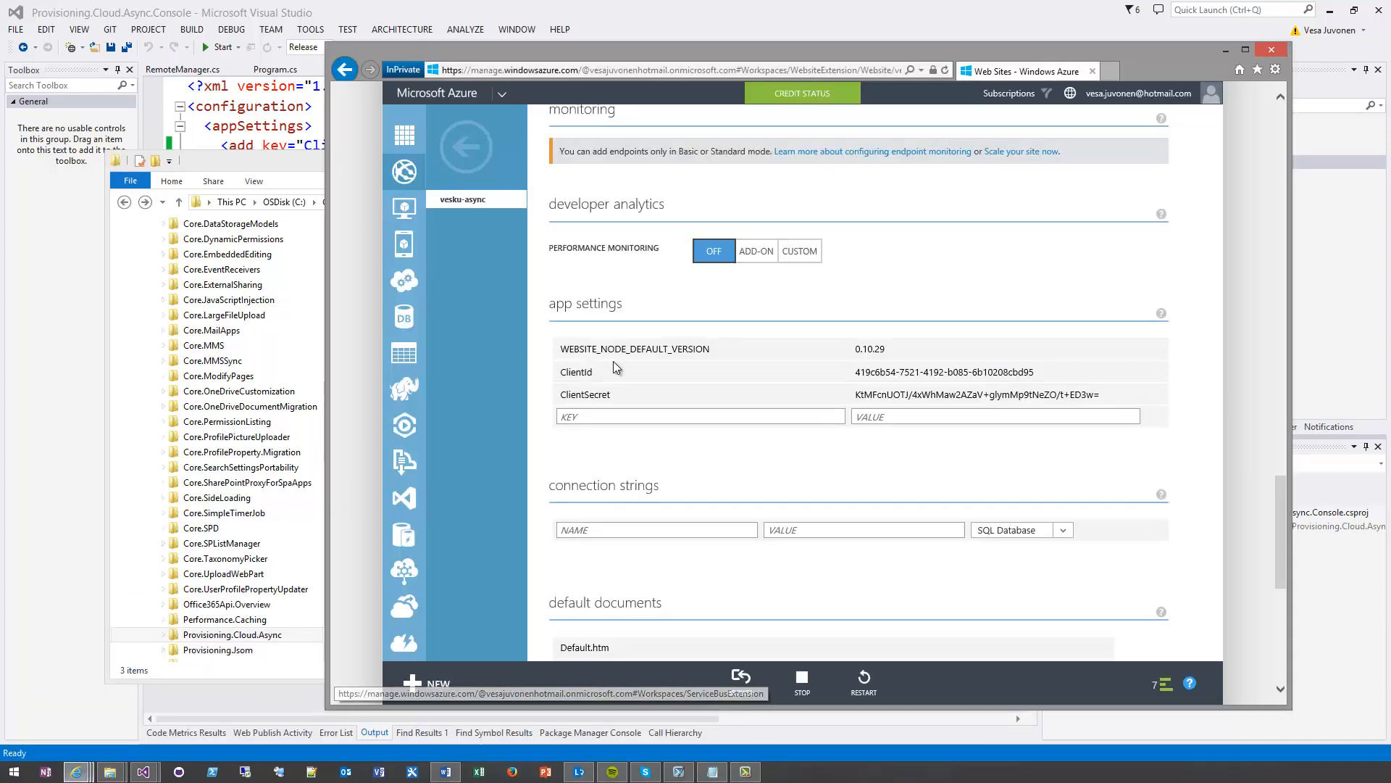
pyautogui.click(470, 150)
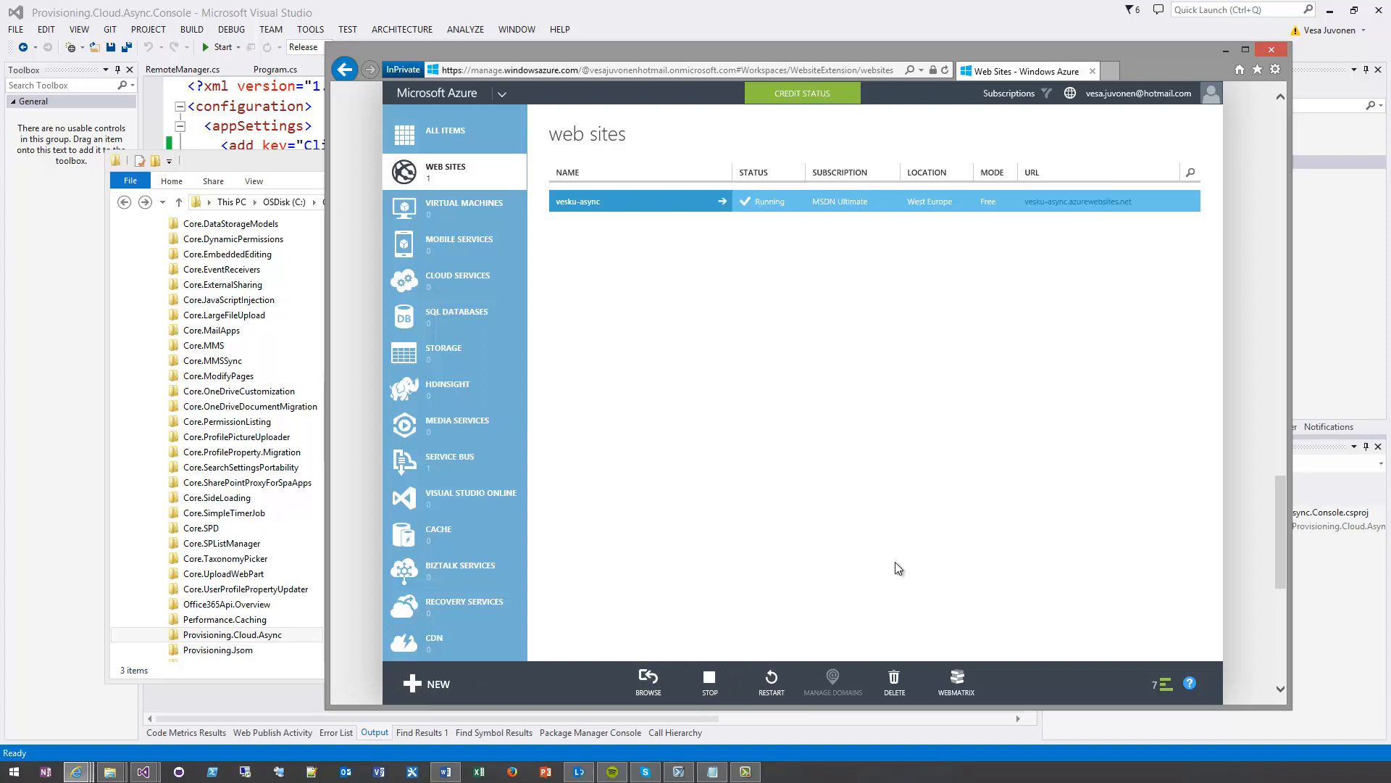
# Quick-create a web site with the URL vesku-remotetimerjob on the Default1 (West Europe, Free) hosting plan
pyautogui.click(437, 684)
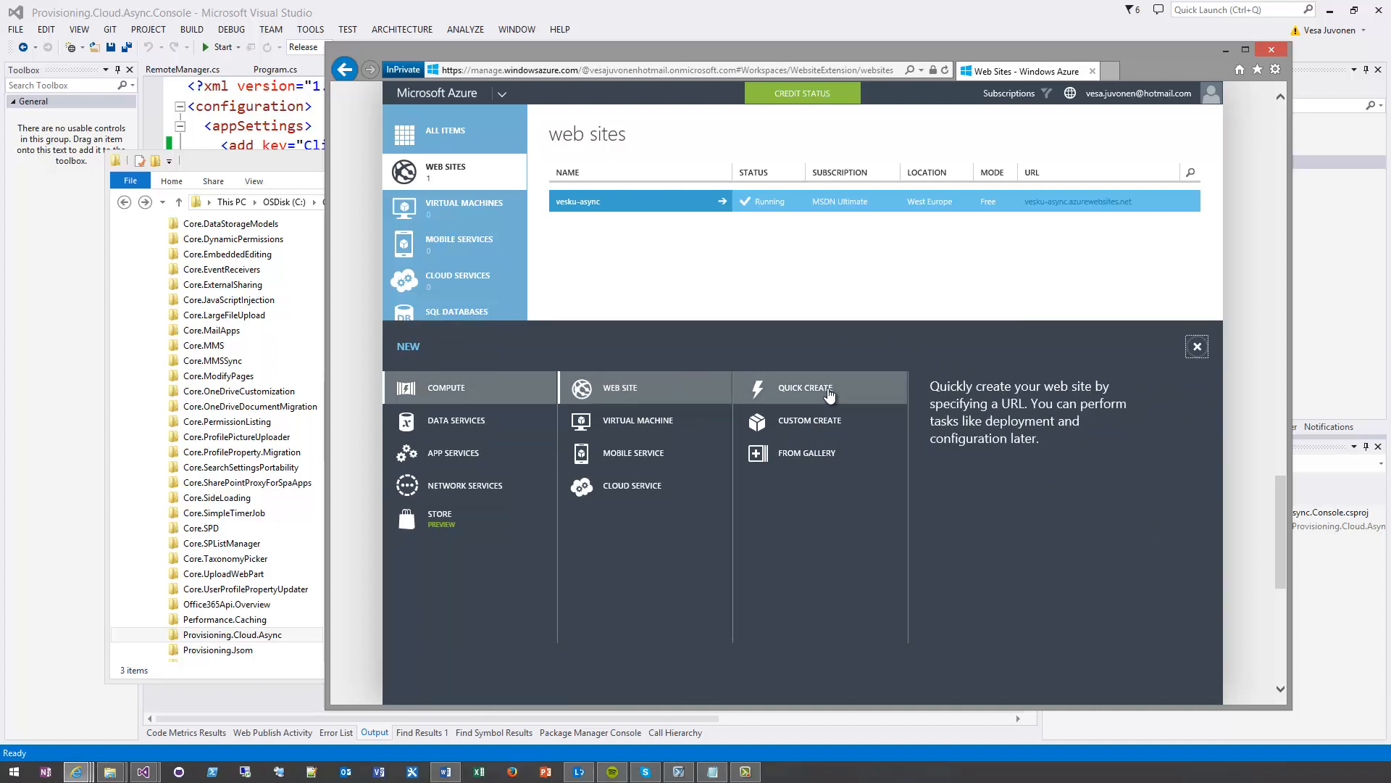
pyautogui.click(831, 395)
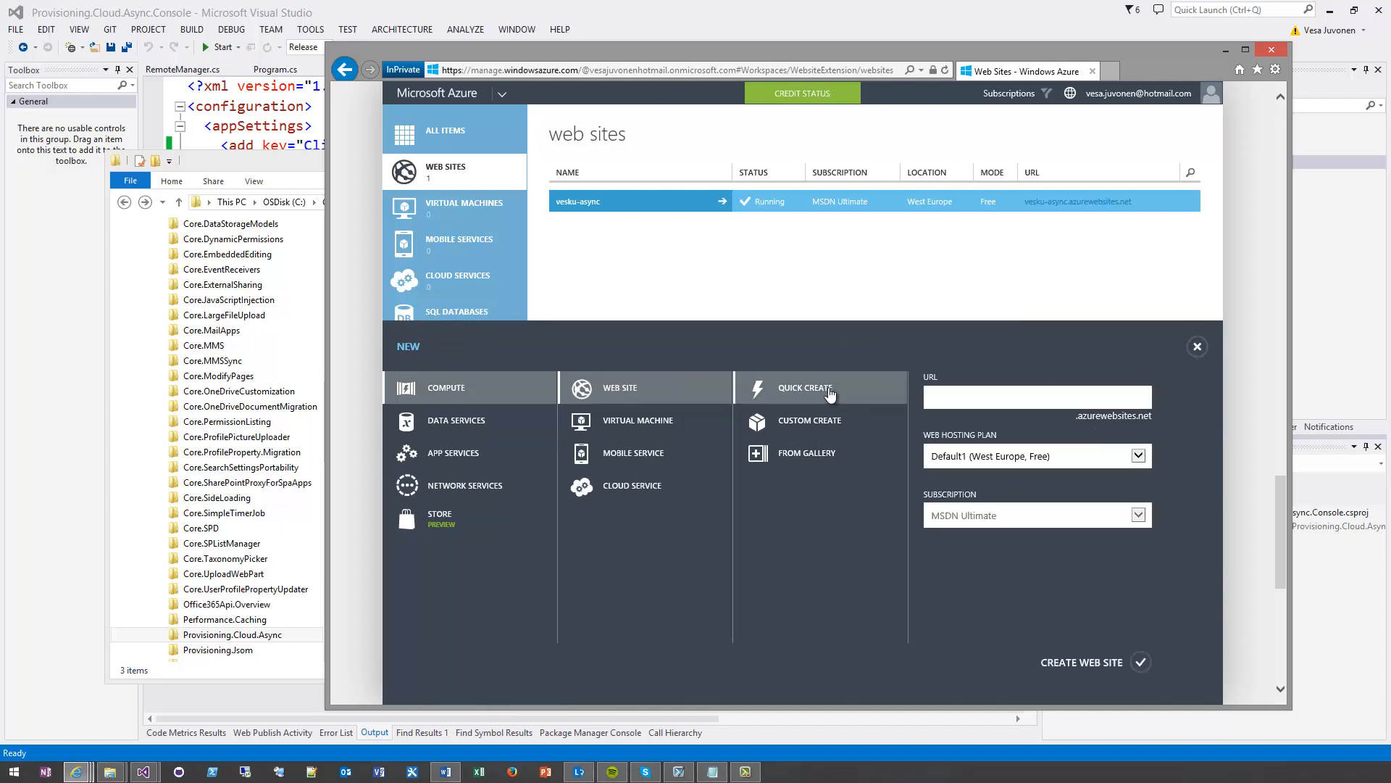
pyautogui.write('vesku-remotetimerjob')
pyautogui.press('Tab')
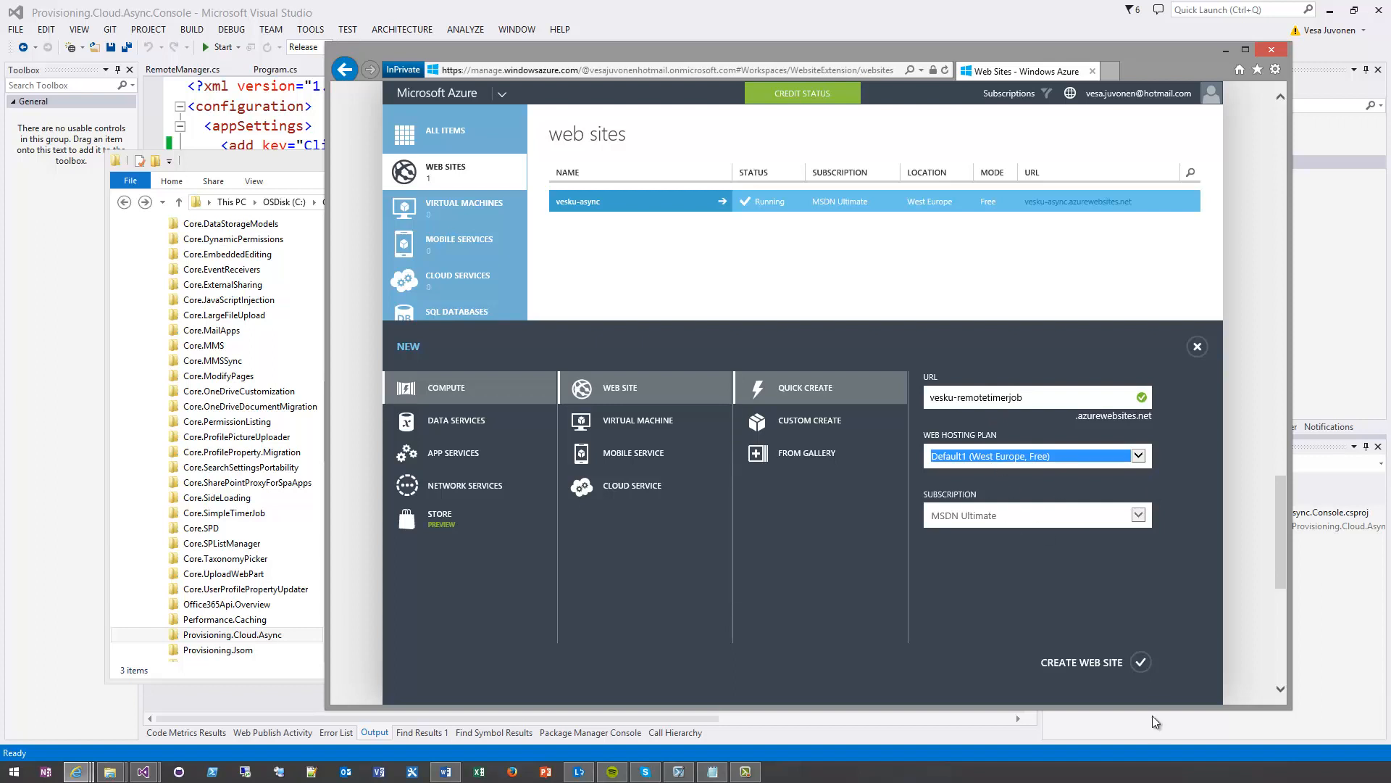
pyautogui.click(1141, 662)
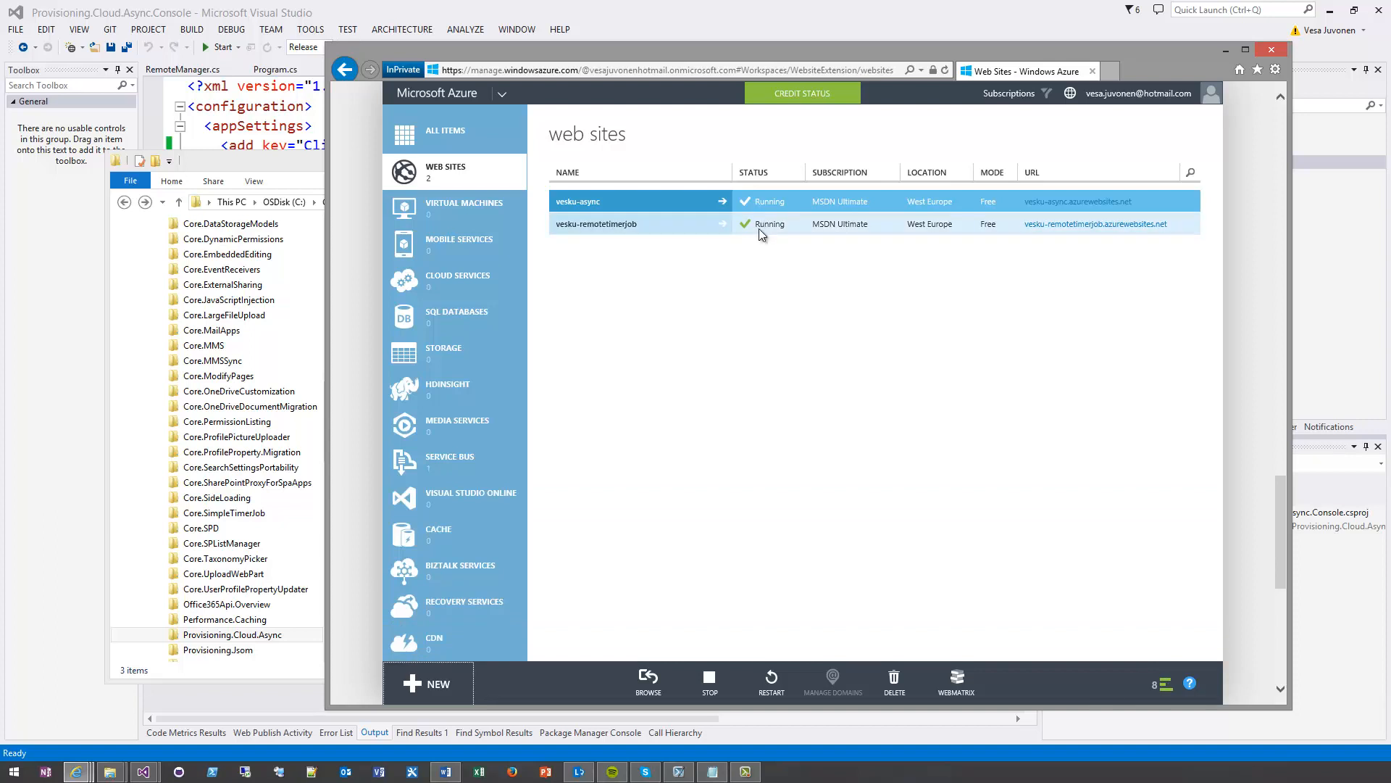
# Add a new WebJob to the vesku-remotetimerjob site and name it AsyncSiteColCreation
pyautogui.click(698, 229)
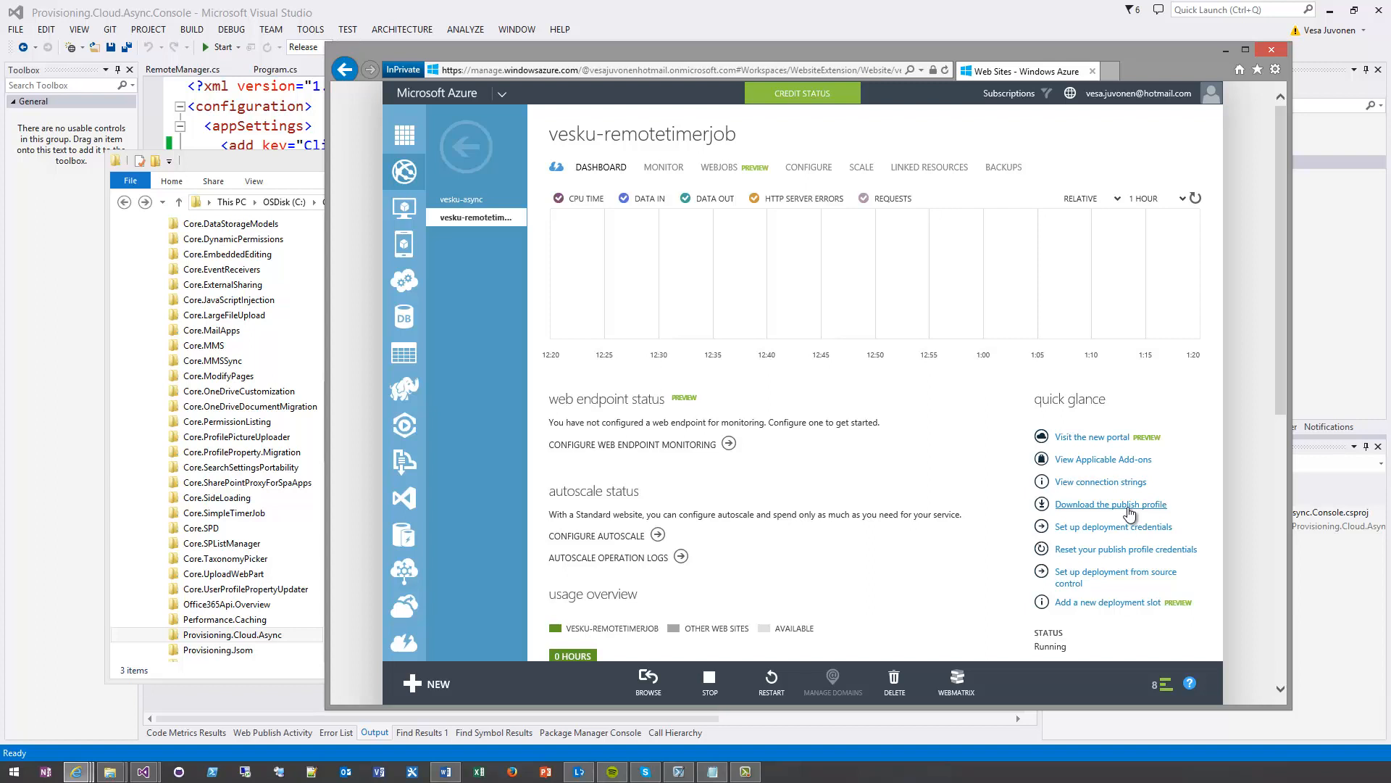
pyautogui.click(726, 168)
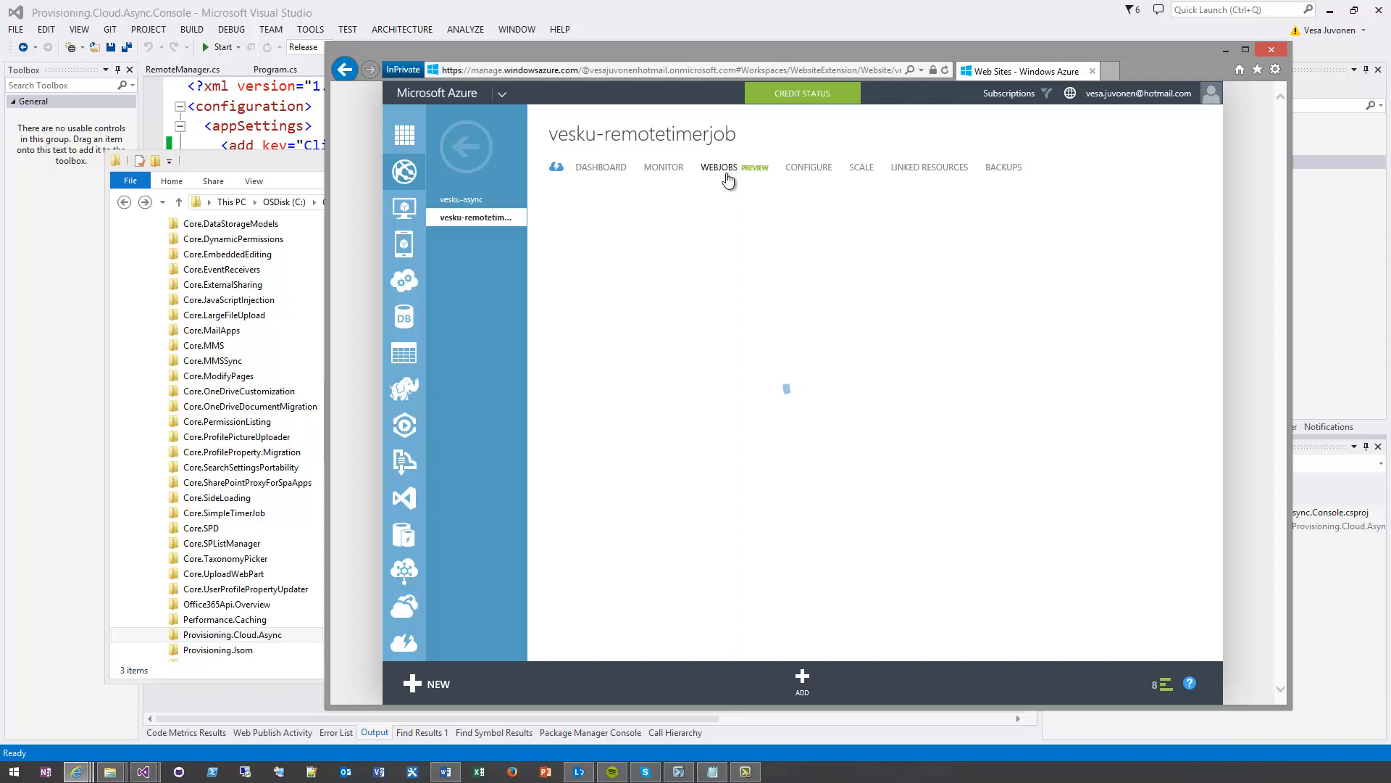
pyautogui.click(586, 234)
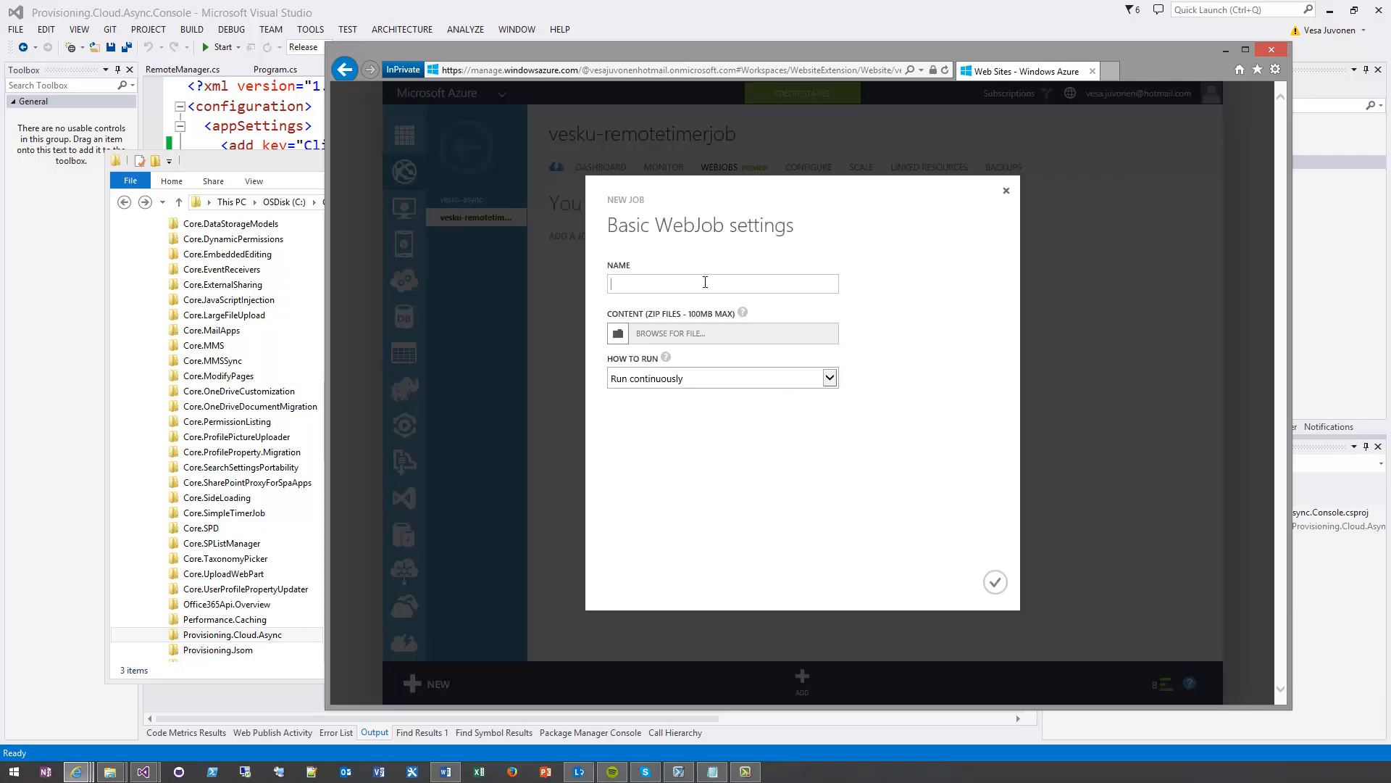
pyautogui.write('Remove')
pyautogui.press('BackSpace')
pyautogui.write('teTimerJob')
pyautogui.hotkey('ctrl', 'a')
pyautogui.write('AsyncSiteColCreation')
# Attach Release.zip from C:\Git\PnP\Samples\Provisioning.Cloud.Async\Provisioning.Cloud.Async.Console\bin as the job's content
pyautogui.click(618, 333)
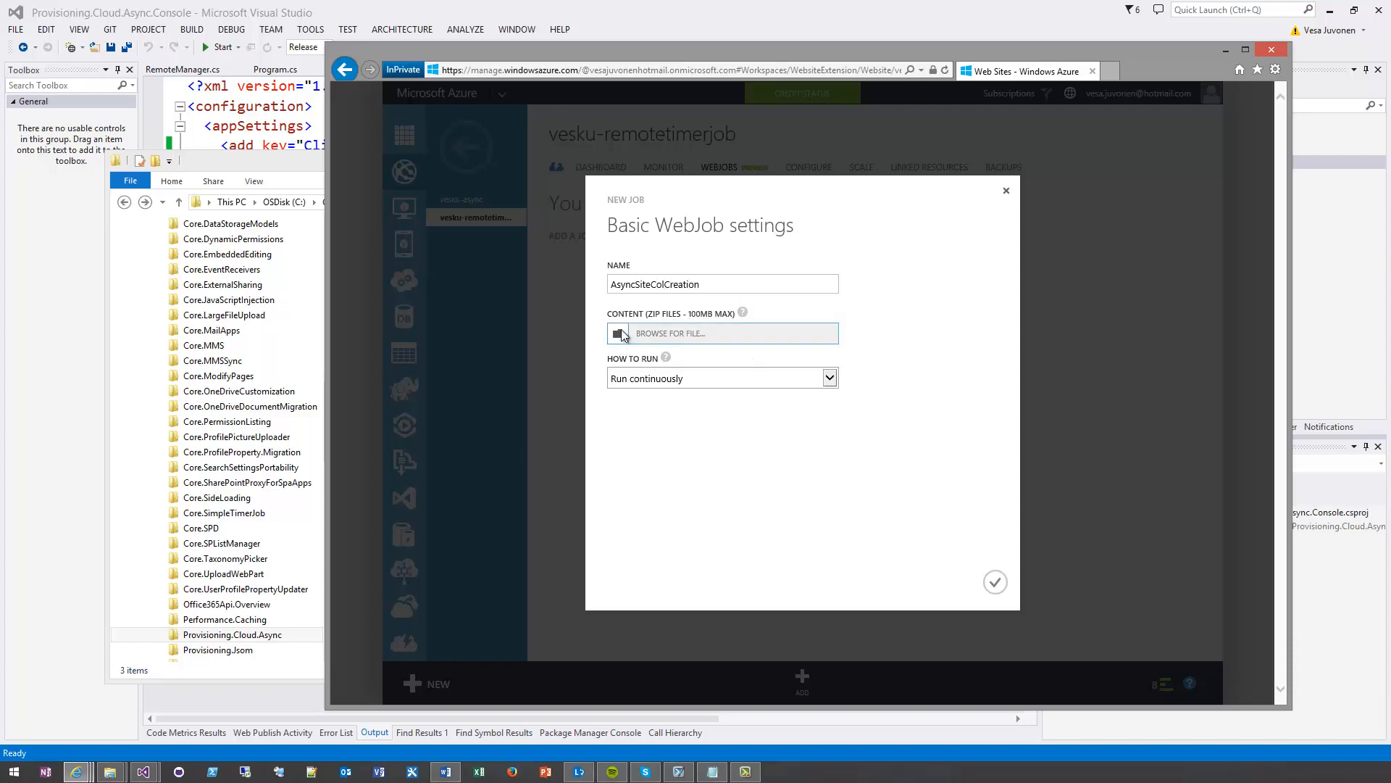
pyautogui.click(954, 75)
pyautogui.hotkey('ctrl', 'v')
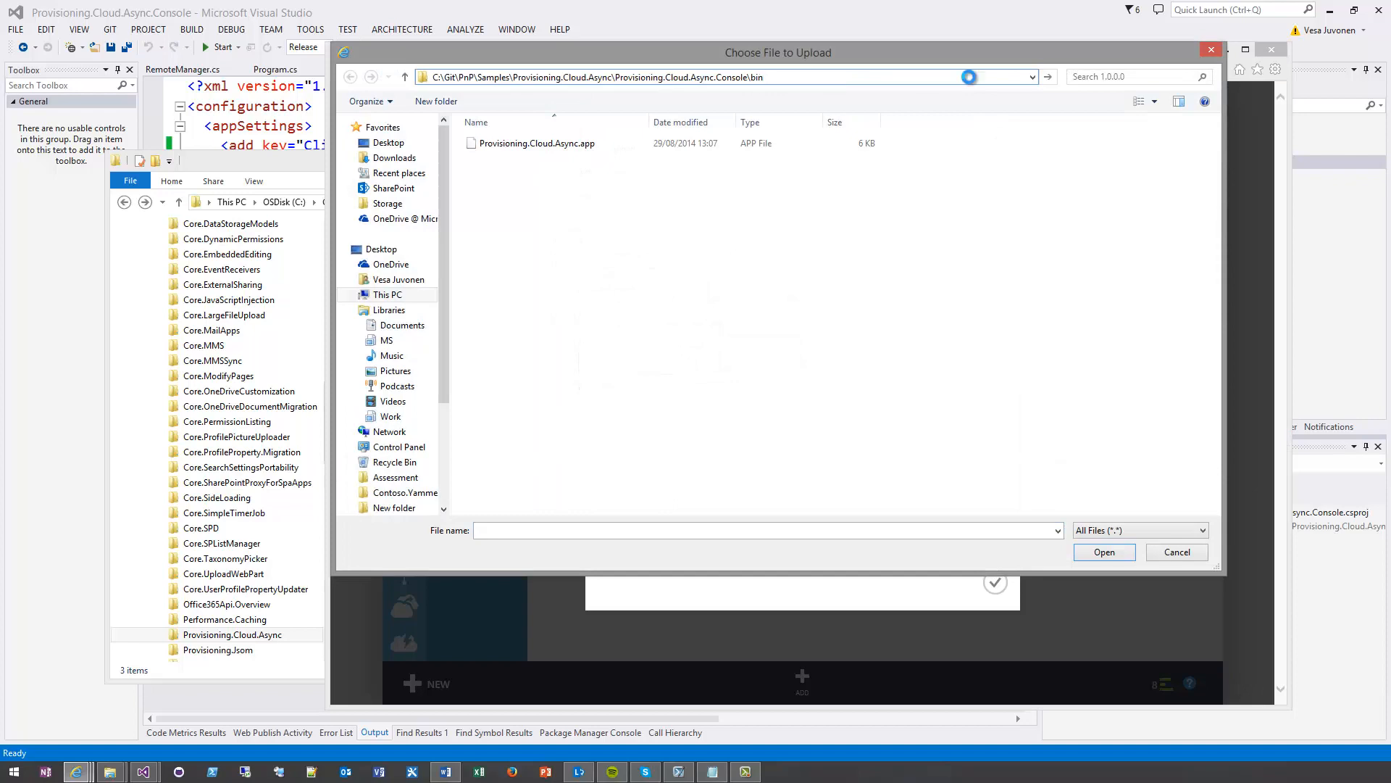
pyautogui.press('Return')
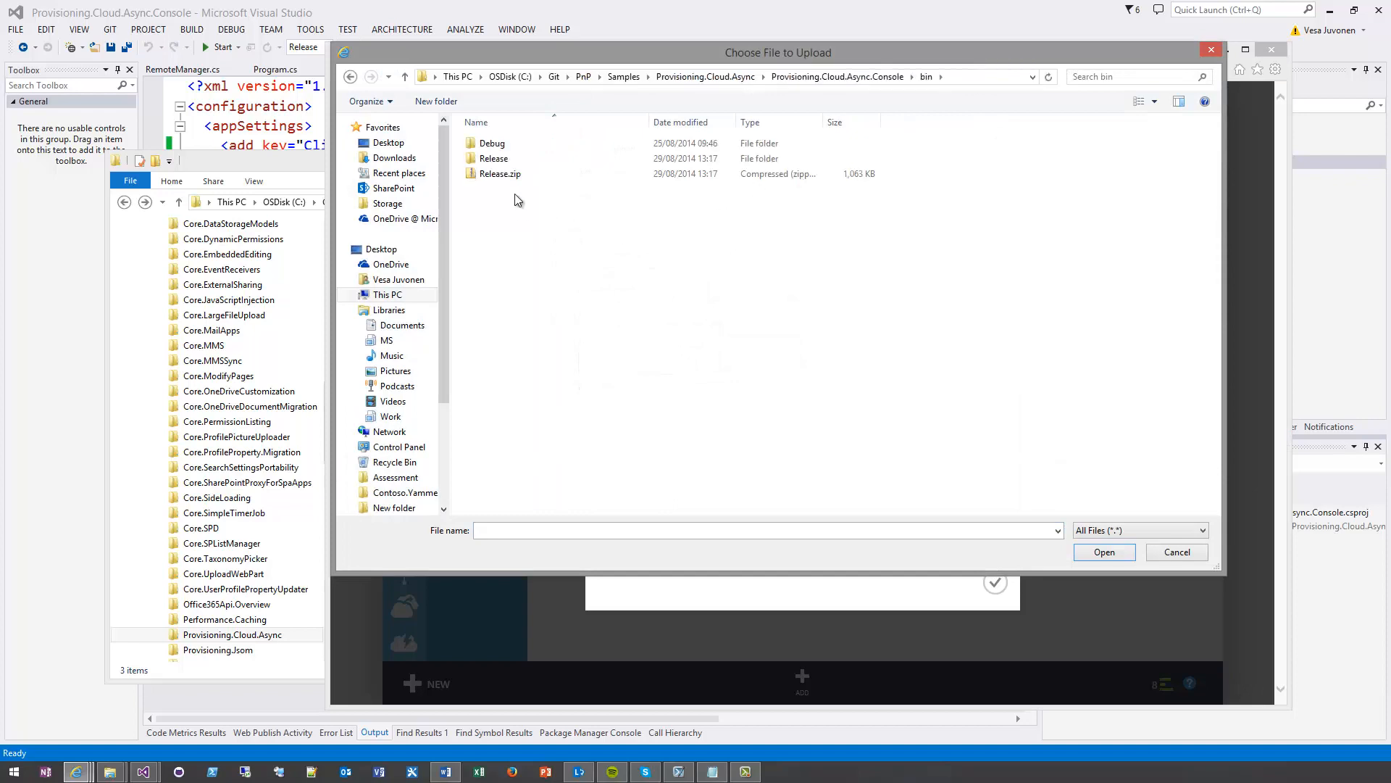
pyautogui.click(502, 173)
pyautogui.click(1105, 552)
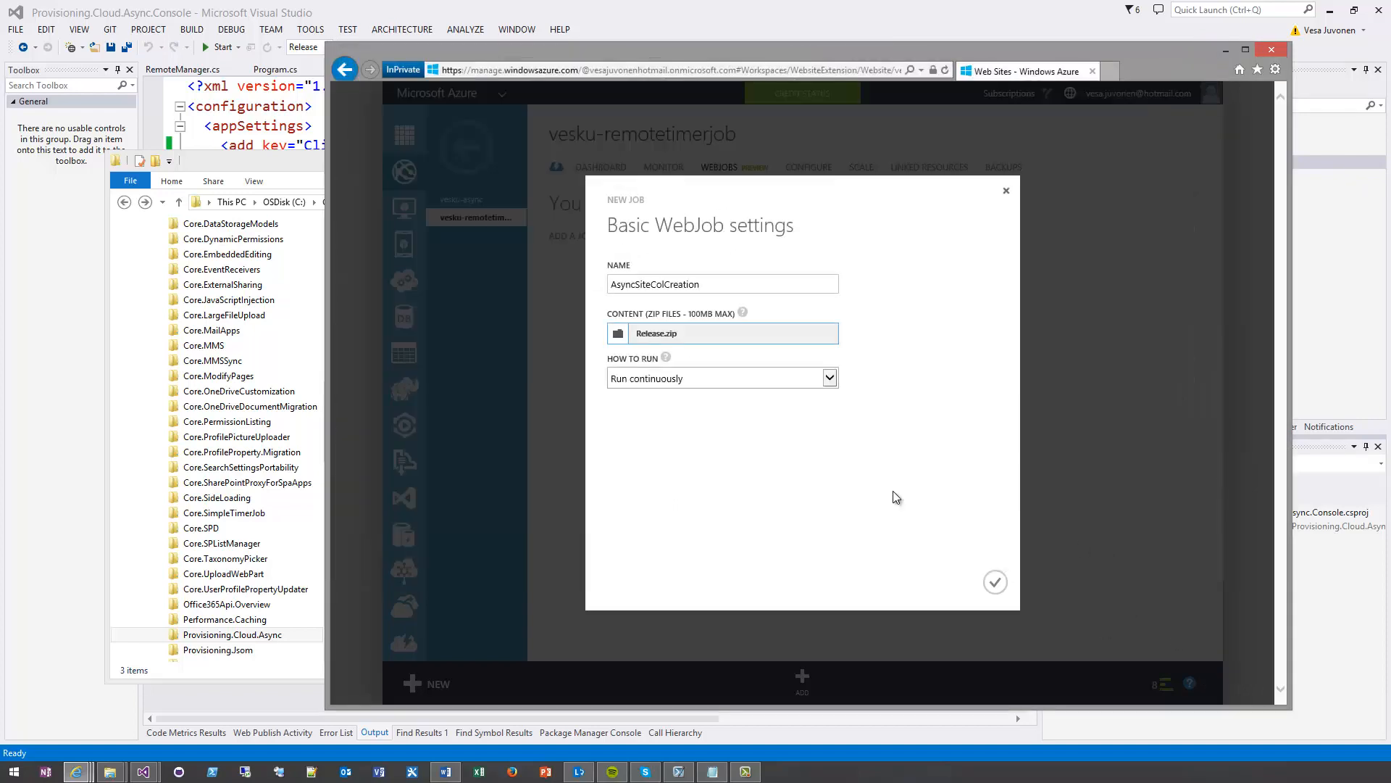
# Set the job to run on a schedule as a recurring job every 10 minutes
pyautogui.click(690, 377)
pyautogui.click(690, 377)
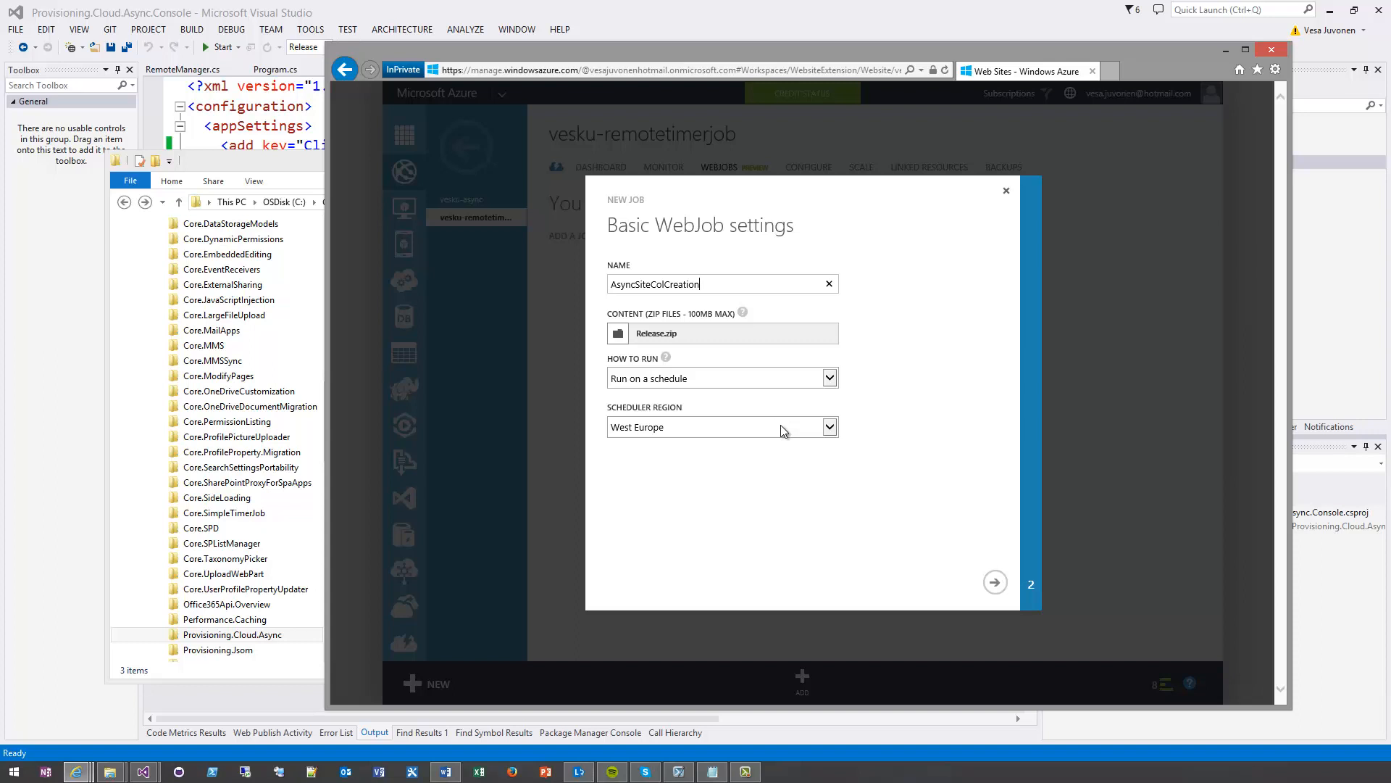
pyautogui.click(995, 582)
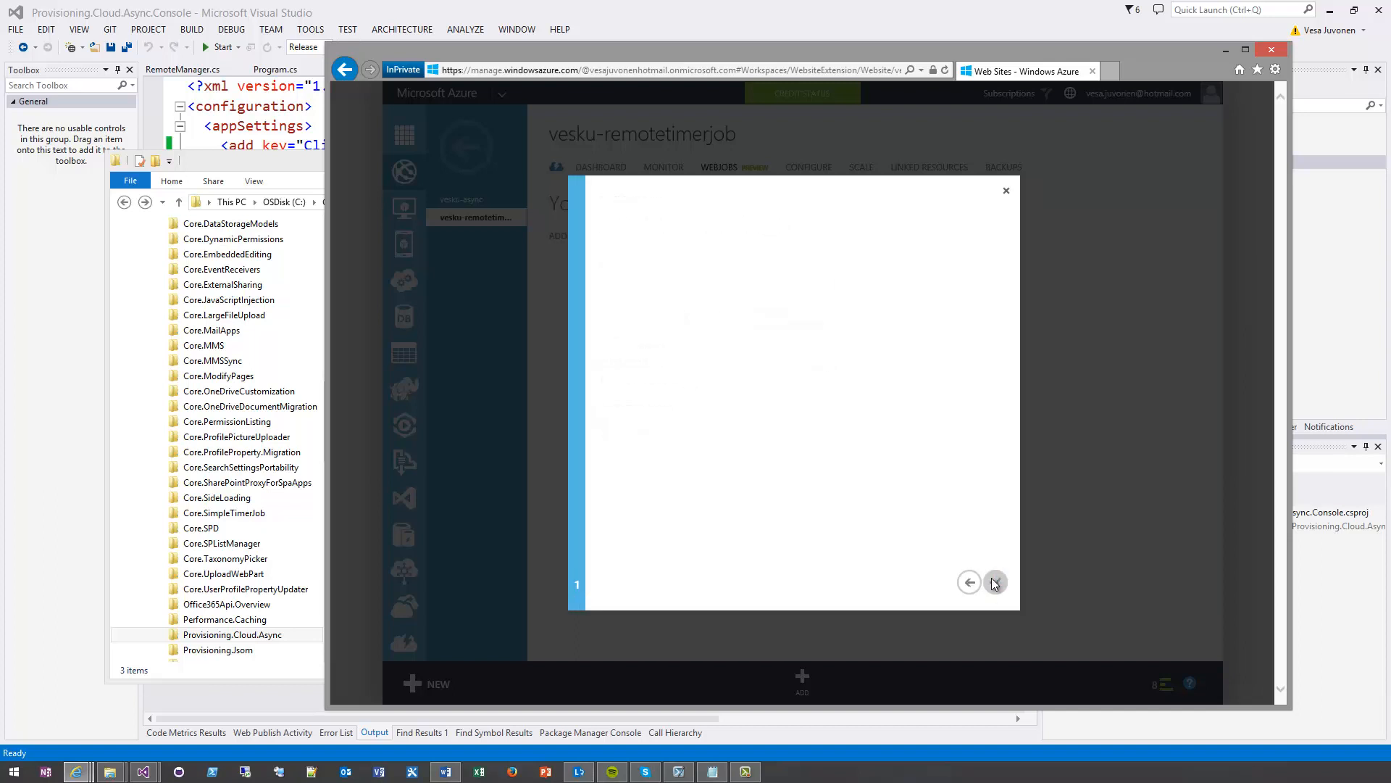
pyautogui.click(724, 284)
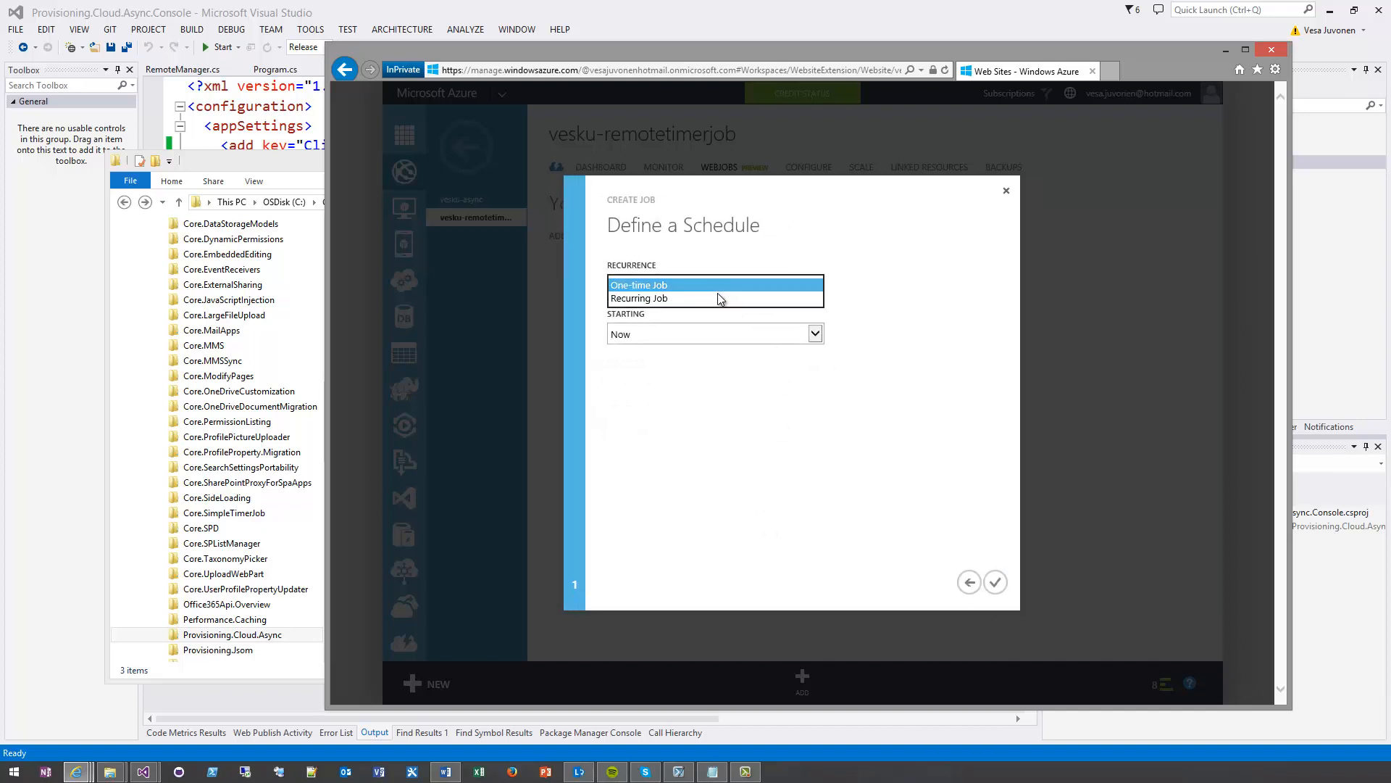
pyautogui.click(720, 294)
pyautogui.click(663, 336)
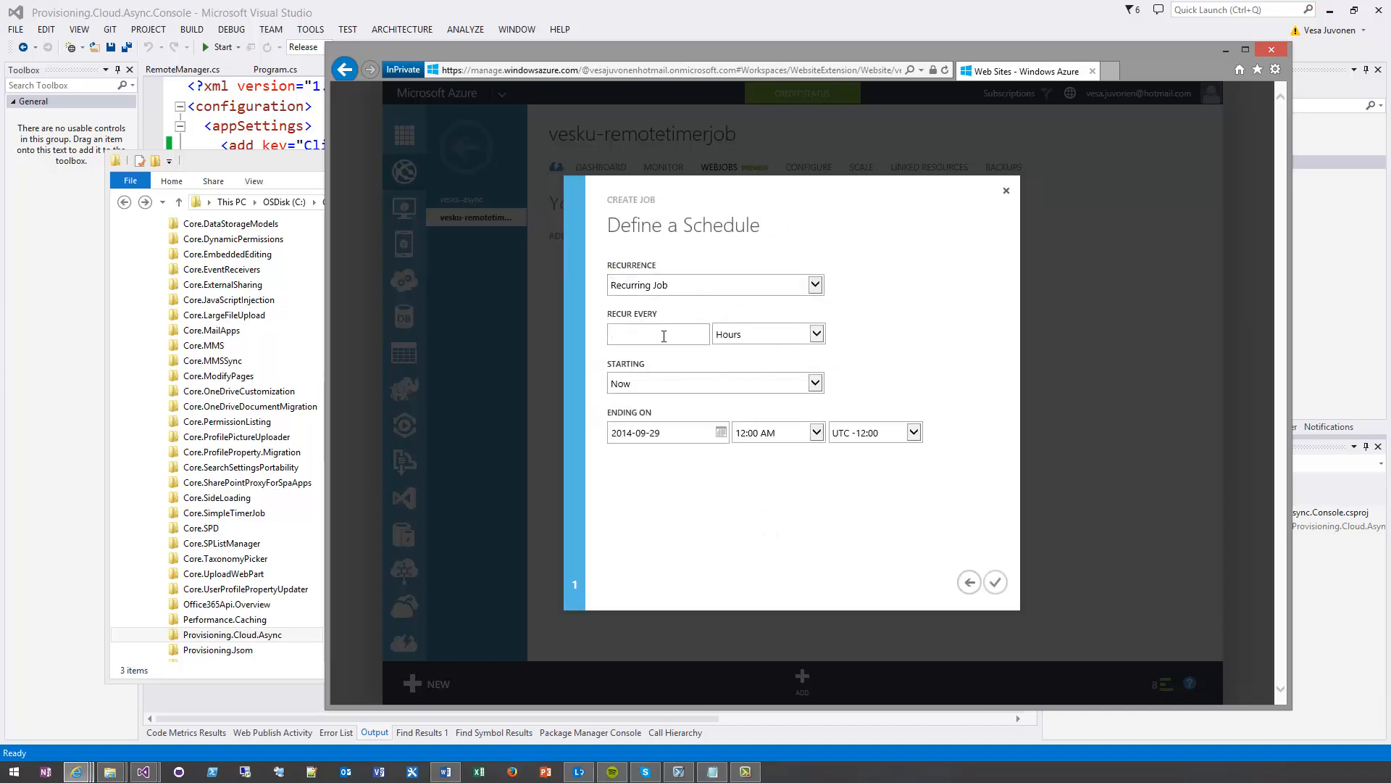
pyautogui.write('10')
pyautogui.press('Tab')
pyautogui.click(742, 335)
pyautogui.click(763, 318)
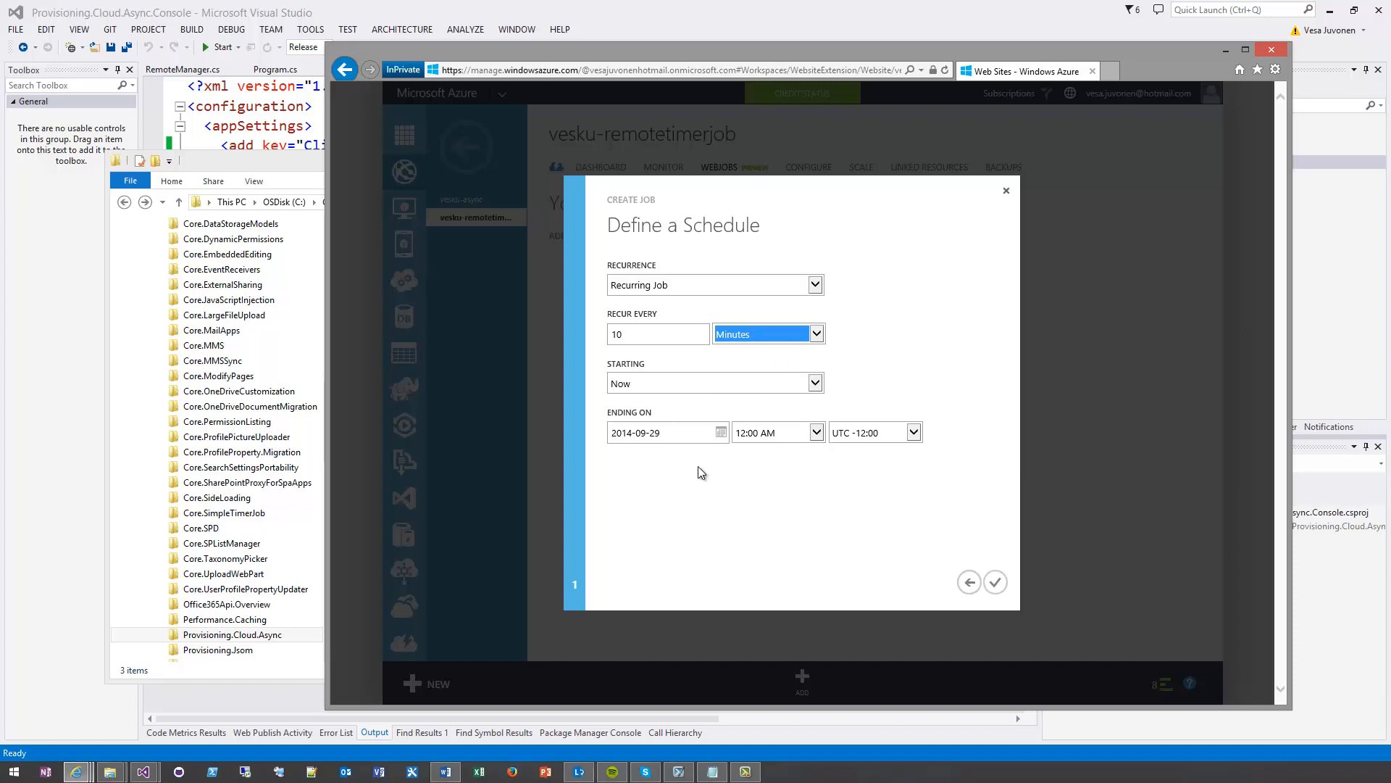
# Look at the end-date calendar and change the recurrence unit to weeks, on a particular schedule with Monday selected
pyautogui.click(726, 434)
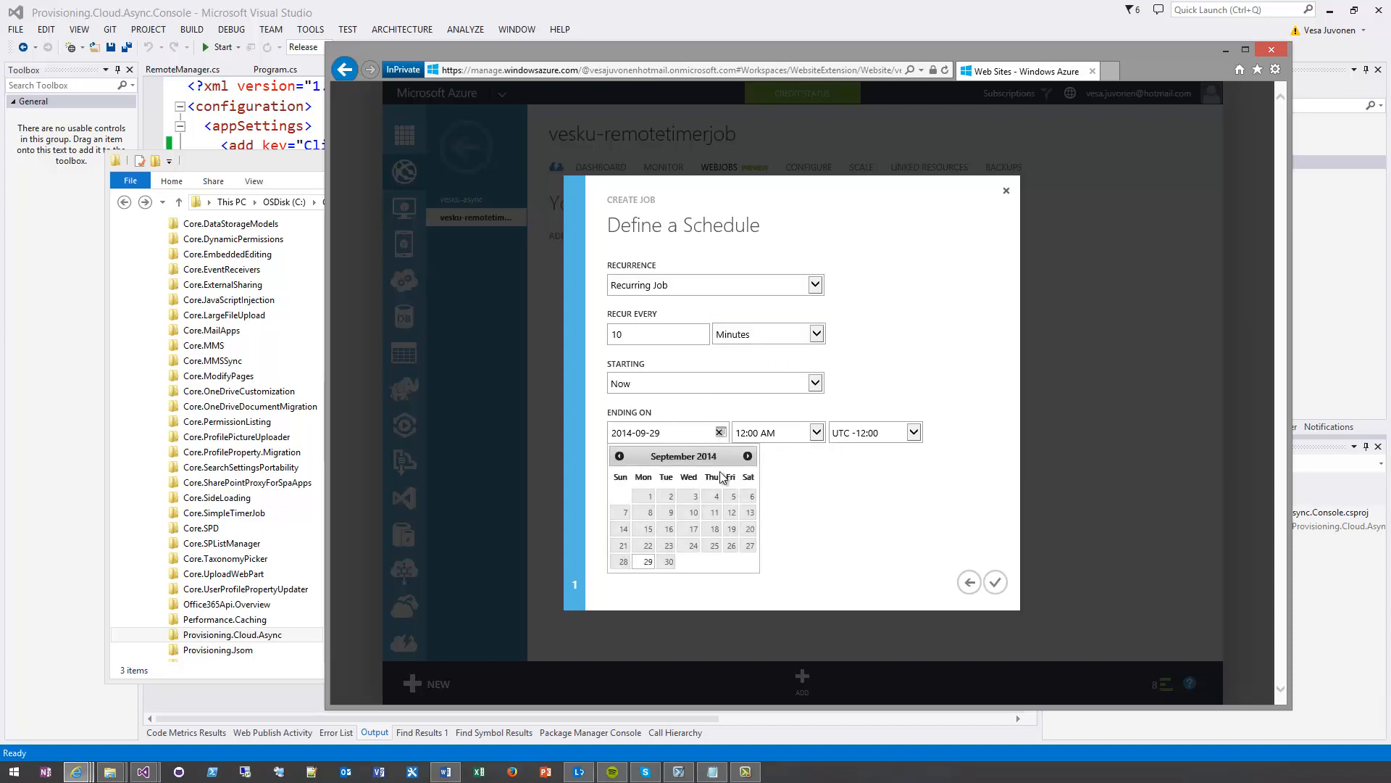
pyautogui.click(677, 287)
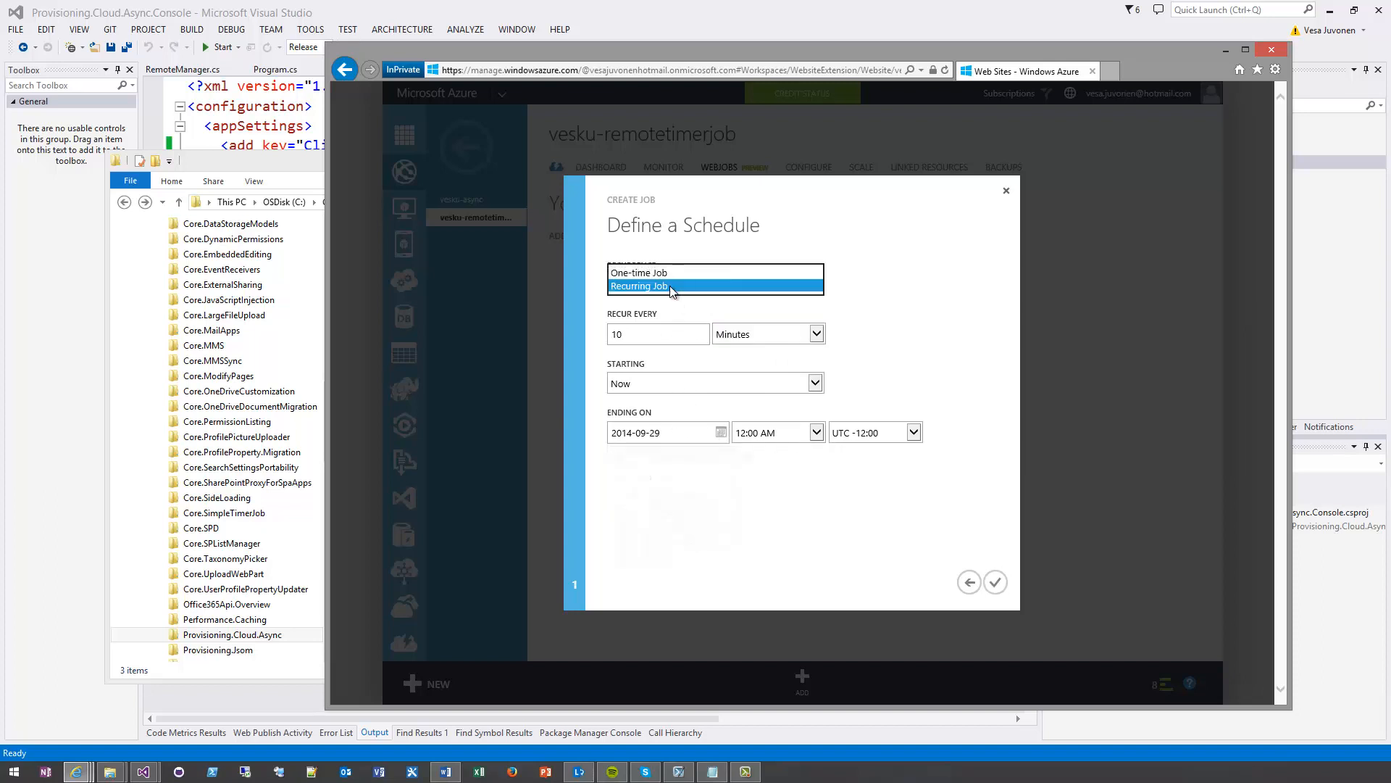
pyautogui.click(760, 333)
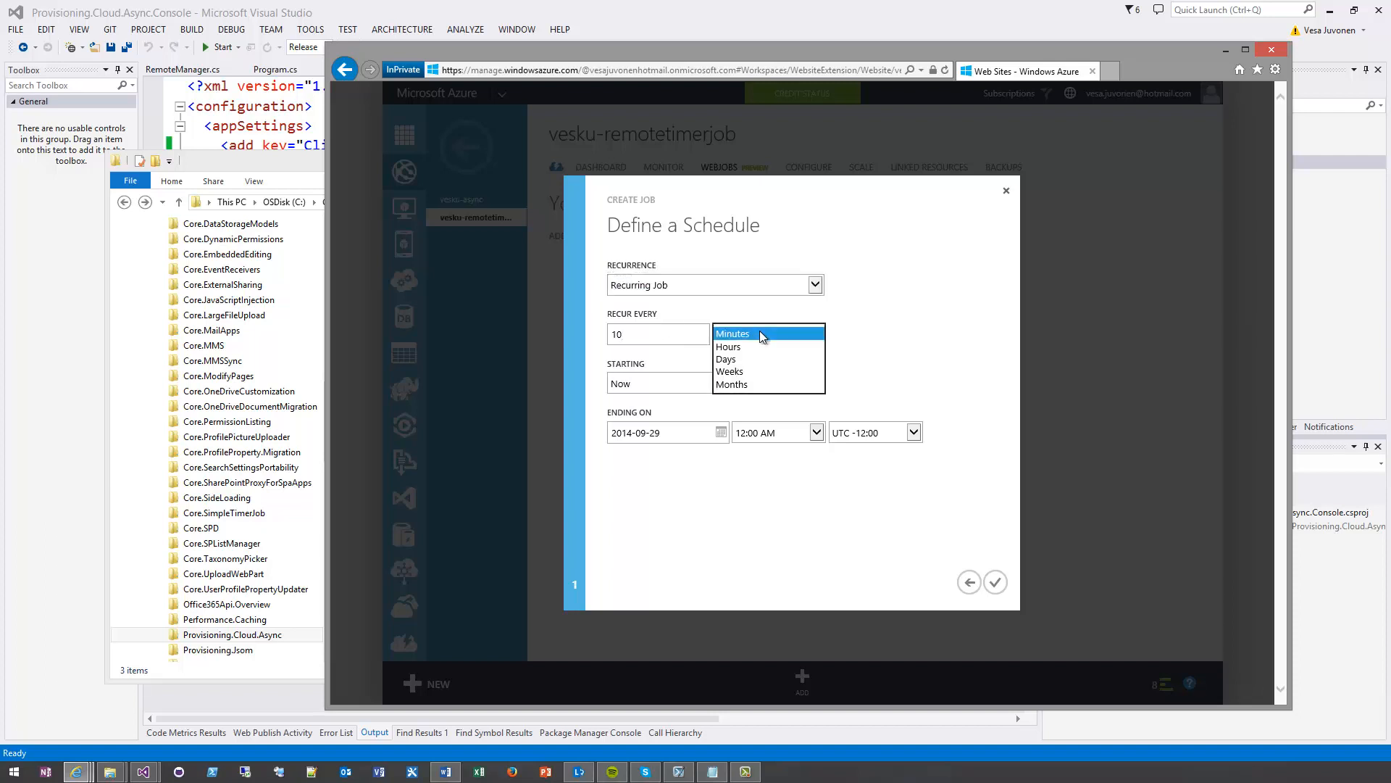
pyautogui.click(757, 370)
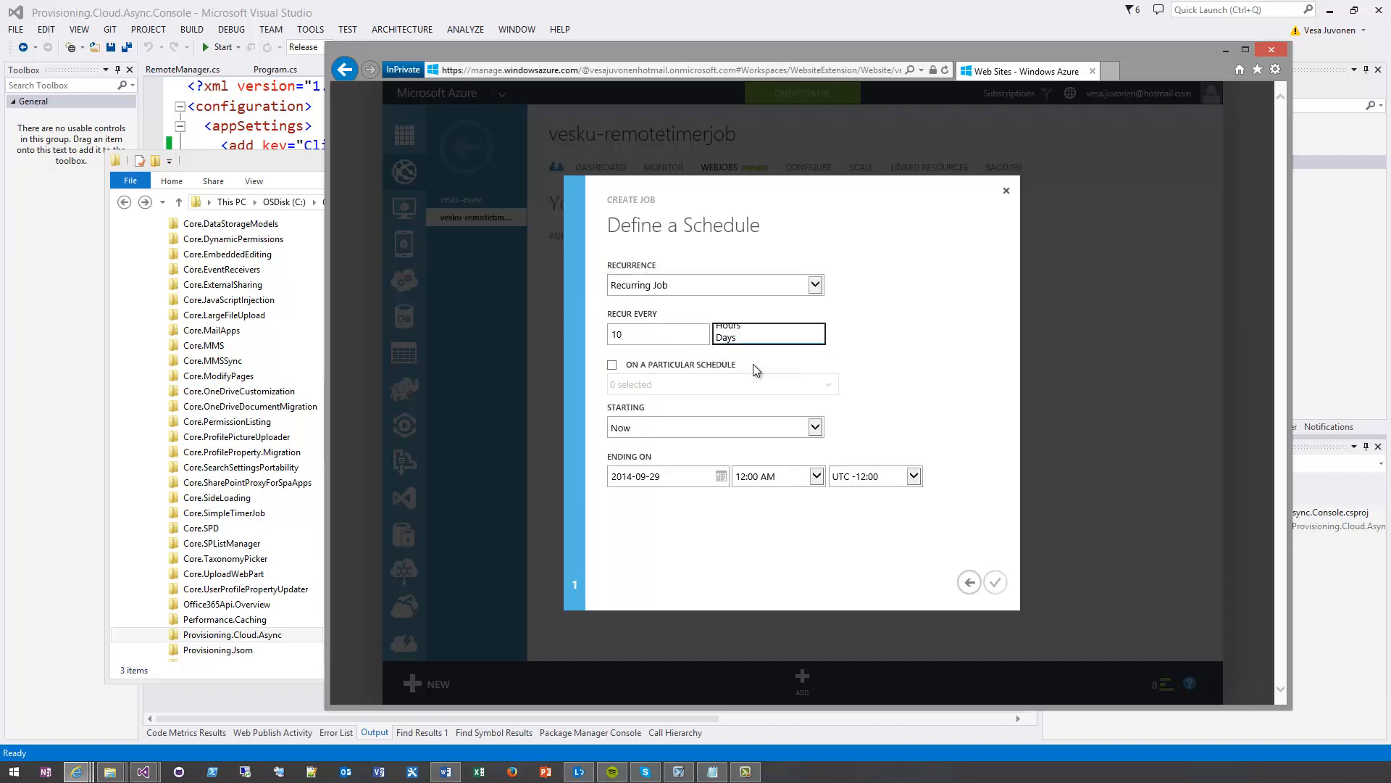
pyautogui.click(612, 365)
pyautogui.click(718, 385)
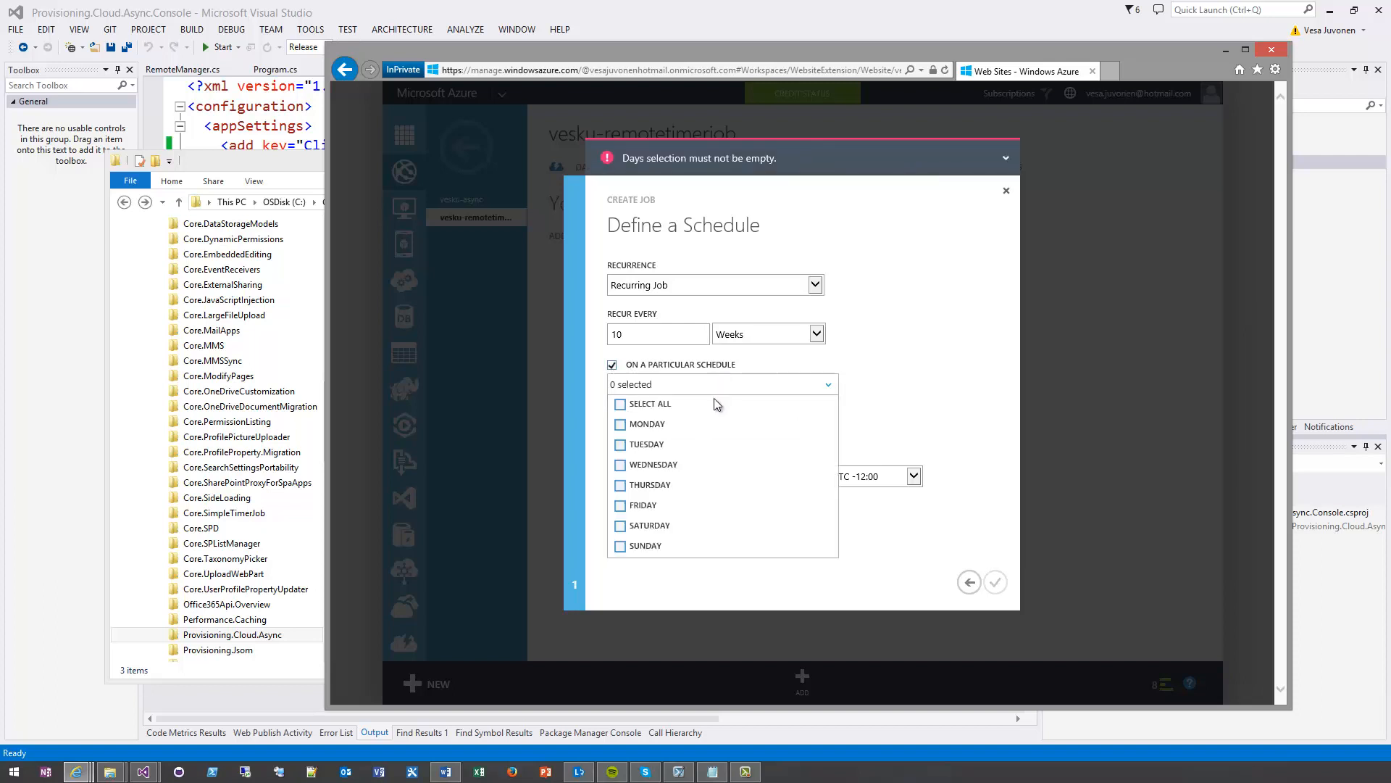
pyautogui.click(620, 424)
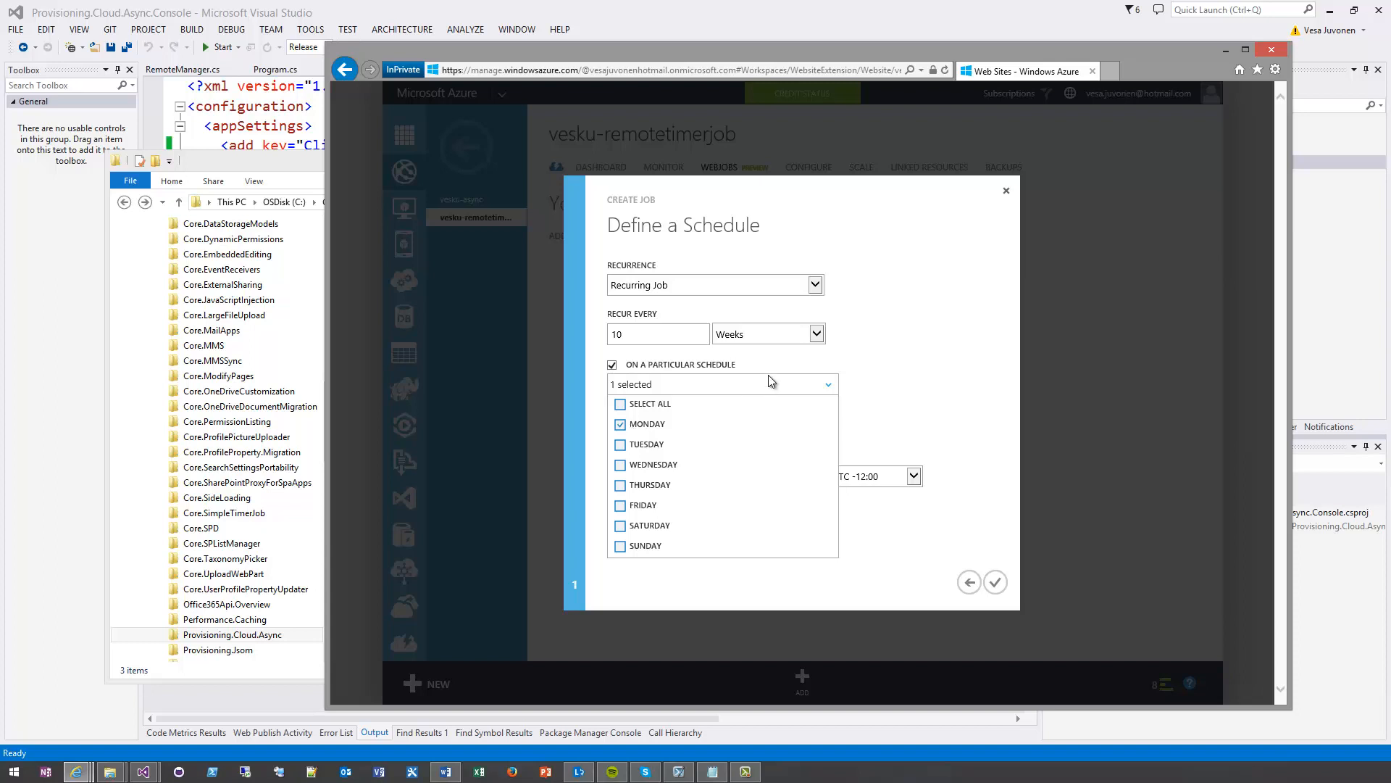
pyautogui.click(927, 376)
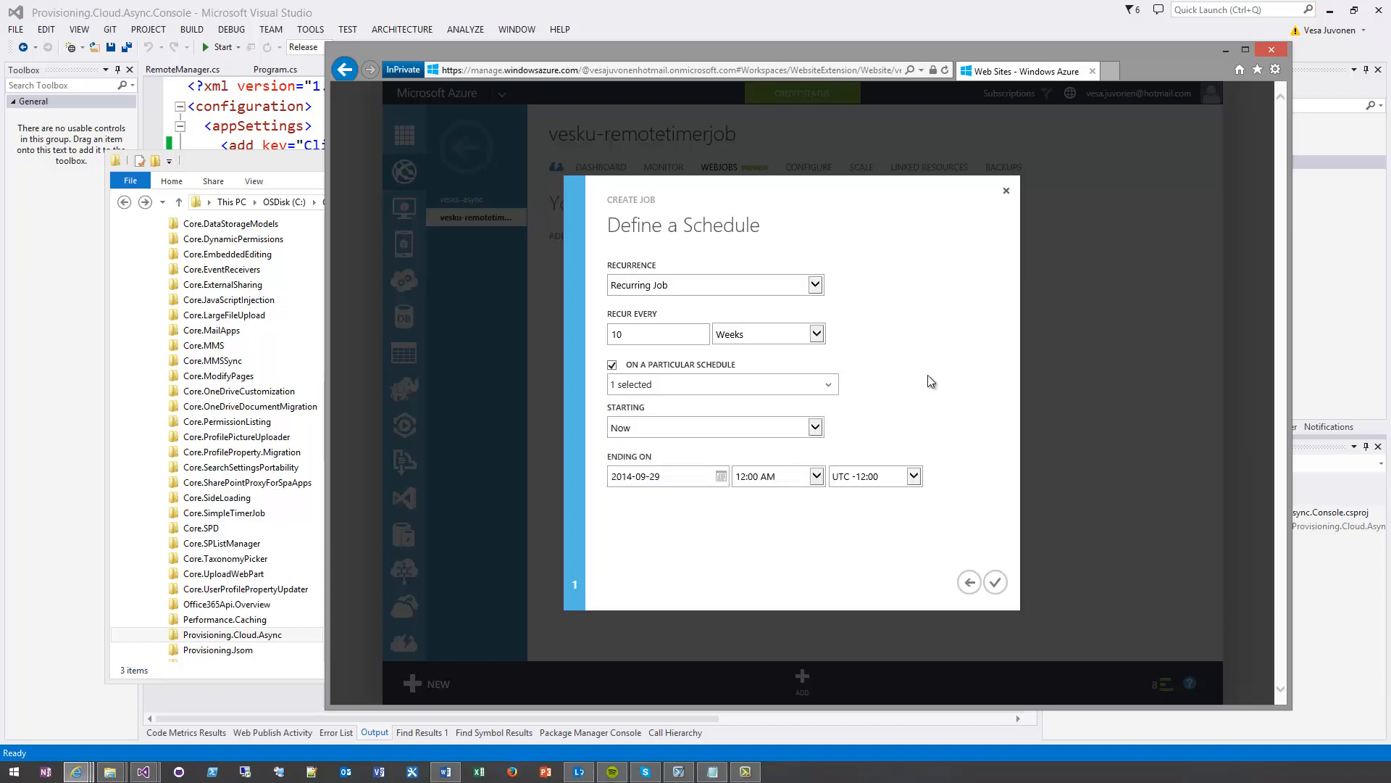
# Return to the basic WebJob settings, set the job to run on demand and create it
pyautogui.click(968, 582)
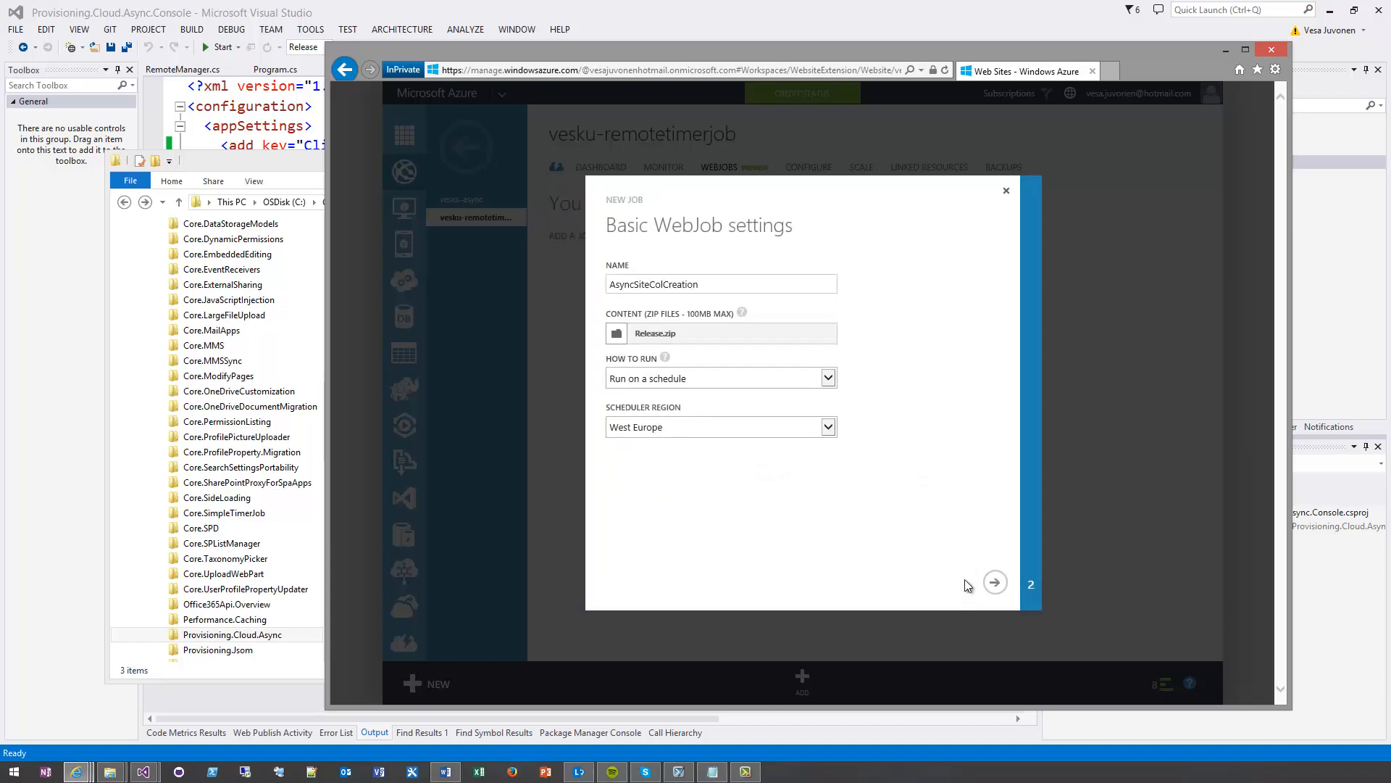
pyautogui.click(697, 379)
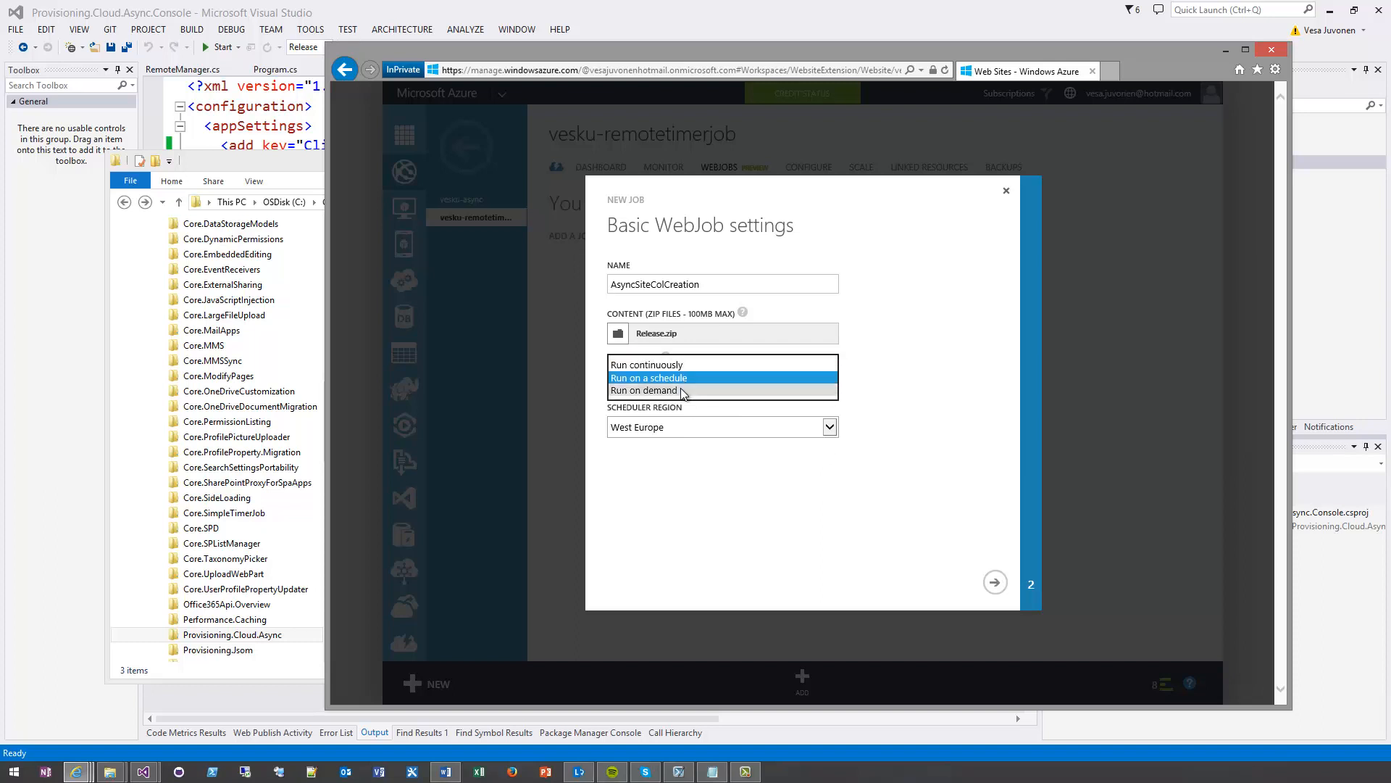
pyautogui.click(679, 391)
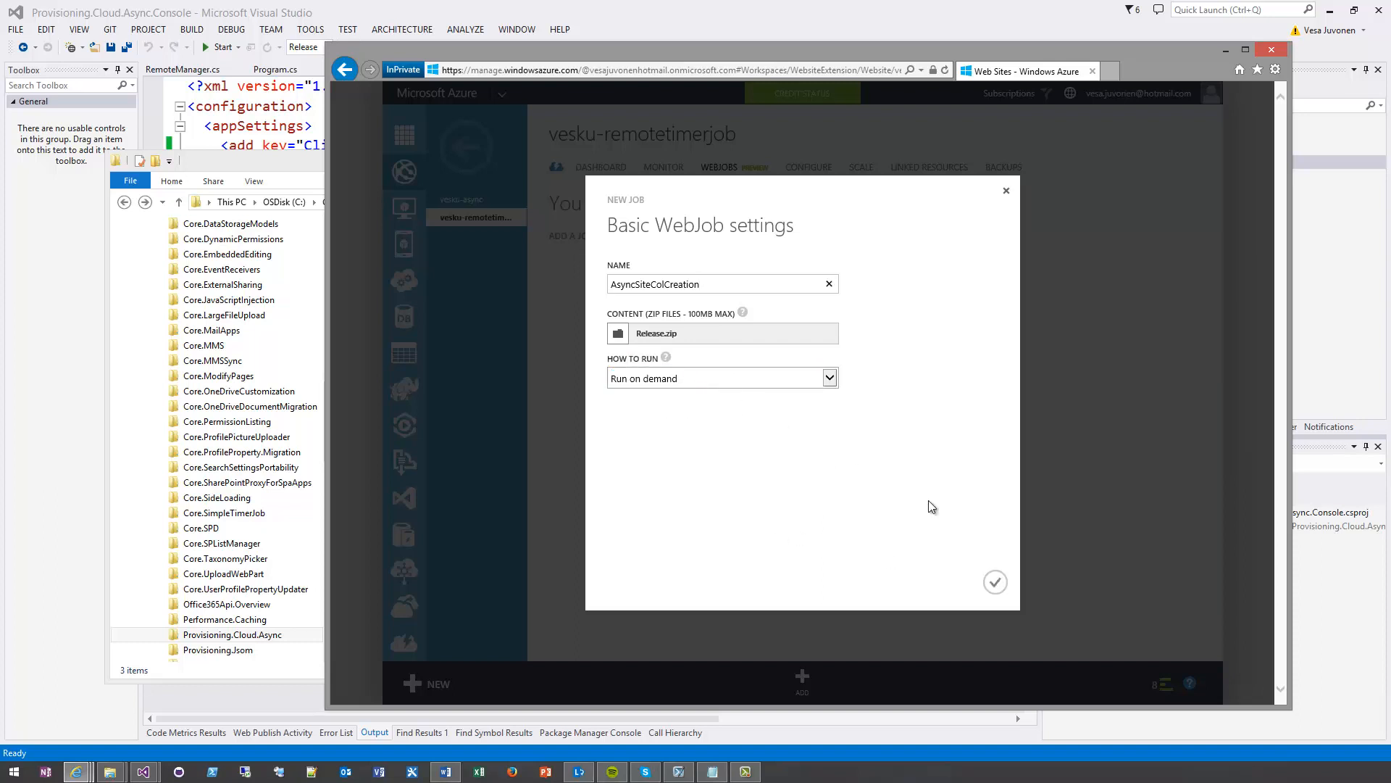
pyautogui.click(995, 583)
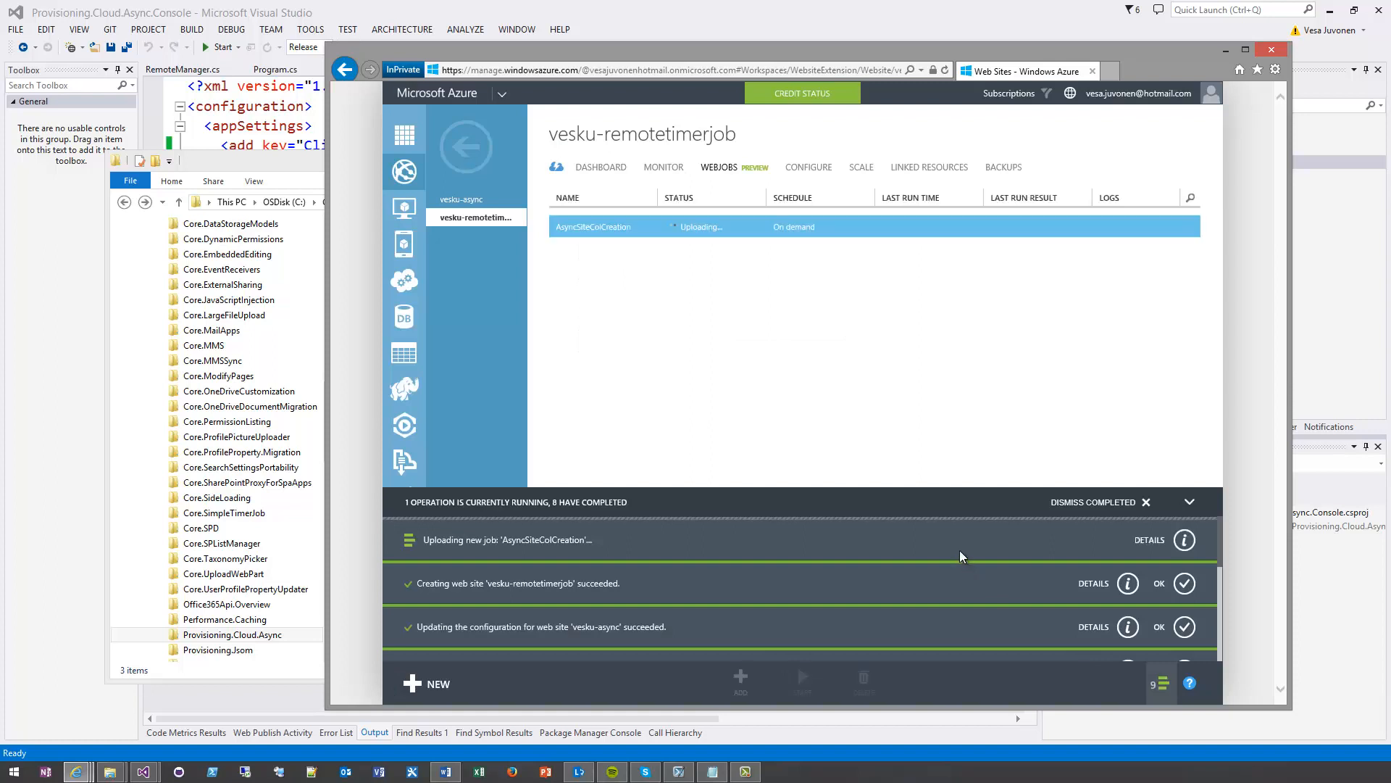
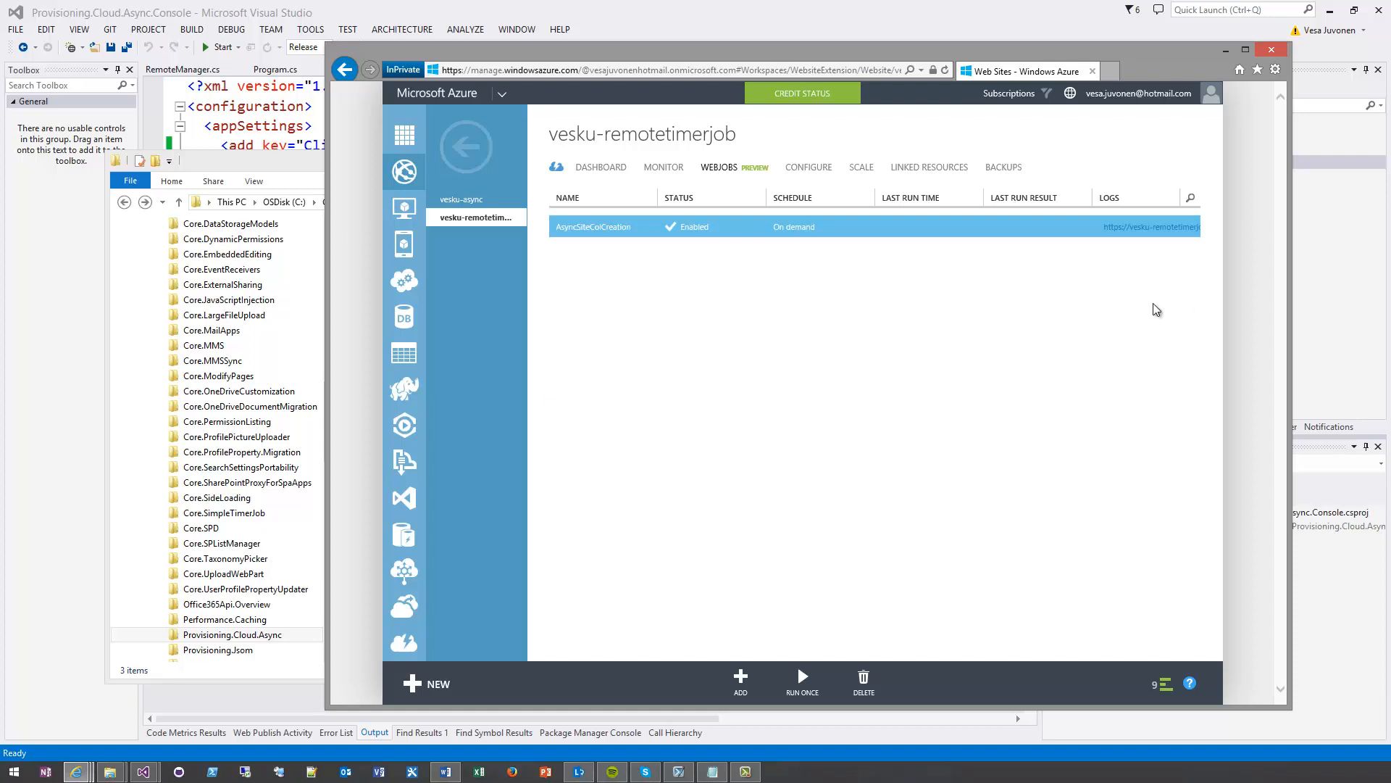
# In the vesku-remotetimerjob site's configuration, add an app setting with the key SCM_COMMAND_IDLE_TIMEOUT copied from the Notepad notes
pyautogui.click(809, 174)
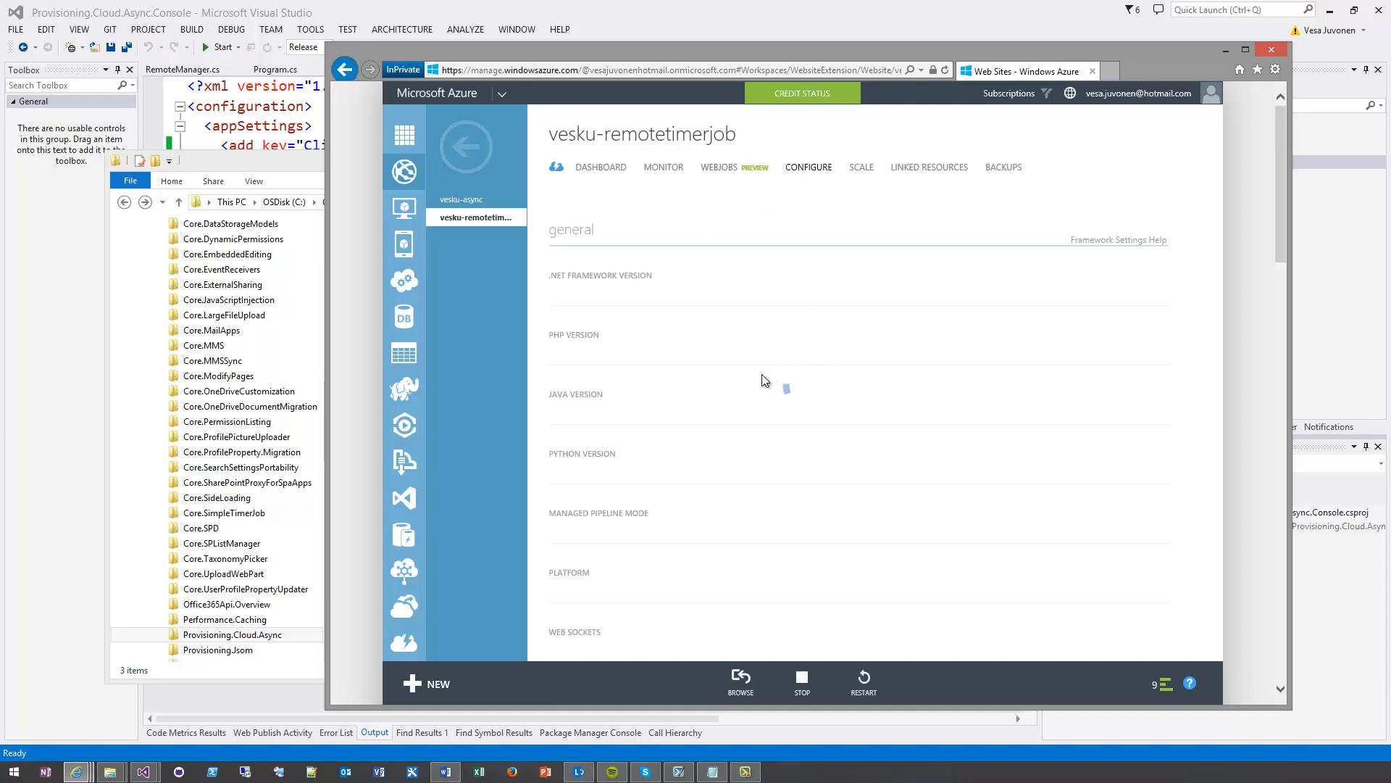
pyautogui.scroll(-15, 736, 407)
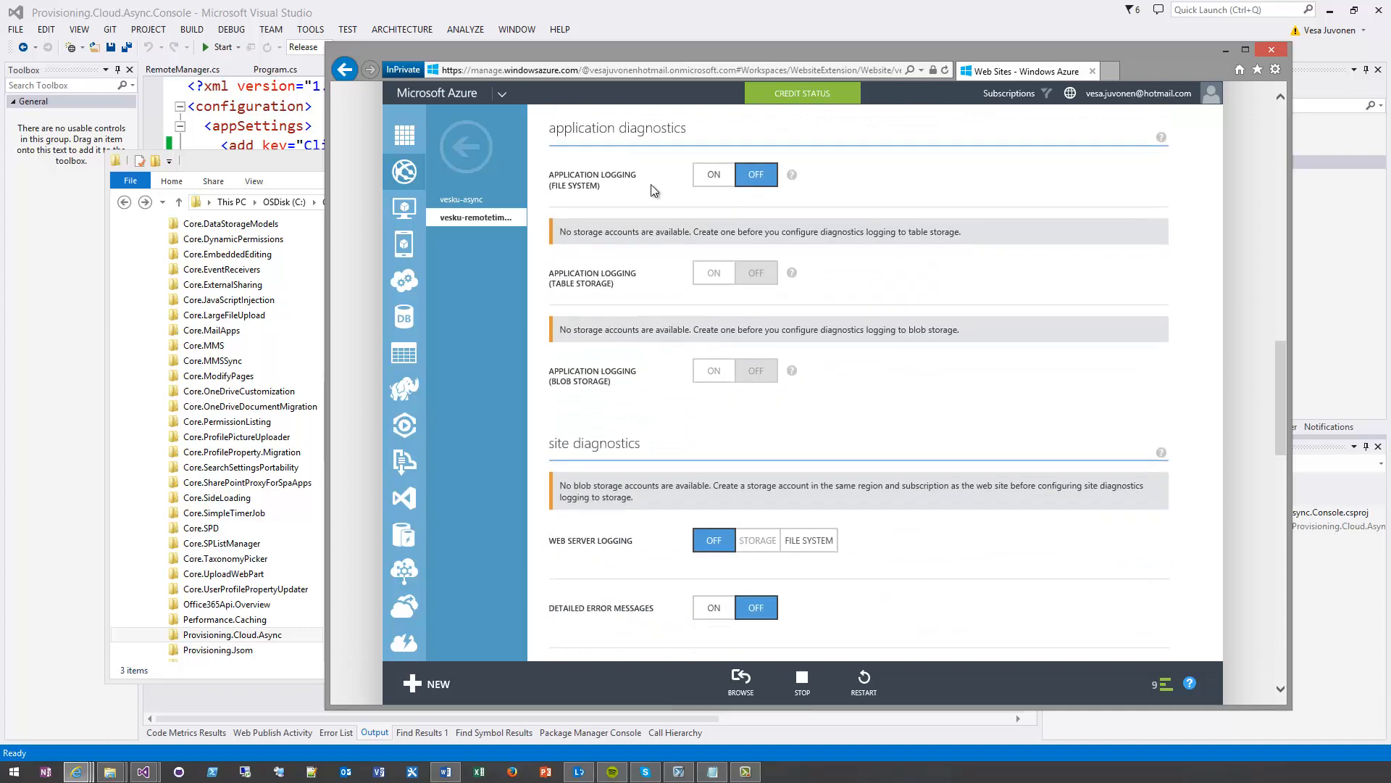
pyautogui.scroll(-5, 754, 413)
pyautogui.scroll(-5, 767, 422)
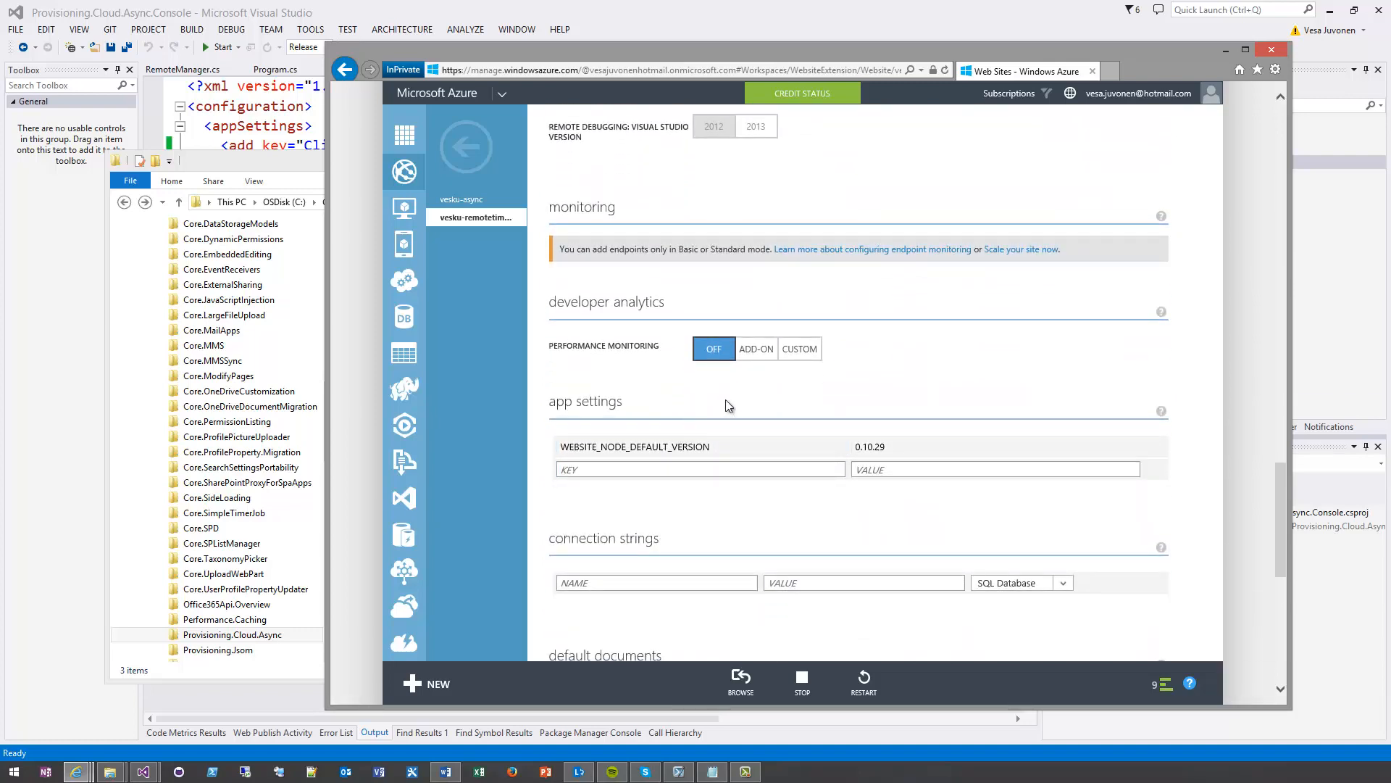
pyautogui.hotkey('alt', 'Tab')
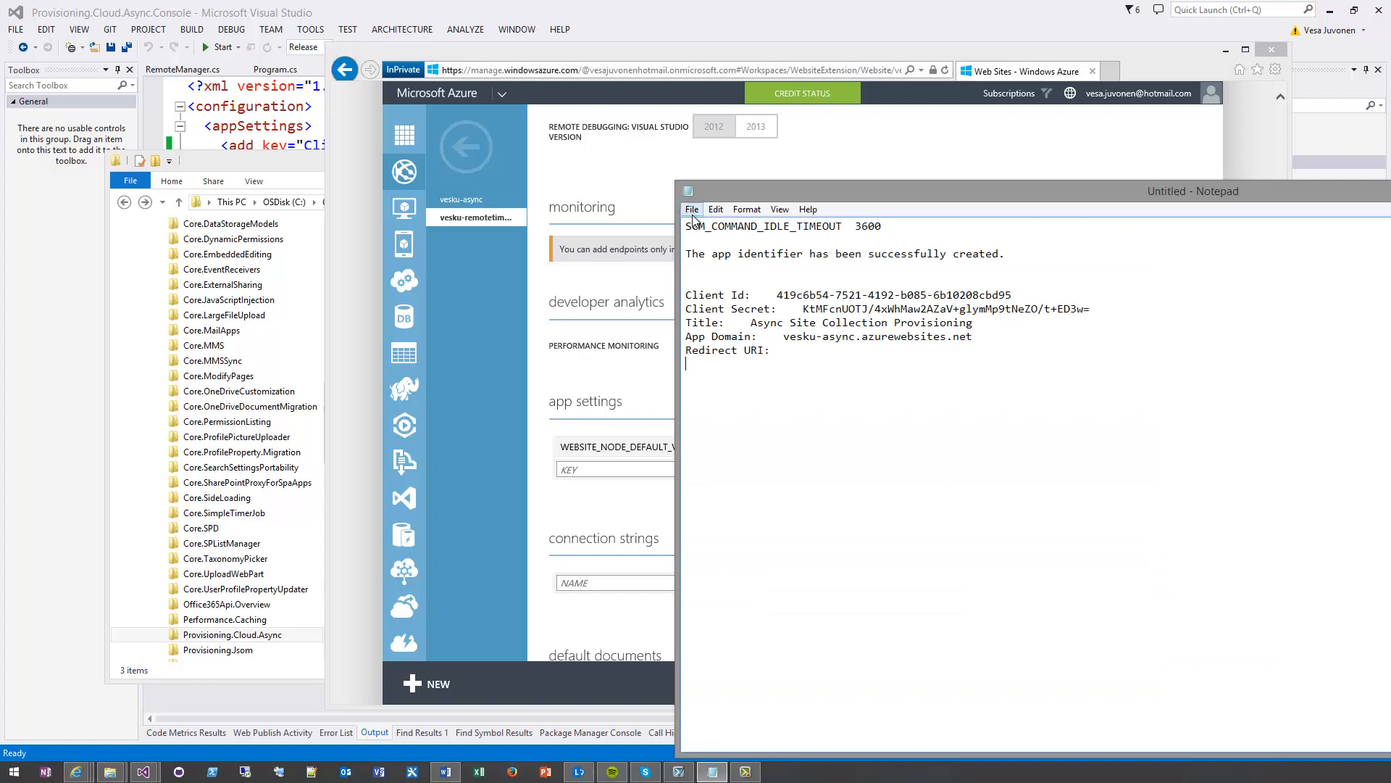
pyautogui.moveTo(685, 226); pyautogui.dragTo(842, 225)
pyautogui.hotkey('ctrl', 'c')
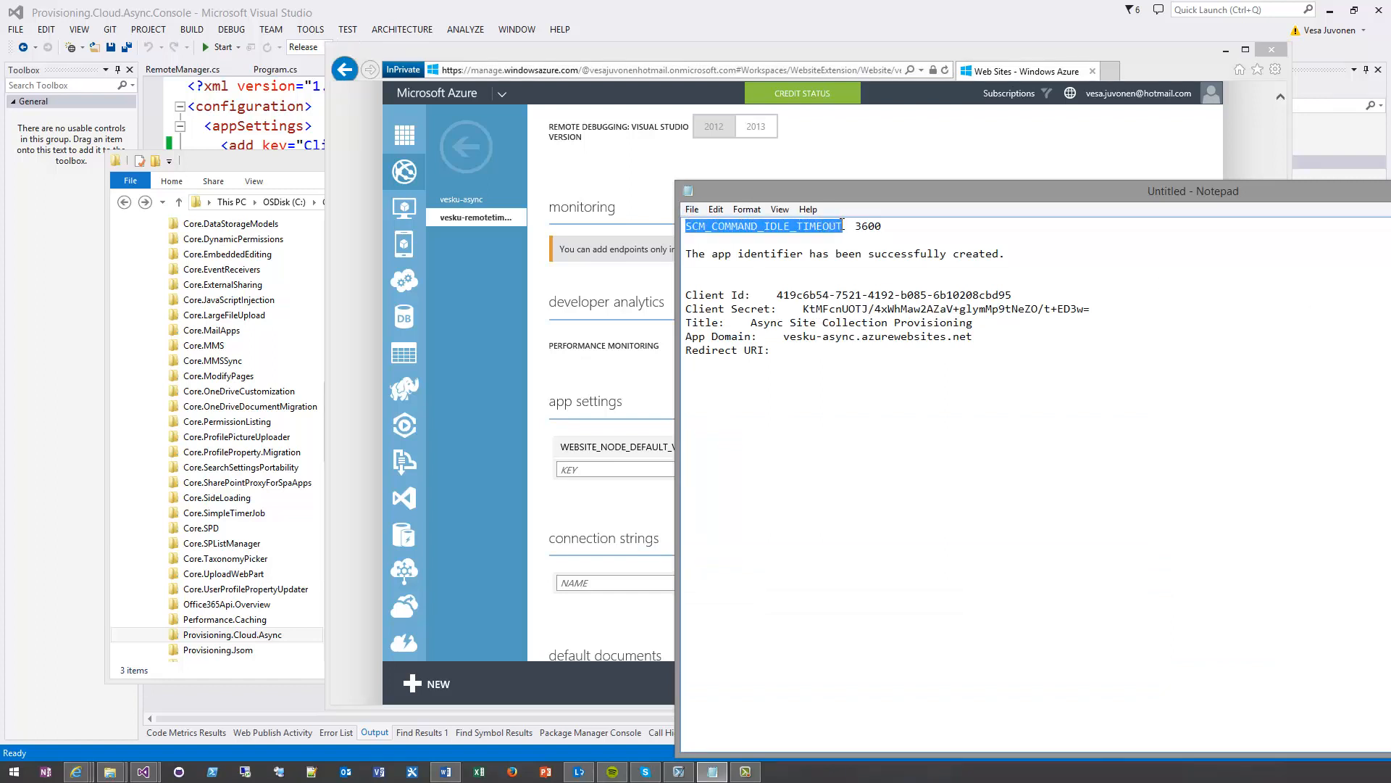
pyautogui.click(606, 477)
pyautogui.hotkey('ctrl', 'v')
pyautogui.press('Tab')
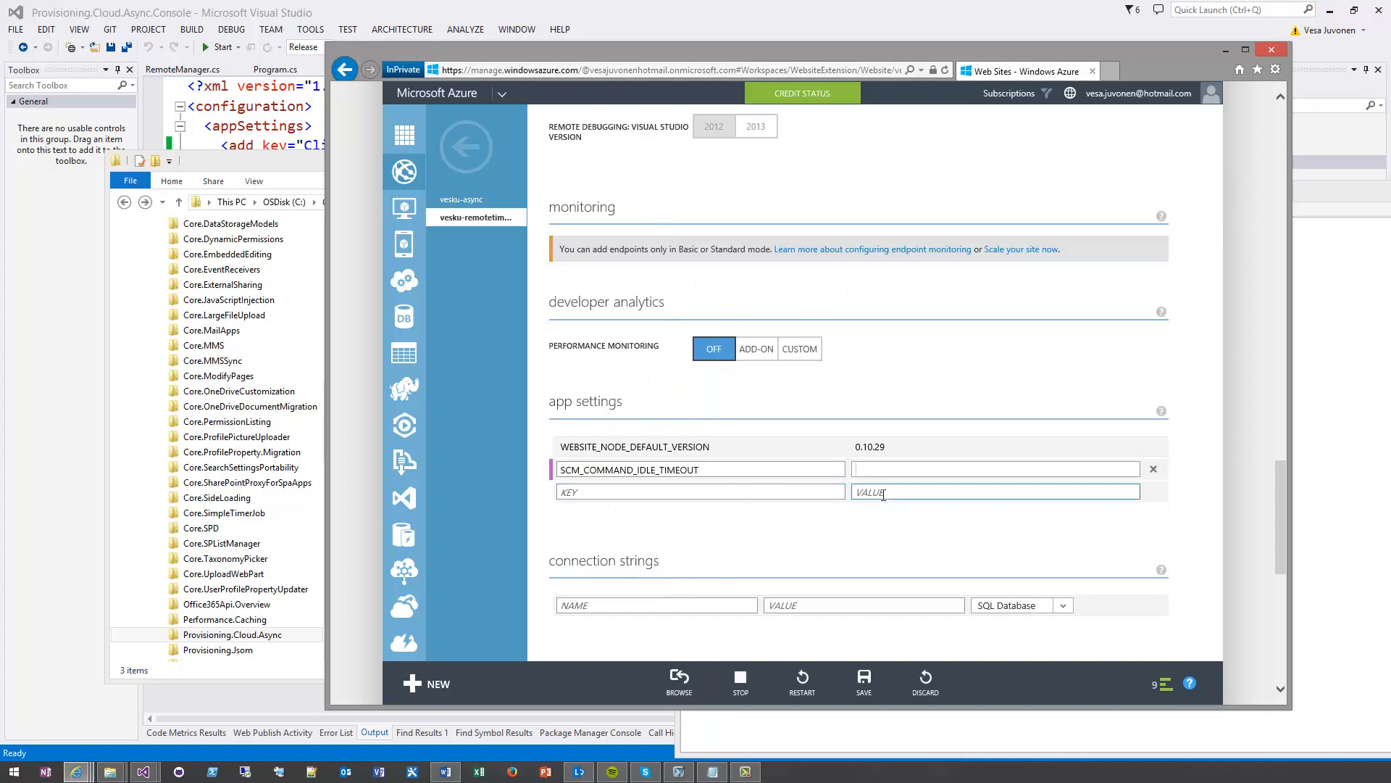
# Set the value of the SCM_COMMAND_IDLE_TIMEOUT app setting to 3600
pyautogui.write('2600')
pyautogui.click(863, 470)
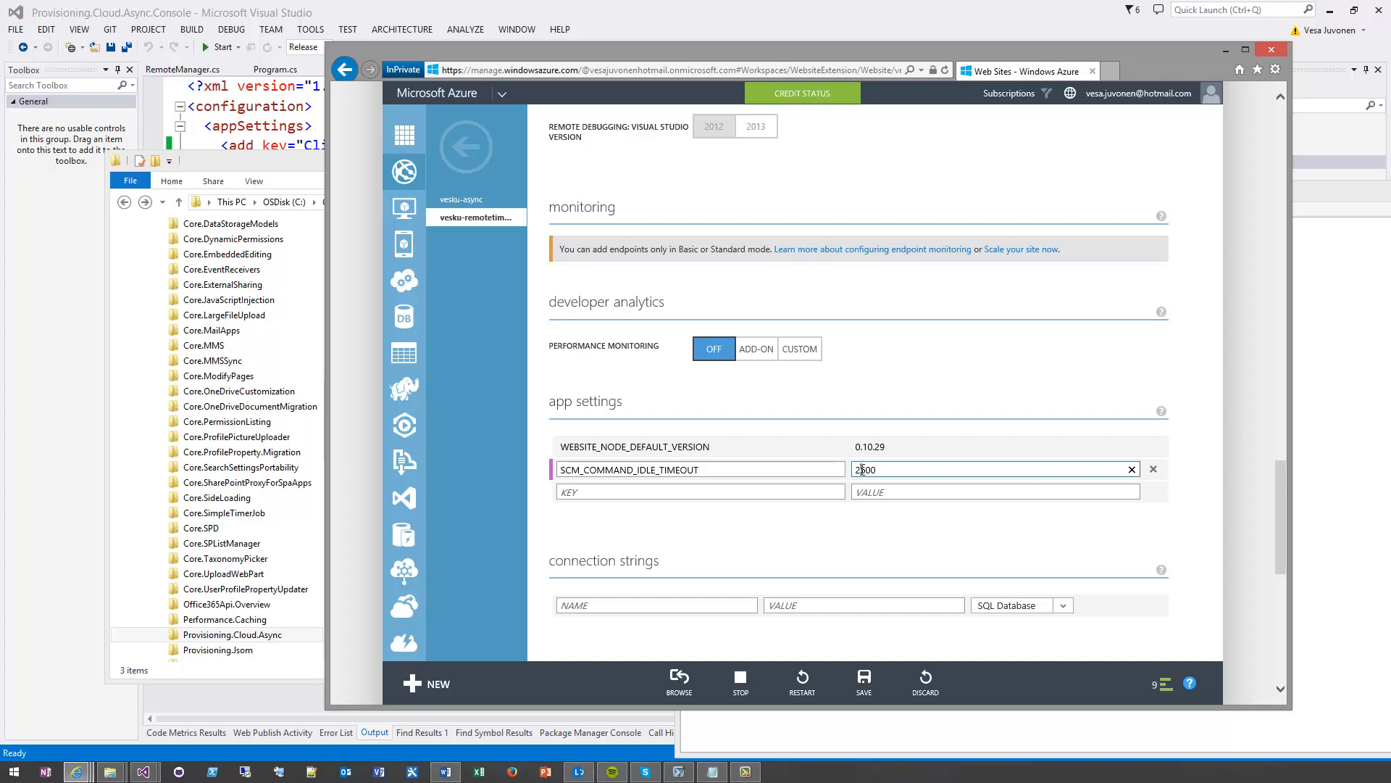
pyautogui.press('BackSpace')
pyautogui.write('3')
pyautogui.press('Tab')
# Save the site configuration, restart the vesku-remotetimerjob site and dismiss the completed notifications
pyautogui.click(865, 679)
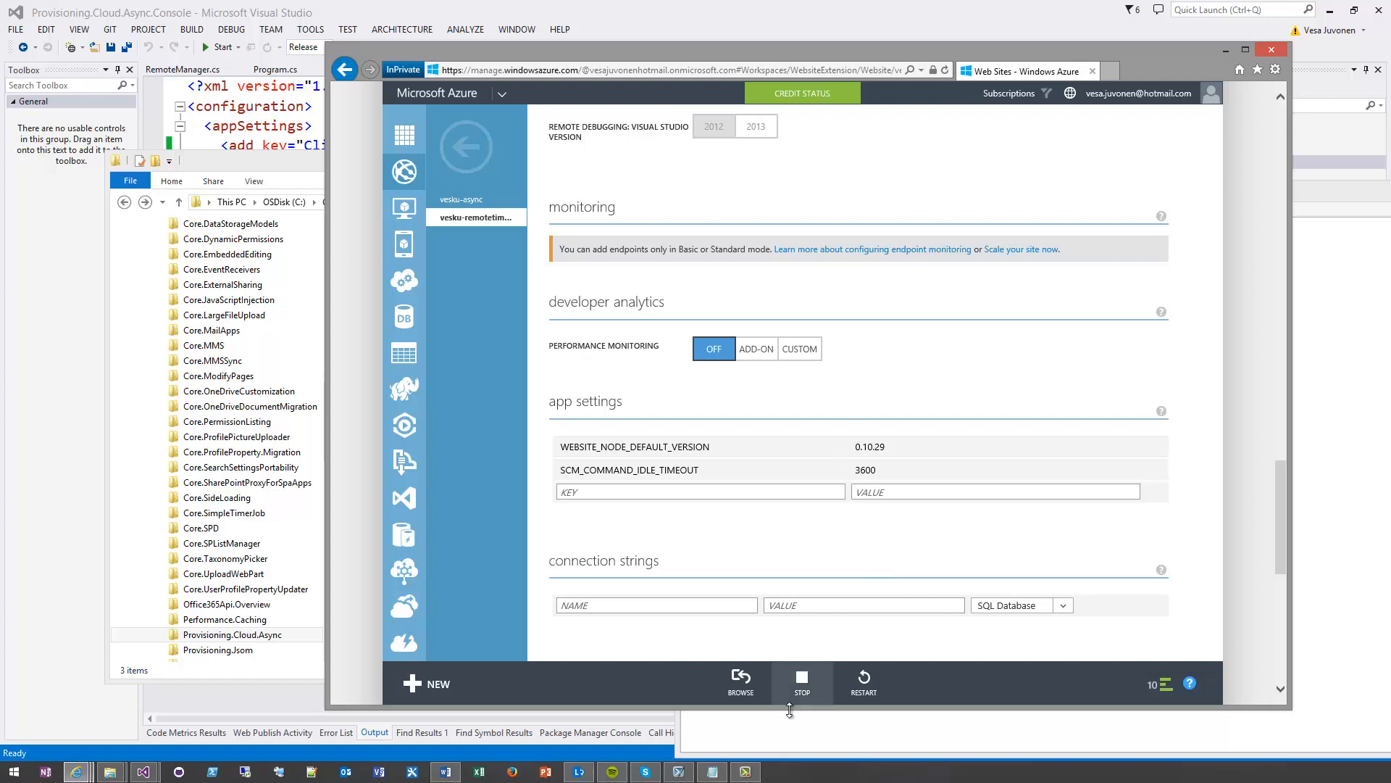
pyautogui.click(868, 678)
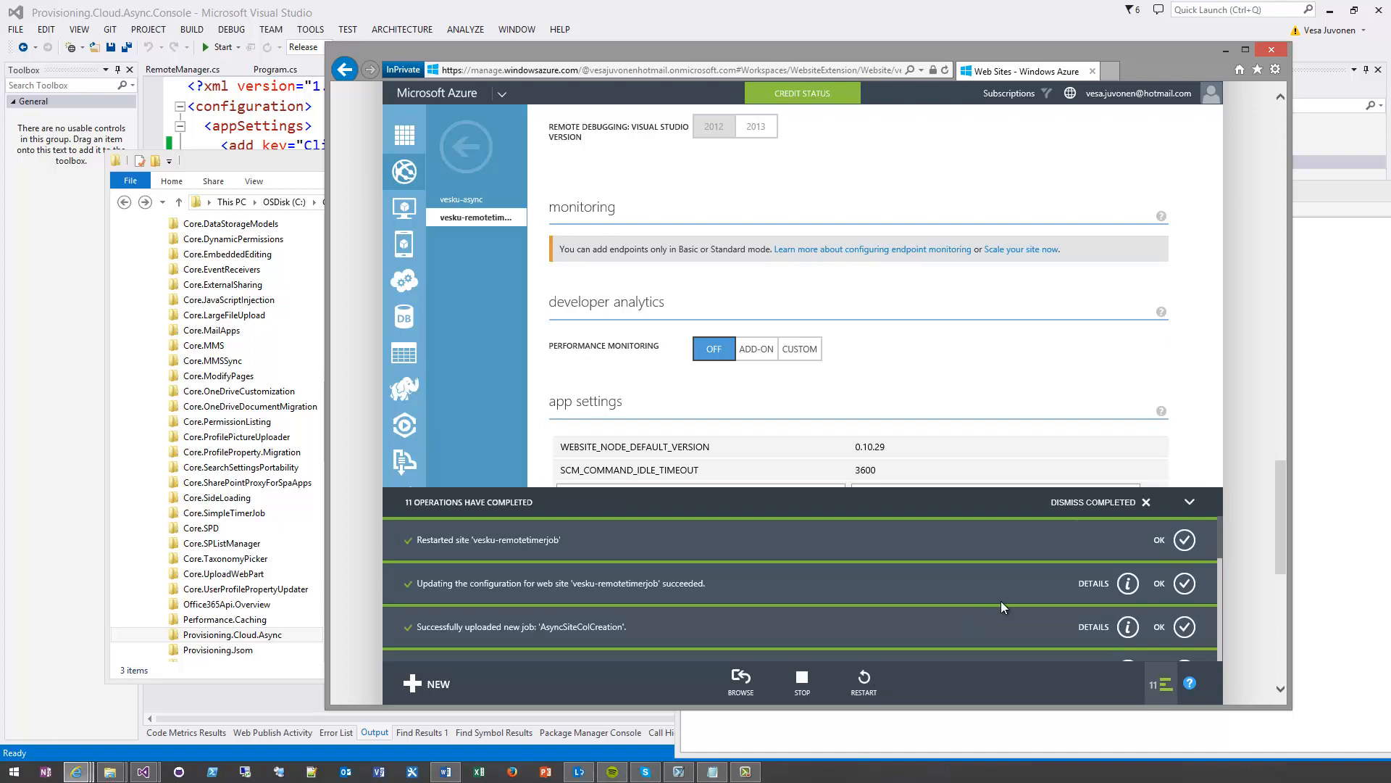
pyautogui.click(1087, 503)
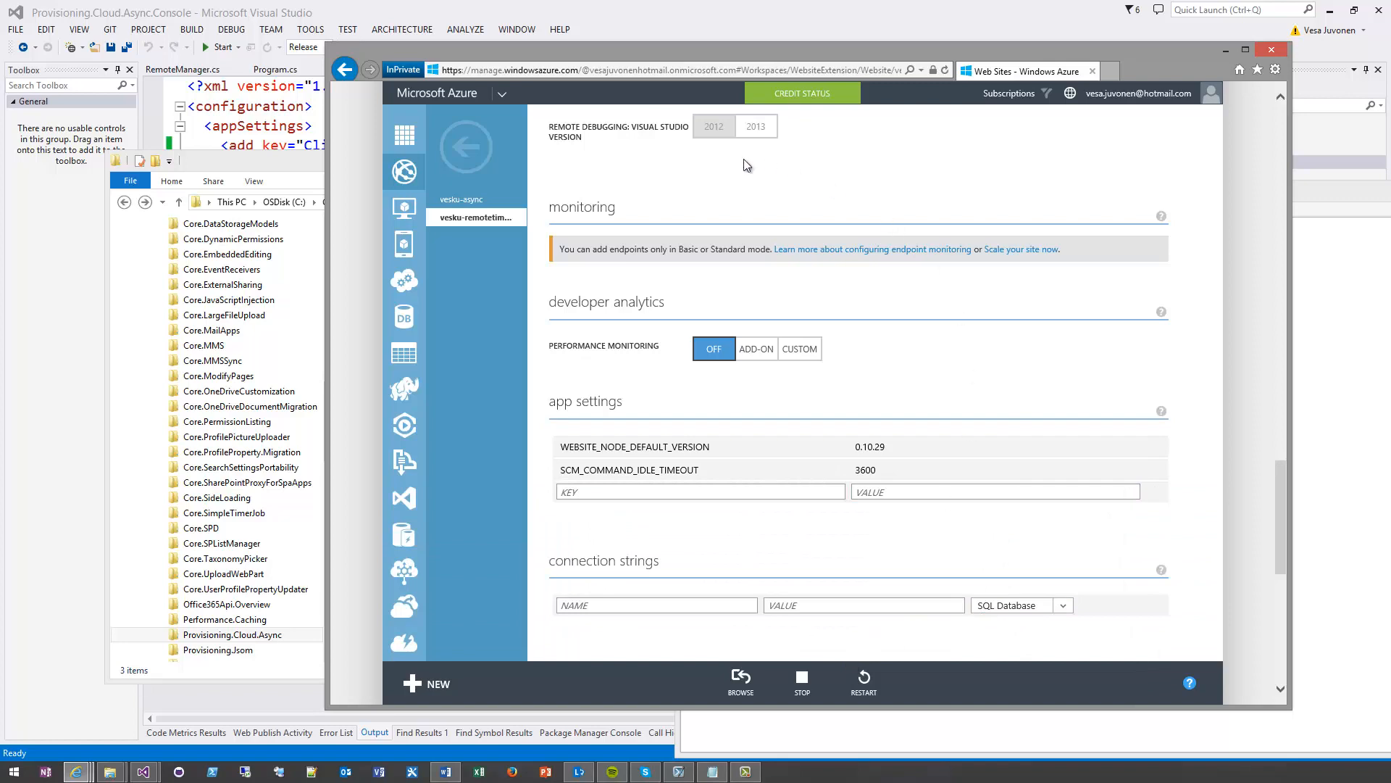
# Return to the site's WebJobs and run the AsyncSiteColCreation job once
pyautogui.scroll(10, 780, 262)
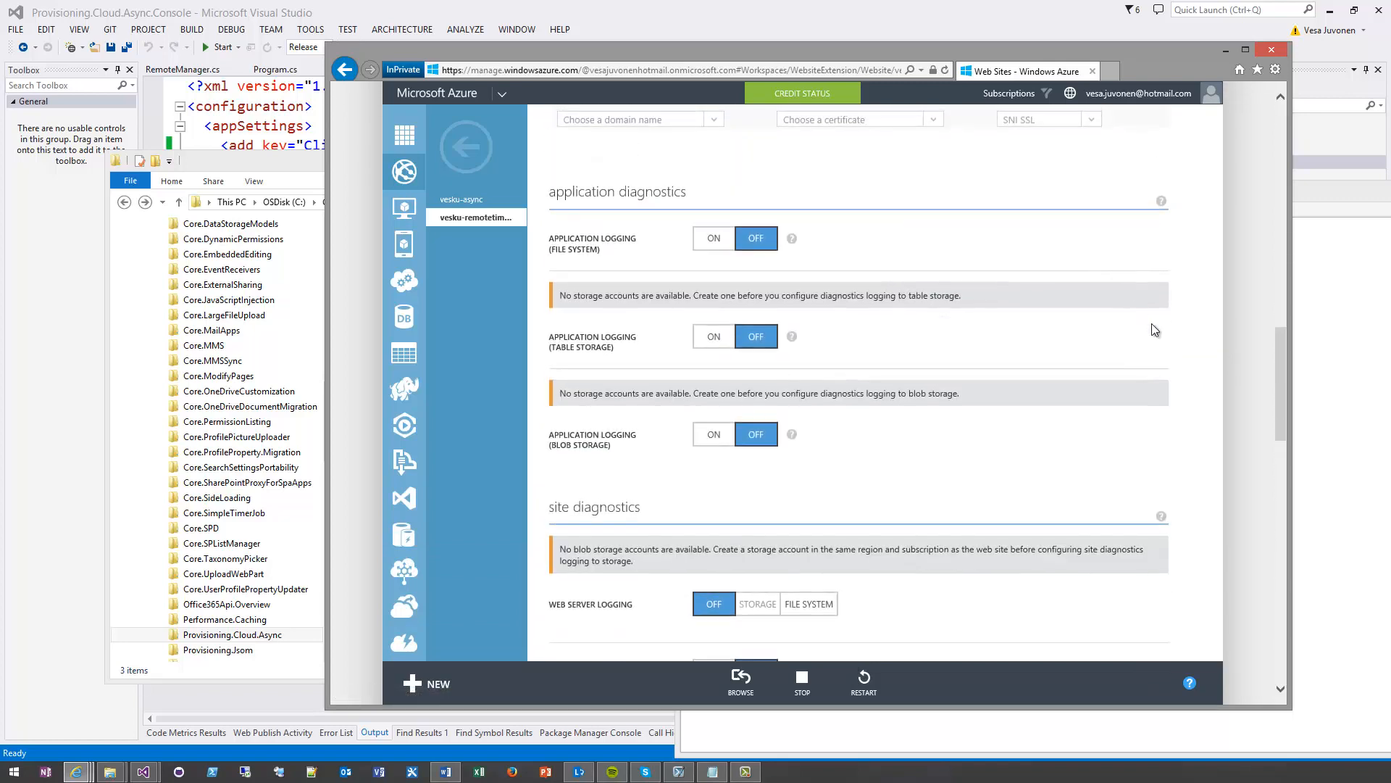
pyautogui.moveTo(1279, 281); pyautogui.dragTo(1260, 123)
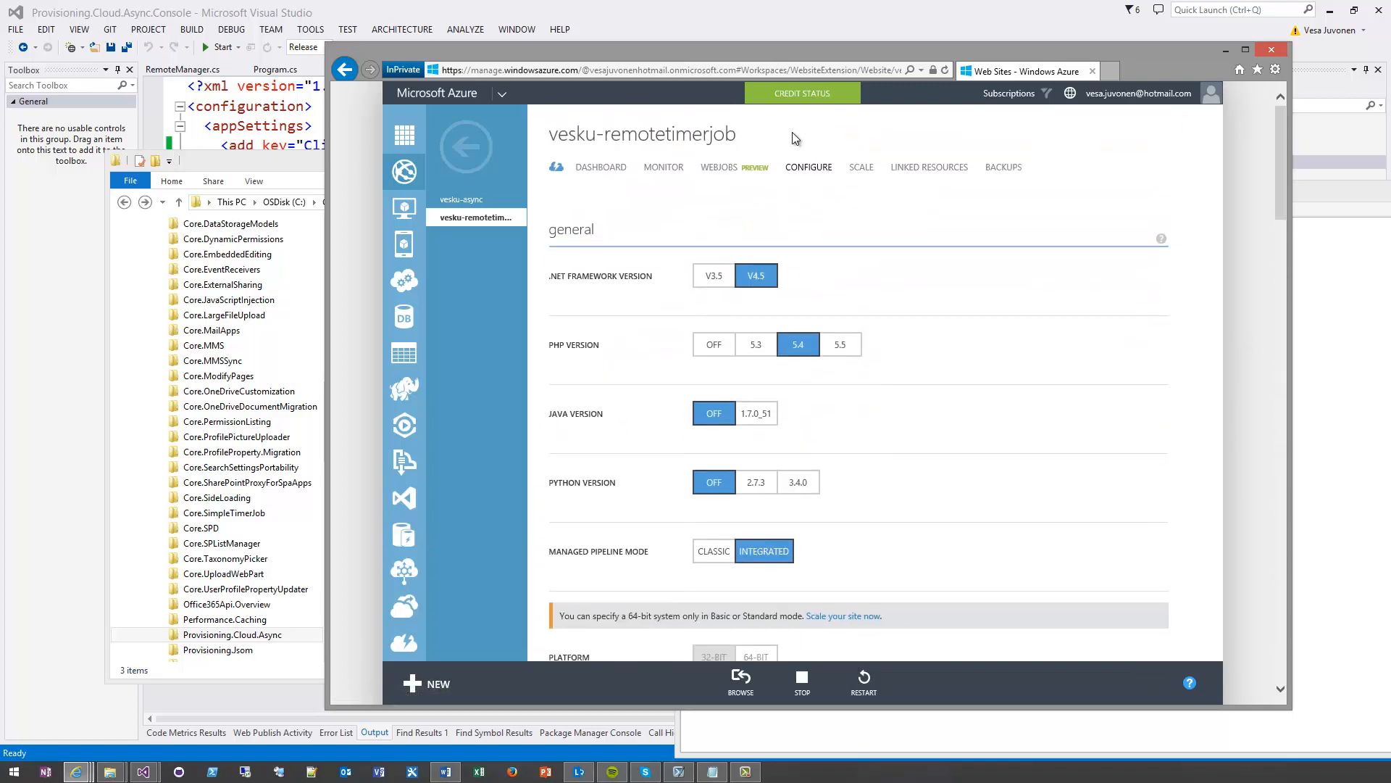
pyautogui.click(714, 168)
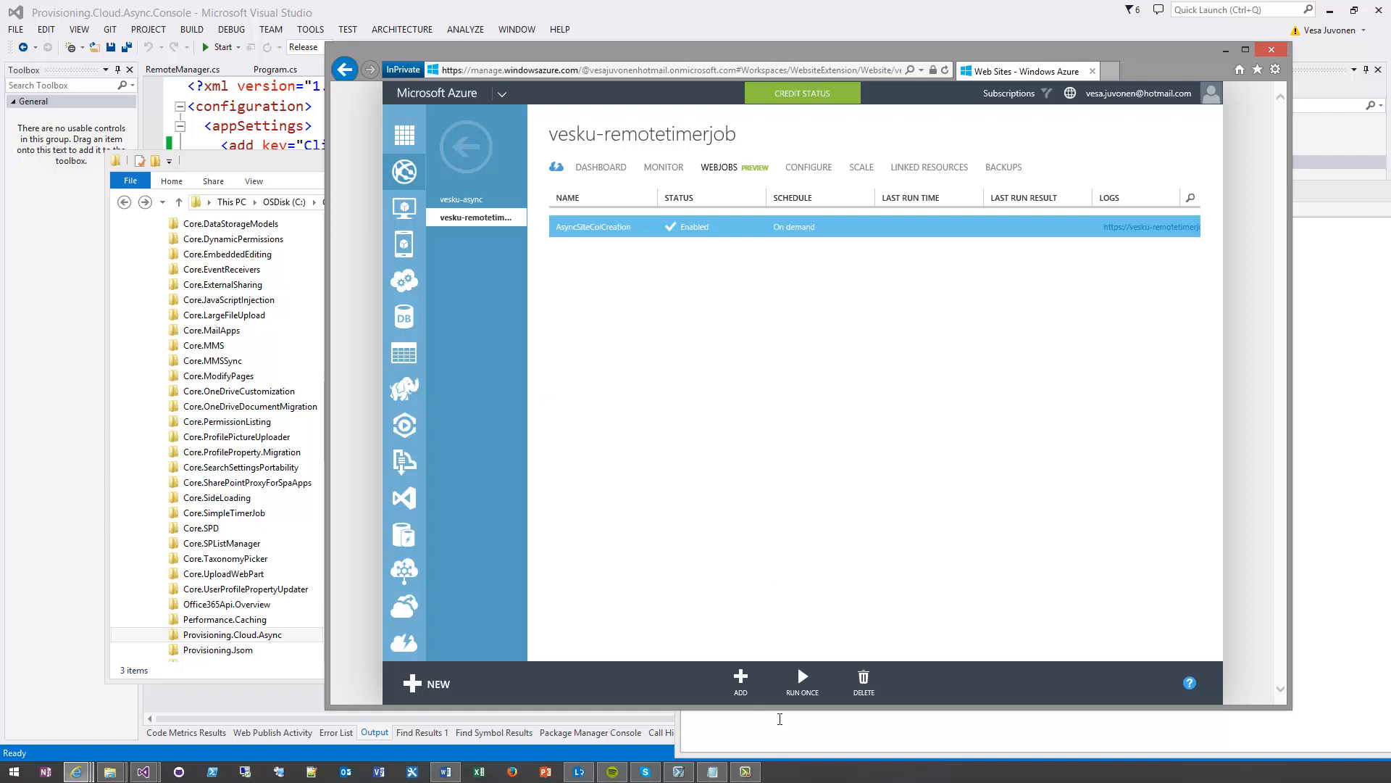
pyautogui.click(803, 685)
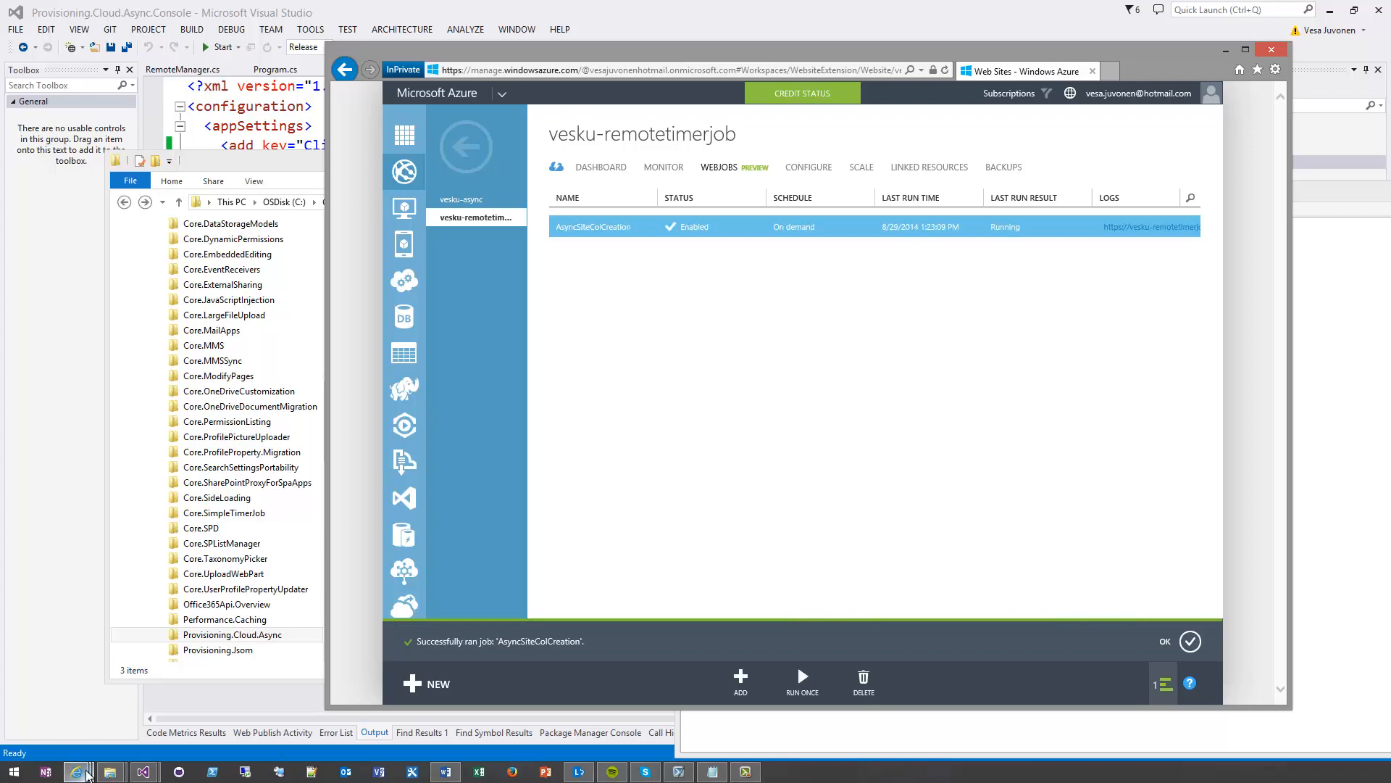
# Check the job's last run result, then examine the Team CLoud request's status and status message in the SiteRequests list
pyautogui.click(84, 772)
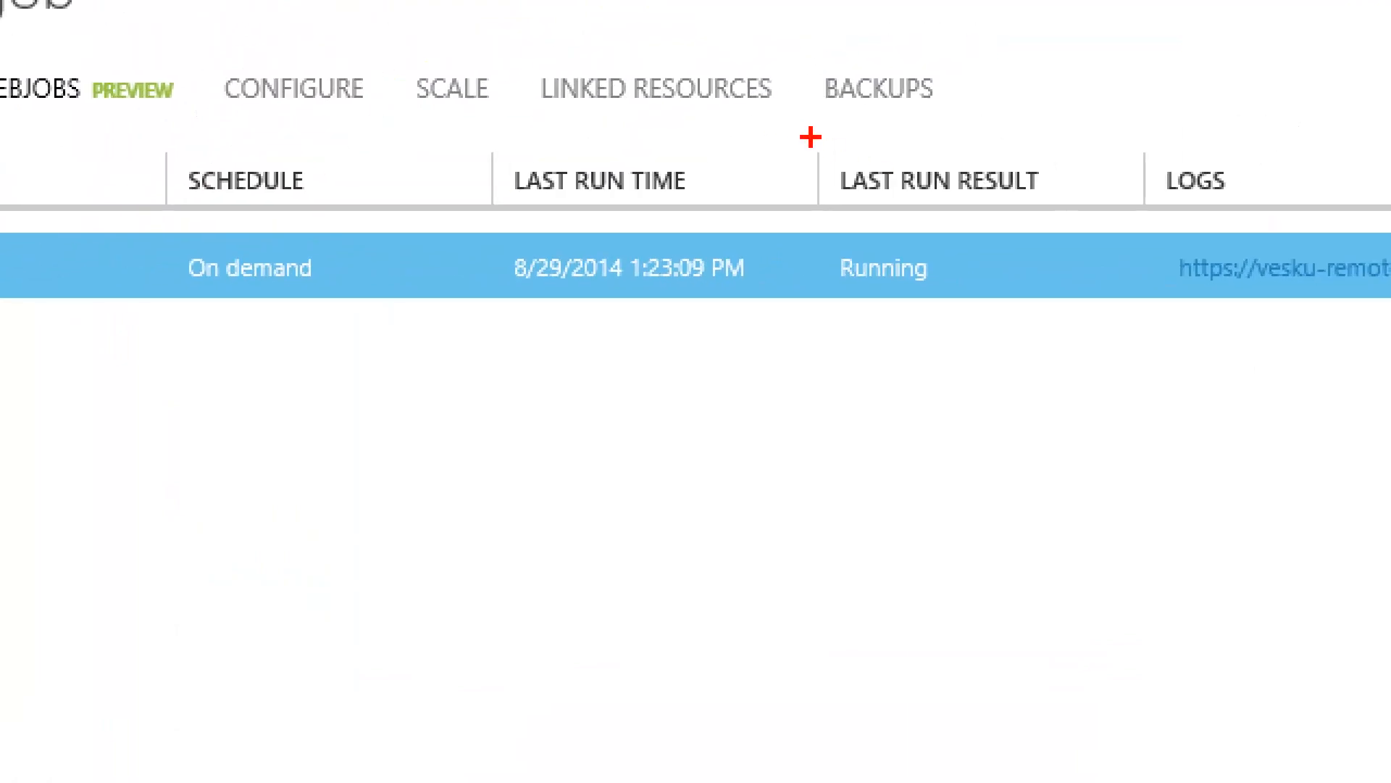
pyautogui.moveTo(815, 133)
pyautogui.mouseDown()
pyautogui.moveTo(997, 341)
pyautogui.moveTo(1131, 333)
pyautogui.mouseUp()
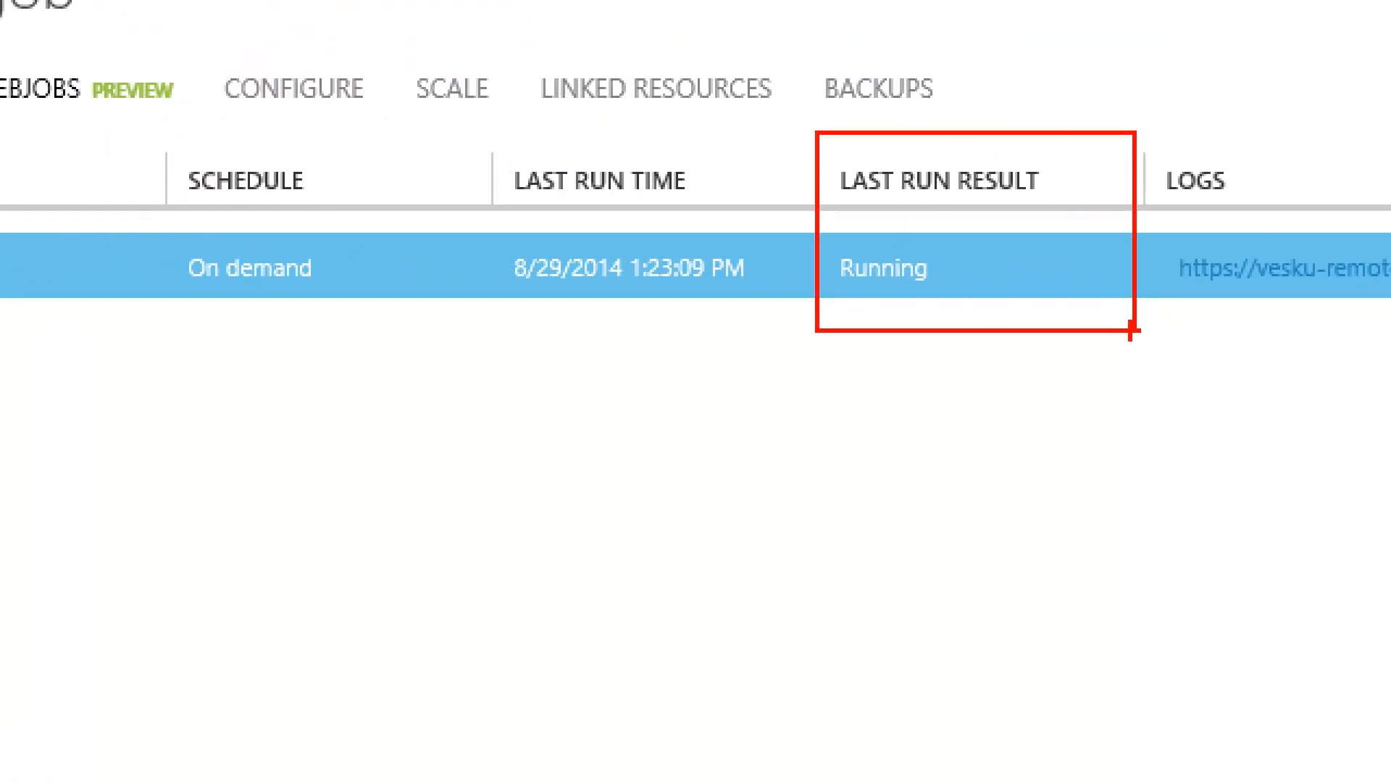
pyautogui.press('Escape')
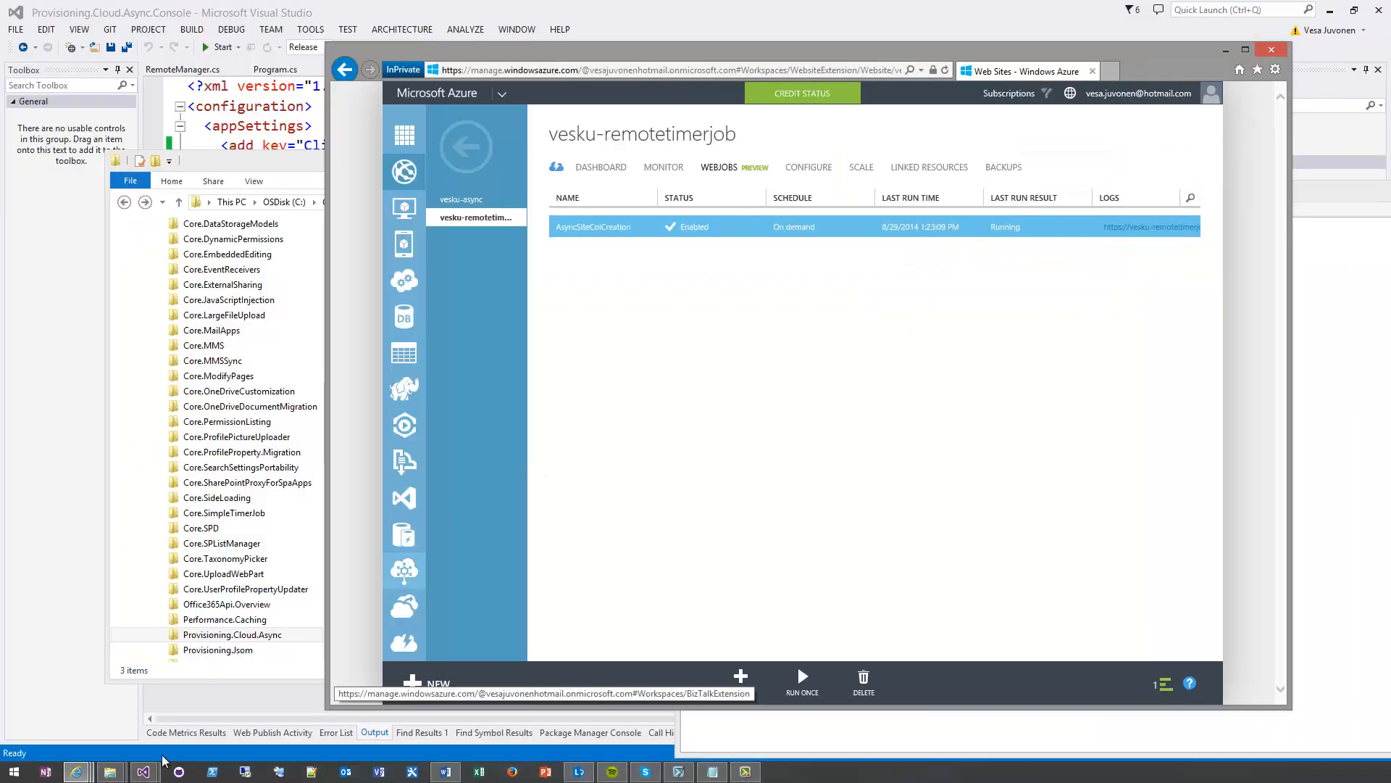
pyautogui.click(87, 772)
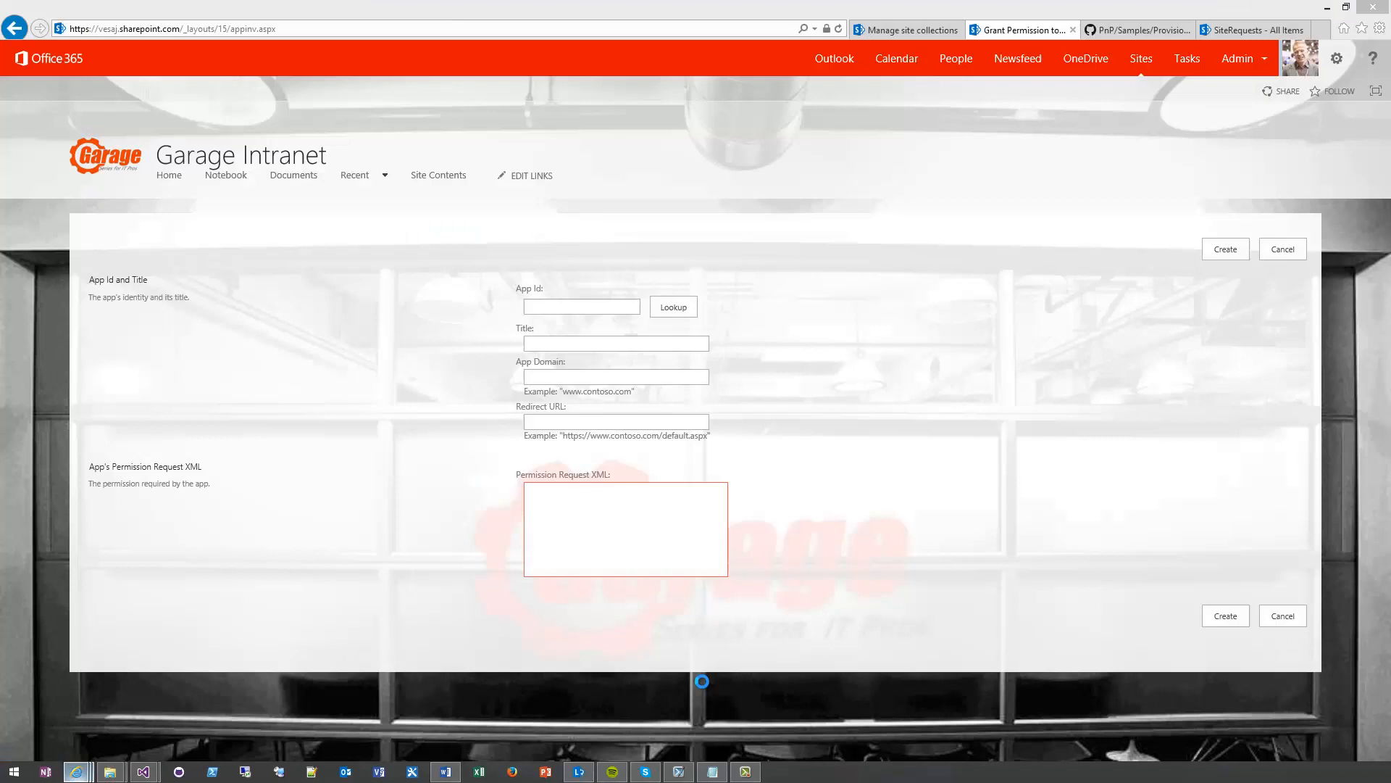
pyautogui.click(724, 699)
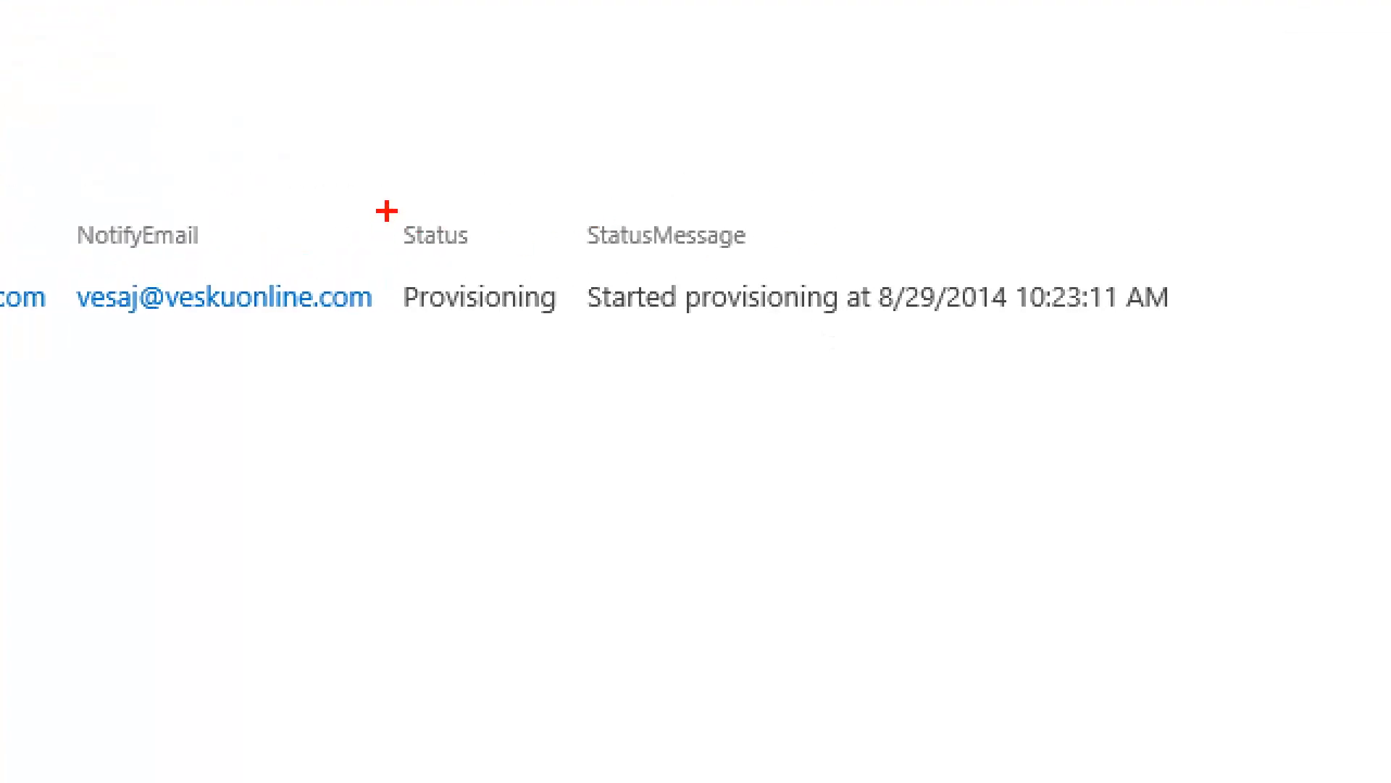
pyautogui.moveTo(385, 209); pyautogui.dragTo(571, 347)
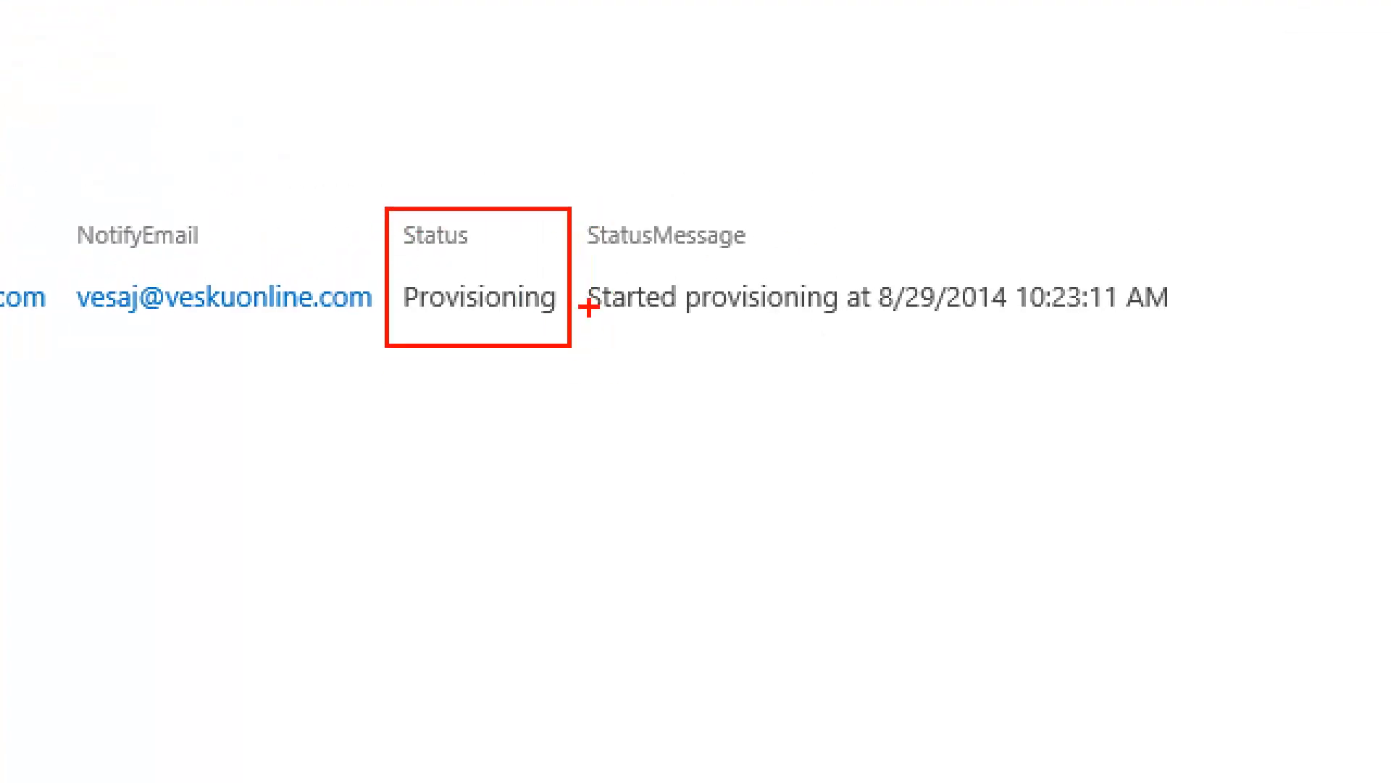
pyautogui.moveTo(574, 271); pyautogui.dragTo(1241, 332)
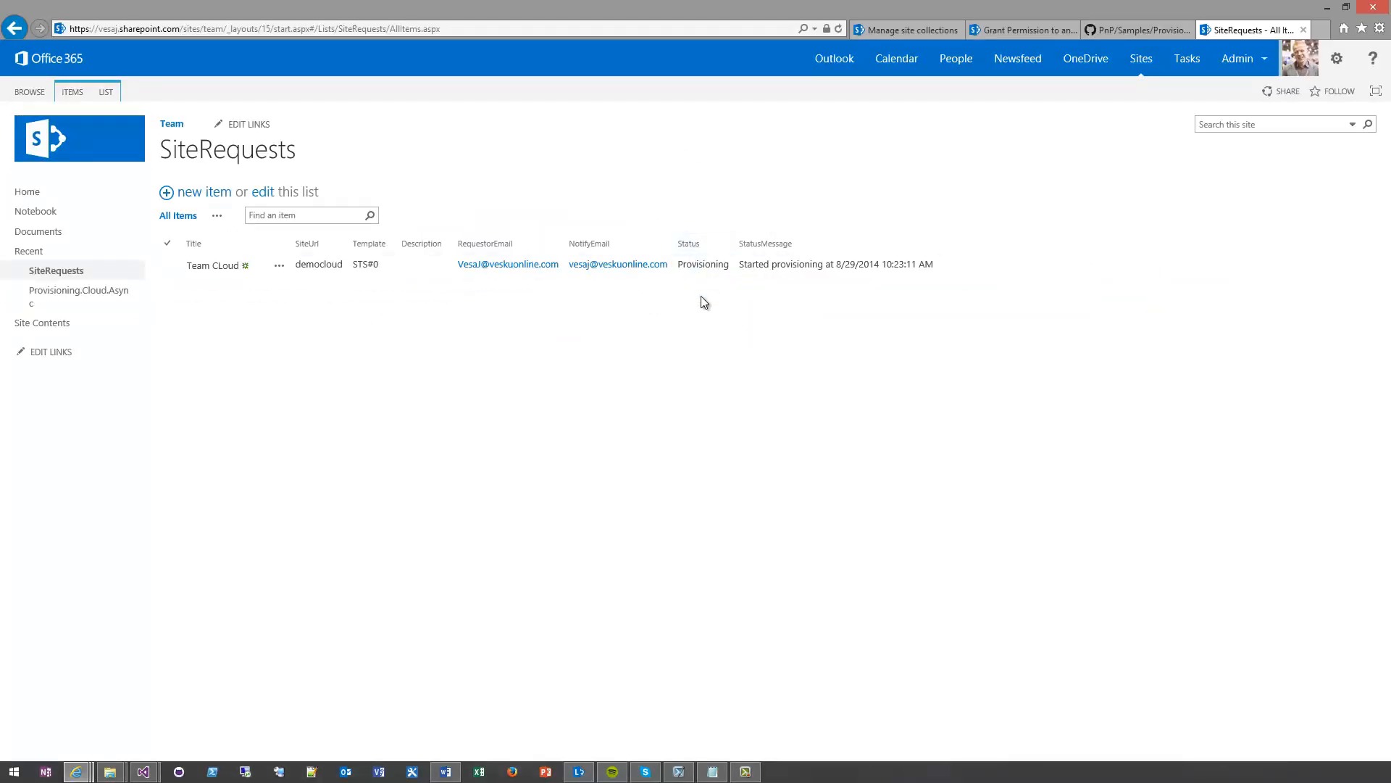
pyautogui.press('F5')
# Reload the site collections page of the SharePoint admin center to look for the democloud site collection
pyautogui.click(908, 32)
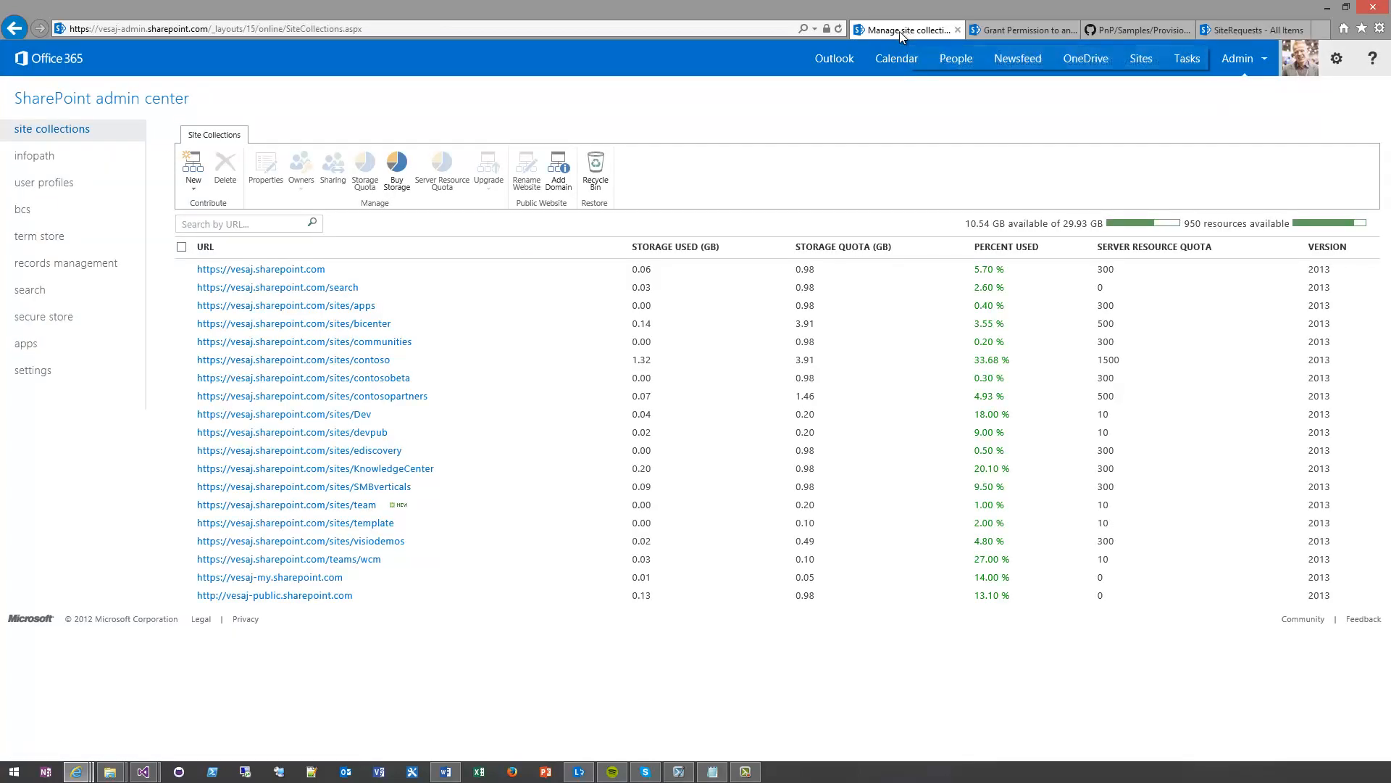
pyautogui.click(393, 27)
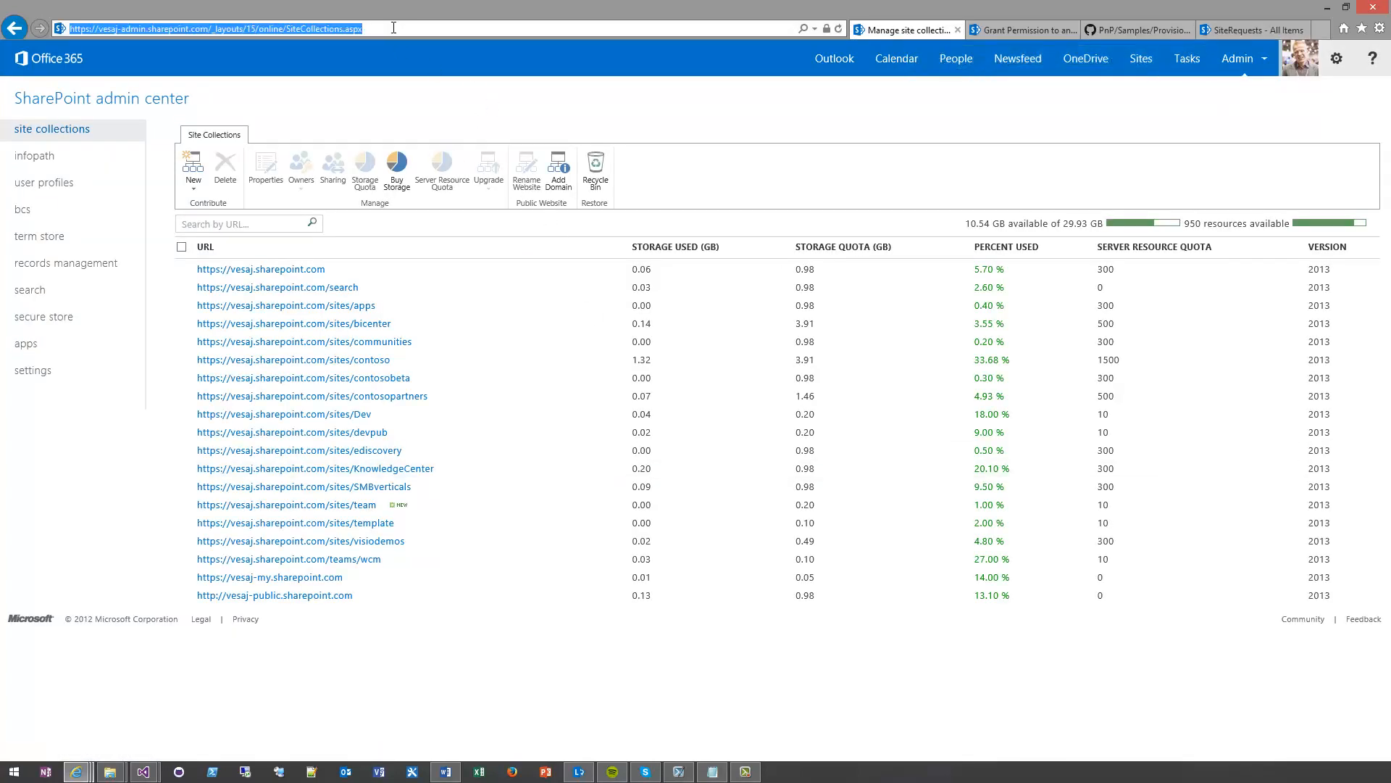
pyautogui.click(393, 27)
pyautogui.press('Return')
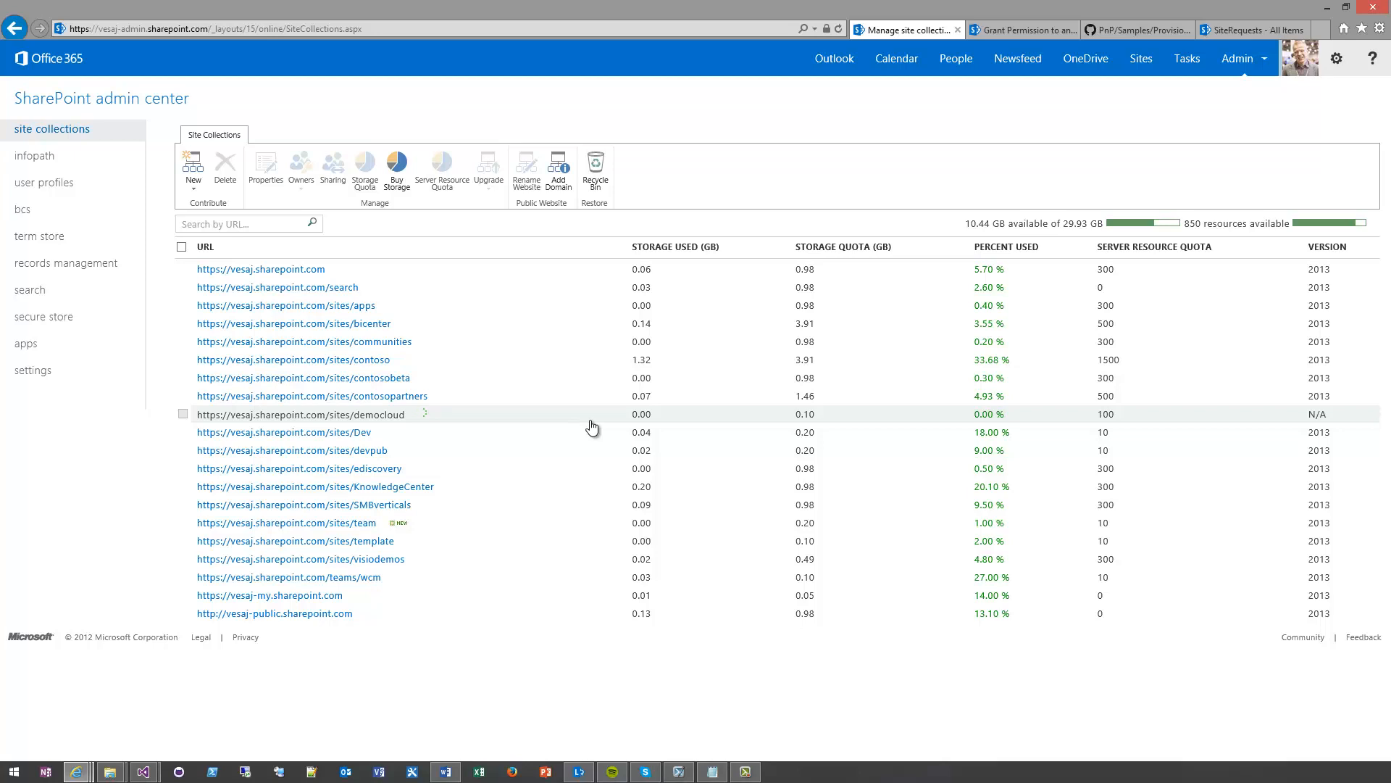
# Go back to the SiteRequests list and refresh it to recheck the request's status
pyautogui.click(1238, 28)
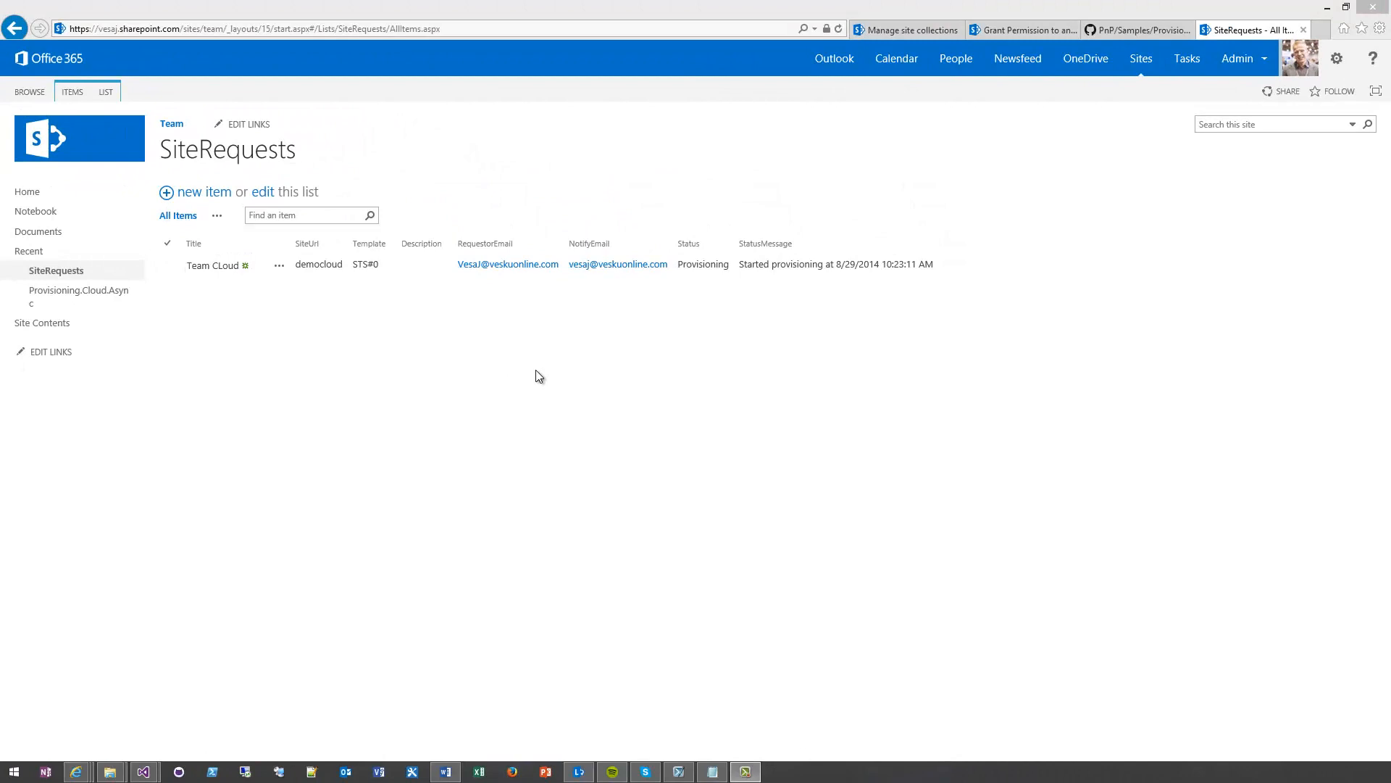
pyautogui.click(537, 371)
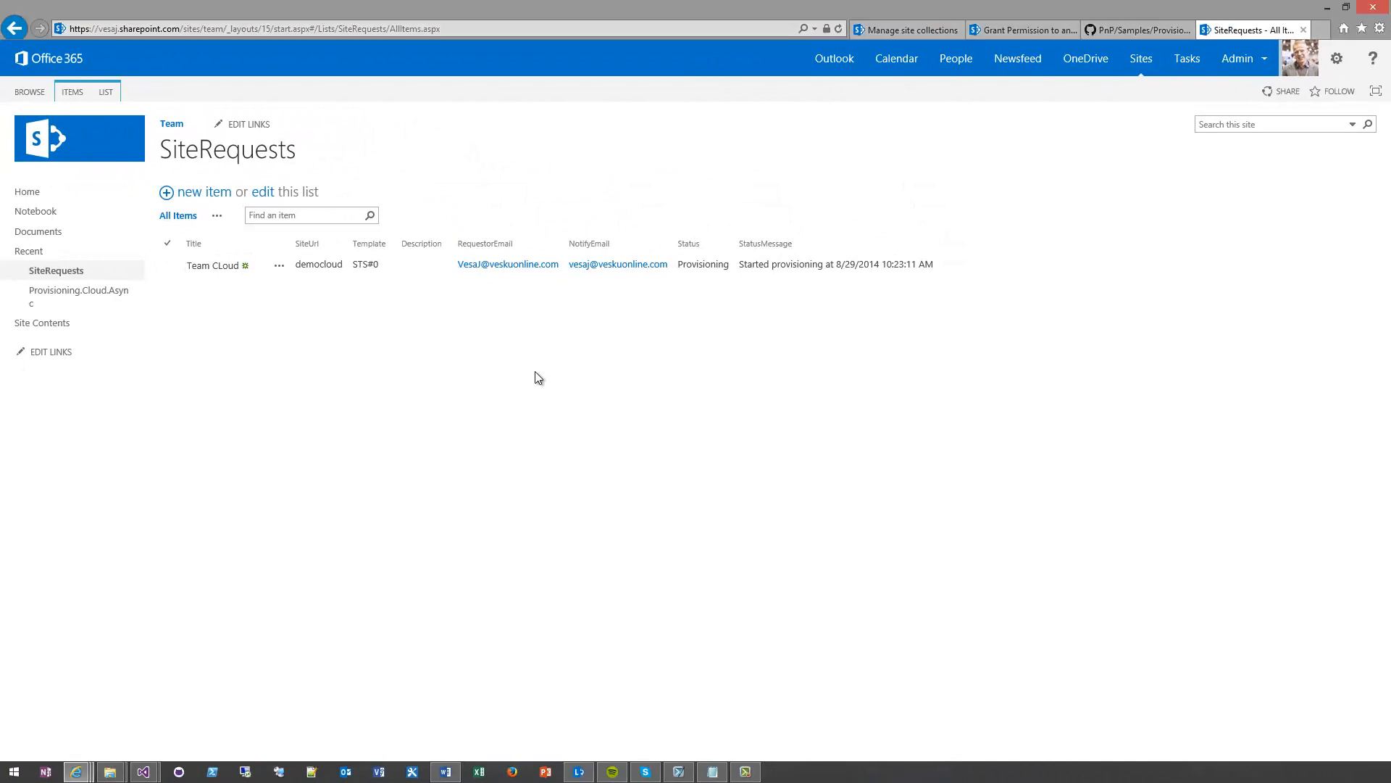
pyautogui.press('F5')
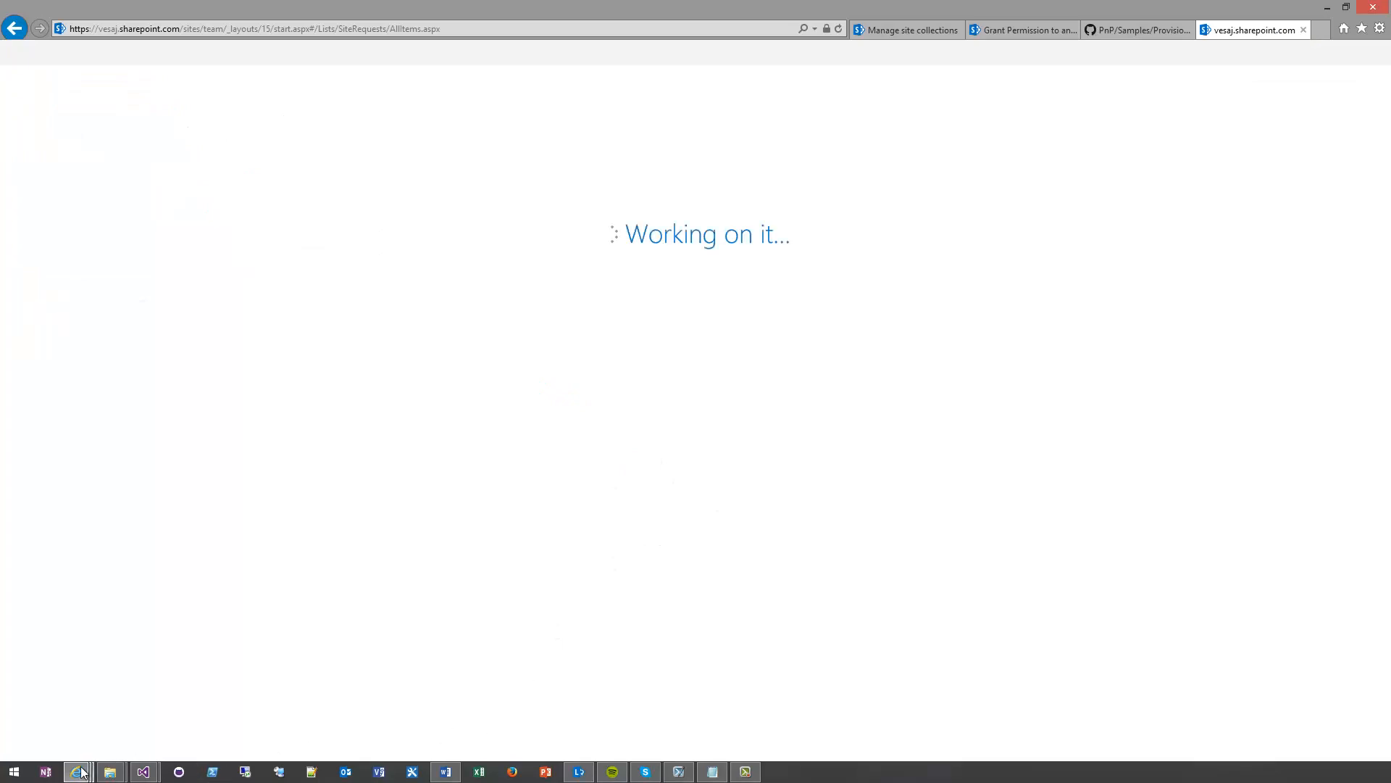
# Switch to the Azure portal and check the last run result of the AsyncSiteColCreation job
pyautogui.moveTo(76, 771)
pyautogui.click(263, 694)
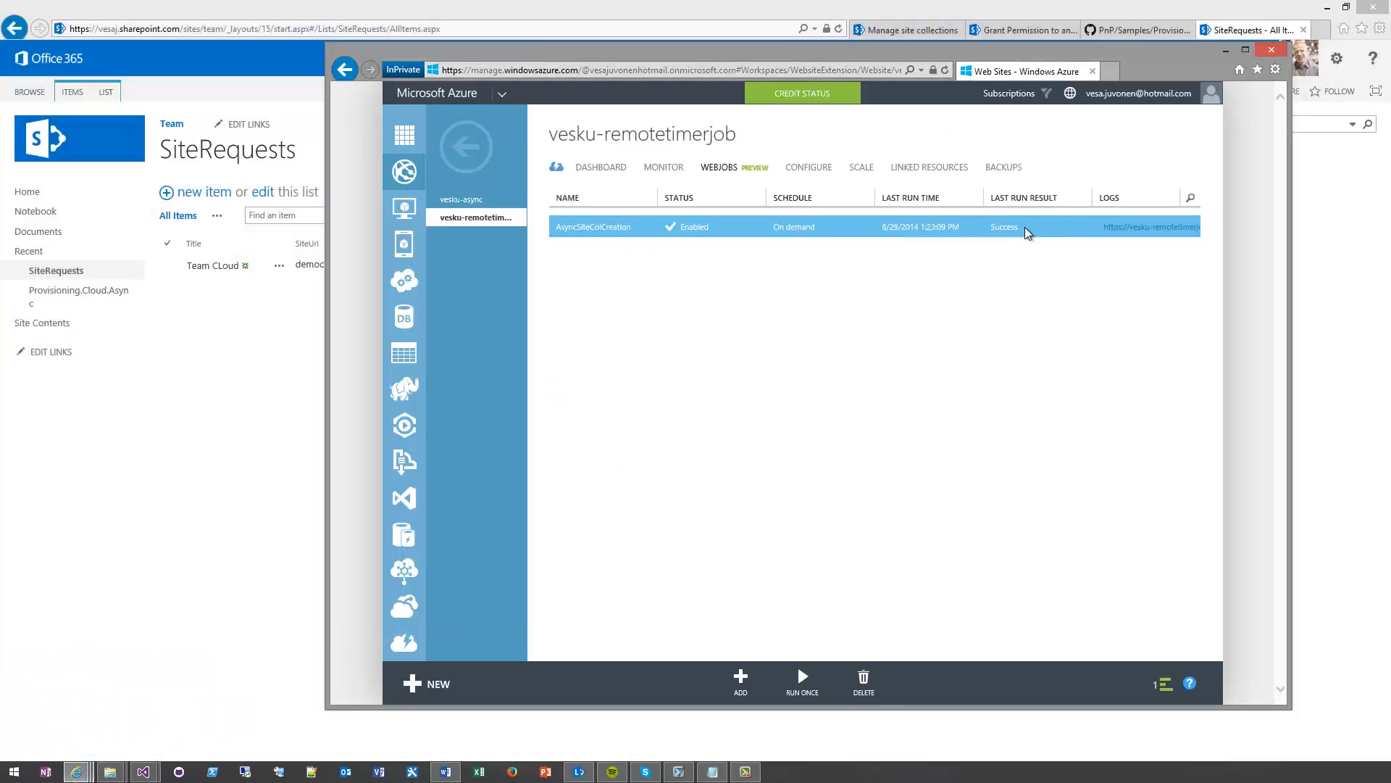
pyautogui.moveTo(1023, 230); pyautogui.dragTo(995, 228)
pyautogui.click(994, 265)
# Return to the SiteRequests list and examine the Team CLoud request's updated status and message
pyautogui.click(263, 459)
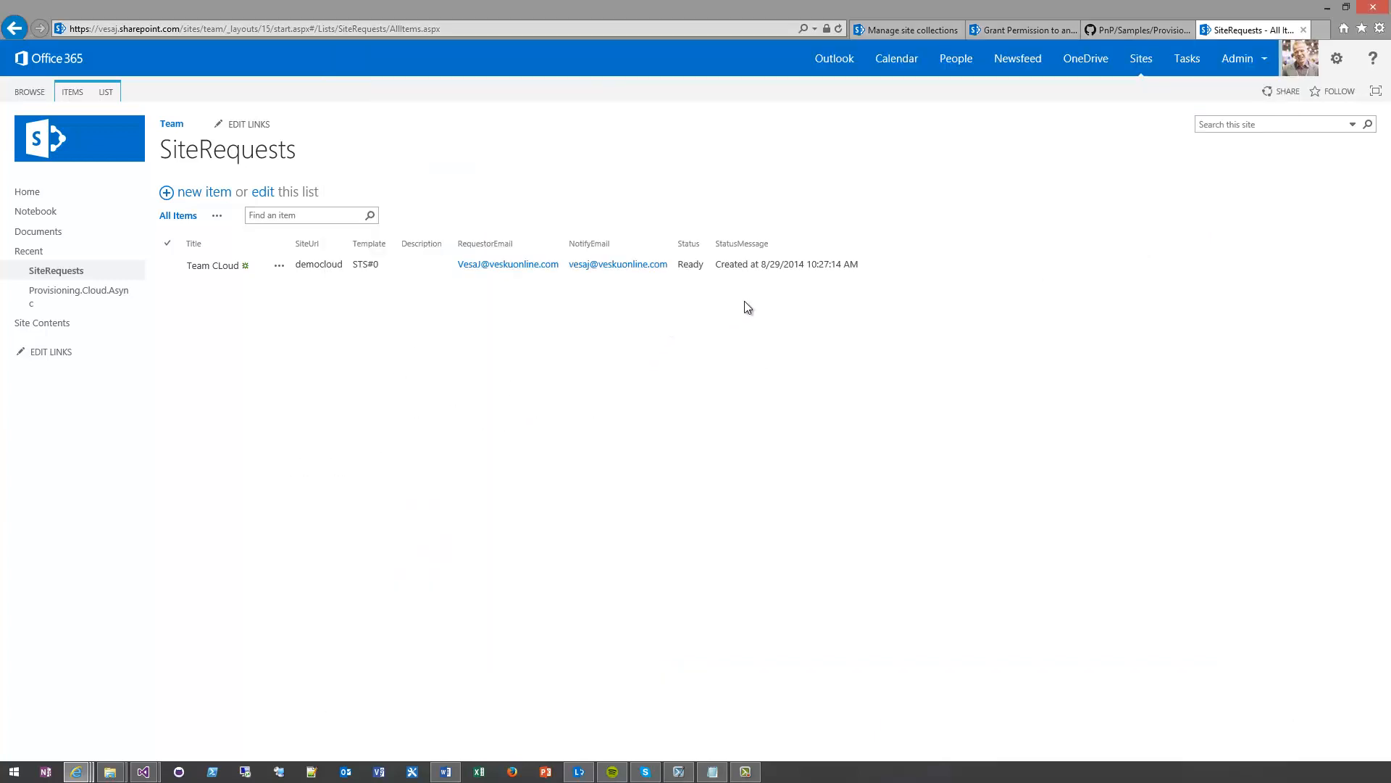
pyautogui.moveTo(704, 264); pyautogui.dragTo(677, 269)
pyautogui.click(682, 315)
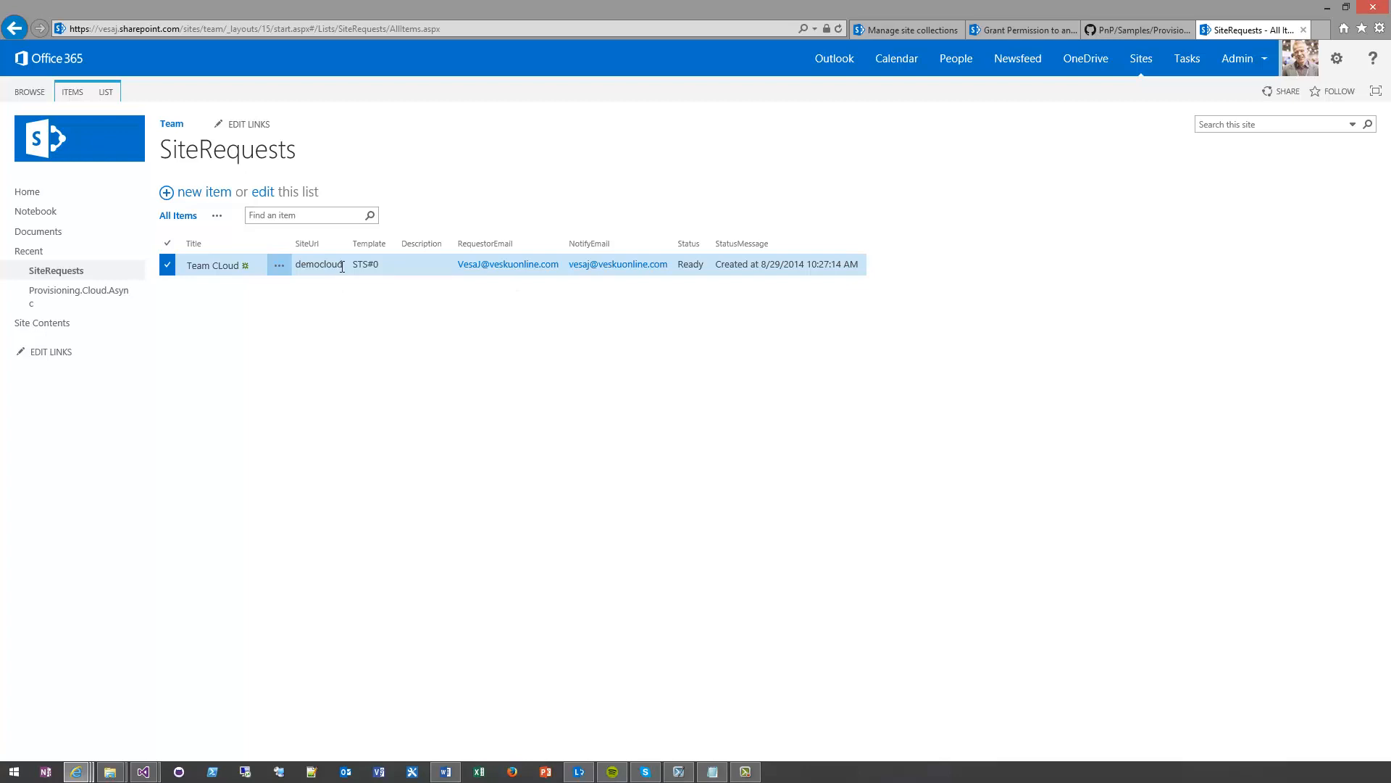
# Copy the democloud site URL value from the request and open the new site collection at sites/democloud
pyautogui.moveTo(342, 265); pyautogui.dragTo(296, 262)
pyautogui.hotkey('ctrl', 'c')
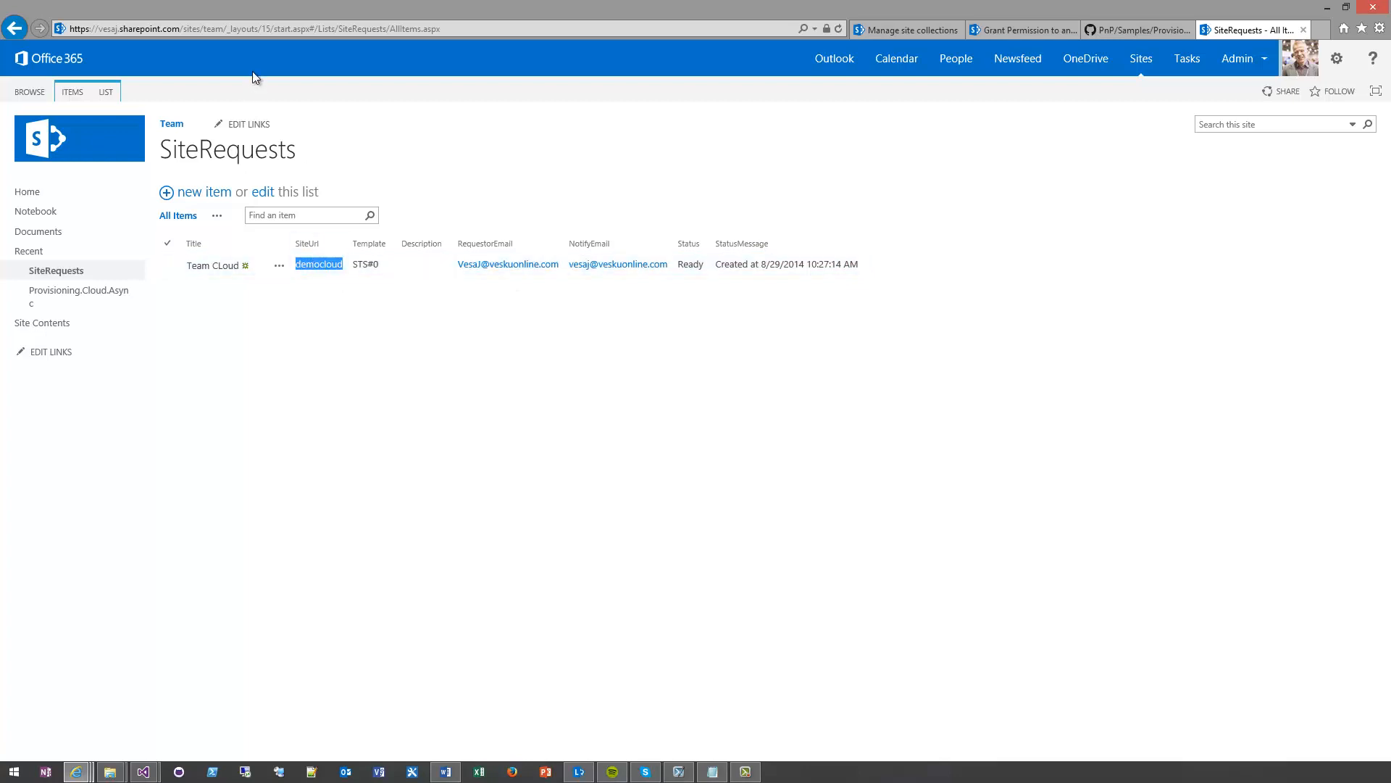
pyautogui.click(211, 29)
pyautogui.moveTo(201, 30); pyautogui.dragTo(502, 12)
pyautogui.hotkey('ctrl', 'v')
pyautogui.press('Return')
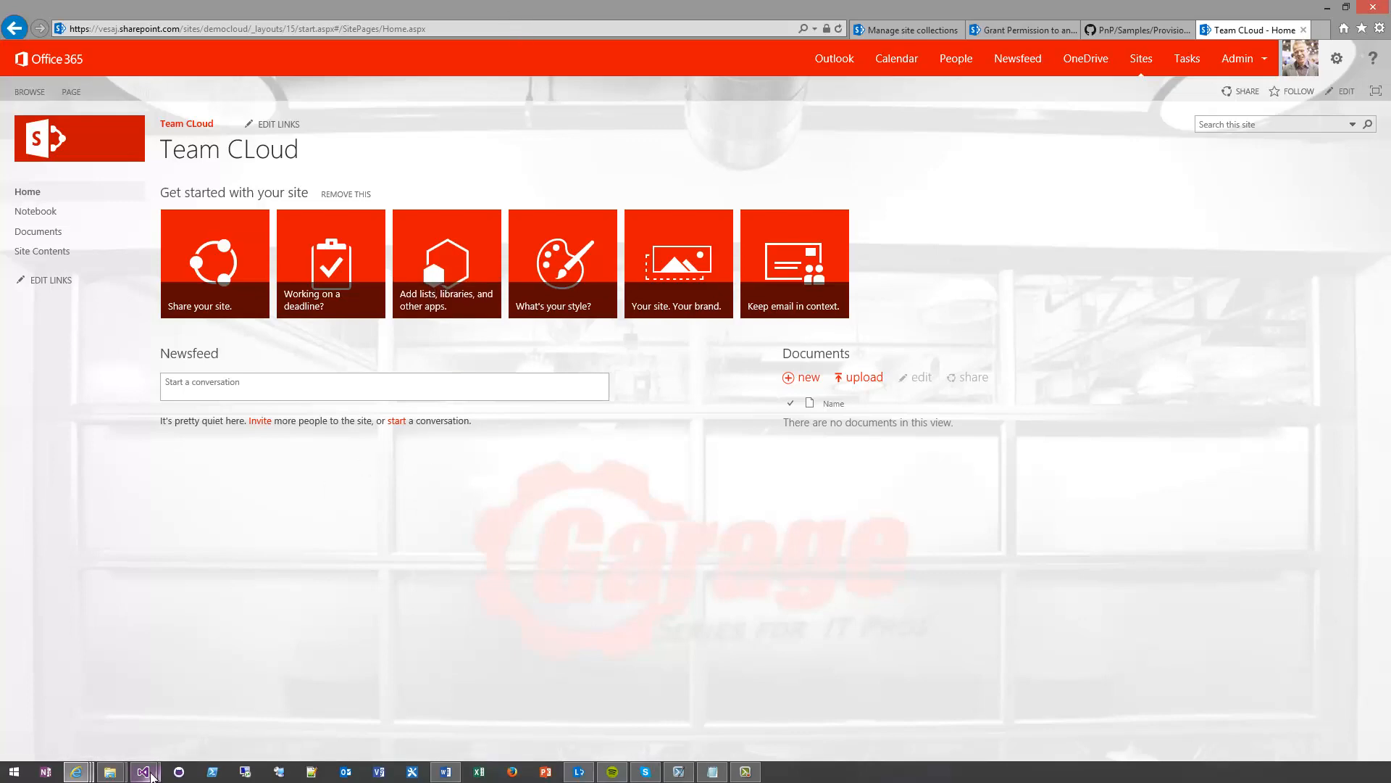
# Switch to the Provisioning.Cloud.Async solution in Visual Studio and open the web project's deployment dialog for the vesku-async profile
pyautogui.moveTo(151, 774)
pyautogui.click(121, 710)
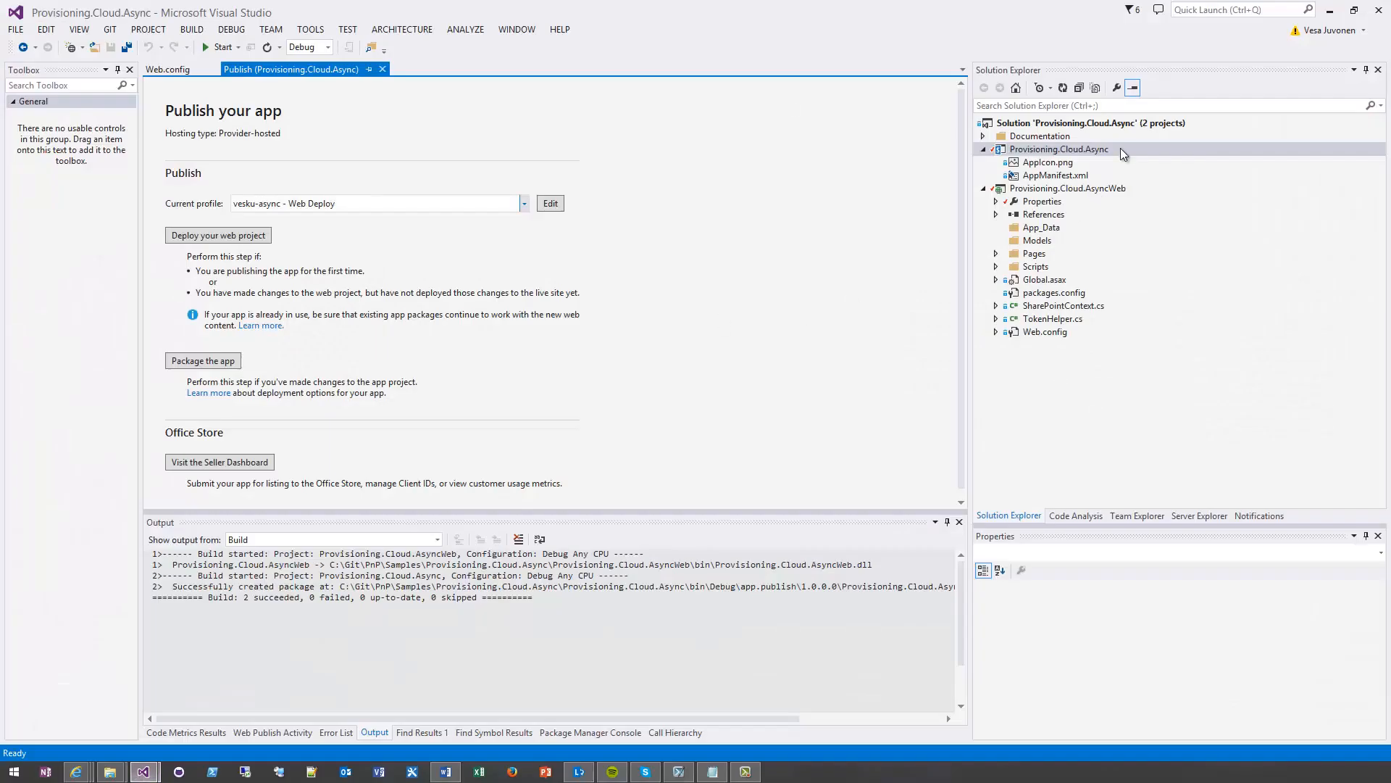
pyautogui.rightClick(1072, 154)
pyautogui.click(741, 287)
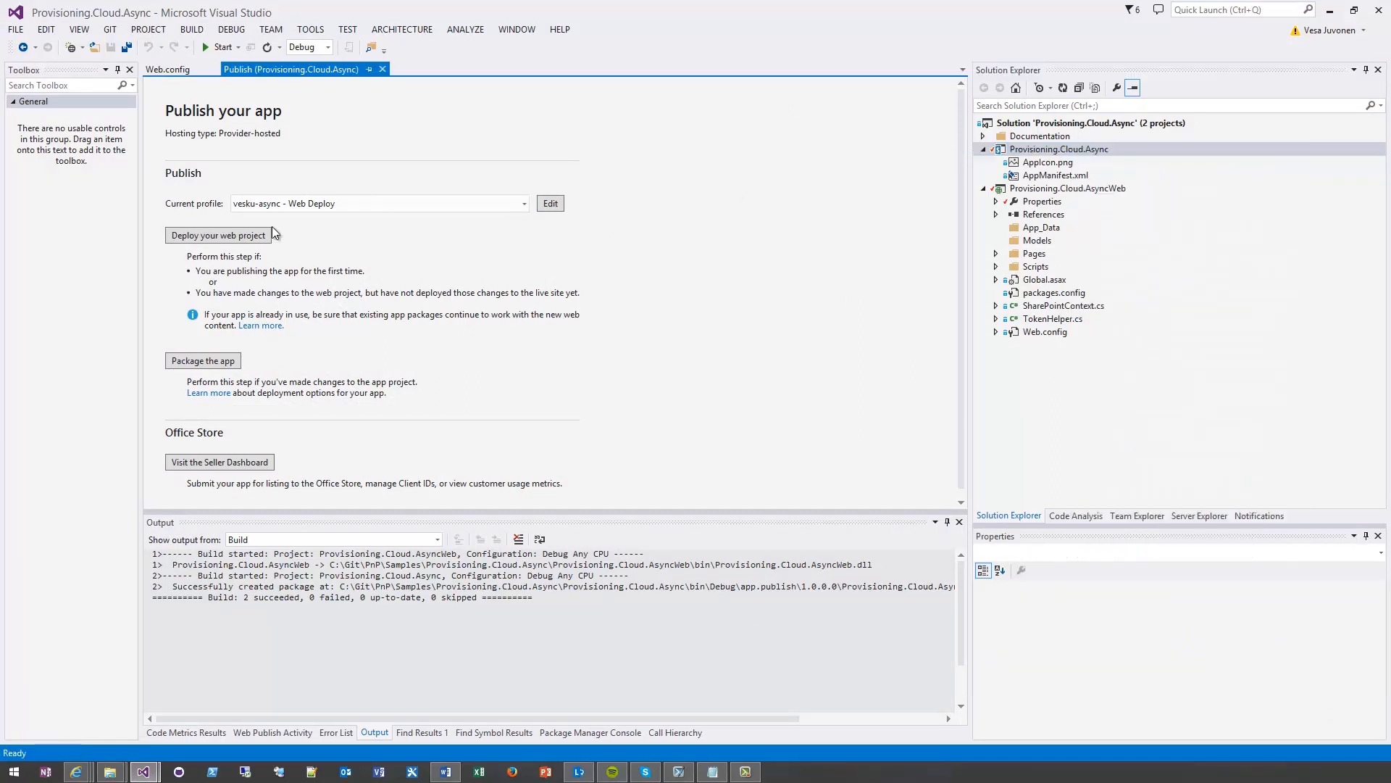
pyautogui.click(206, 236)
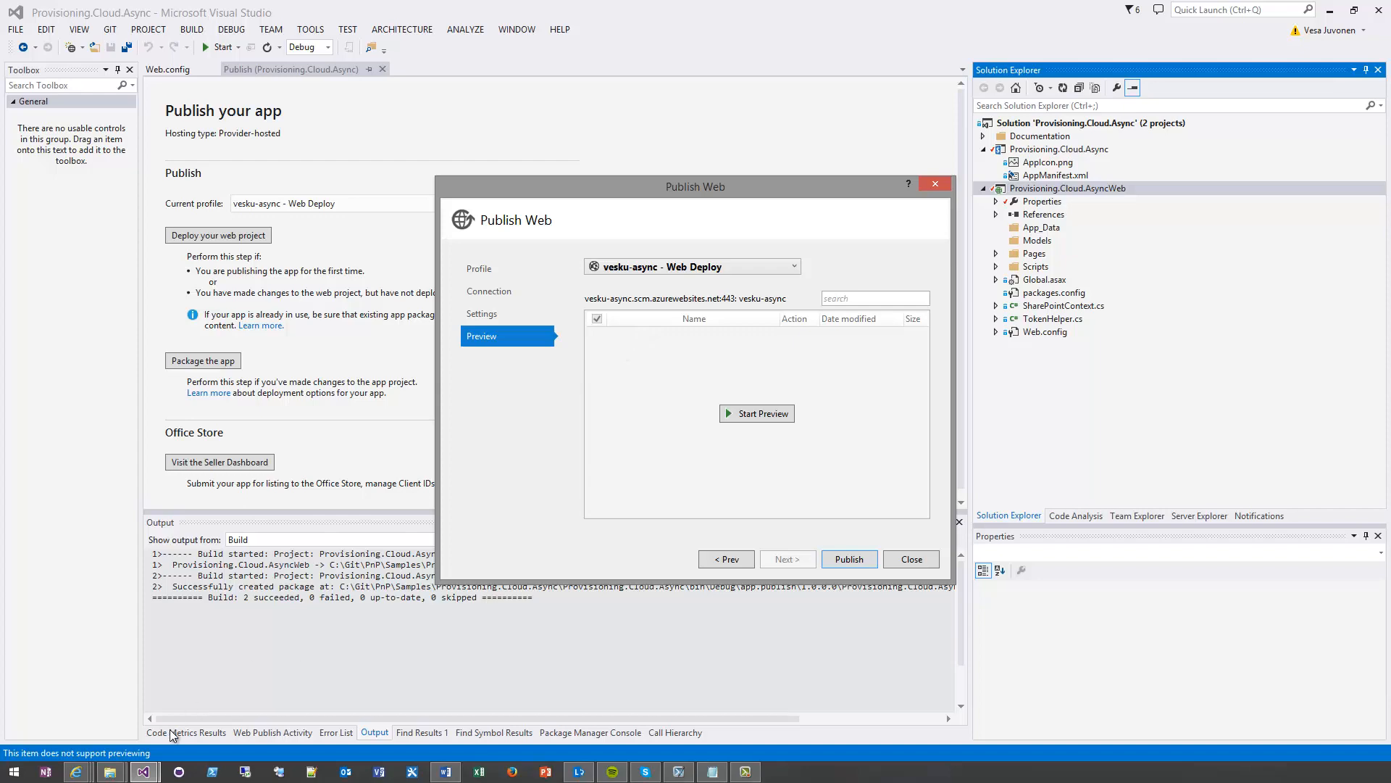
# Switch to the Provisioning.Cloud.Async.Console solution and check the publishing options offered for its console project
pyautogui.click(142, 771)
pyautogui.click(240, 699)
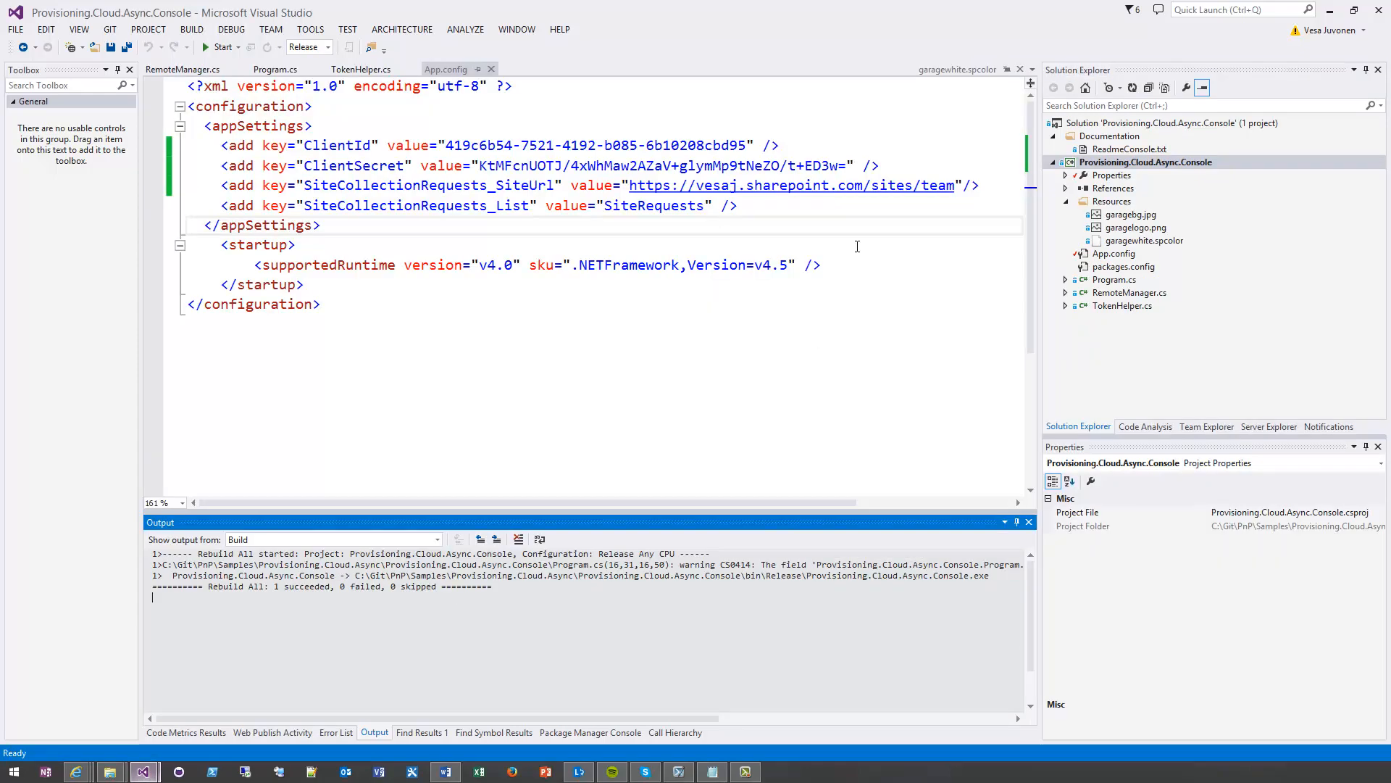
pyautogui.rightClick(1152, 161)
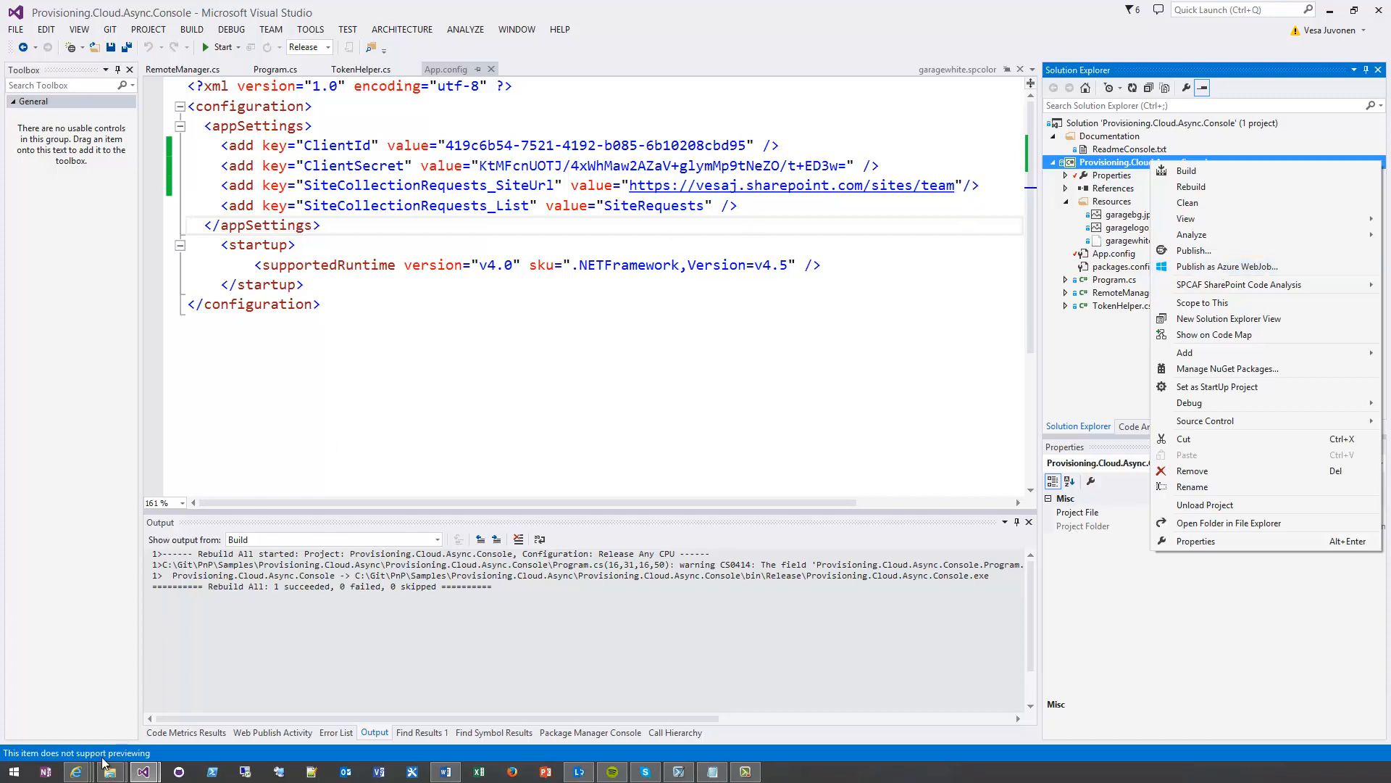
# Switch to the GitHub page in Internet Explorer and open the Samples folder from the PnP repository's root
pyautogui.click(78, 772)
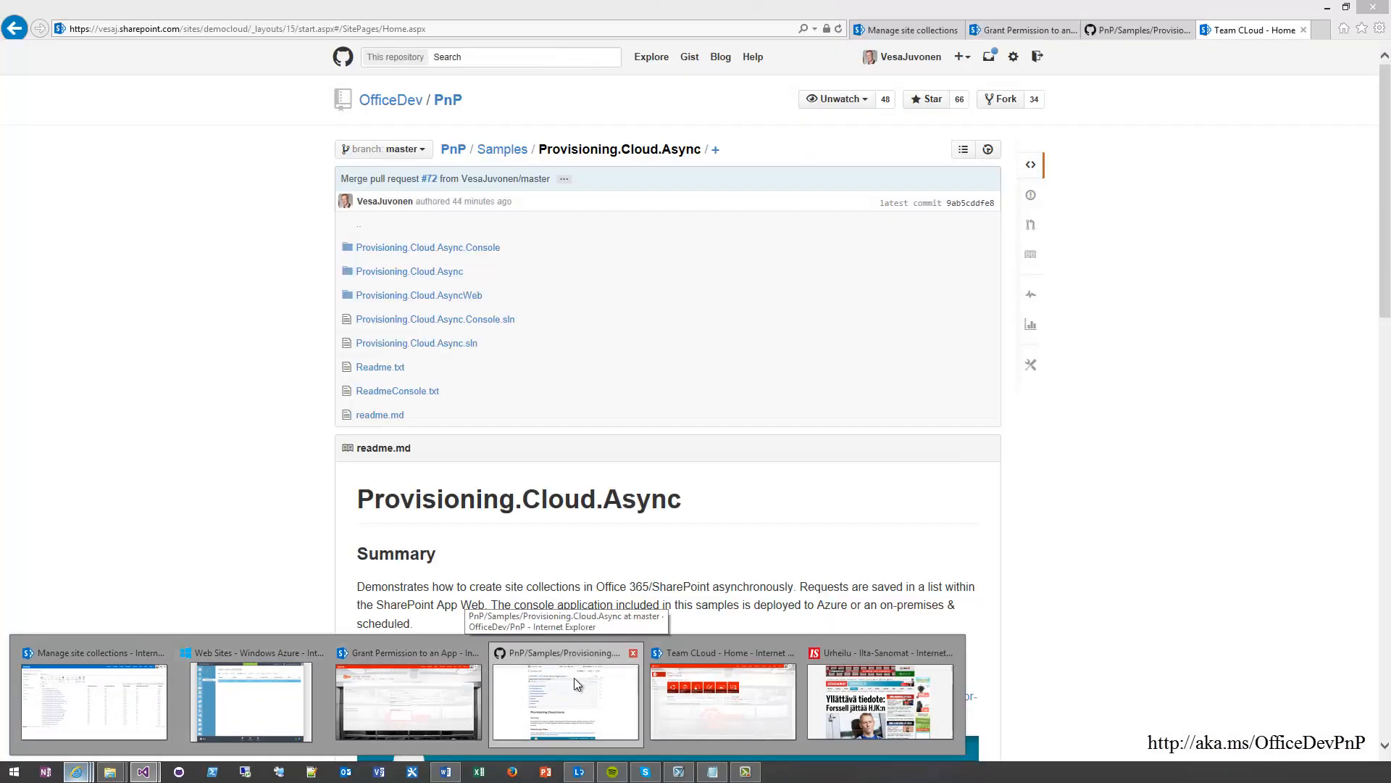
pyautogui.click(574, 677)
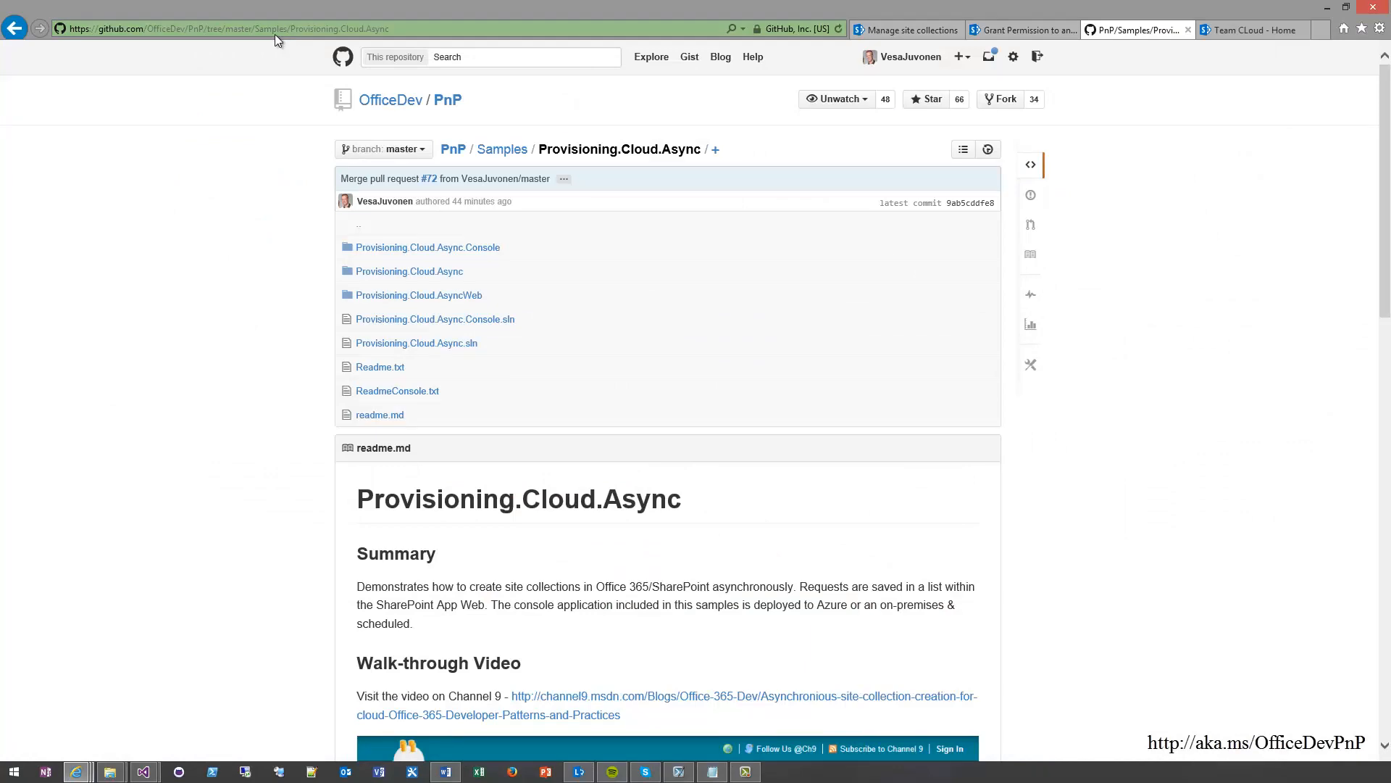
pyautogui.click(449, 101)
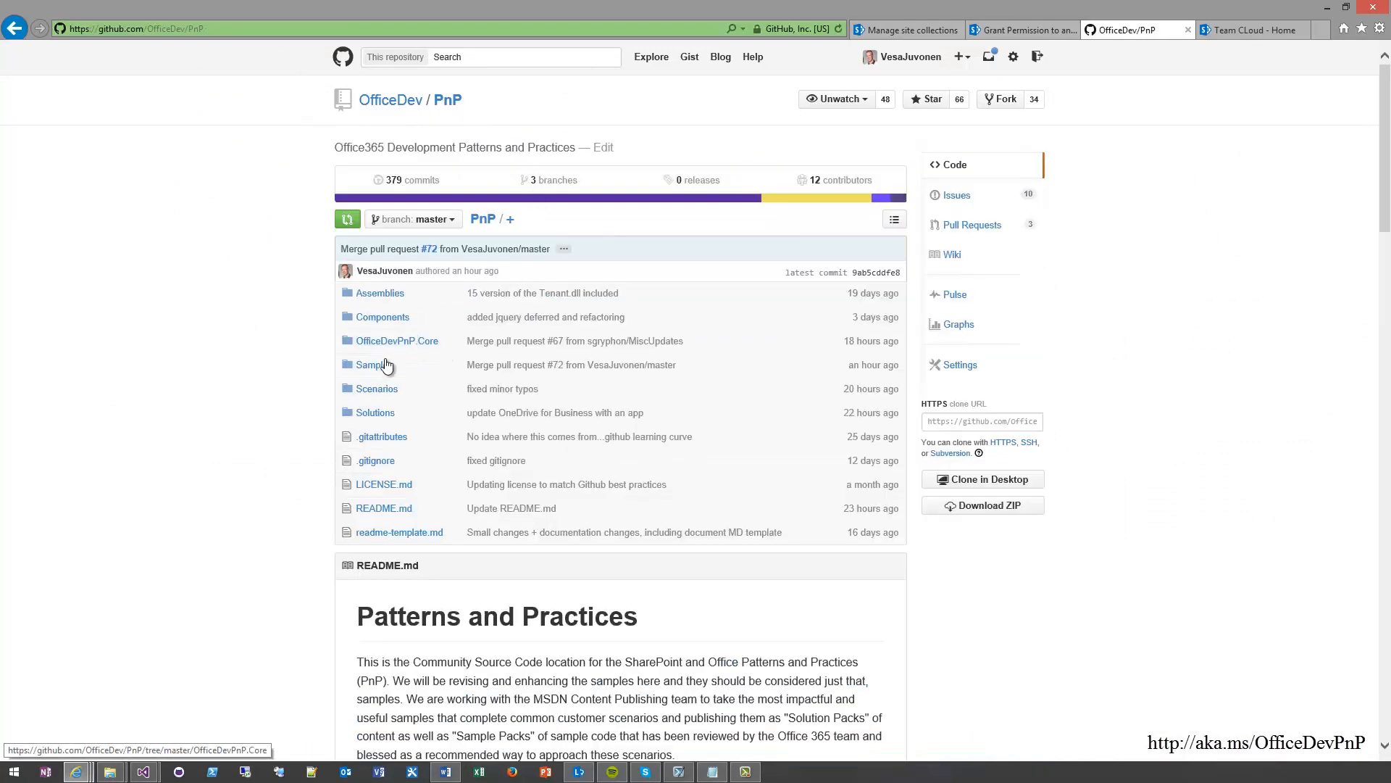
pyautogui.click(385, 366)
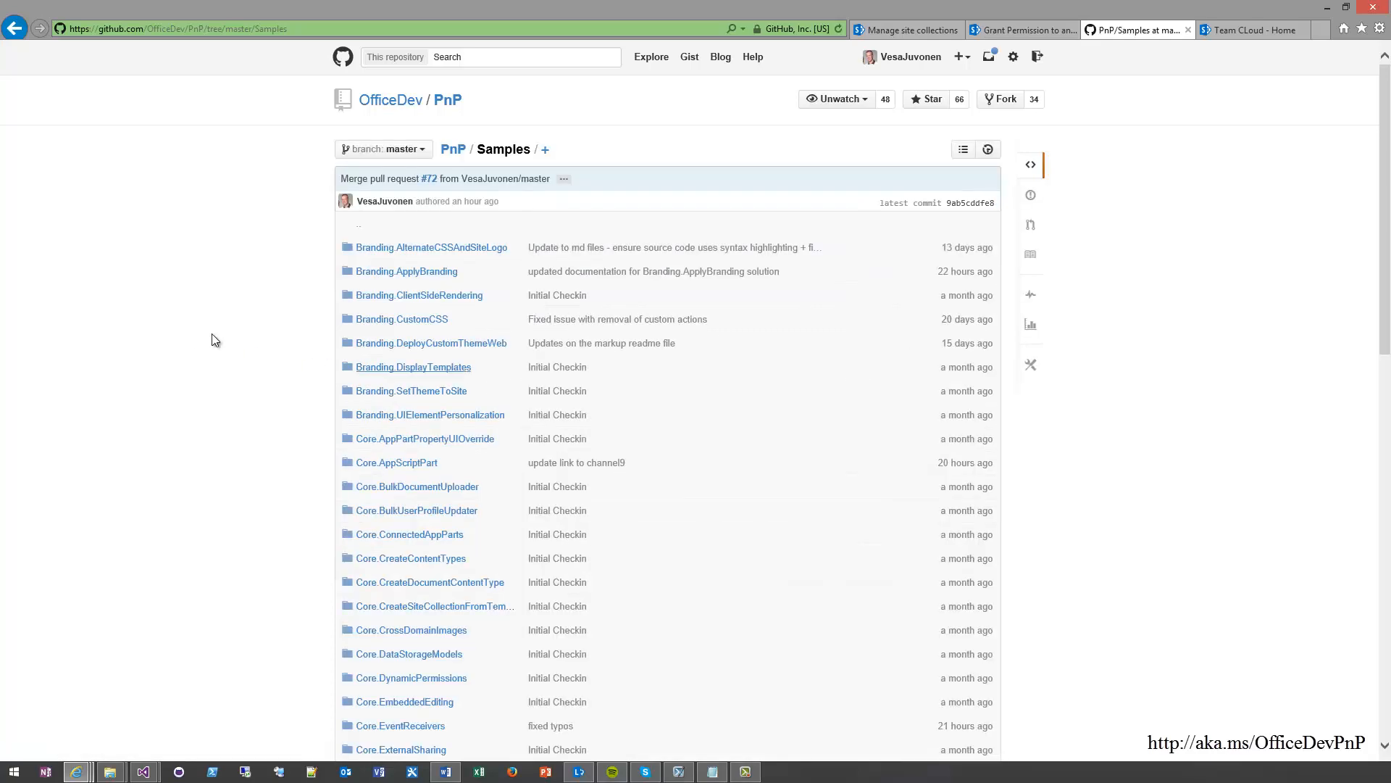
# Find the Provisioning.Cloud.Async sample among the repository's samples and open its folder
pyautogui.scroll(-10, 212, 333)
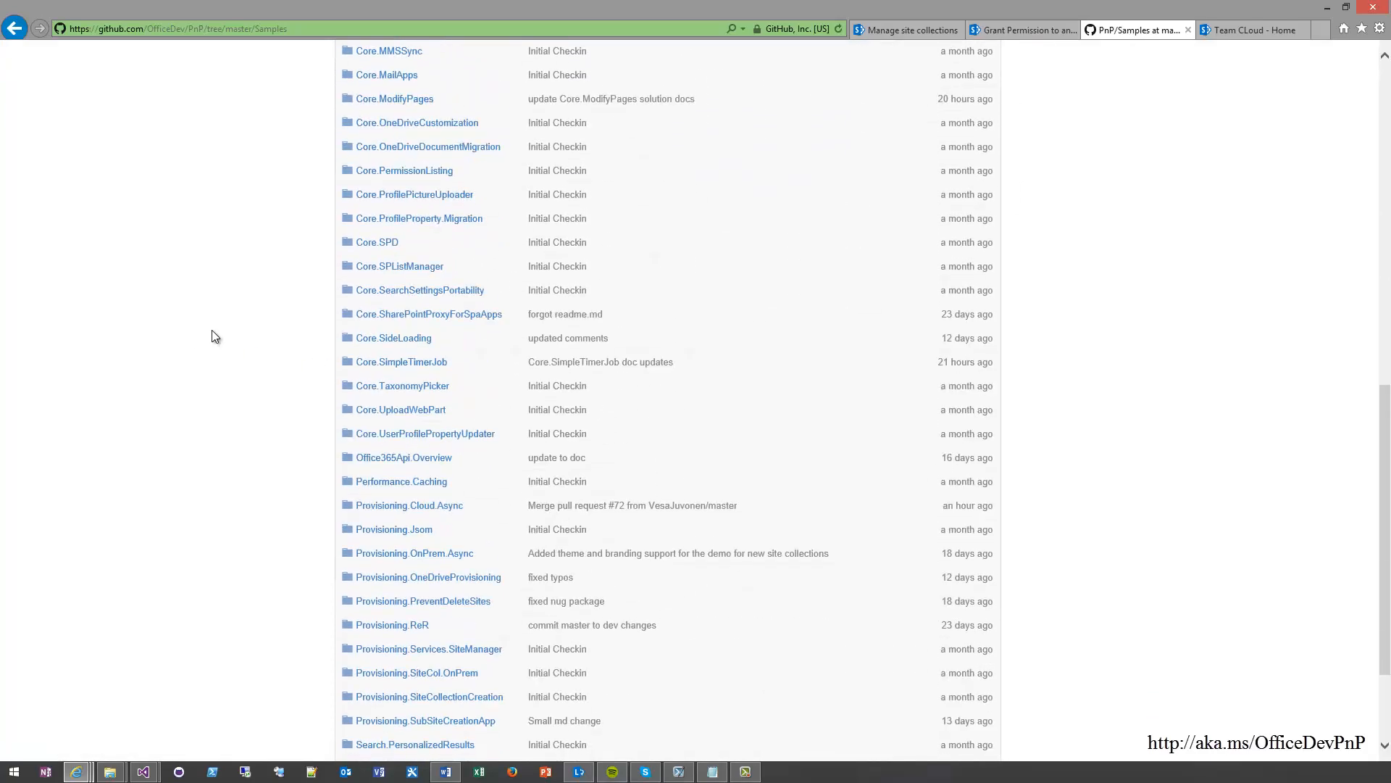
pyautogui.scroll(-1, 212, 329)
pyautogui.scroll(-3, 533, 463)
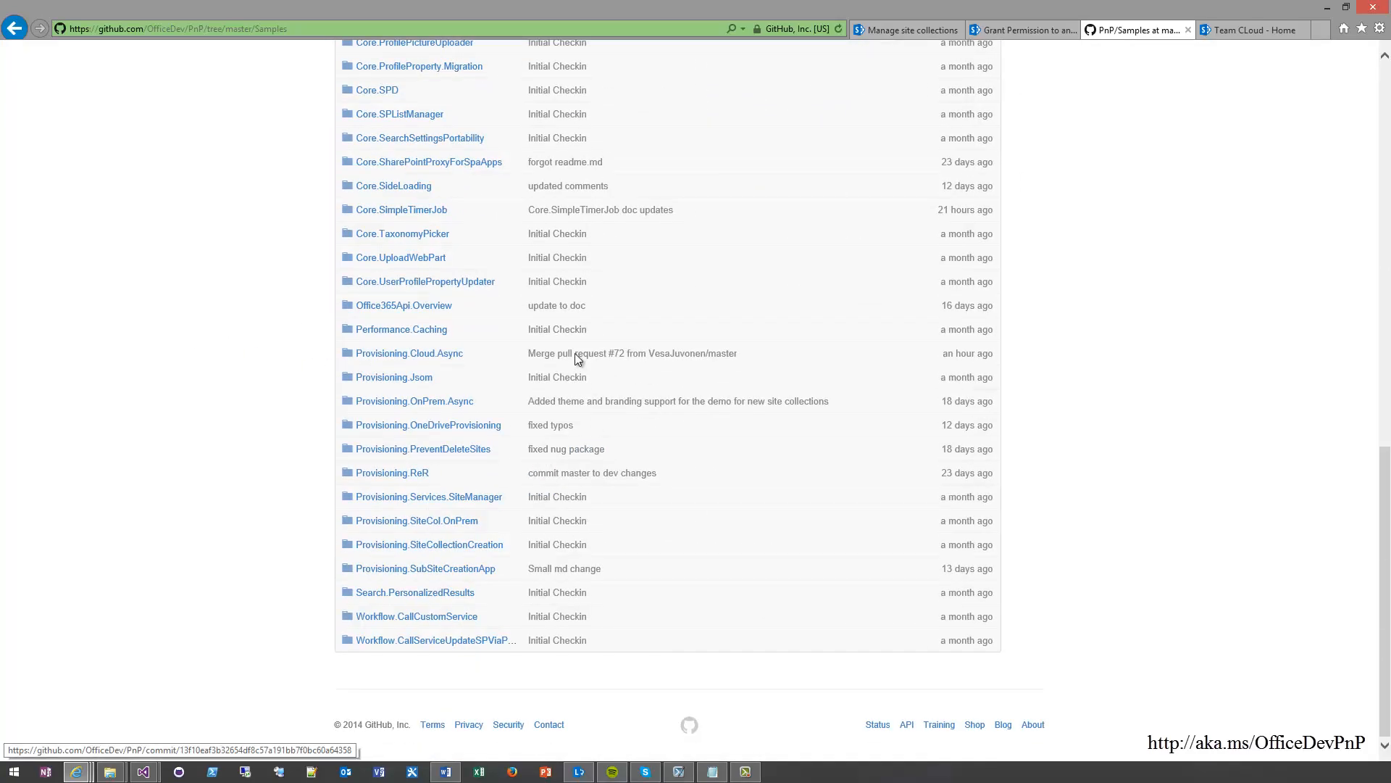
pyautogui.click(450, 356)
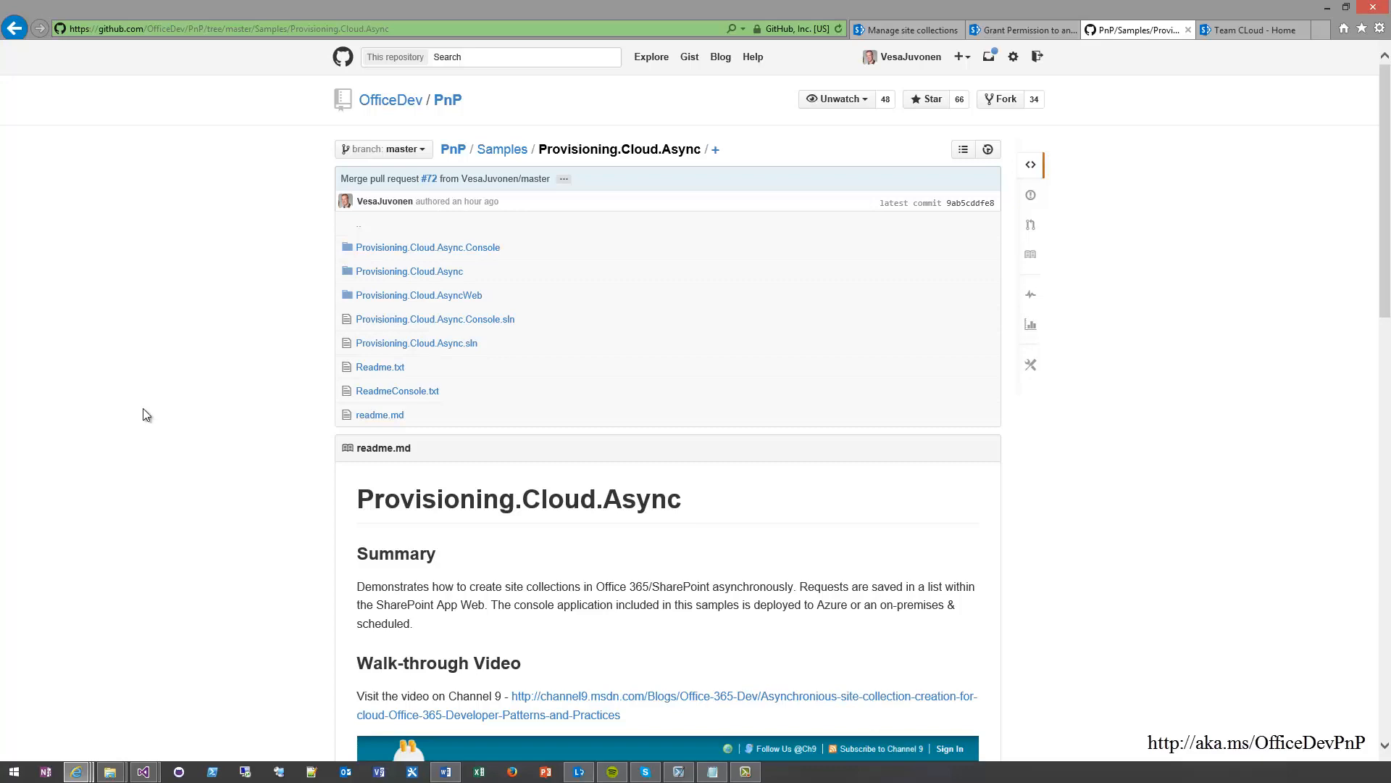
# Open the Channel 9 walk-through video page linked in the sample's readme and return to the sample folder
pyautogui.scroll(-5, 163, 414)
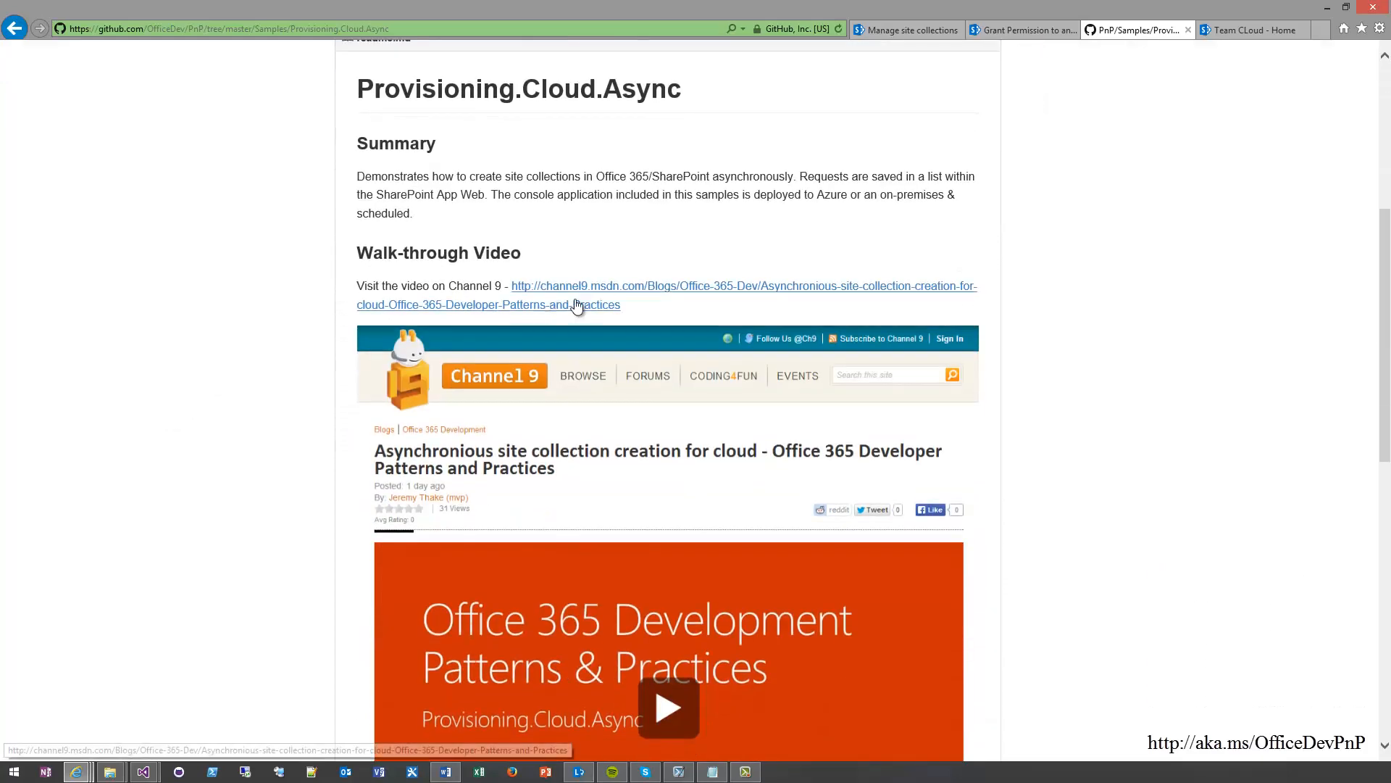
pyautogui.scroll(-2, 311, 420)
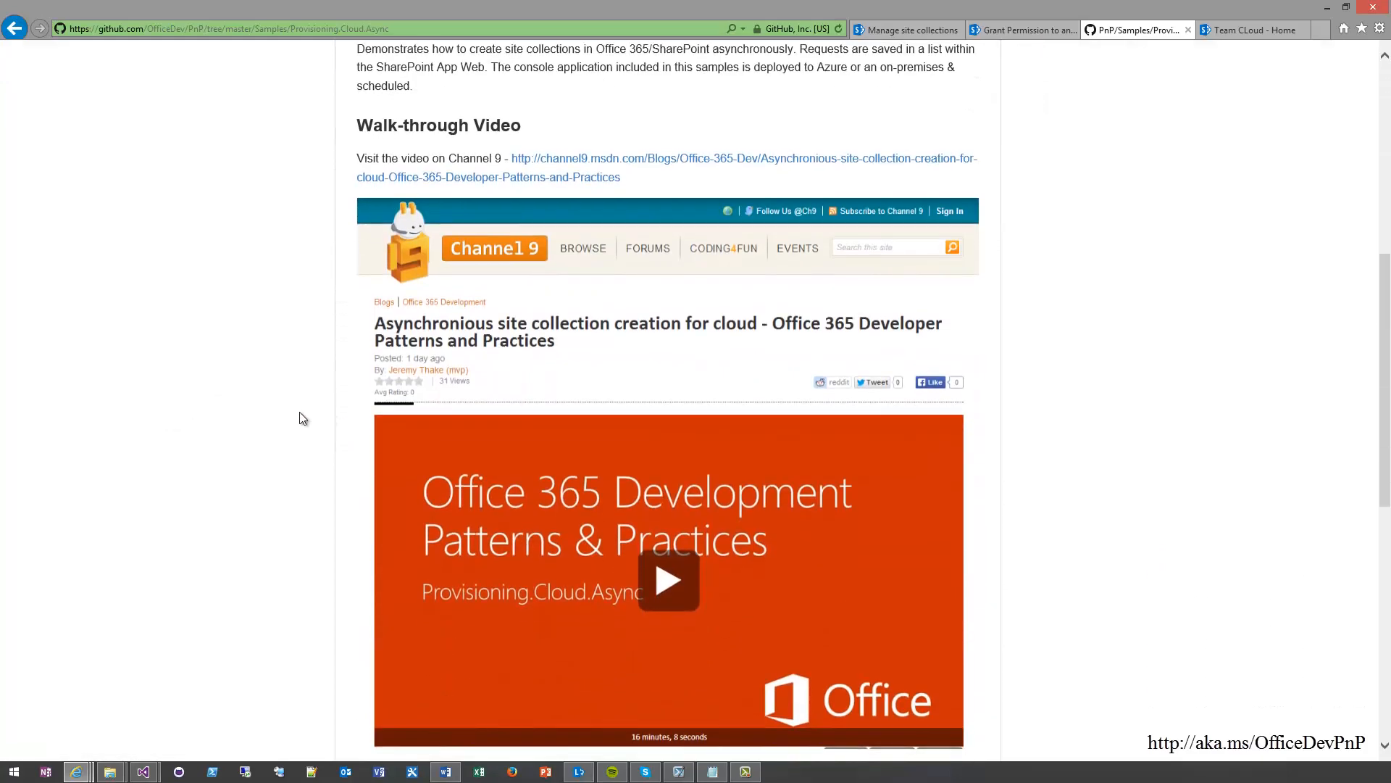
pyautogui.click(614, 167)
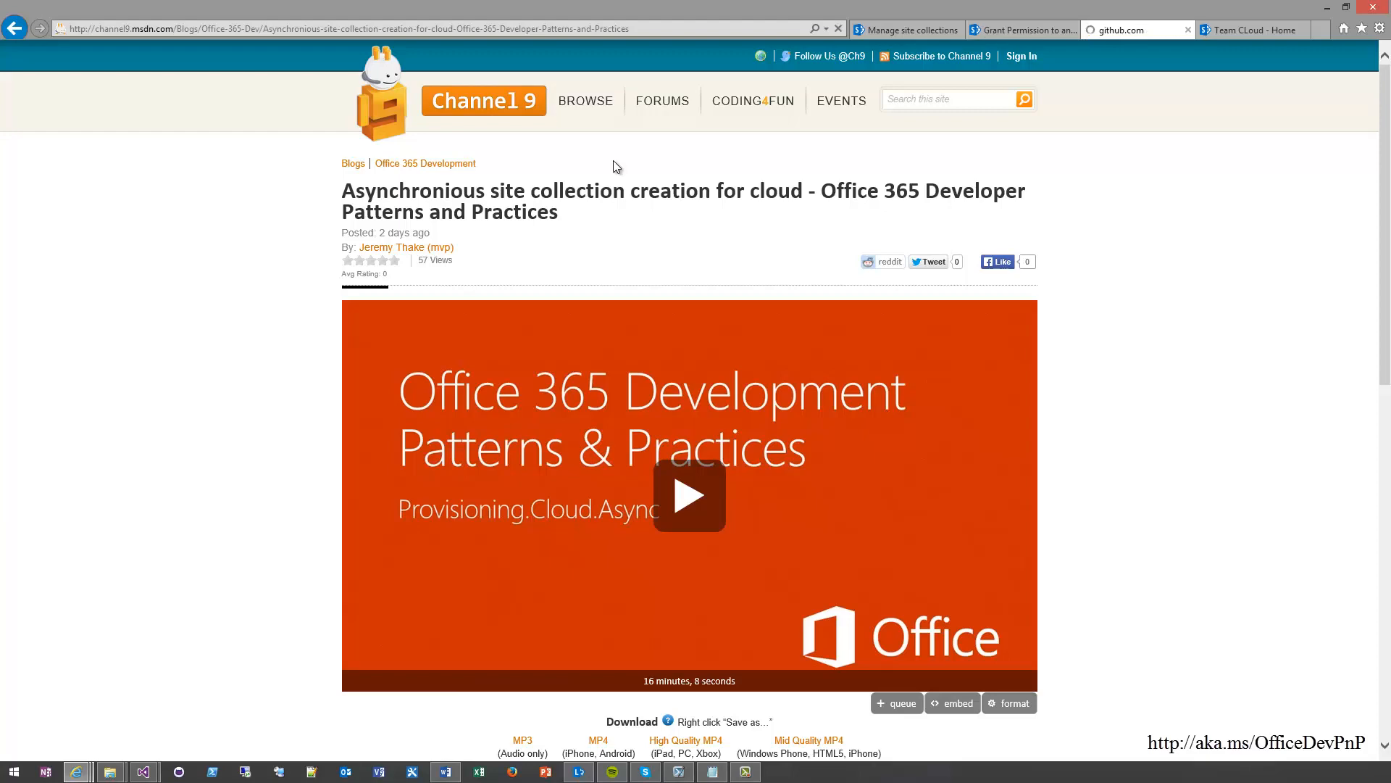
pyautogui.hotkey('alt', 'Left')
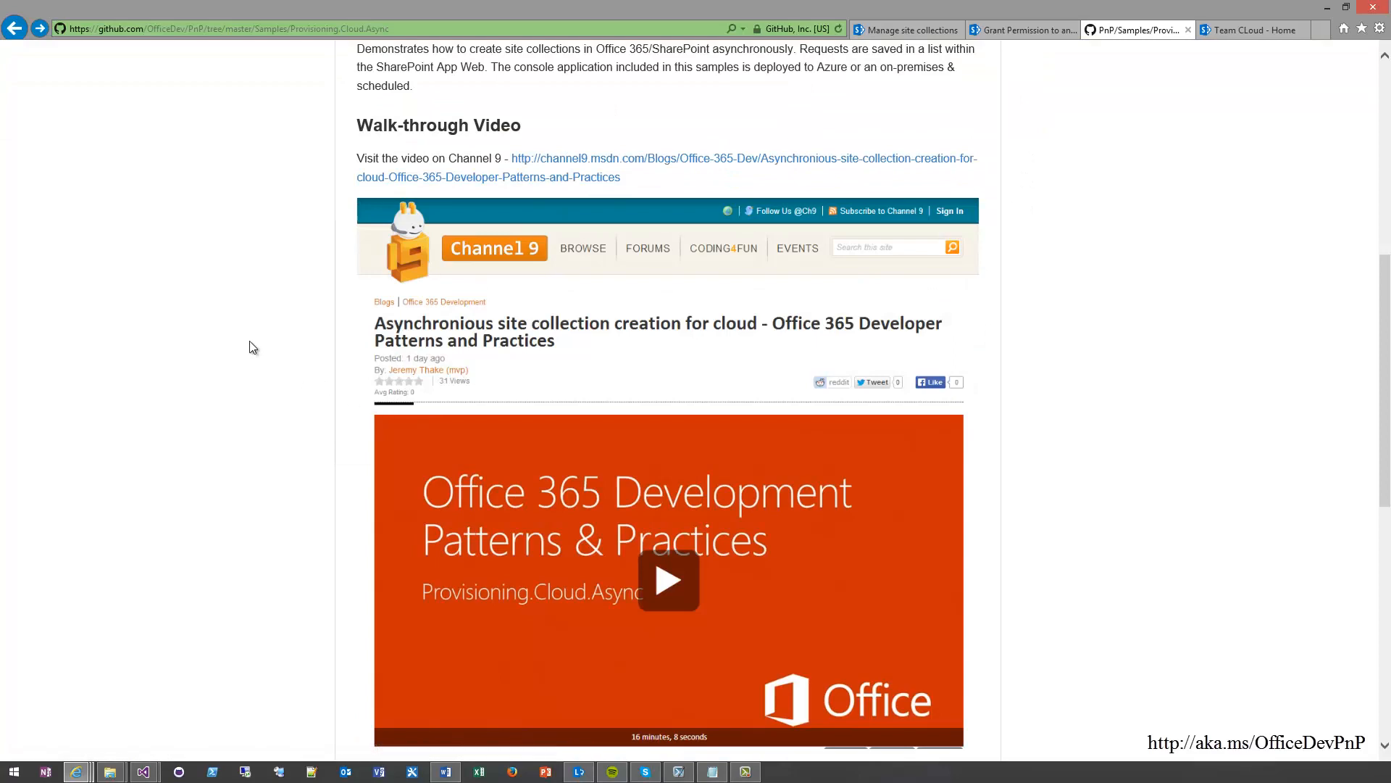
# Return to the PnP repository's root page and locate the option for downloading the source as a ZIP
pyautogui.scroll(7, 270, 319)
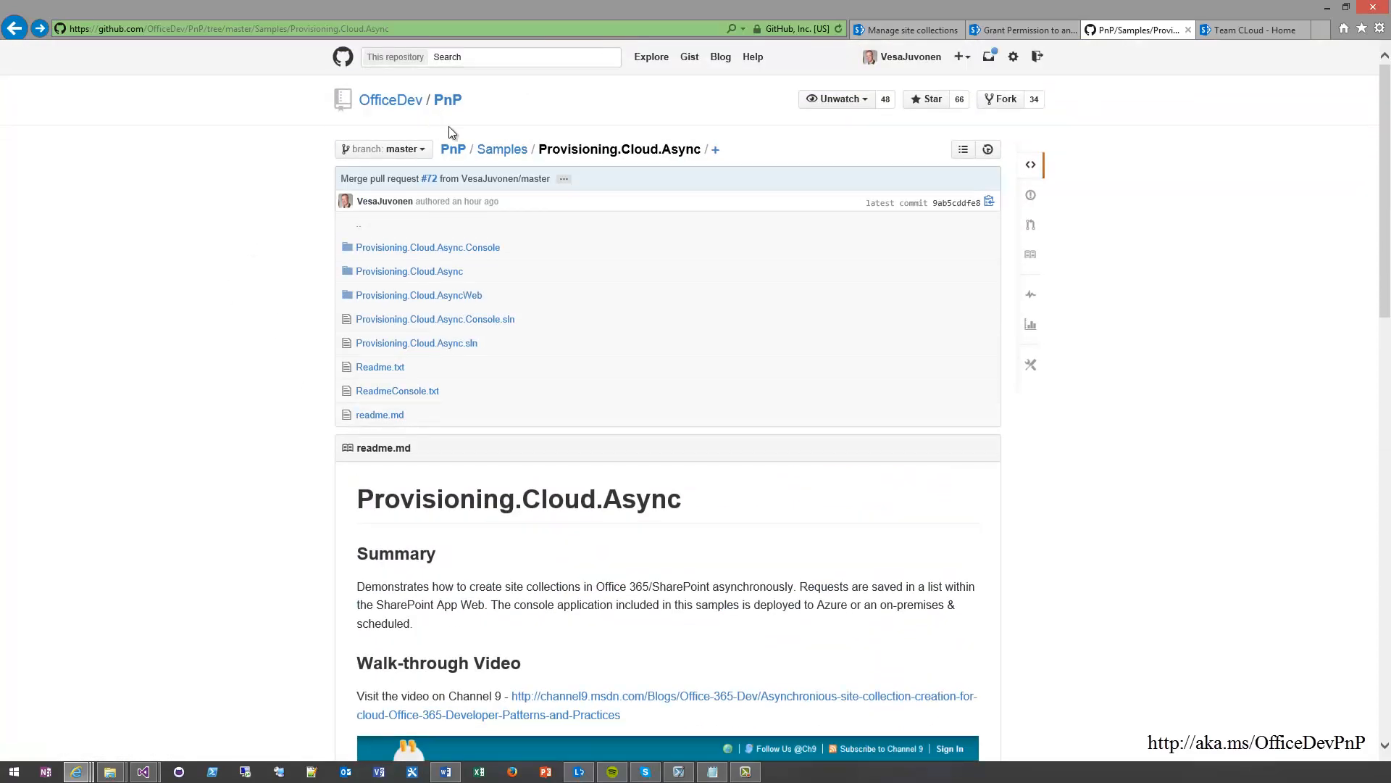
pyautogui.click(448, 102)
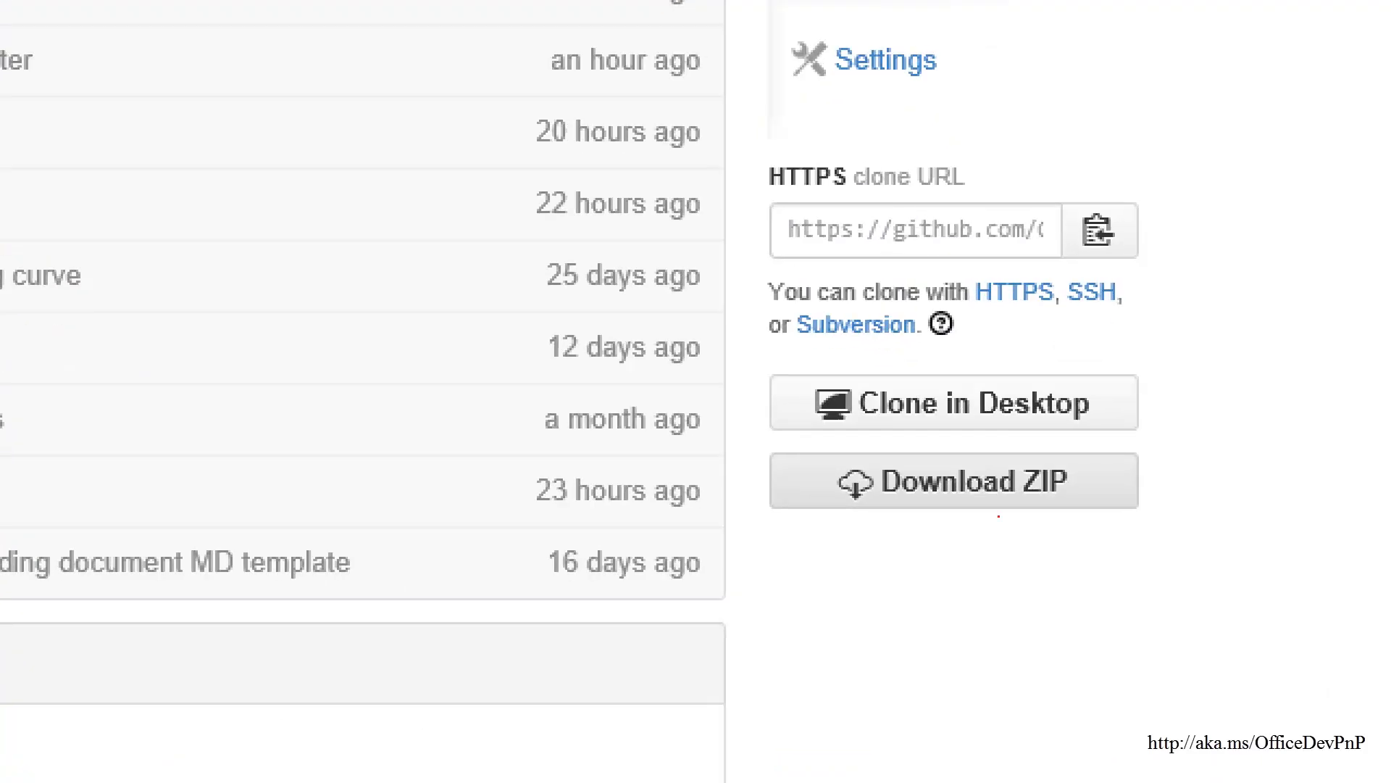
pyautogui.moveTo(748, 438); pyautogui.dragTo(1164, 550)
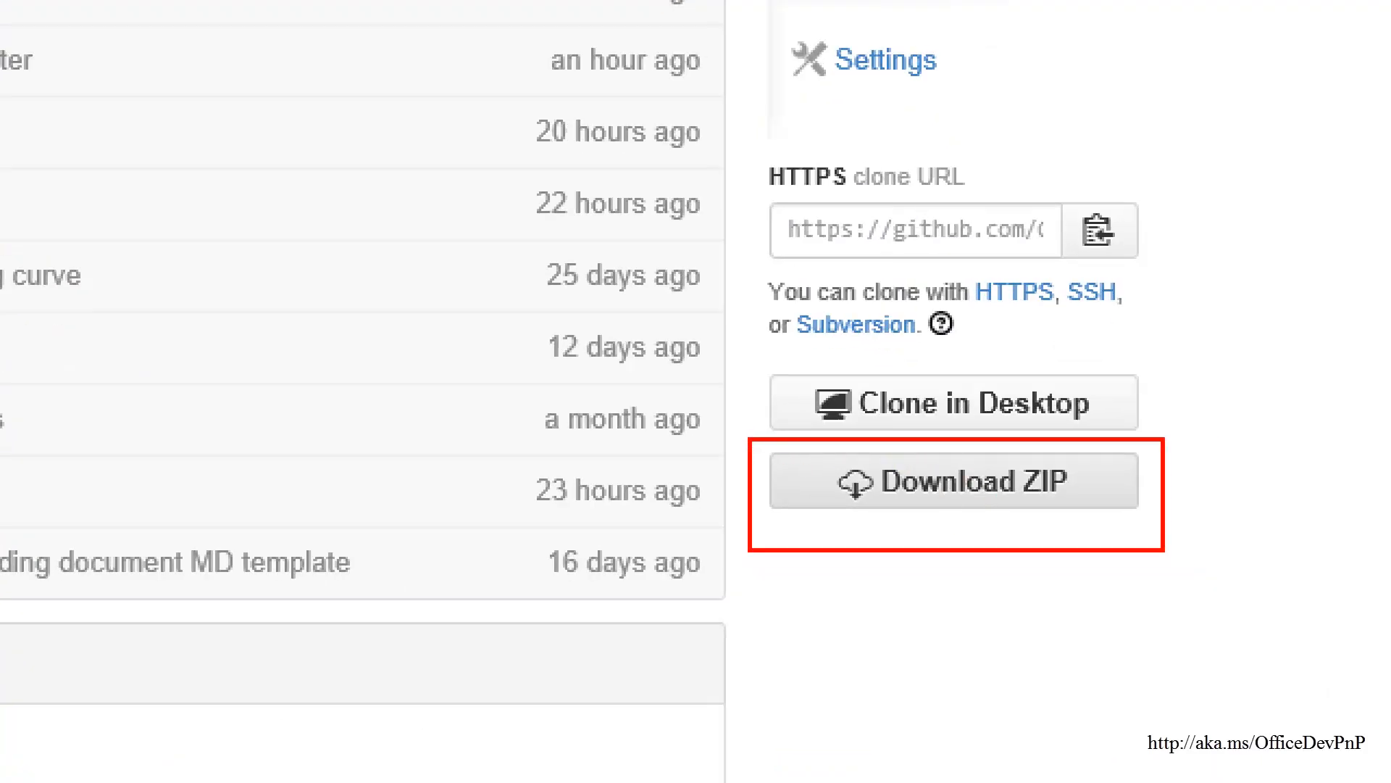